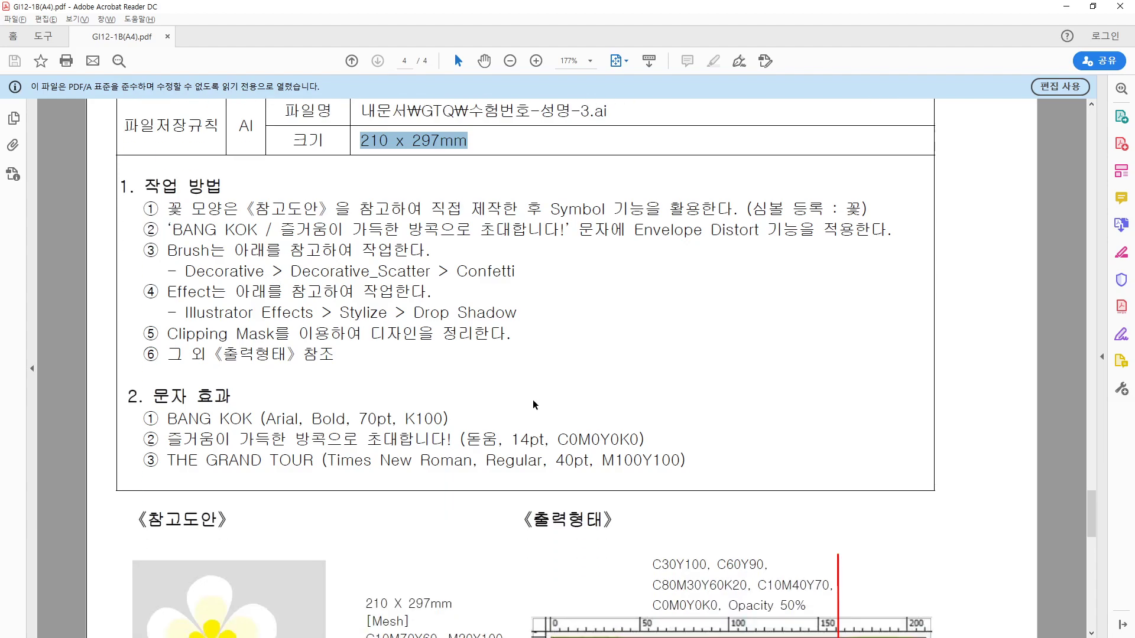
- Review the question 3 advertising design brief, covering its conditions, text effects, reference drawing and output sample
{"action": "scroll", "coordinate": [529, 405], "scroll_direction": "down", "scroll_amount": 5}
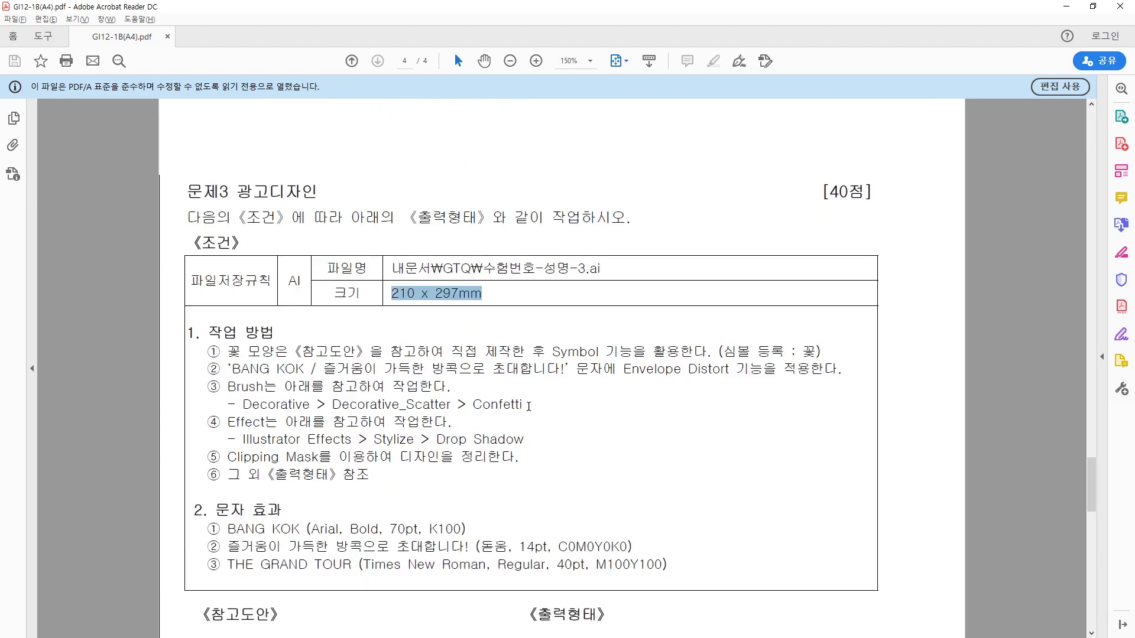
{"action": "left_click_drag", "start_coordinate": [1091, 495], "coordinate": [1076, 594]}
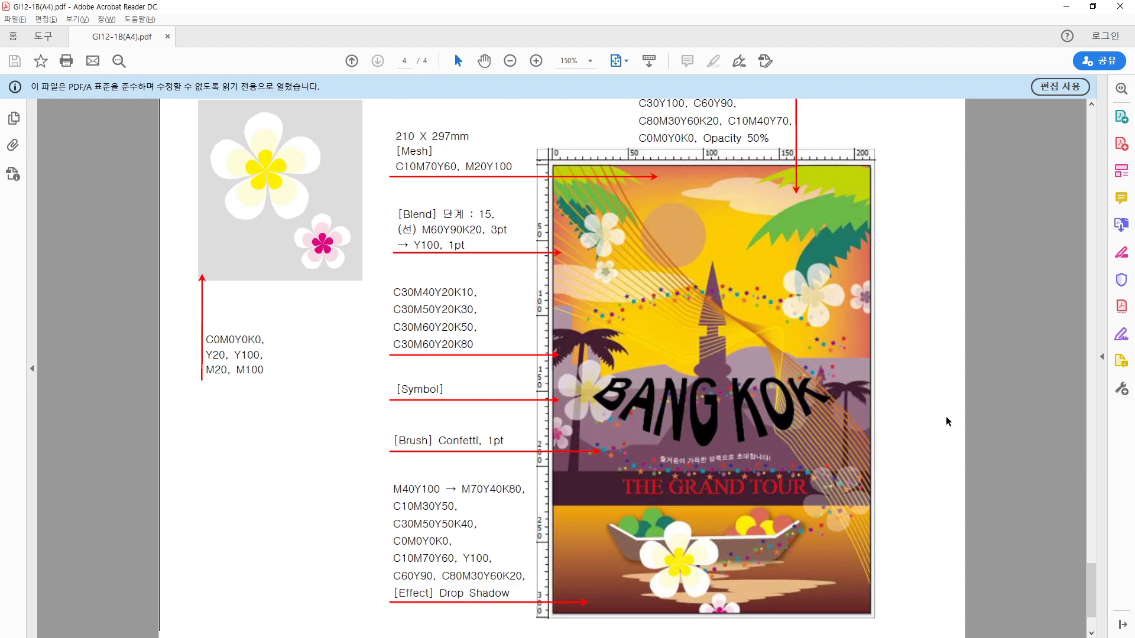
{"action": "scroll", "coordinate": [947, 409], "scroll_direction": "up", "scroll_amount": 3}
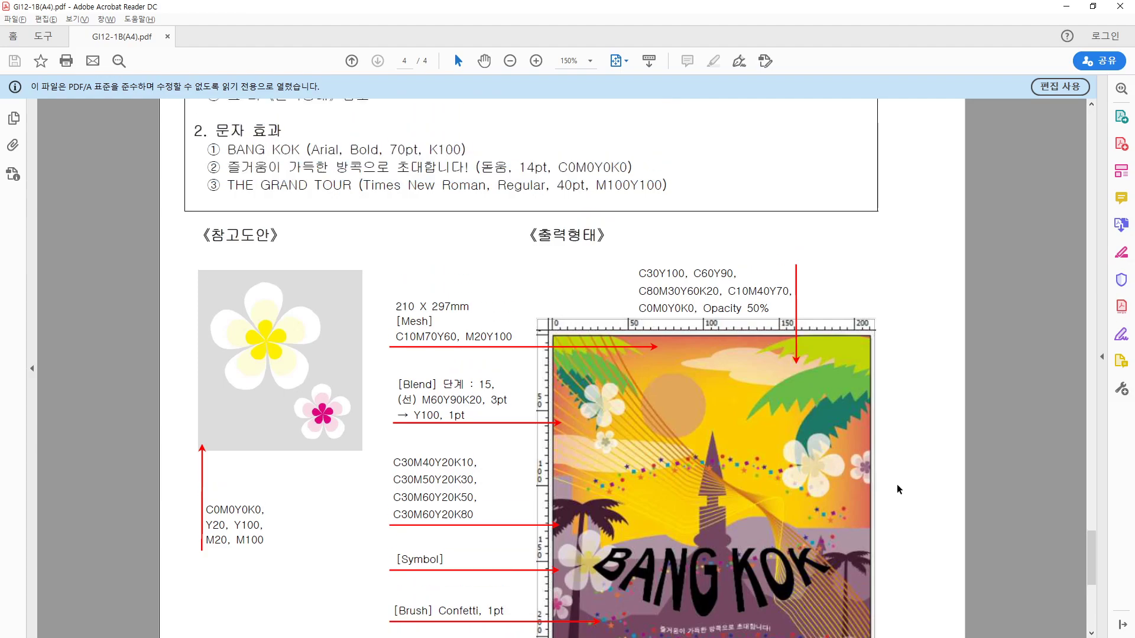
{"action": "scroll", "coordinate": [896, 489], "scroll_direction": "up", "scroll_amount": 6}
{"action": "mouse_move", "coordinate": [823, 153]}
{"action": "left_mouse_down"}
{"action": "mouse_move", "coordinate": [880, 156]}
{"action": "mouse_move", "coordinate": [839, 164]}
{"action": "left_mouse_up"}
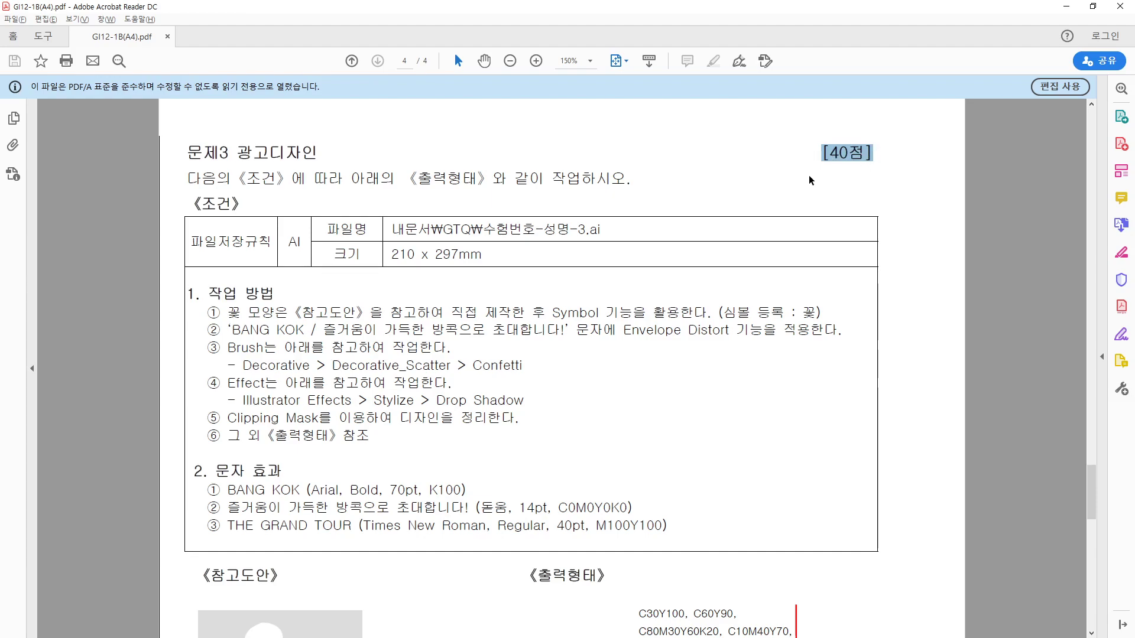
{"action": "left_click", "coordinate": [853, 188]}
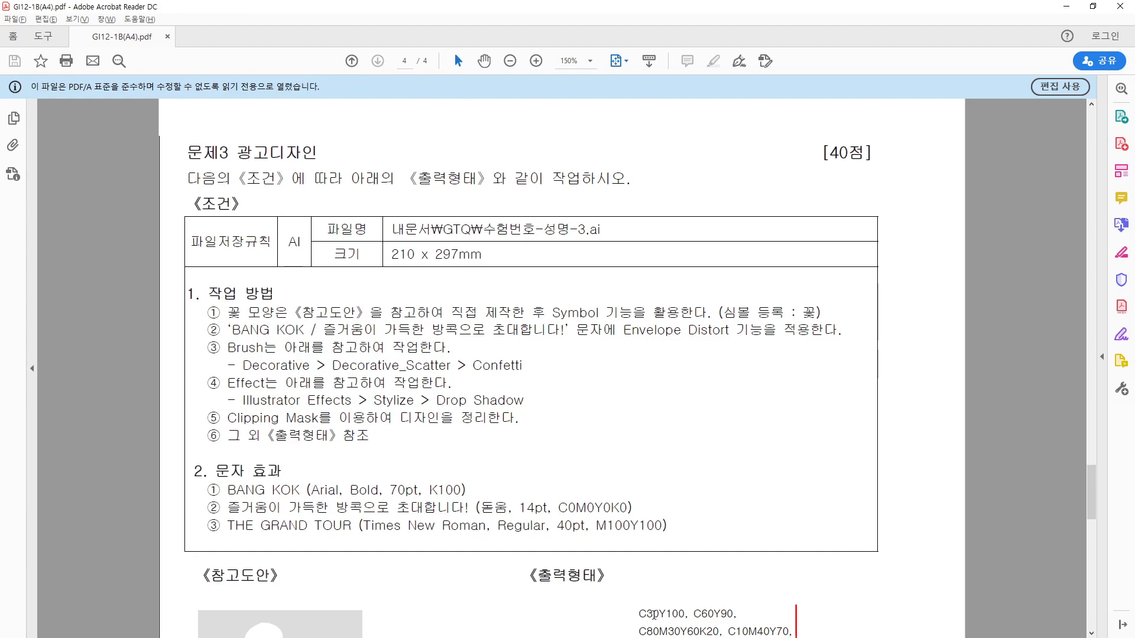
{"action": "scroll", "coordinate": [807, 565], "scroll_direction": "down", "scroll_amount": 5}
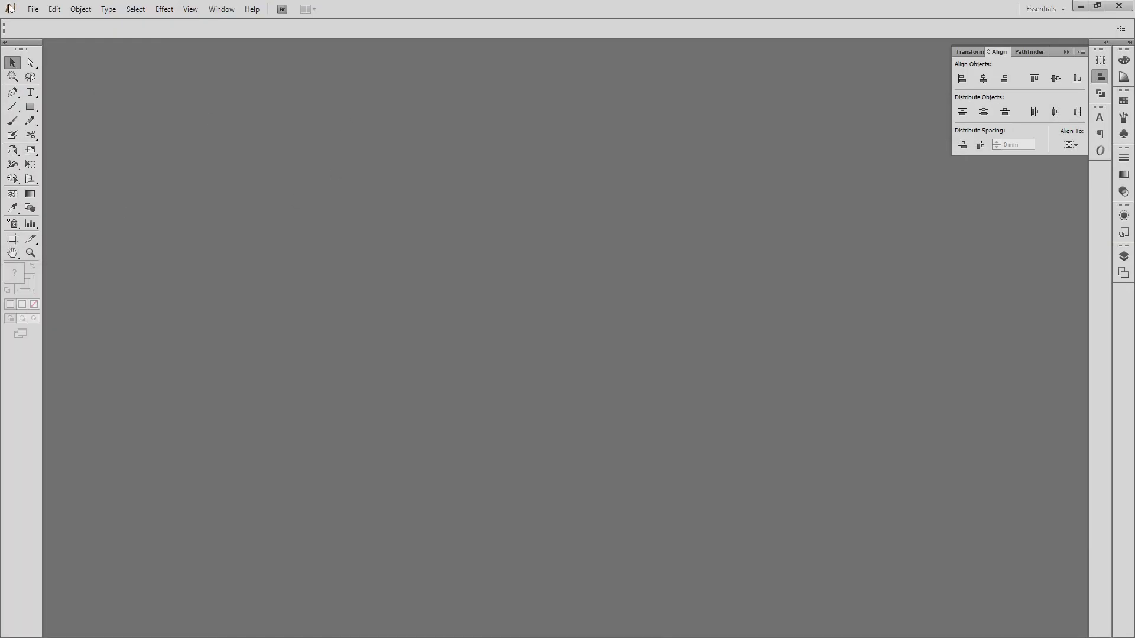
- Switch to Illustrator and start a new document with the Print profile, A4 size and millimetre units
{"action": "left_click", "coordinate": [33, 9]}
{"action": "left_click", "coordinate": [44, 22]}
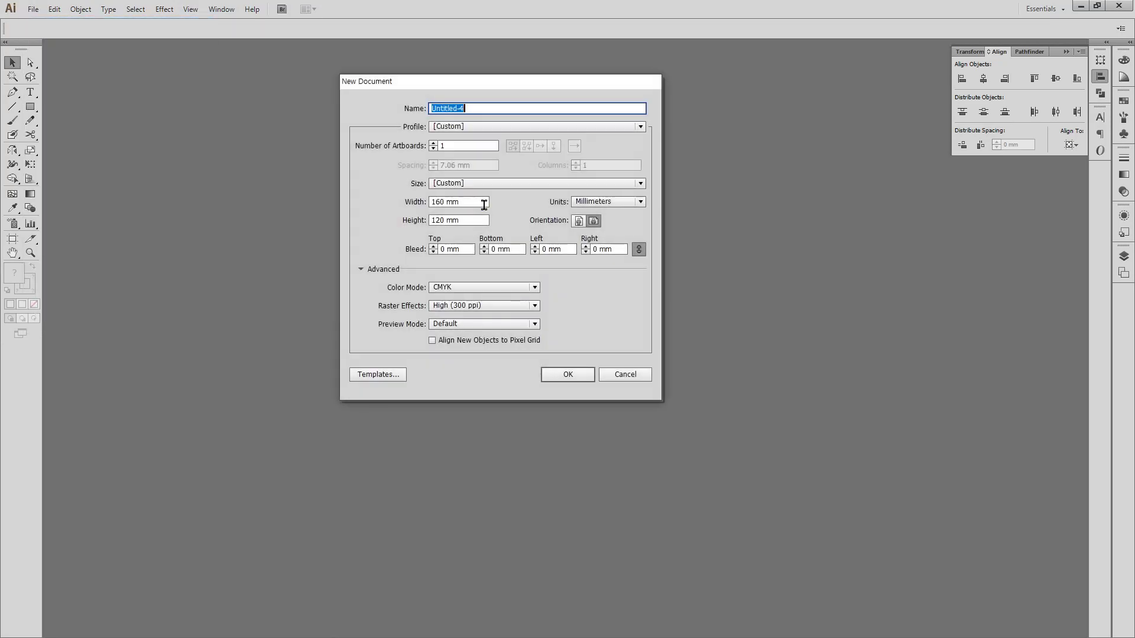
{"action": "left_click_drag", "start_coordinate": [483, 202], "coordinate": [367, 210]}
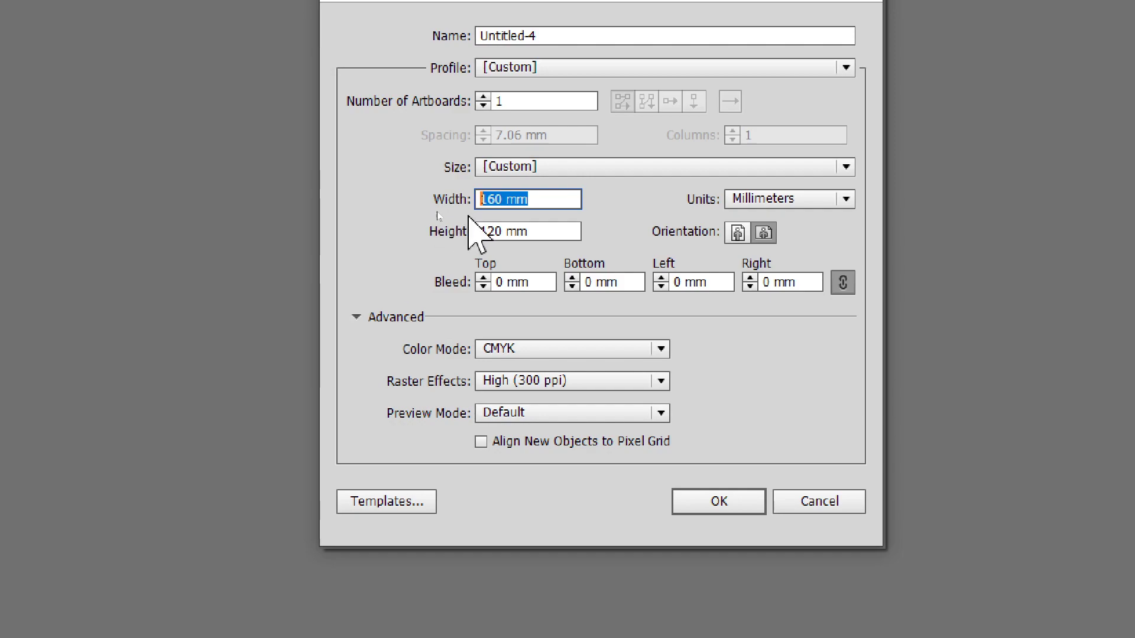
{"action": "left_click", "coordinate": [593, 67]}
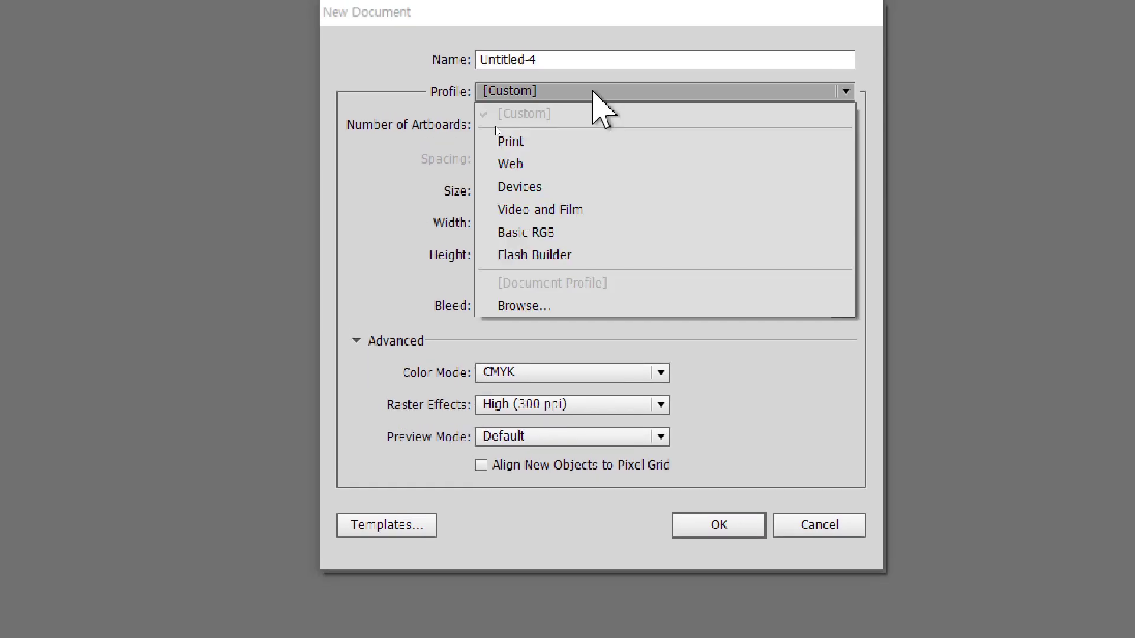
{"action": "left_click", "coordinate": [583, 142]}
{"action": "left_click", "coordinate": [551, 190]}
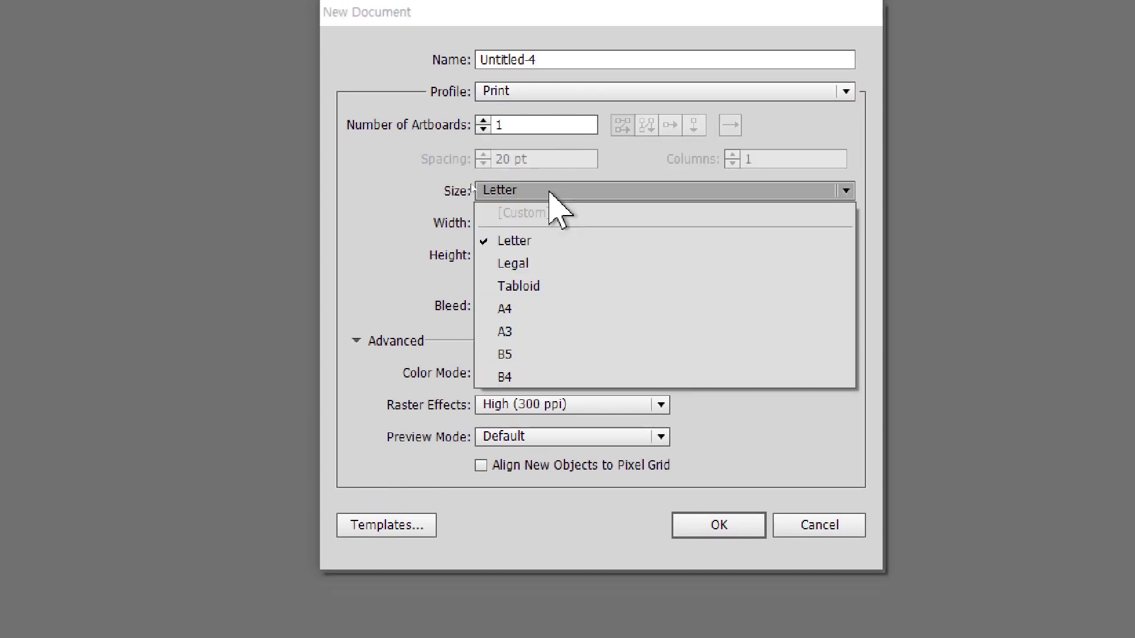
{"action": "left_click", "coordinate": [555, 310]}
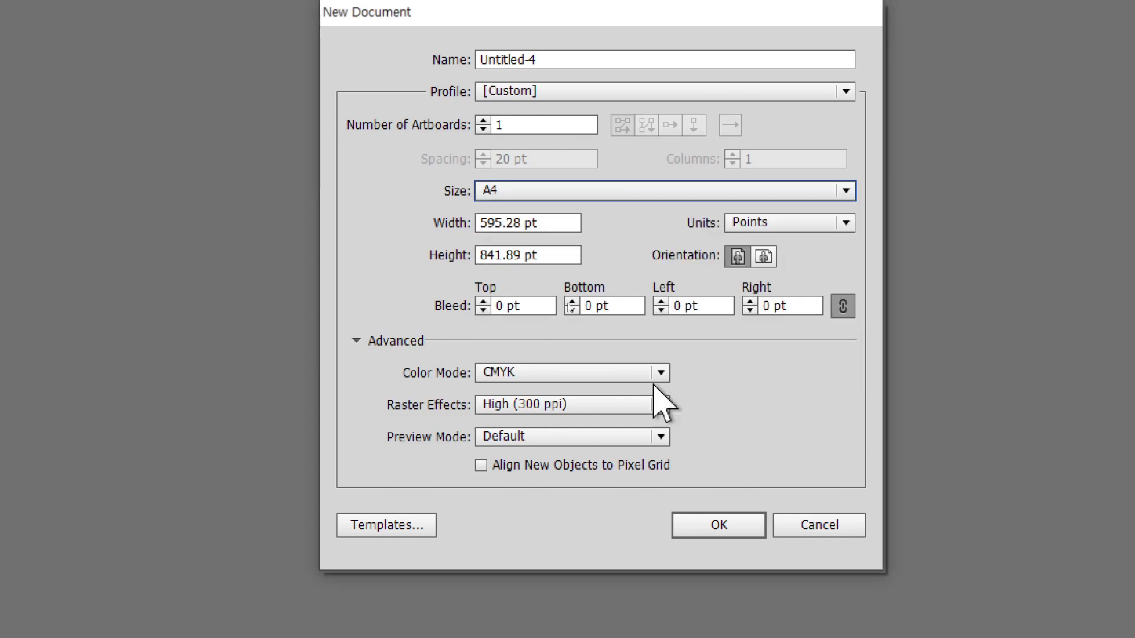
{"action": "left_click", "coordinate": [813, 223]}
{"action": "left_click", "coordinate": [816, 324]}
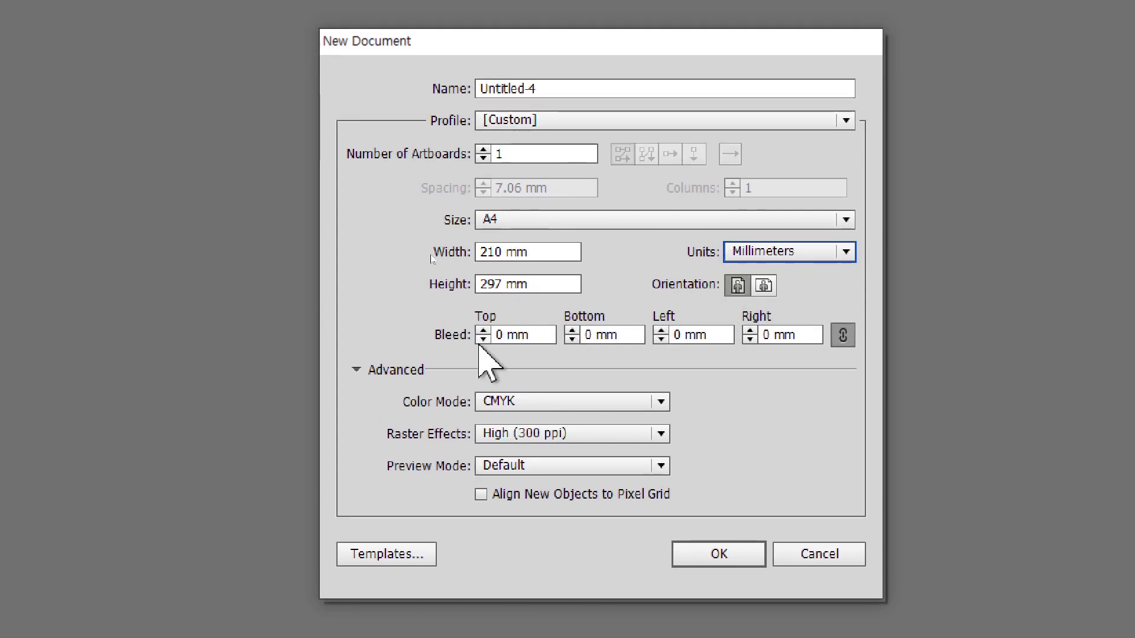
- Set the bleed to 3 mm on all sides and create the document
{"action": "left_click", "coordinate": [482, 331]}
{"action": "left_click", "coordinate": [481, 331]}
{"action": "left_click", "coordinate": [481, 332]}
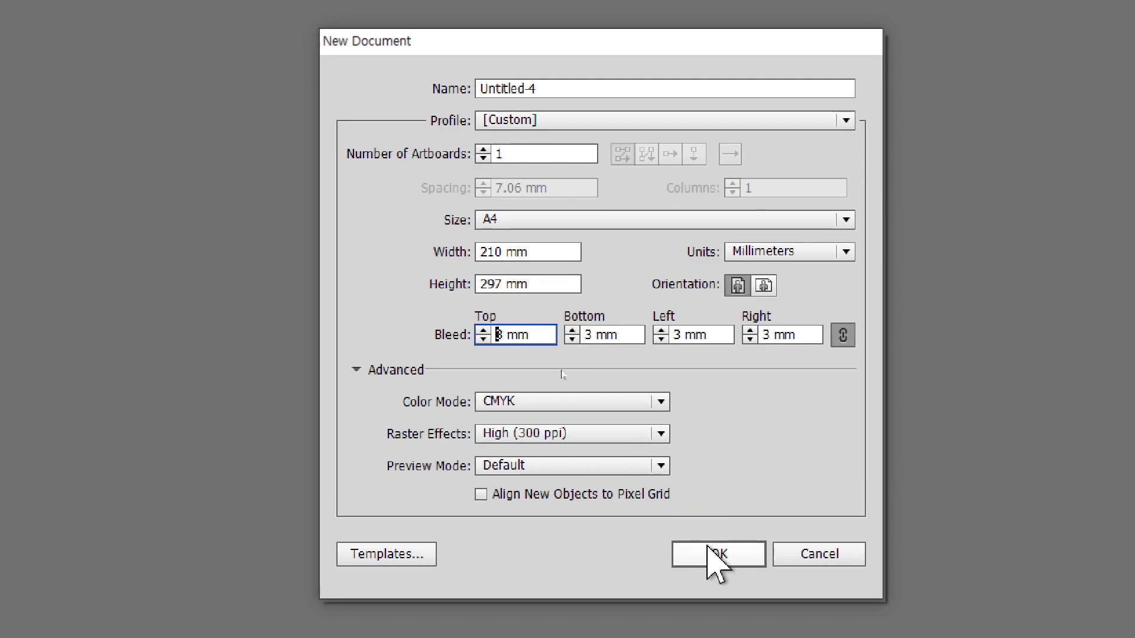
{"action": "left_click", "coordinate": [709, 551]}
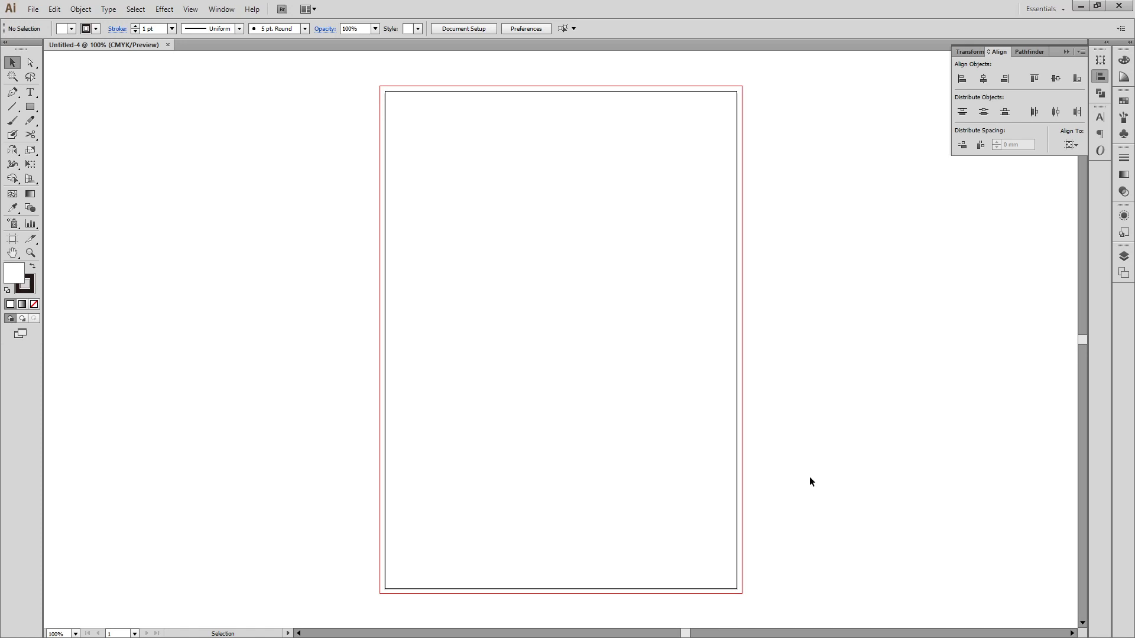
- Draw a horizontal line about 353 mm long across the upper artboard and duplicate it downward at equal spacing to make five lines
{"action": "left_click", "coordinate": [13, 106]}
{"action": "left_click_drag", "start_coordinate": [302, 162], "coordinate": [842, 183]}
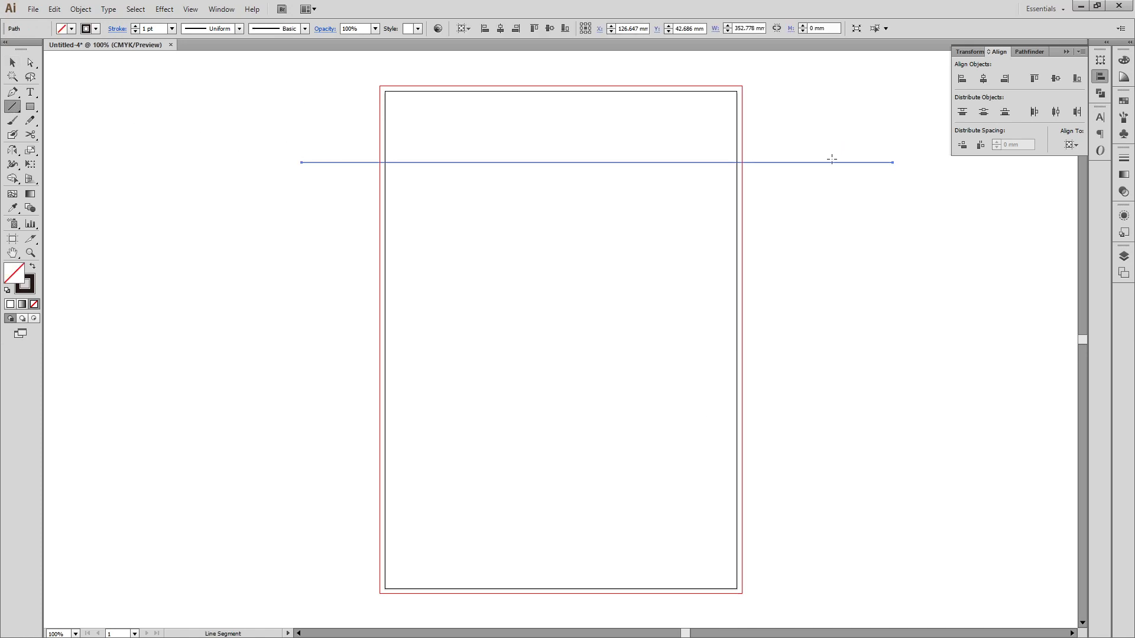
{"action": "key", "text": "v"}
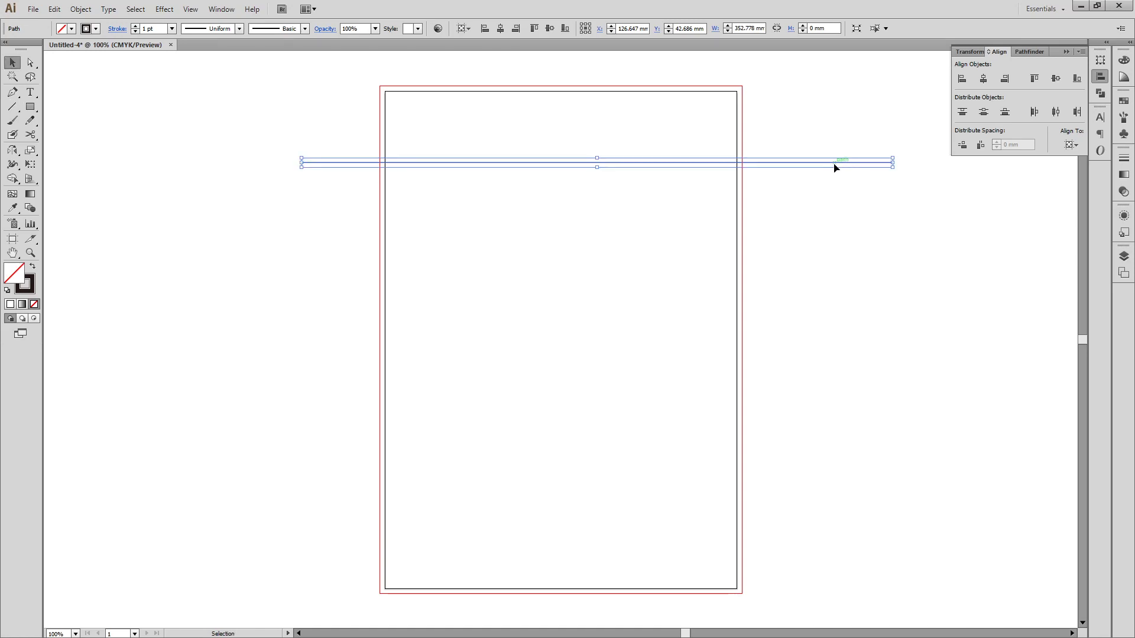
{"action": "left_click_drag", "start_coordinate": [835, 167], "coordinate": [835, 198]}
{"action": "key", "text": "ctrl+d"}
{"action": "key", "text": "ctrl+d"}
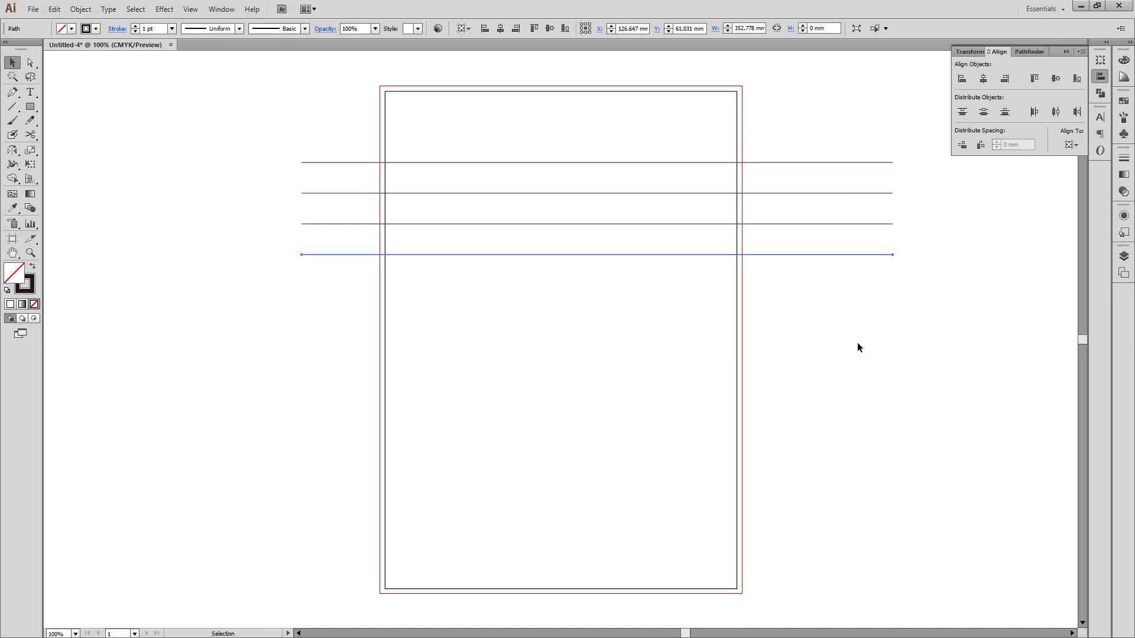
{"action": "key", "text": "ctrl+d"}
- Distribute the five lines vertically over the artboard's full height and centre them horizontally, aligning to the artboard
{"action": "left_click_drag", "start_coordinate": [862, 395], "coordinate": [639, 121]}
{"action": "left_click", "coordinate": [1071, 145]}
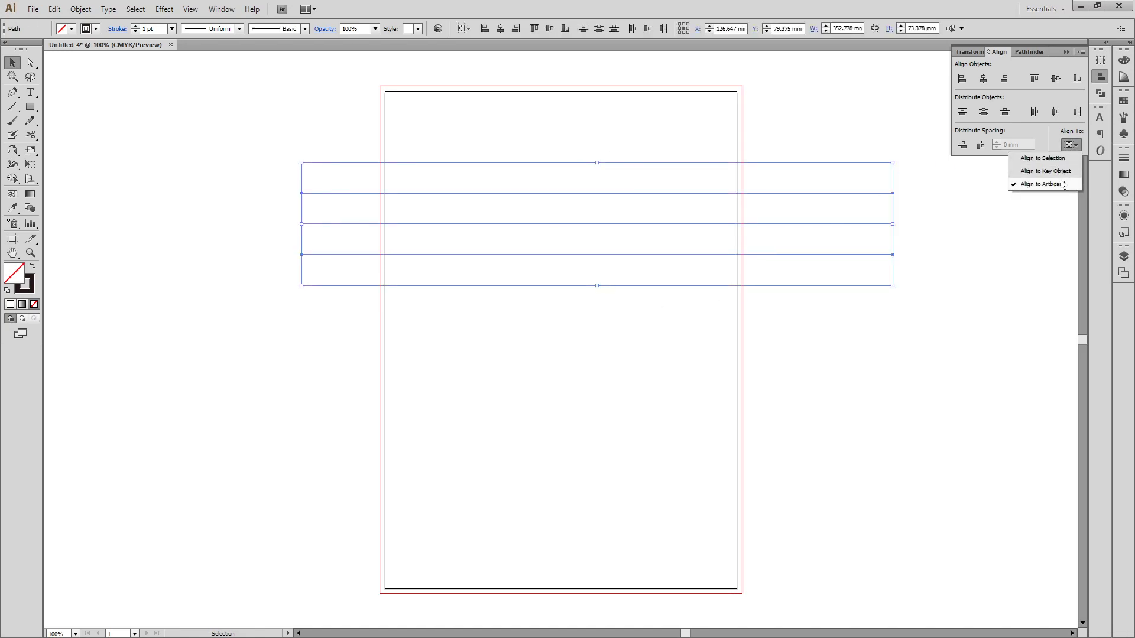
{"action": "left_click", "coordinate": [1052, 184]}
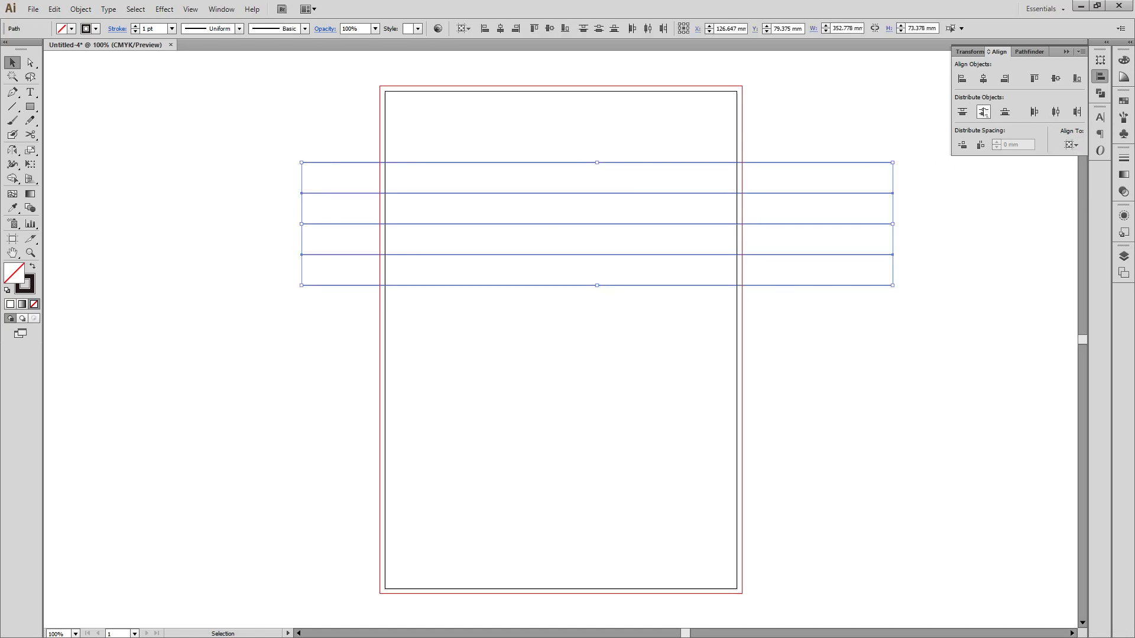
{"action": "left_click", "coordinate": [983, 113]}
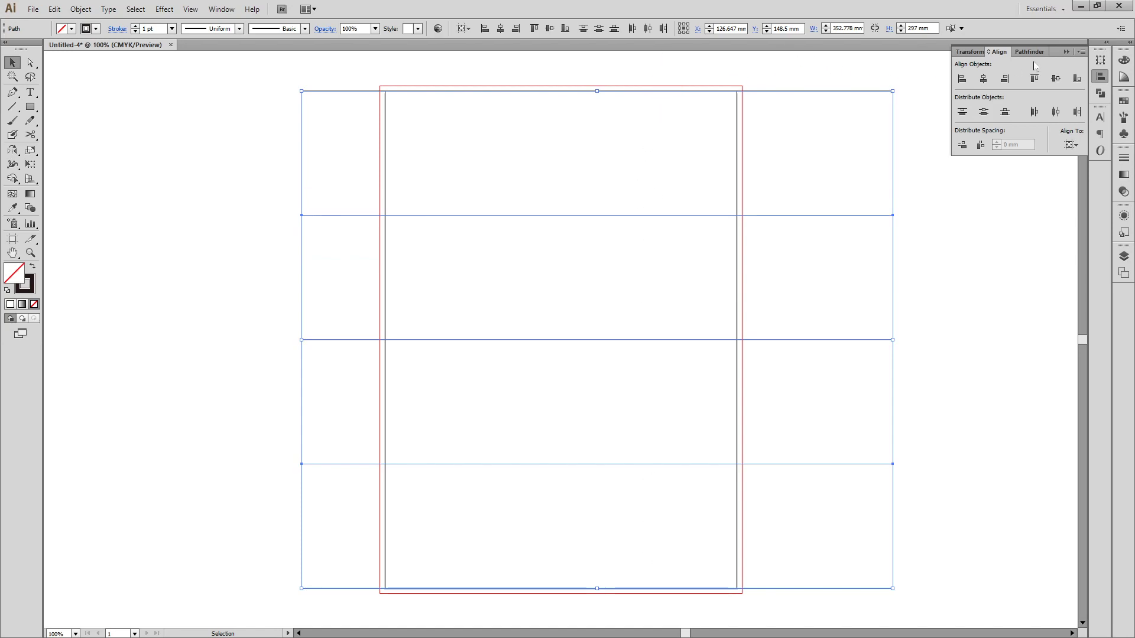
{"action": "left_click", "coordinate": [982, 79]}
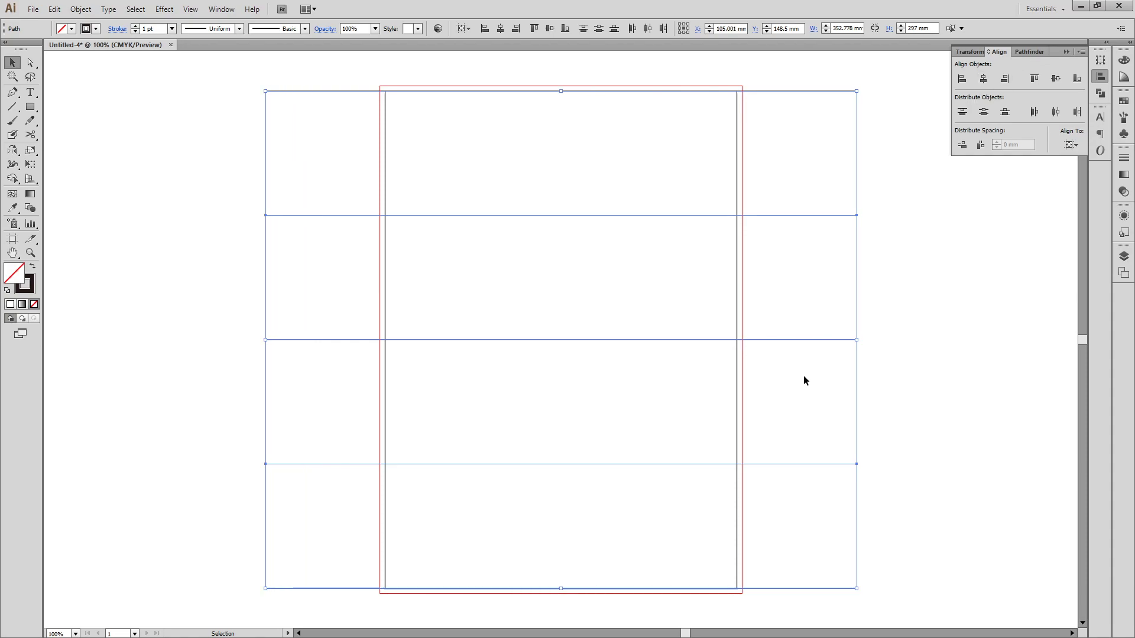
- Create a copy of the five horizontal lines rotated by 90°
{"action": "key", "text": "r"}
{"action": "key", "text": "Return"}
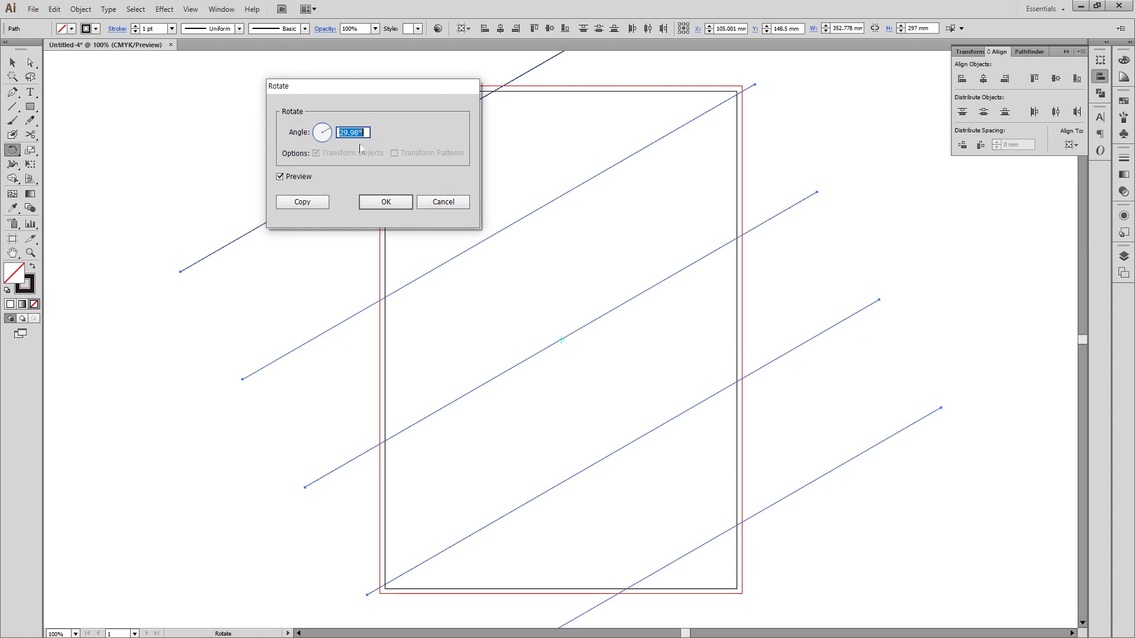
{"action": "type", "text": "90"}
{"action": "left_click", "coordinate": [322, 203]}
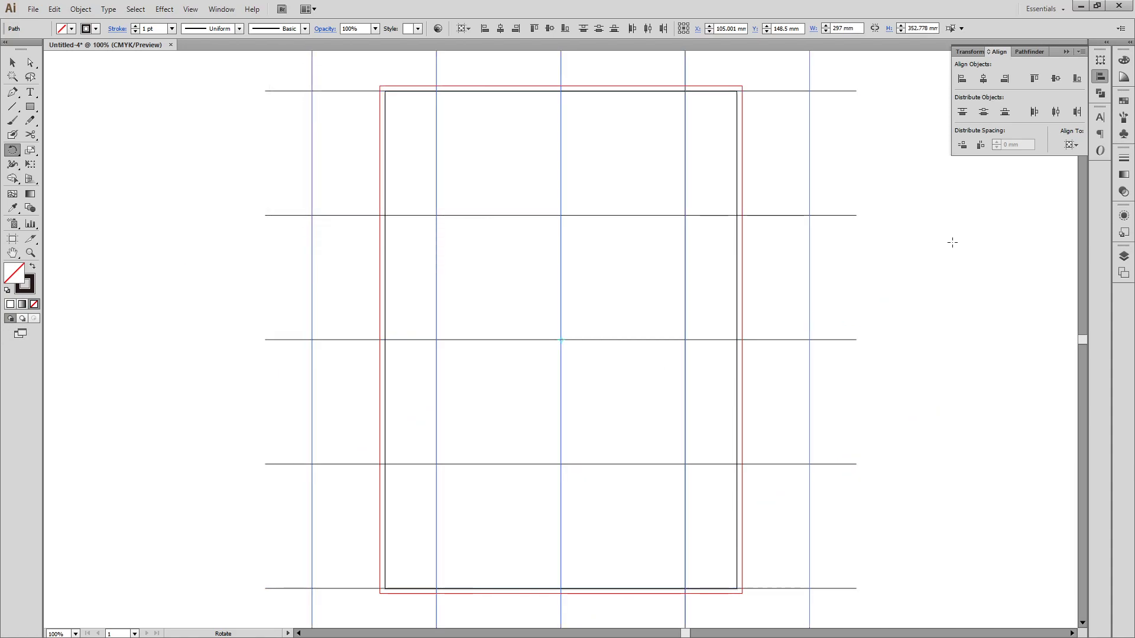
- Distribute the vertical lines evenly across the artboard's width, and switch the alignment reference to Key Object
{"action": "left_click", "coordinate": [1056, 112]}
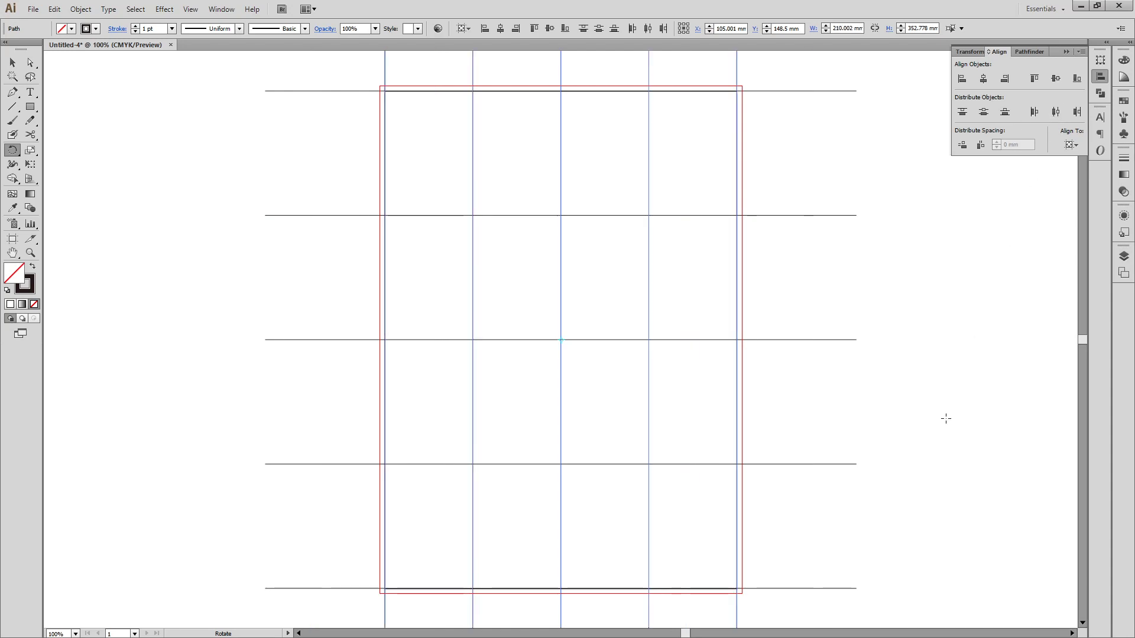
{"action": "left_click", "coordinate": [1071, 145]}
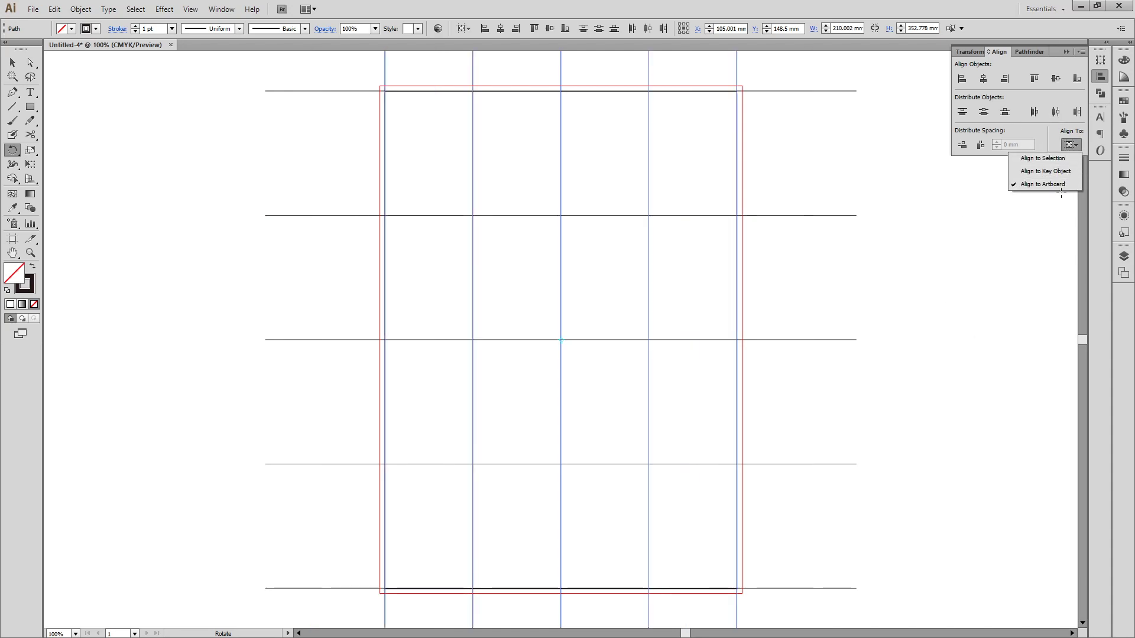
{"action": "left_click", "coordinate": [1061, 171]}
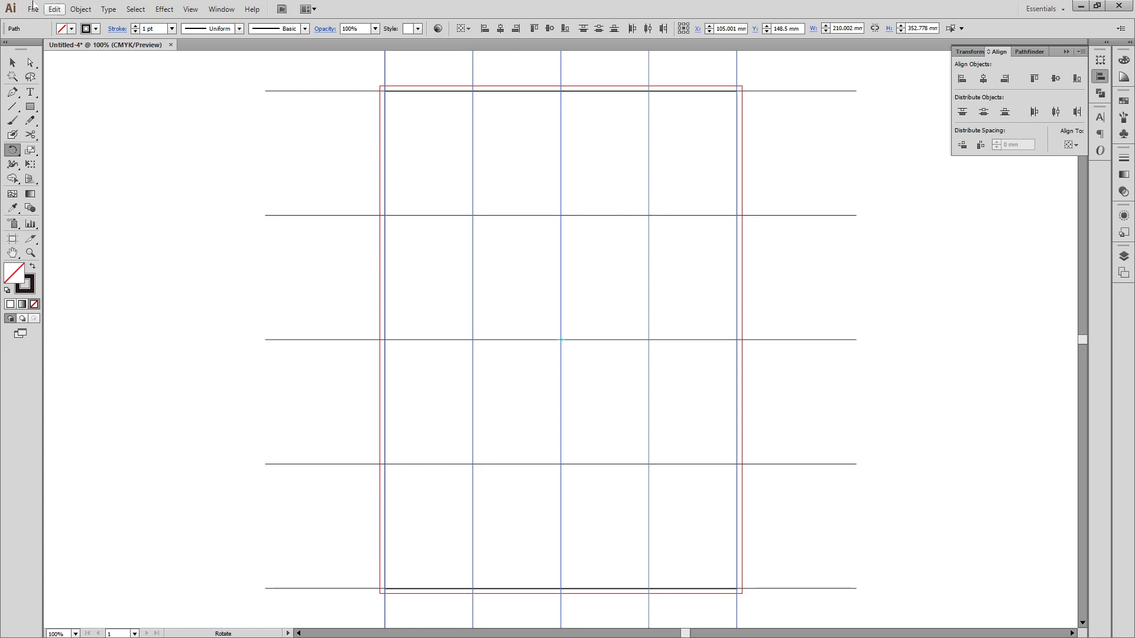
- Group all the horizontal and vertical lines into one grid
{"action": "left_click", "coordinate": [12, 65]}
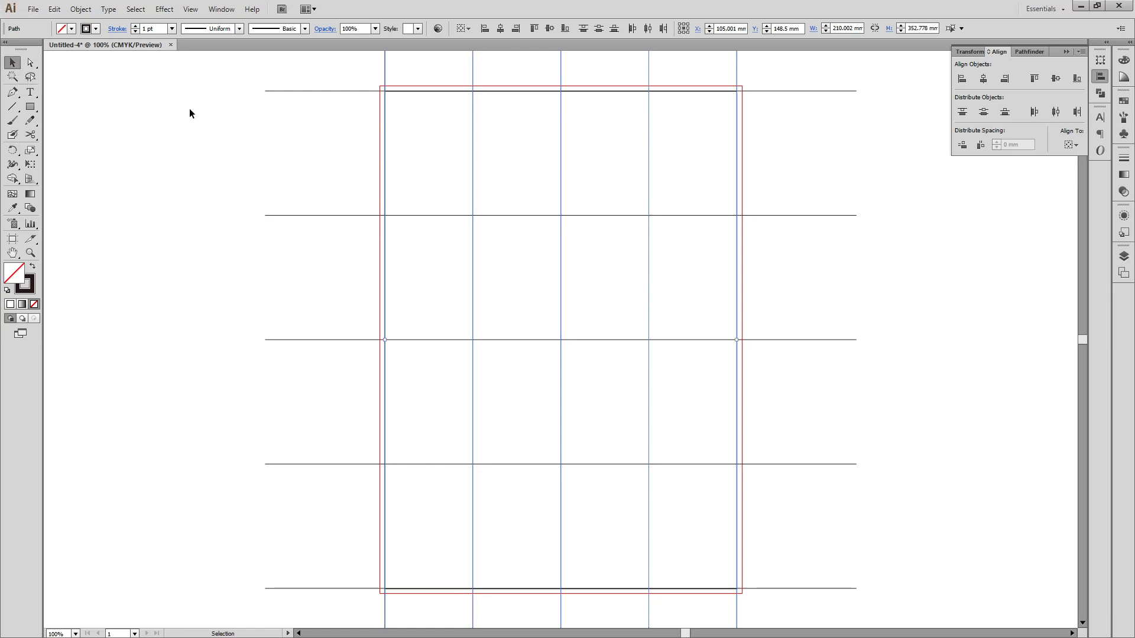
{"action": "left_click", "coordinate": [883, 294]}
{"action": "key", "text": "ctrl+minus"}
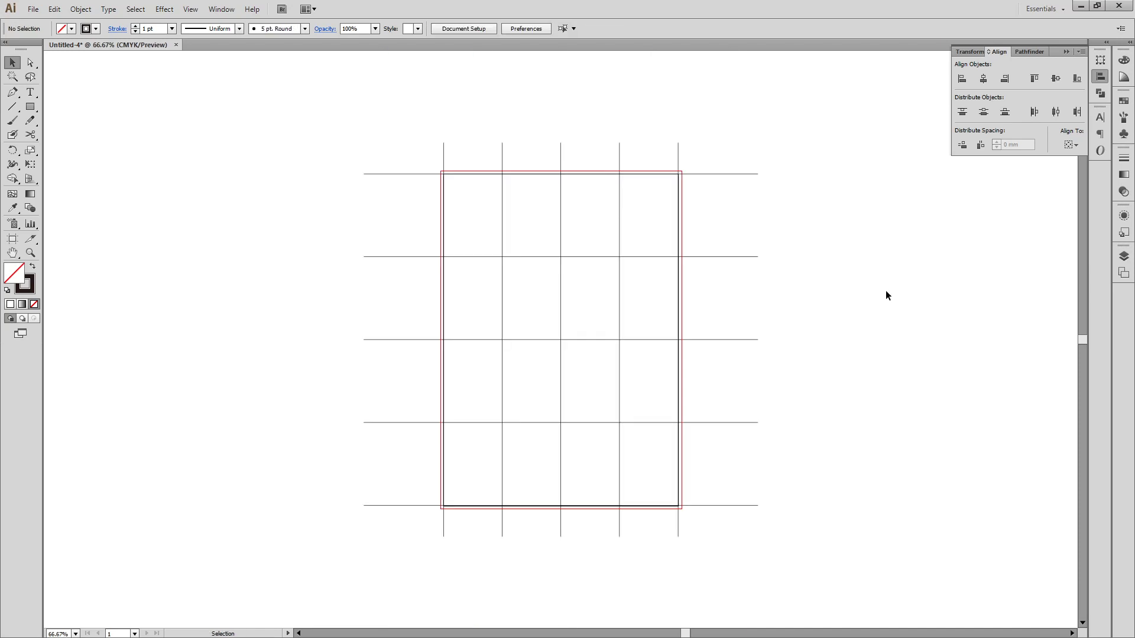
{"action": "left_click_drag", "start_coordinate": [418, 104], "coordinate": [735, 595]}
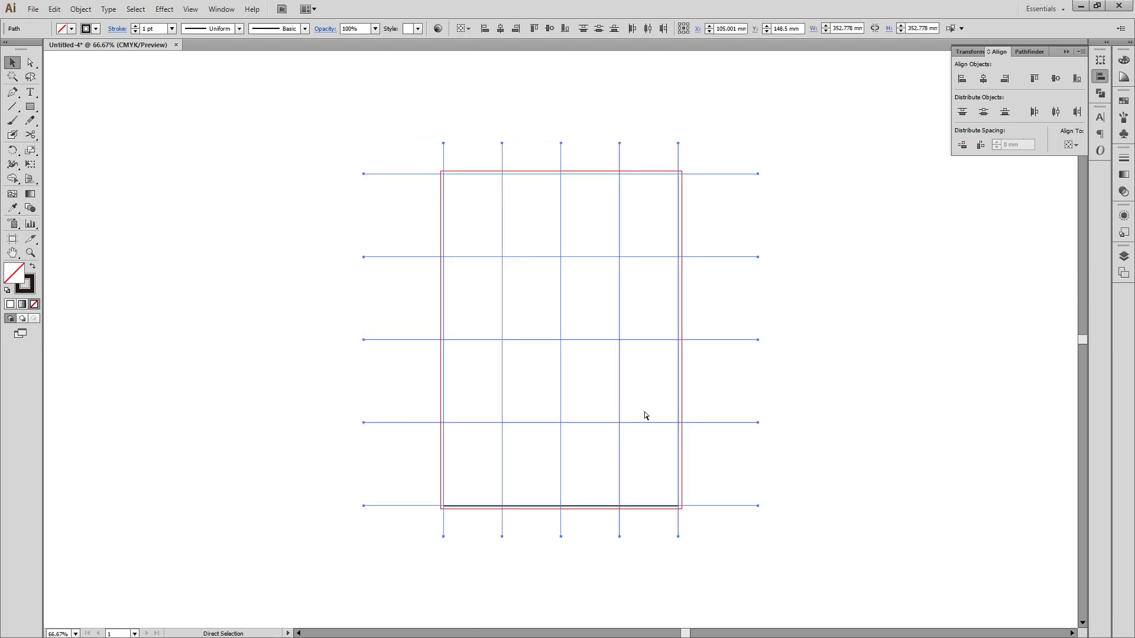
{"action": "key", "text": "ctrl+g"}
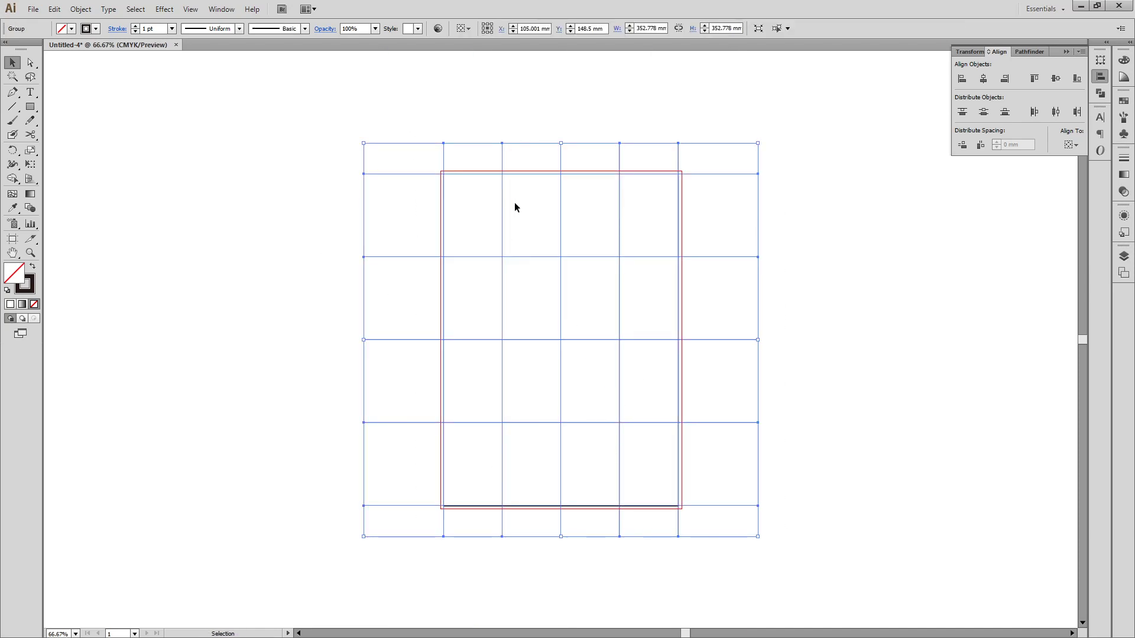
- Set the grouped grid's stroke to None and convert the grid into guides
{"action": "left_click", "coordinate": [23, 294]}
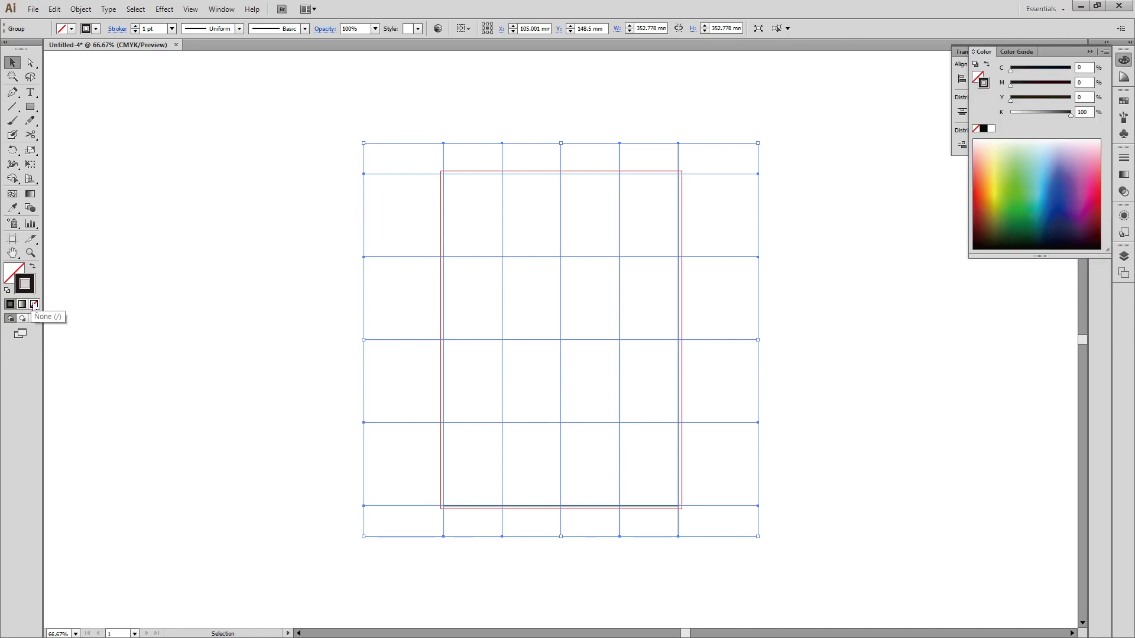
{"action": "left_click", "coordinate": [33, 304]}
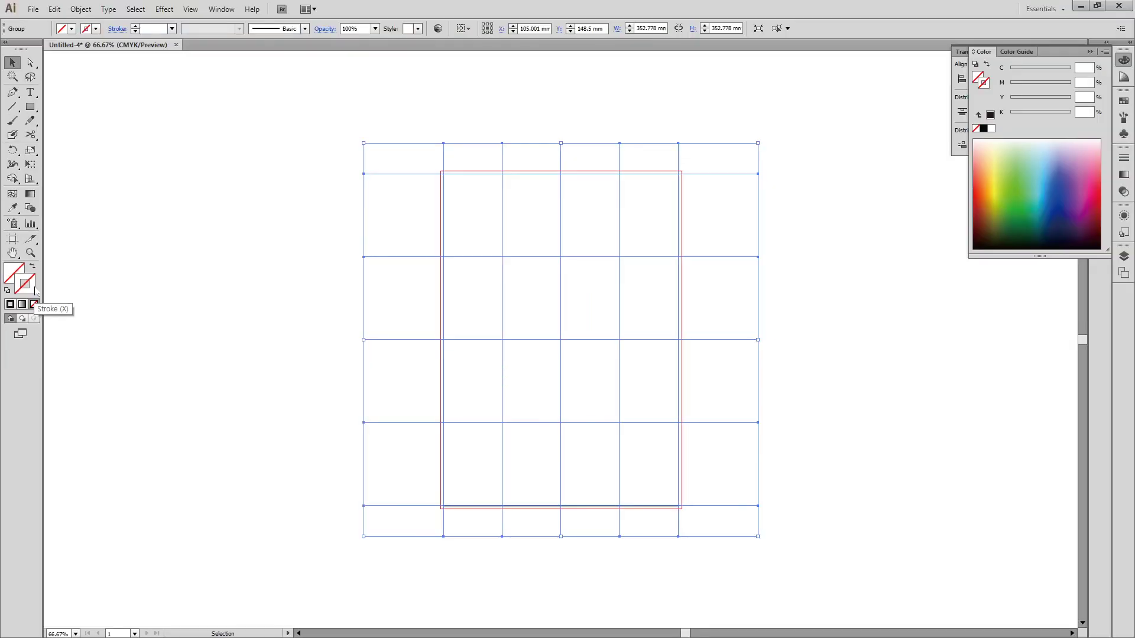
{"action": "left_click", "coordinate": [194, 10]}
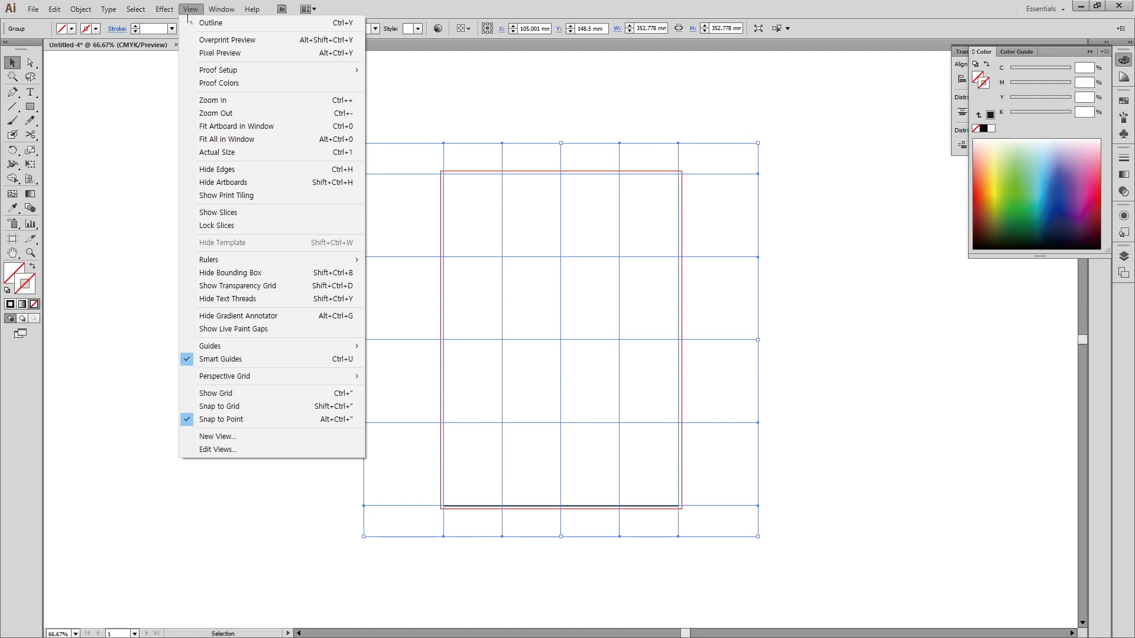
{"action": "mouse_move", "coordinate": [243, 349]}
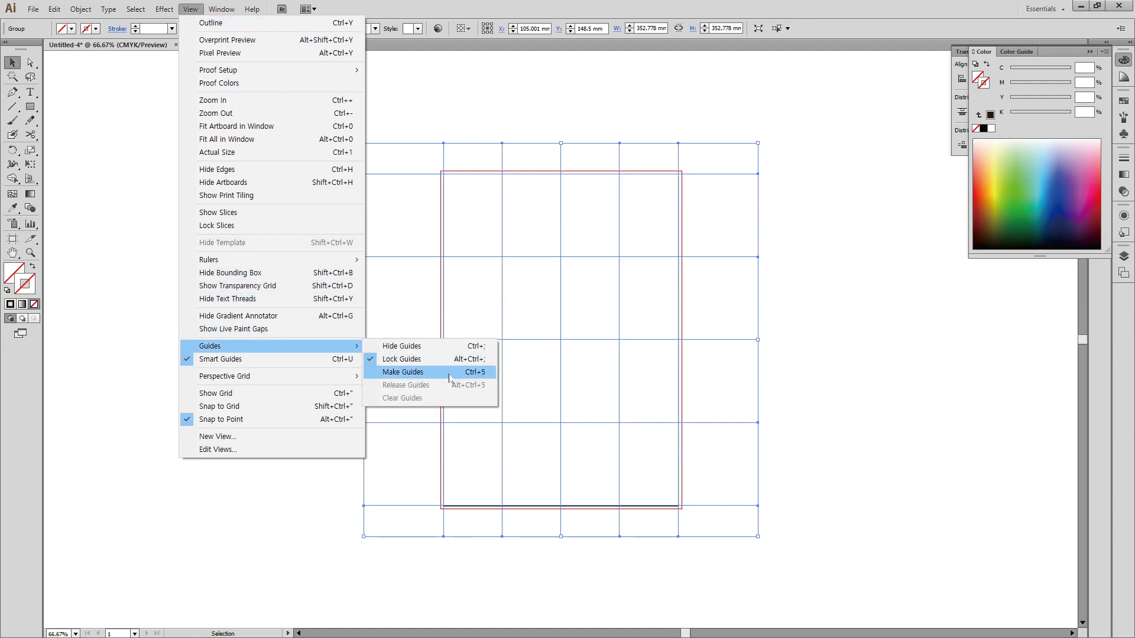
{"action": "left_click", "coordinate": [450, 372]}
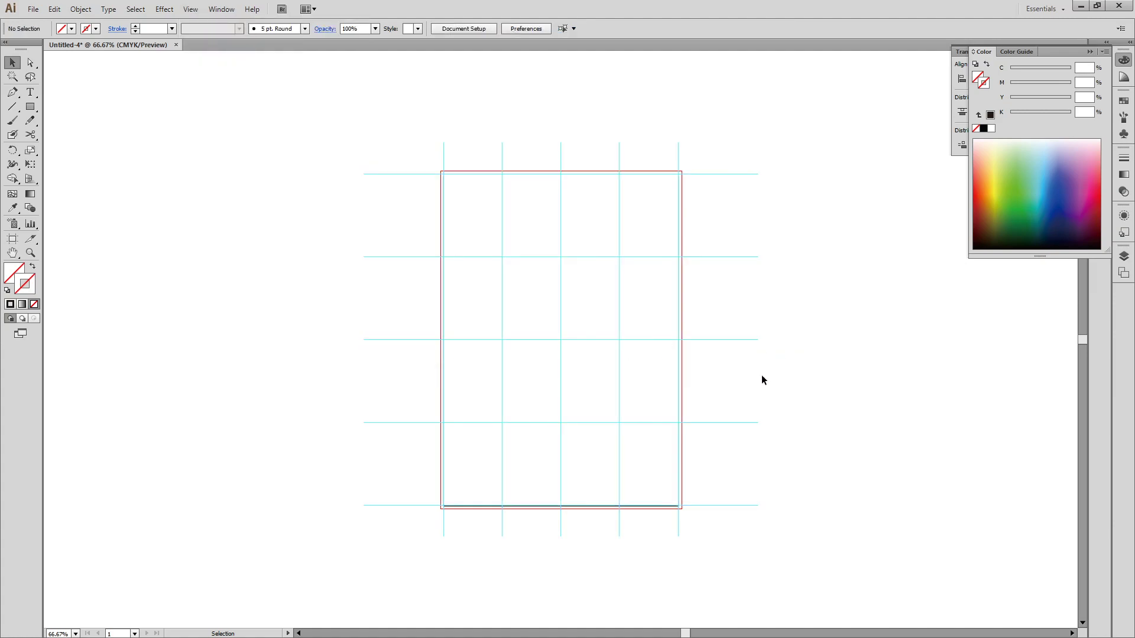
- Switch to the exam PDF and examine the text effect specifications and flower reference design on page 4, returning to Illustrator
{"action": "key", "text": "ctrl+1"}
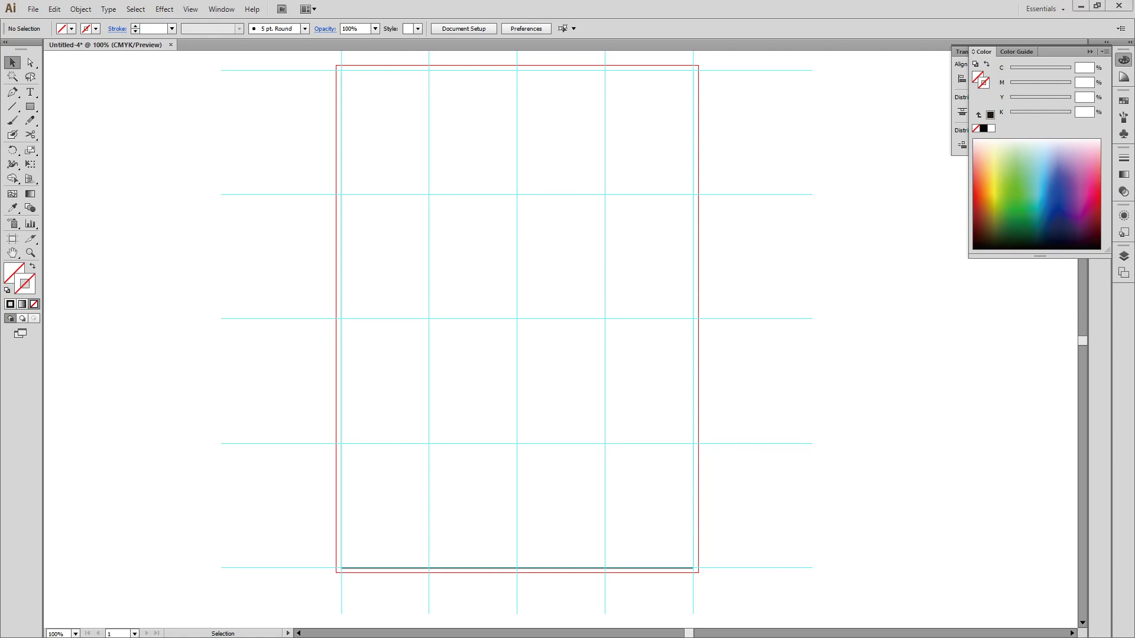
{"action": "key", "text": "alt+Tab"}
{"action": "scroll", "coordinate": [587, 364], "scroll_direction": "up", "scroll_amount": 4}
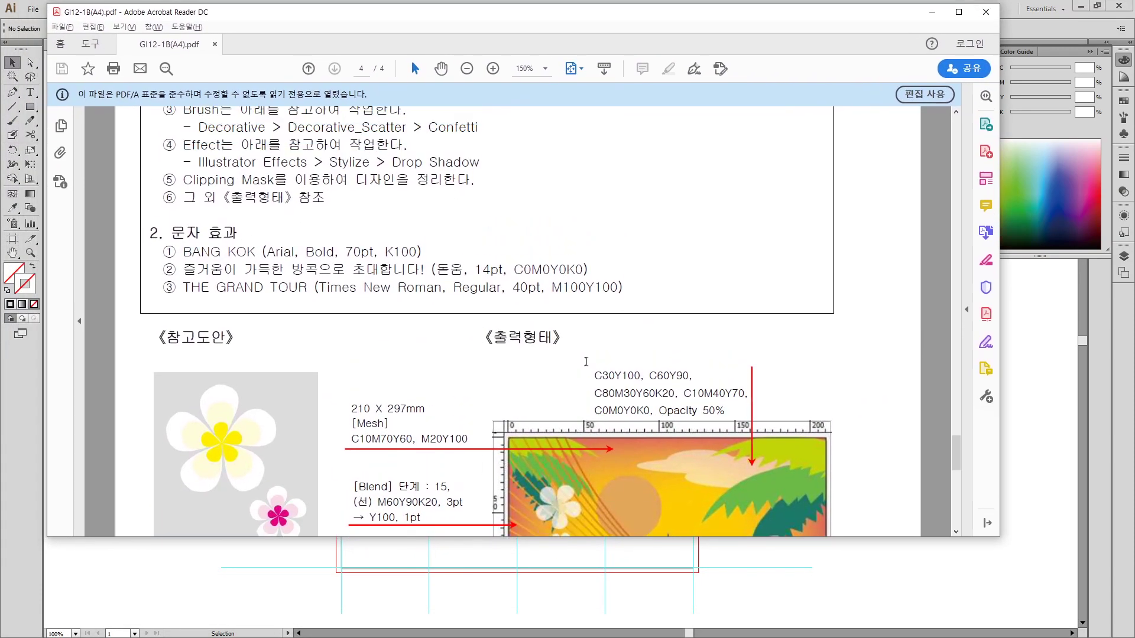
{"action": "scroll", "coordinate": [349, 363], "scroll_direction": "down", "scroll_amount": 3}
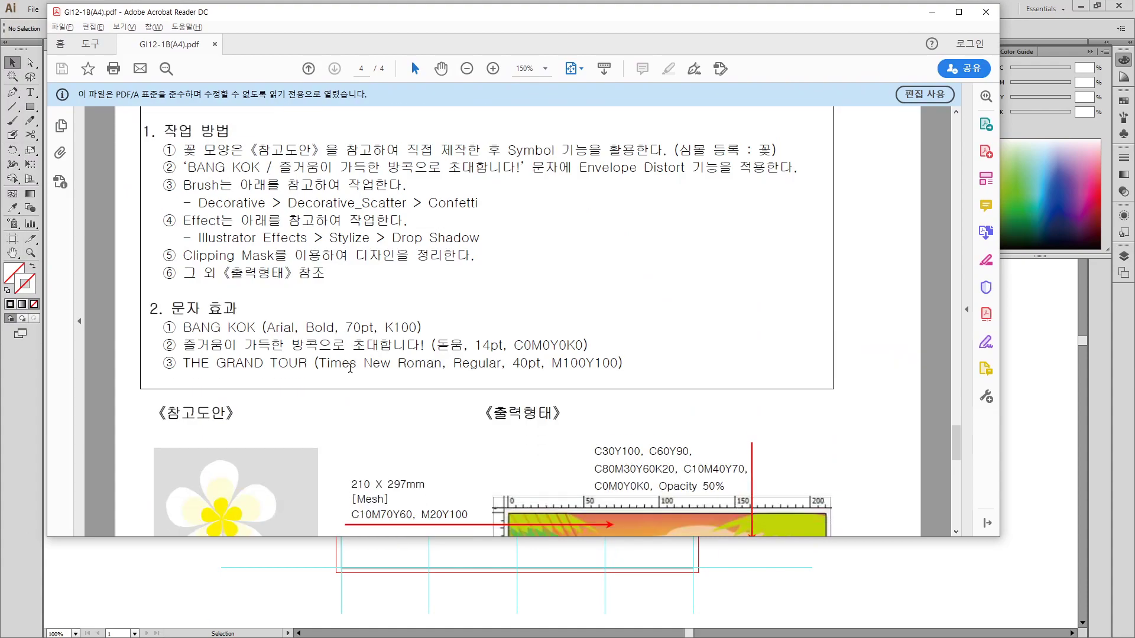
{"action": "scroll", "coordinate": [350, 362], "scroll_direction": "down", "scroll_amount": 1}
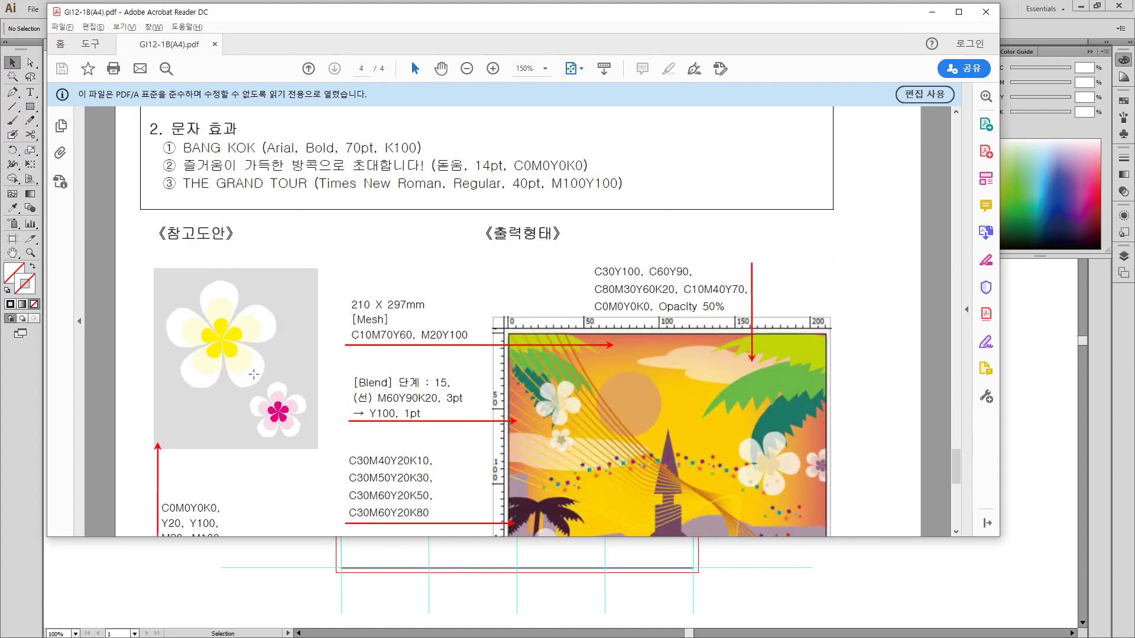
{"action": "key", "text": "alt+Tab"}
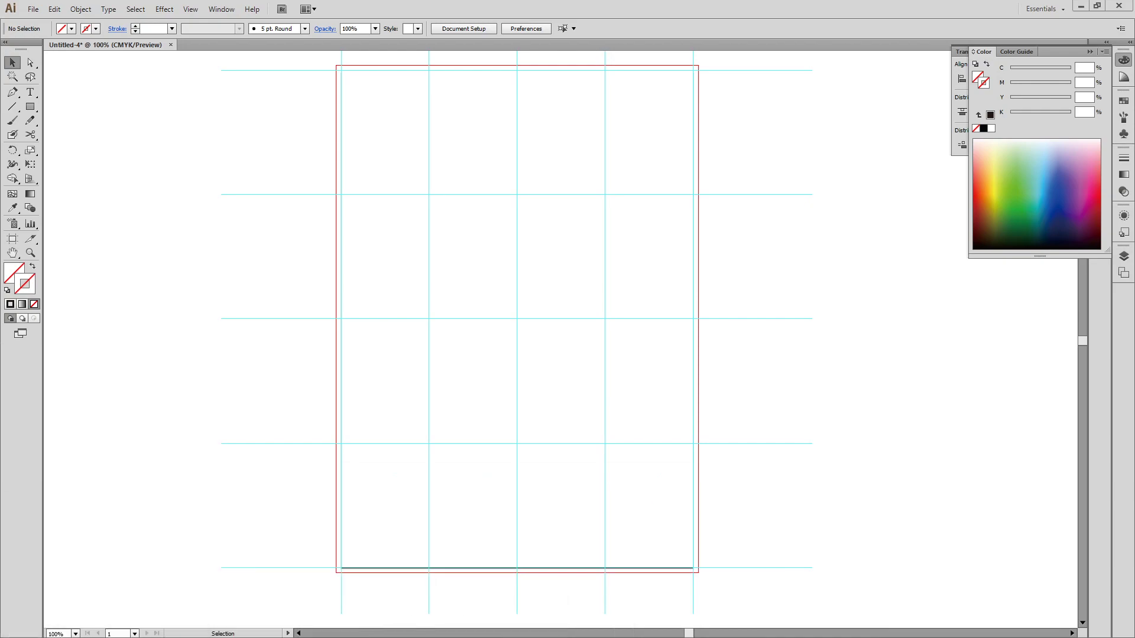
- Draw a roughly square rectangle with no fill and a near-black 1 pt stroke on the empty canvas beside the artboard
{"action": "left_click", "coordinate": [981, 237]}
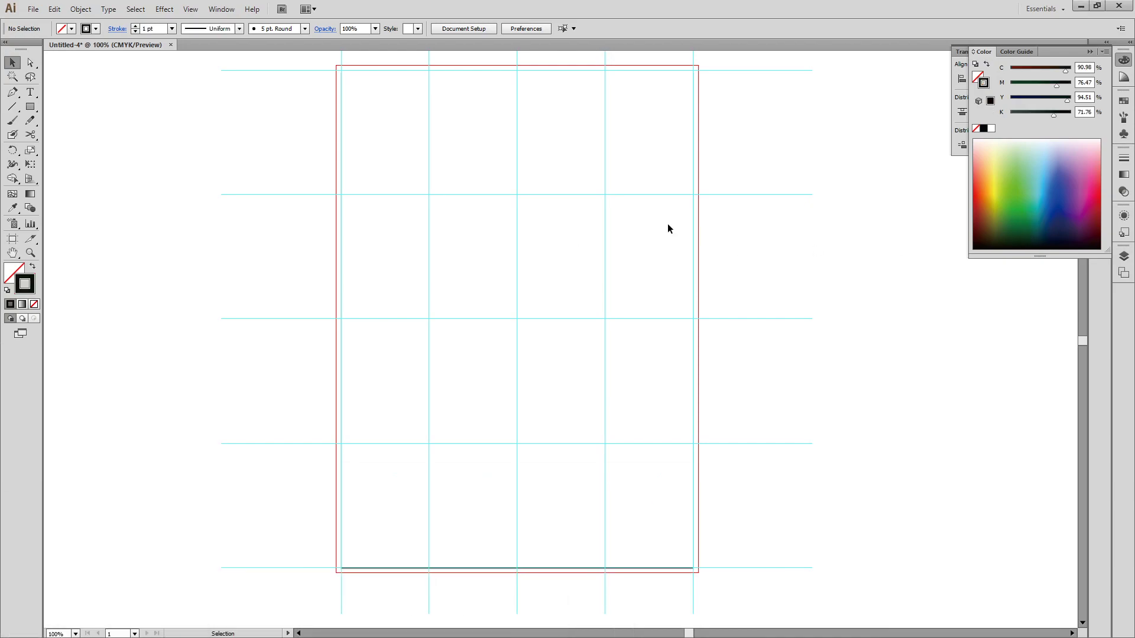
{"action": "left_click_drag", "start_coordinate": [427, 210], "coordinate": [689, 272]}
{"action": "left_click", "coordinate": [30, 106]}
{"action": "left_click", "coordinate": [57, 110]}
{"action": "left_click_drag", "start_coordinate": [219, 116], "coordinate": [435, 341]}
{"action": "key", "text": "ctrl+shift+a"}
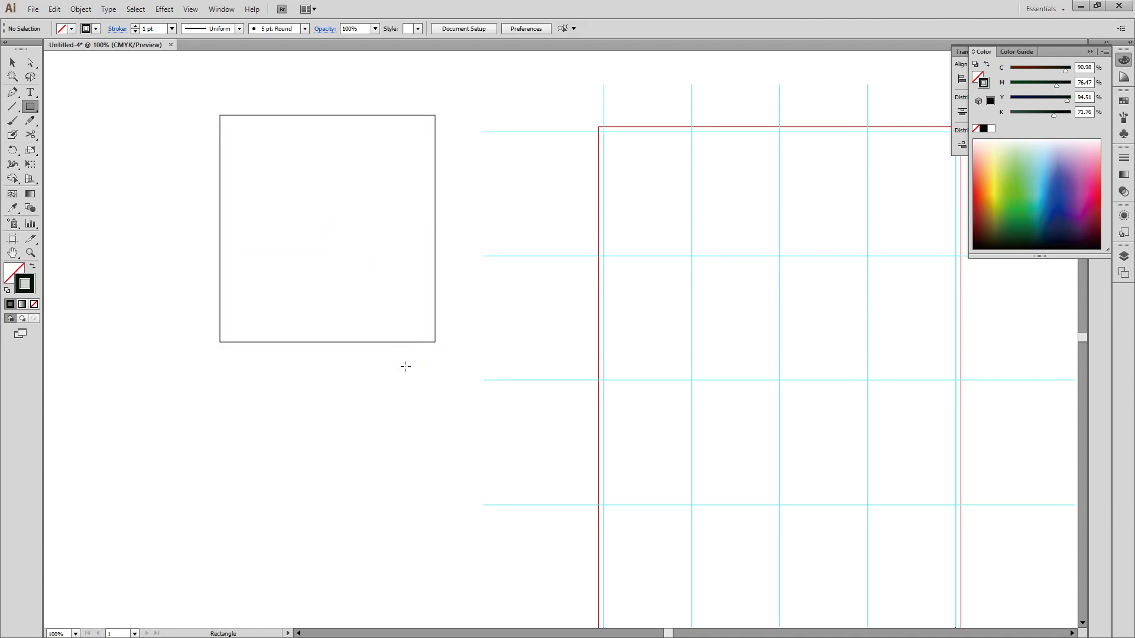
- Draw a circle about 34 mm wide near the upper middle of the square
{"action": "left_click", "coordinate": [354, 265], "text": "ctrl"}
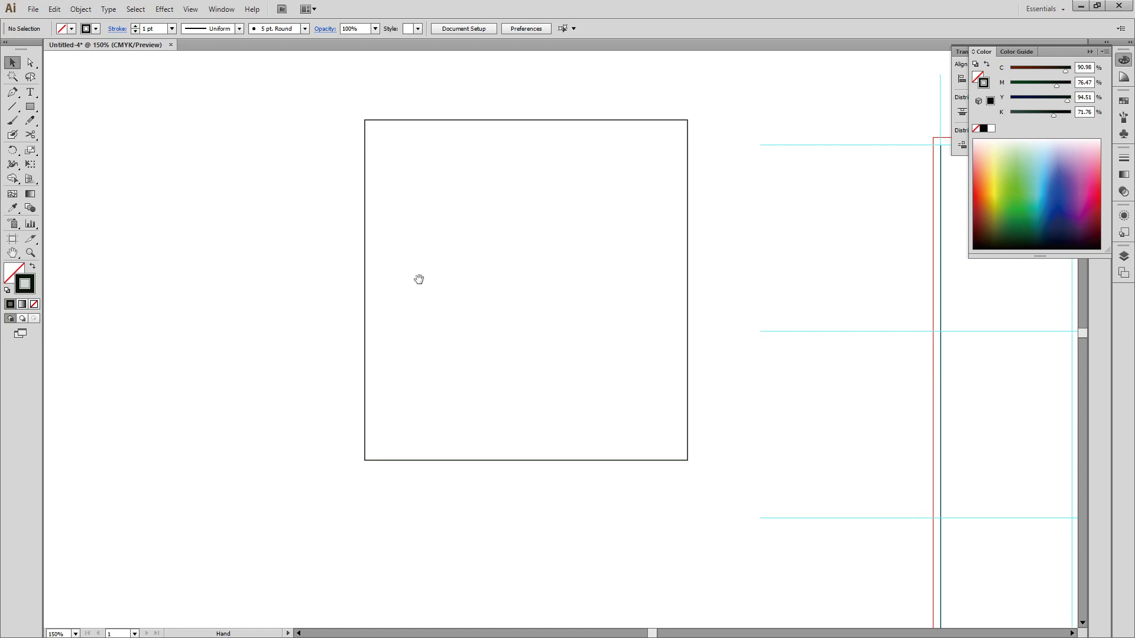
{"action": "left_click_drag", "start_coordinate": [603, 208], "coordinate": [464, 239]}
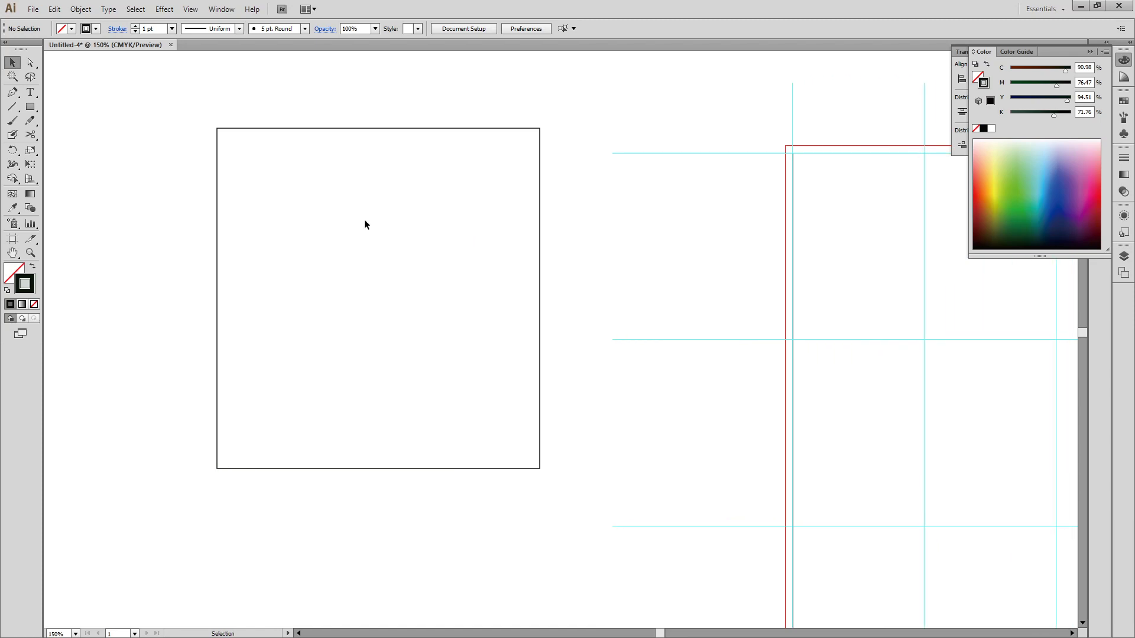
{"action": "left_click", "coordinate": [31, 107]}
{"action": "left_click_drag", "start_coordinate": [34, 110], "coordinate": [65, 135]}
{"action": "left_click_drag", "start_coordinate": [365, 189], "coordinate": [408, 232]}
- Pull the circle's lowest anchor point straight down to form an egg-shaped petal about 50 mm tall
{"action": "key", "text": "ctrl+space"}
{"action": "mouse_move", "coordinate": [206, 94]}
{"action": "left_mouse_down"}
{"action": "mouse_move", "coordinate": [250, 172]}
{"action": "mouse_move", "coordinate": [649, 505]}
{"action": "left_mouse_up"}
{"action": "scroll", "coordinate": [603, 486], "scroll_direction": "right", "scroll_amount": 2}
{"action": "key", "text": "a"}
{"action": "left_click_drag", "start_coordinate": [489, 277], "coordinate": [456, 309]}
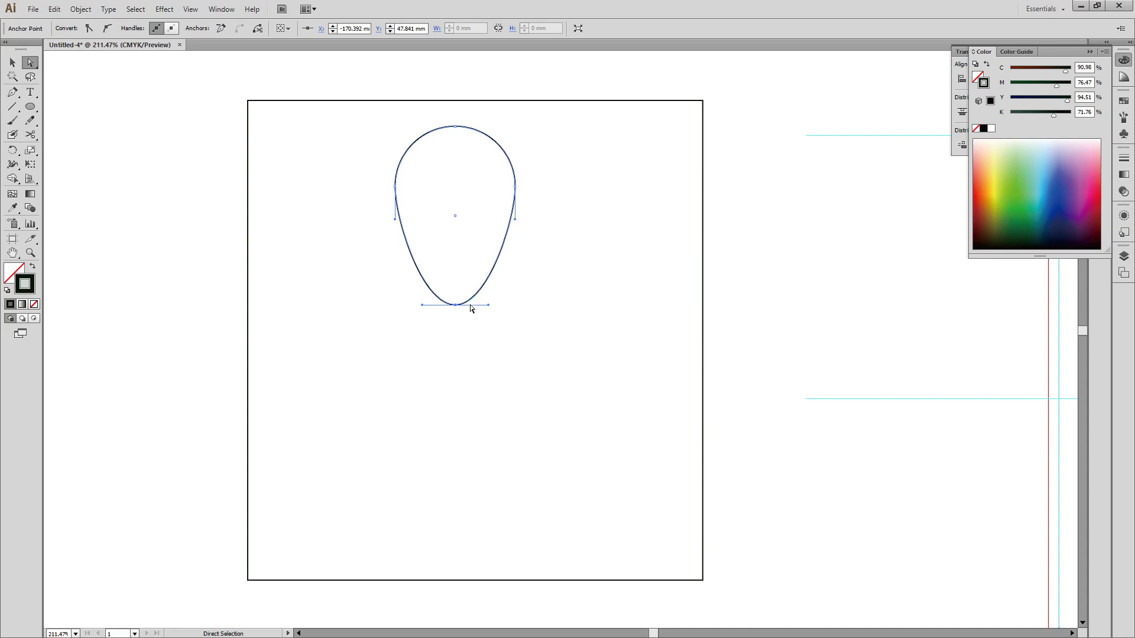
- Reshape the petal's lower anchor with the Convert Anchor Point tool, shortening its handles to narrow the tip
{"action": "left_click", "coordinate": [13, 92]}
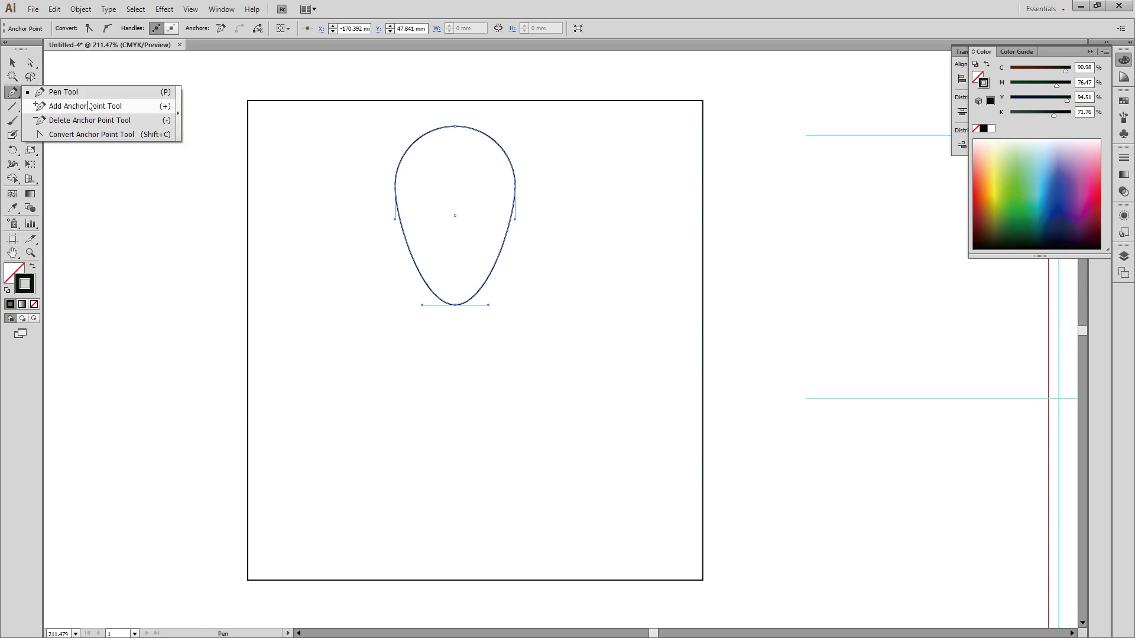
{"action": "left_click", "coordinate": [111, 134]}
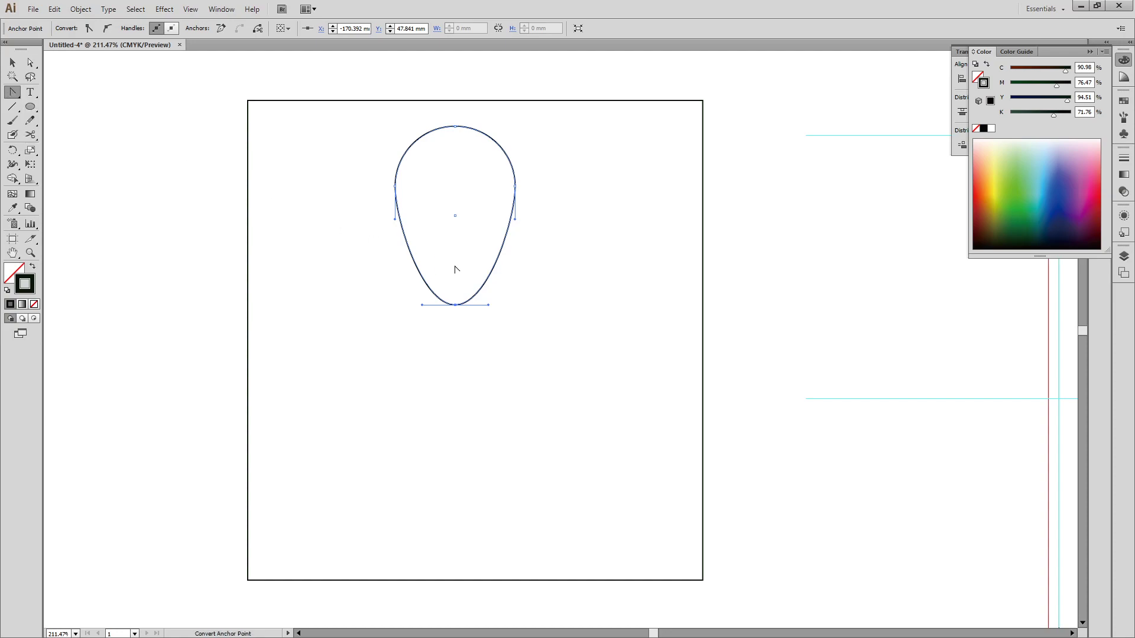
{"action": "mouse_move", "coordinate": [456, 307]}
{"action": "left_mouse_down"}
{"action": "mouse_move", "coordinate": [411, 306]}
{"action": "mouse_move", "coordinate": [491, 306]}
{"action": "mouse_move", "coordinate": [411, 305]}
{"action": "mouse_move", "coordinate": [435, 305]}
{"action": "left_mouse_up"}
{"action": "key", "text": "v"}
{"action": "left_click", "coordinate": [530, 376]}
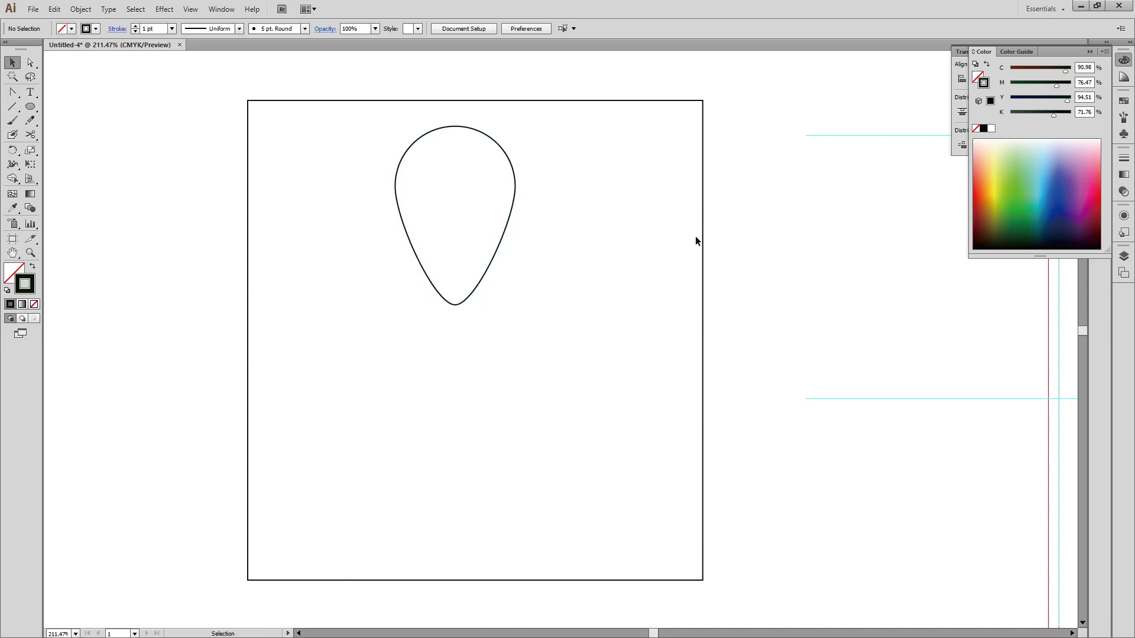
- Make two proportionally smaller copies of the petal sharing its lower tip, about 24 × 35 mm and 15 × 22 mm
{"action": "left_click", "coordinate": [502, 147]}
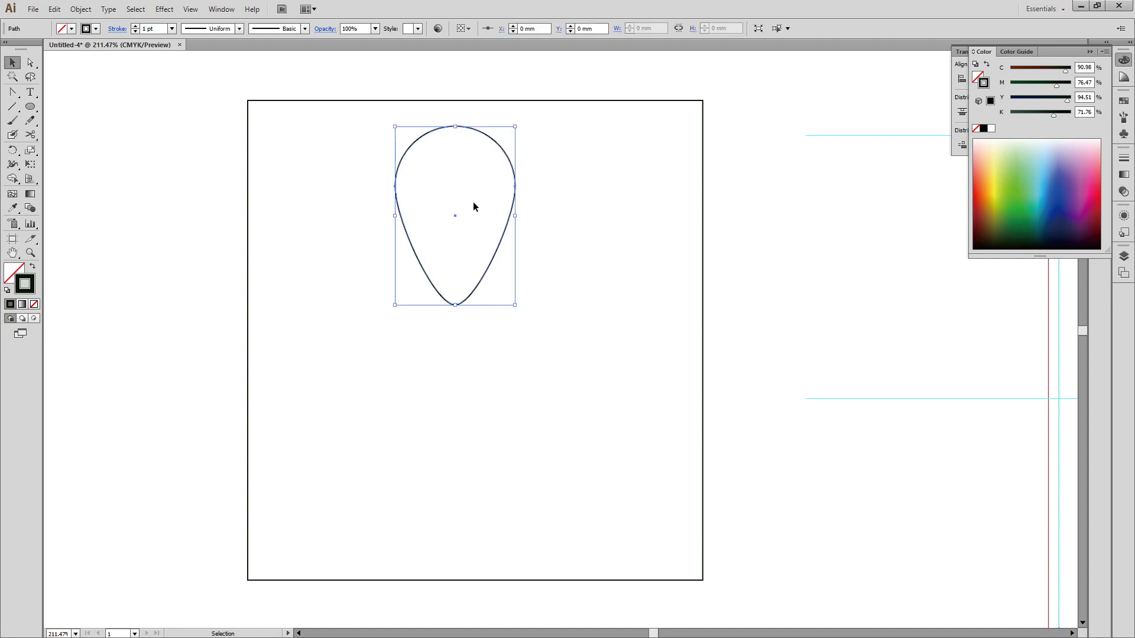
{"action": "left_click", "coordinate": [720, 354]}
{"action": "left_click", "coordinate": [453, 129]}
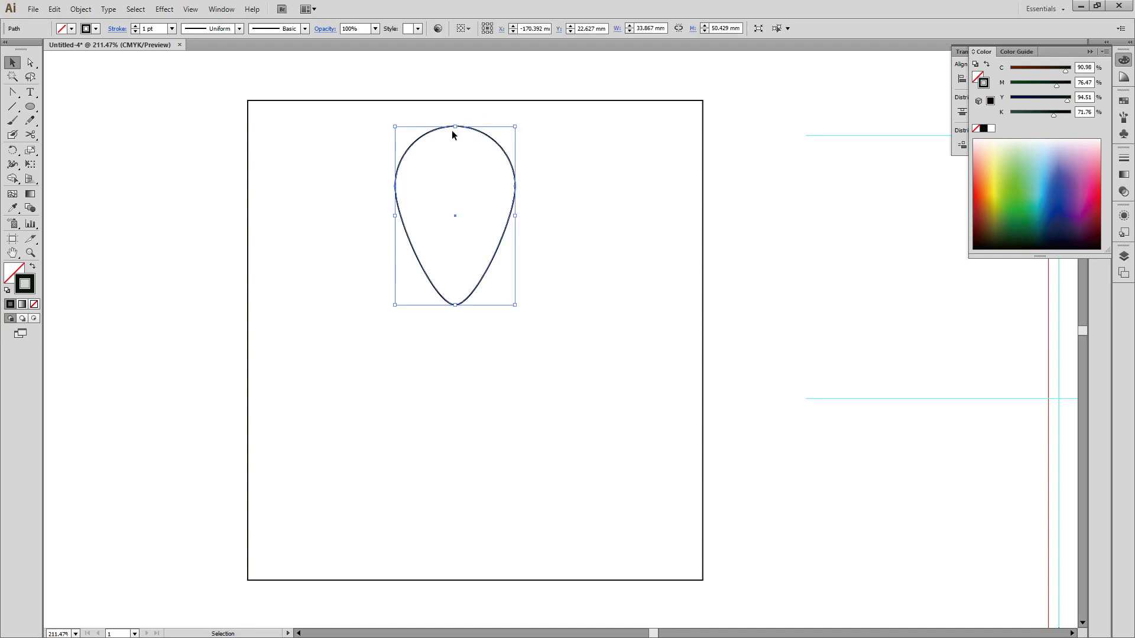
{"action": "left_click_drag", "start_coordinate": [455, 126], "coordinate": [456, 179]}
{"action": "left_click", "coordinate": [564, 375]}
{"action": "left_click", "coordinate": [503, 236]}
{"action": "left_click_drag", "start_coordinate": [456, 126], "coordinate": [455, 227]}
{"action": "left_click", "coordinate": [552, 357]}
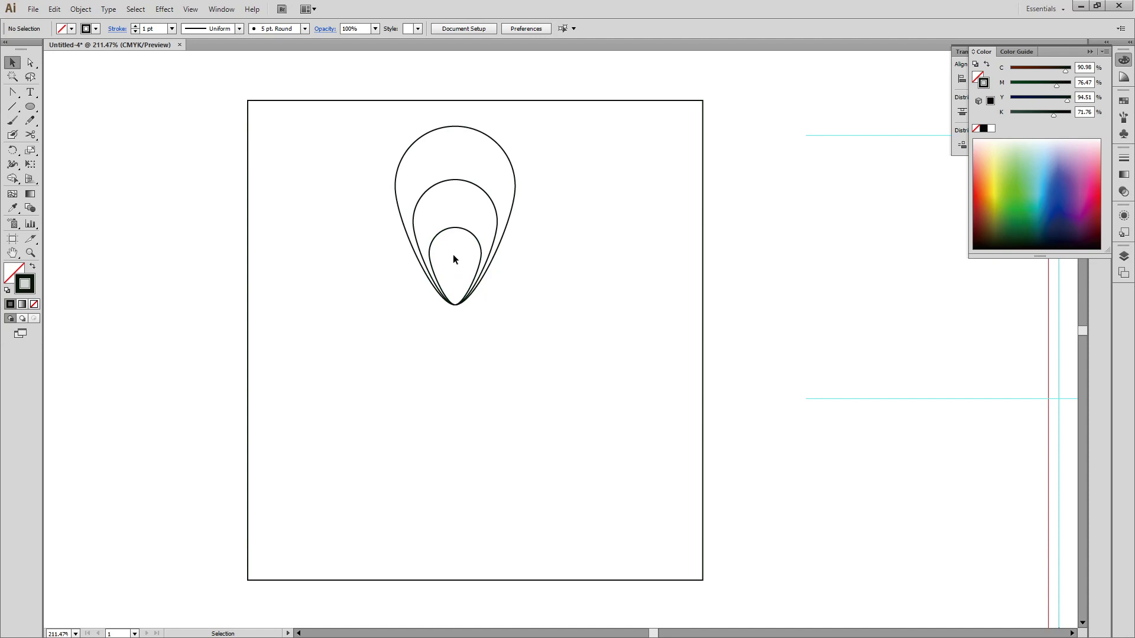
- Fill the smallest petal with yellow Y100 and leave it without a stroke
{"action": "left_click", "coordinate": [477, 237]}
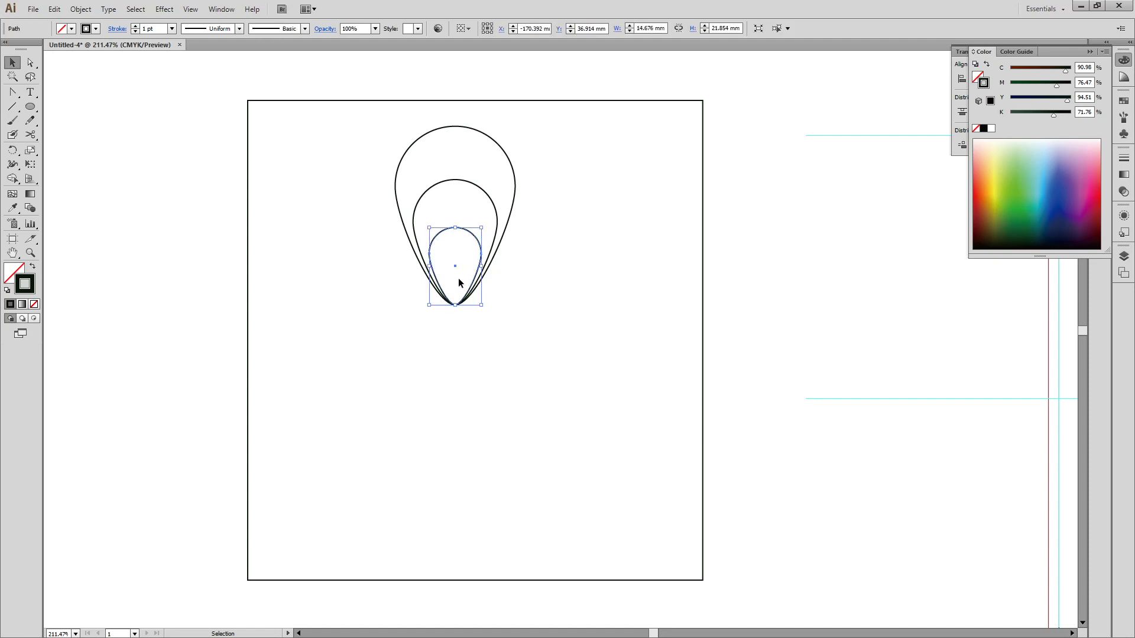
{"action": "key", "text": "shift+x"}
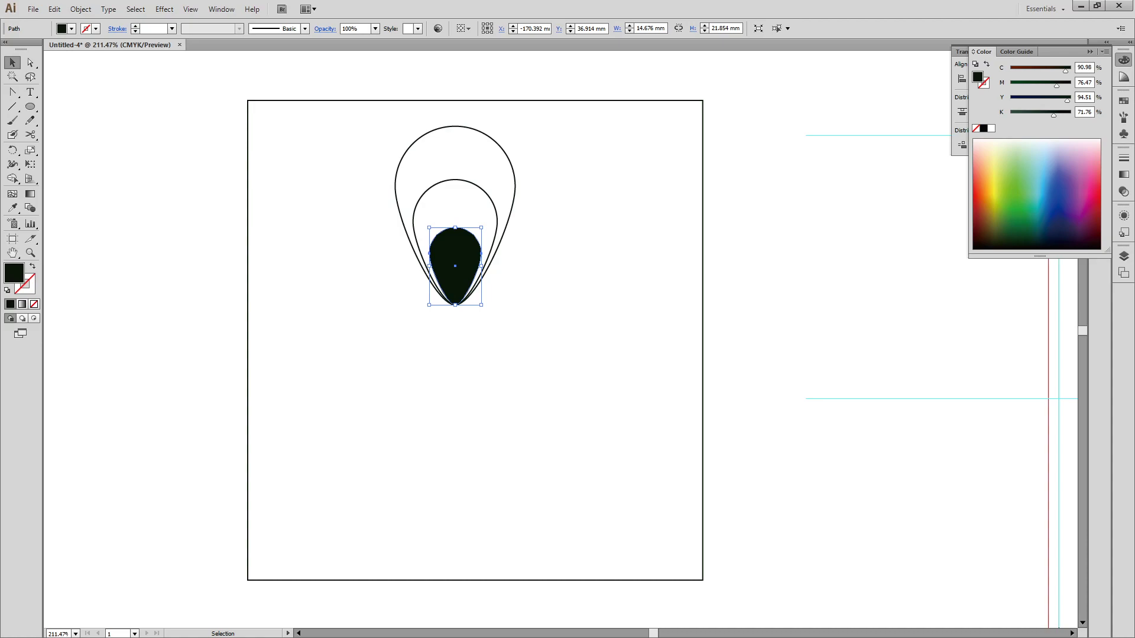
{"action": "left_click_drag", "start_coordinate": [1049, 98], "coordinate": [1010, 71]}
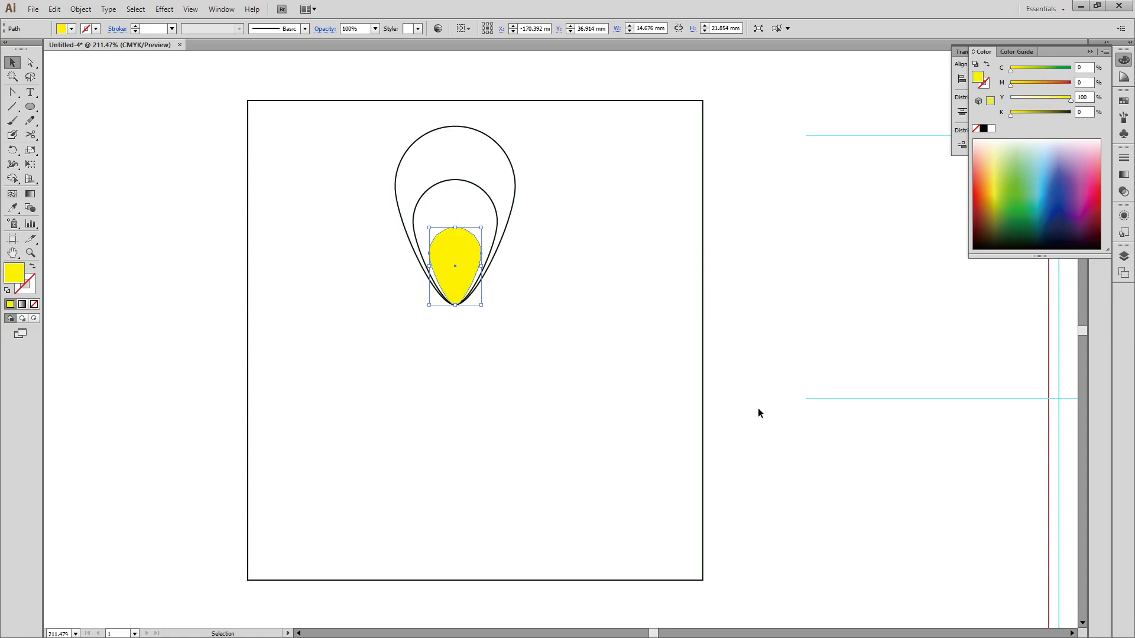
{"action": "left_click", "coordinate": [476, 202]}
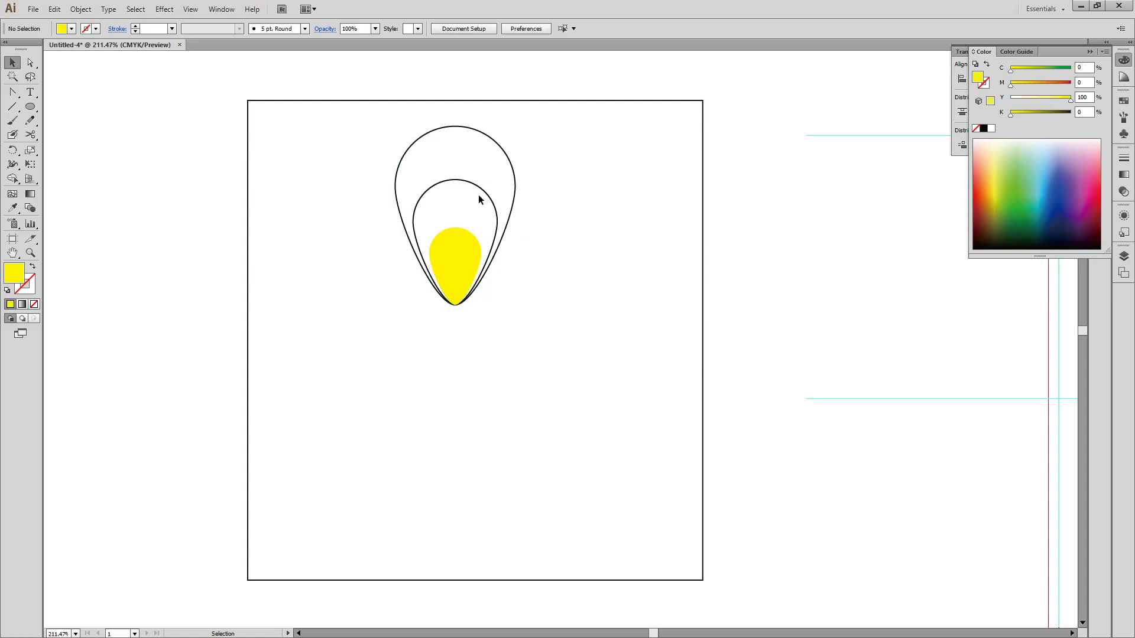
- Fill the middle petal with pale yellow Y20 and remove its stroke
{"action": "left_click", "coordinate": [482, 194]}
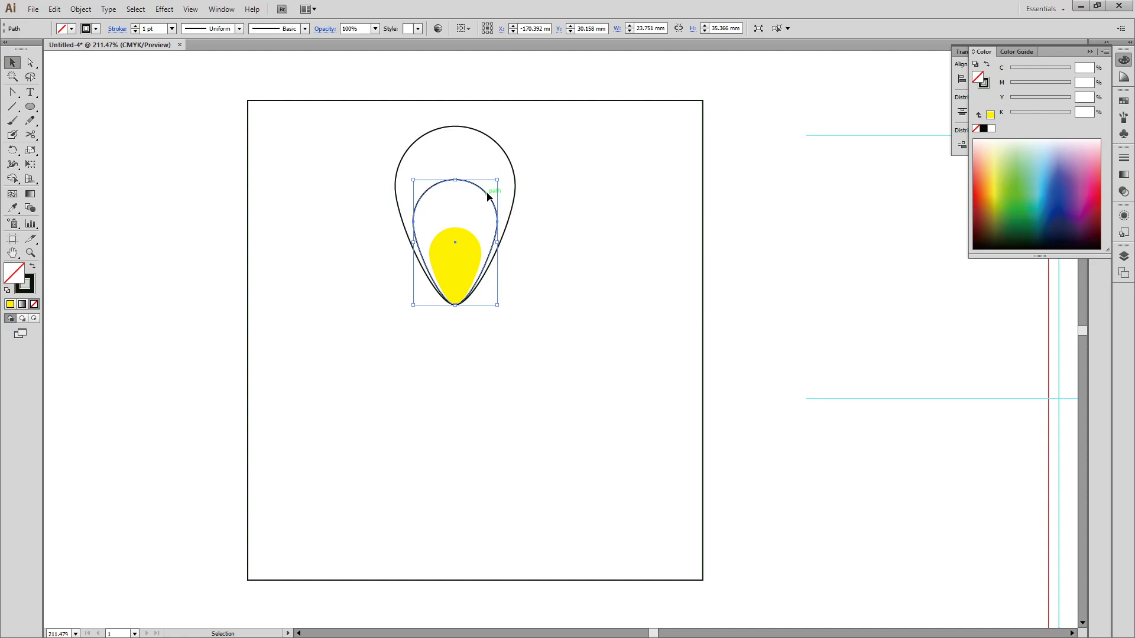
{"action": "left_click", "coordinate": [991, 115]}
{"action": "double_click", "coordinate": [1083, 96]}
{"action": "type", "text": "20"}
{"action": "key", "text": "Return"}
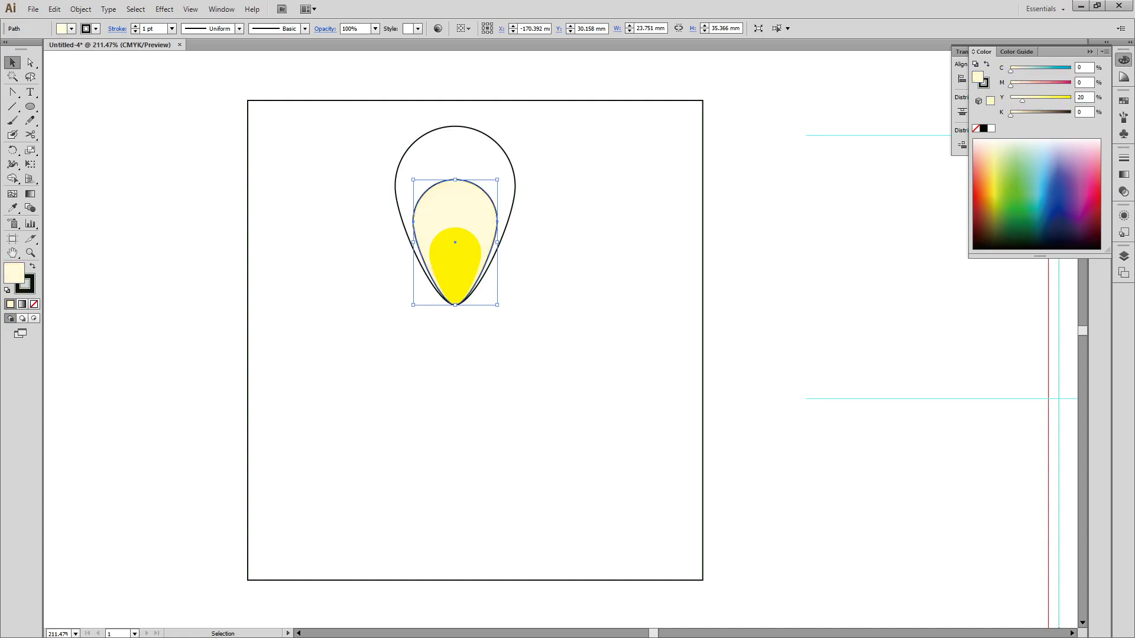
{"action": "left_click", "coordinate": [984, 83]}
{"action": "left_click", "coordinate": [975, 128]}
{"action": "left_click", "coordinate": [977, 76]}
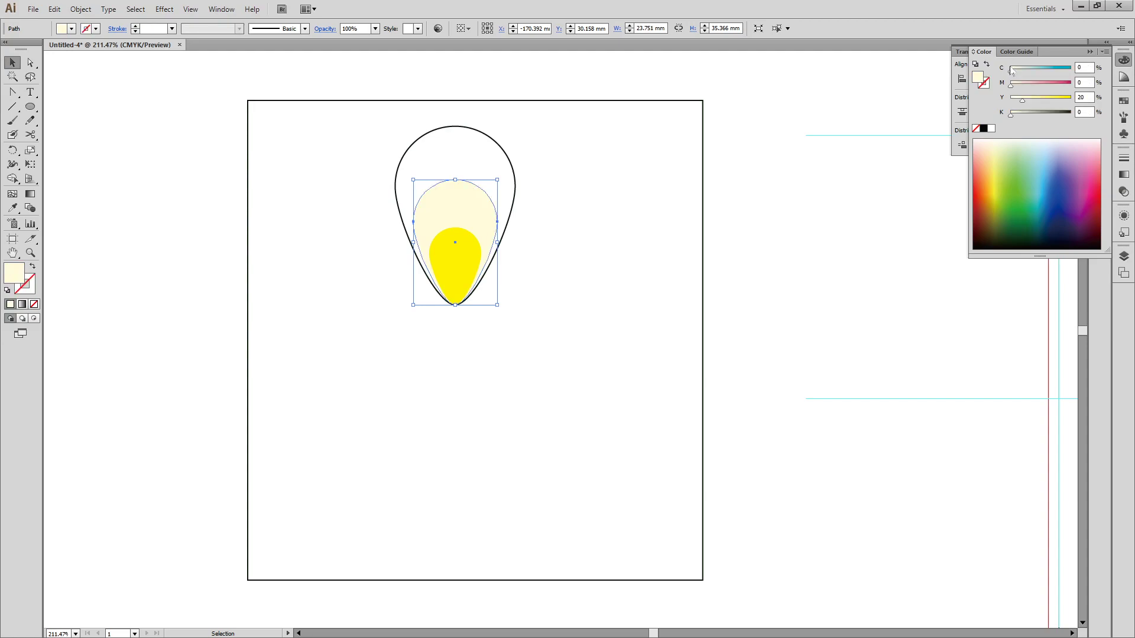
{"action": "left_click", "coordinate": [421, 113]}
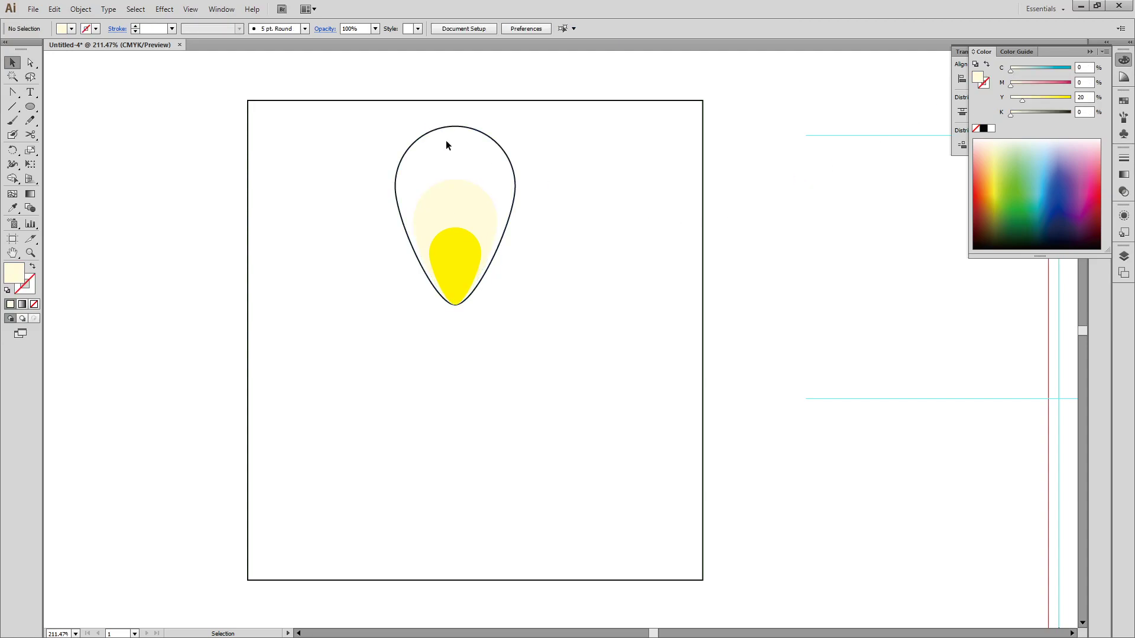
- Fill the largest petal with white and set its stroke to None
{"action": "left_click_drag", "start_coordinate": [477, 146], "coordinate": [477, 148]}
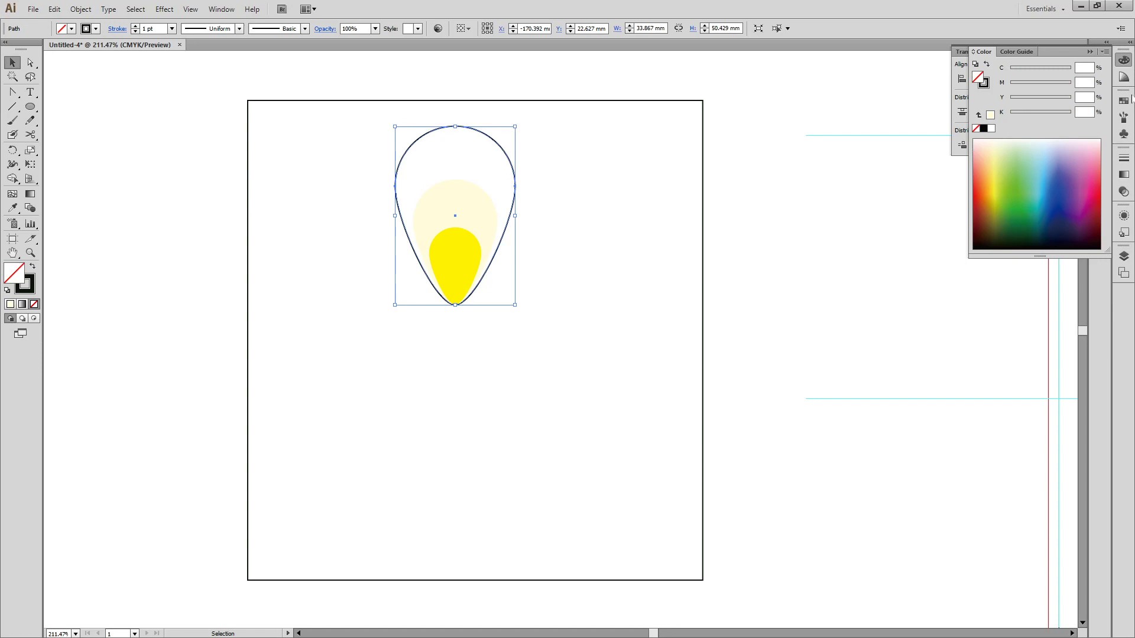
{"action": "left_click", "coordinate": [993, 129]}
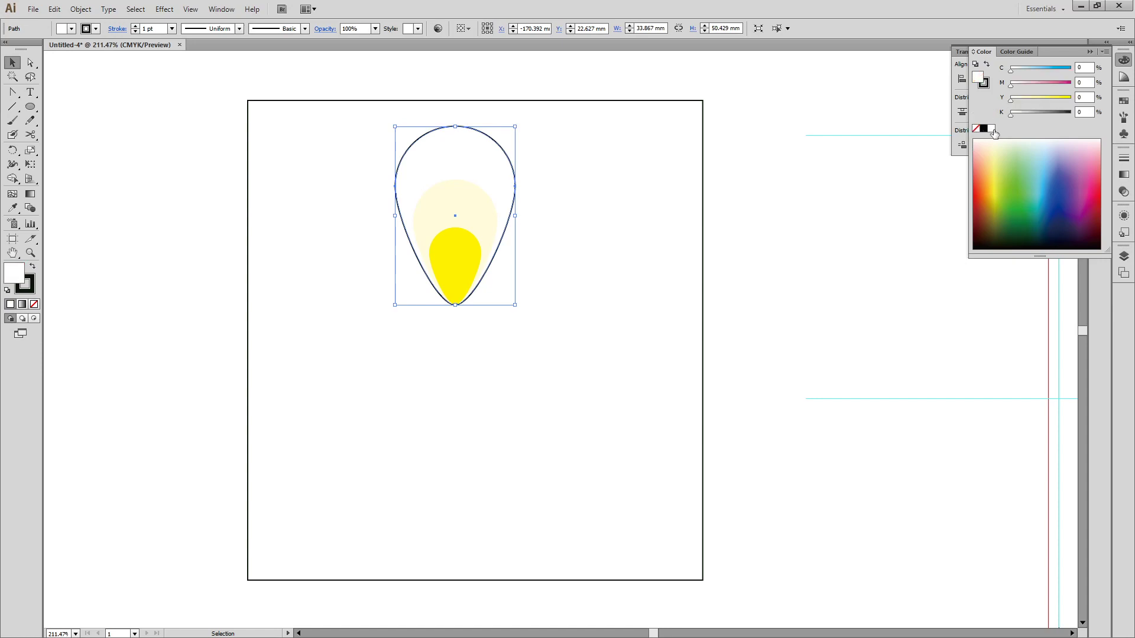
{"action": "key", "text": "x"}
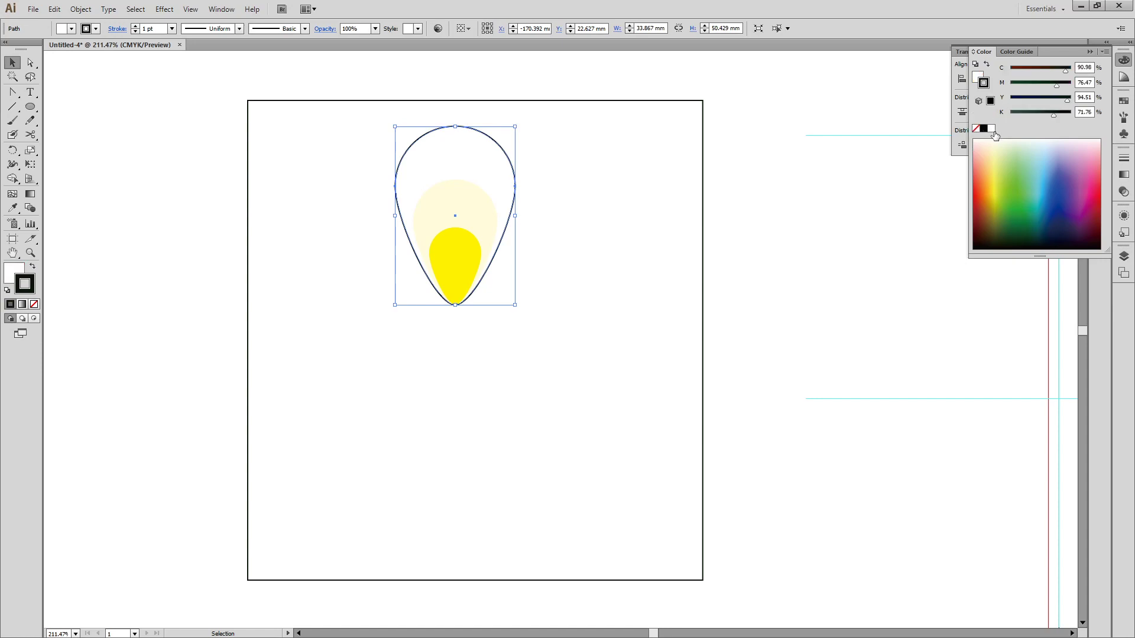
{"action": "key", "text": "slash"}
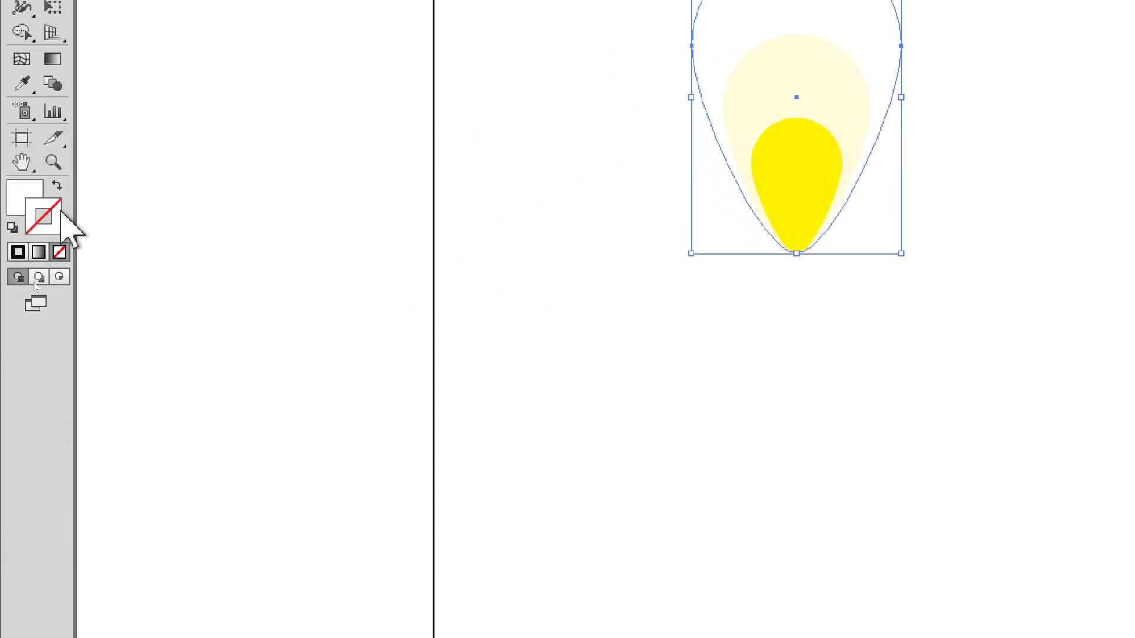
- Restore the largest petal's dark stroke, and swap its fill and stroke colours back and forth
{"action": "left_click", "coordinate": [18, 253]}
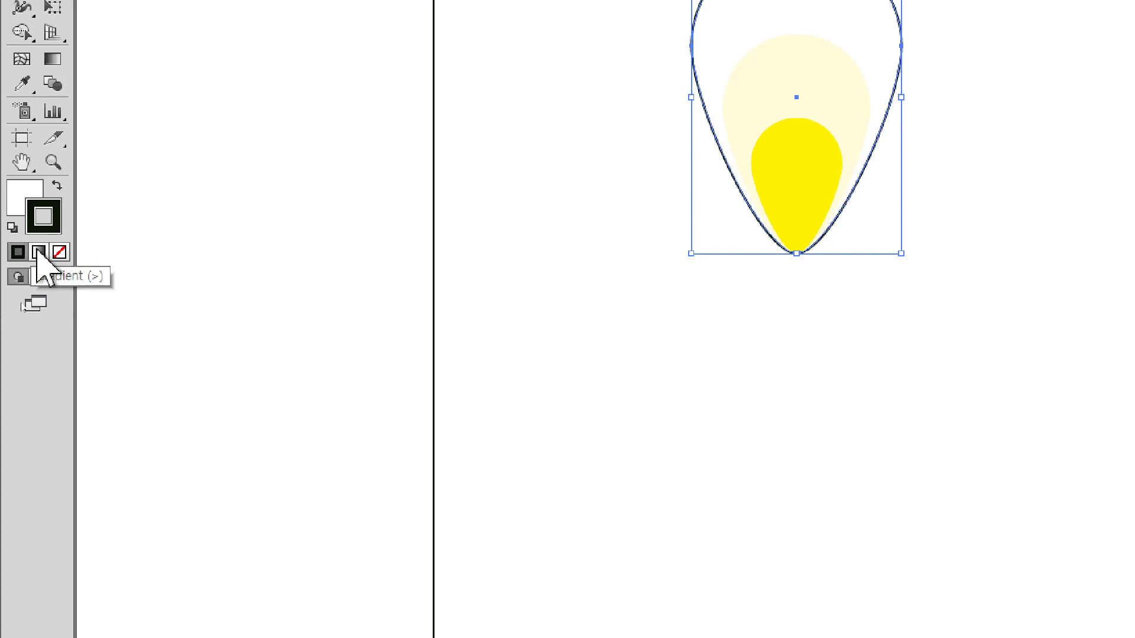
{"action": "left_click", "coordinate": [59, 188]}
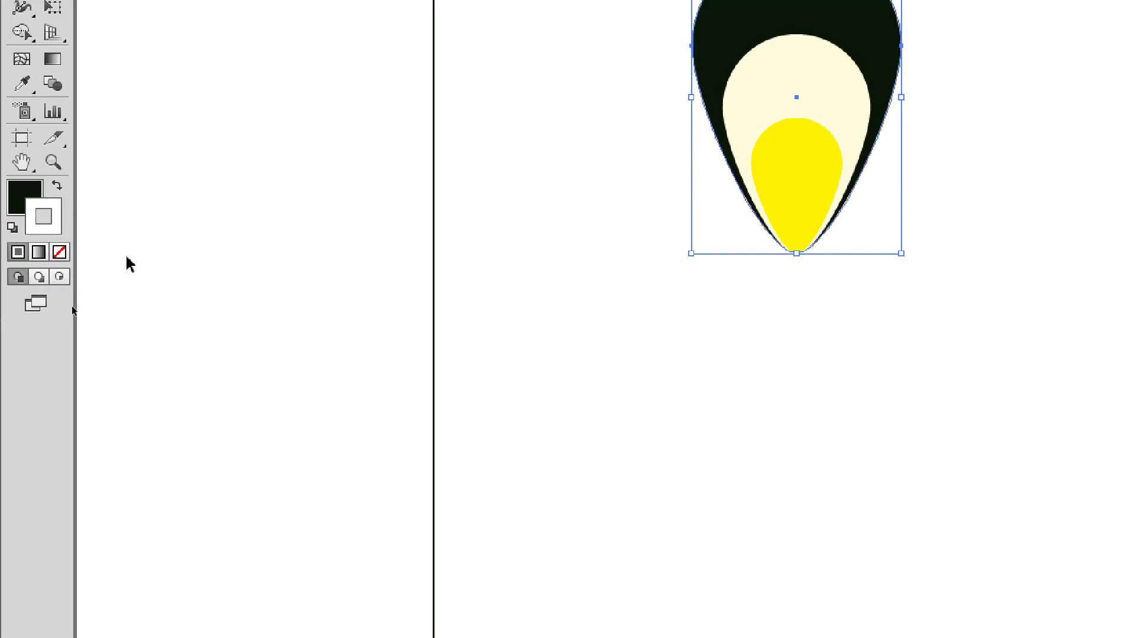
{"action": "key", "text": "shift+x"}
{"action": "key", "text": "x"}
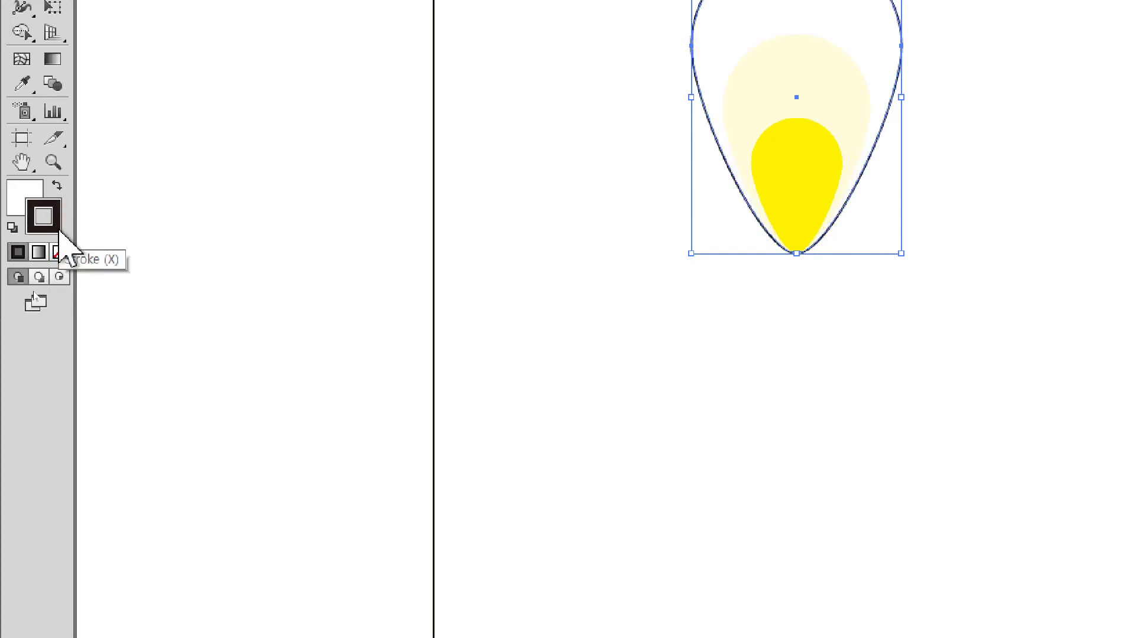
{"action": "key", "text": "x"}
{"action": "key", "text": "x"}
{"action": "key", "text": "x"}
{"action": "key", "text": "x"}
{"action": "key", "text": "x"}
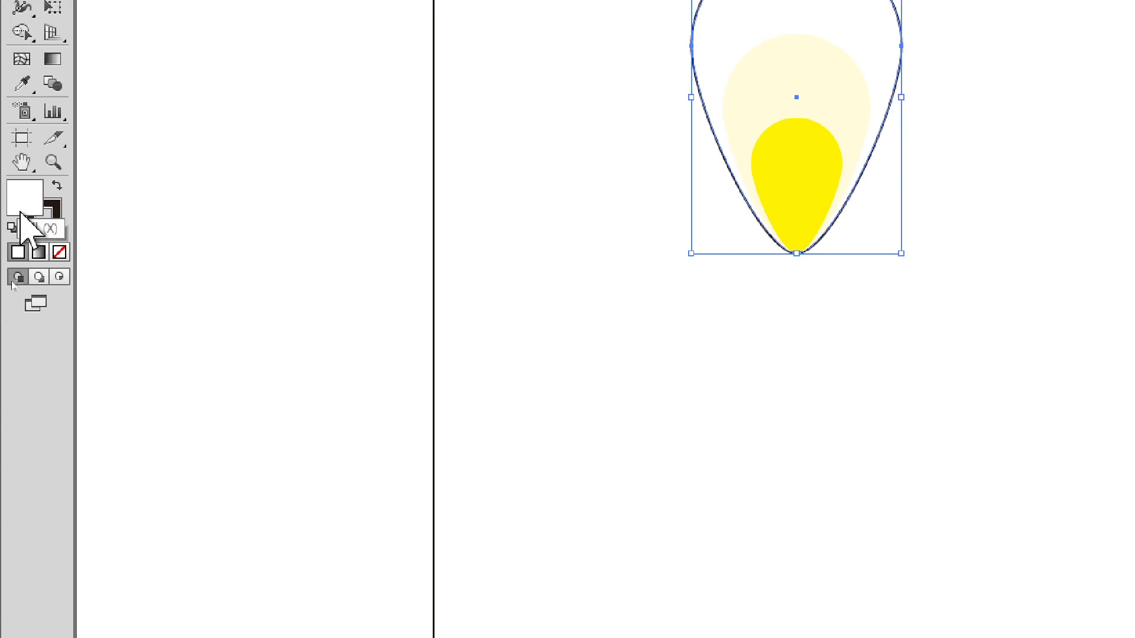
- Clear the largest petal's fill and stroke, and reset them to the default white fill and black stroke
{"action": "key", "text": "slash"}
{"action": "left_click", "coordinate": [27, 228]}
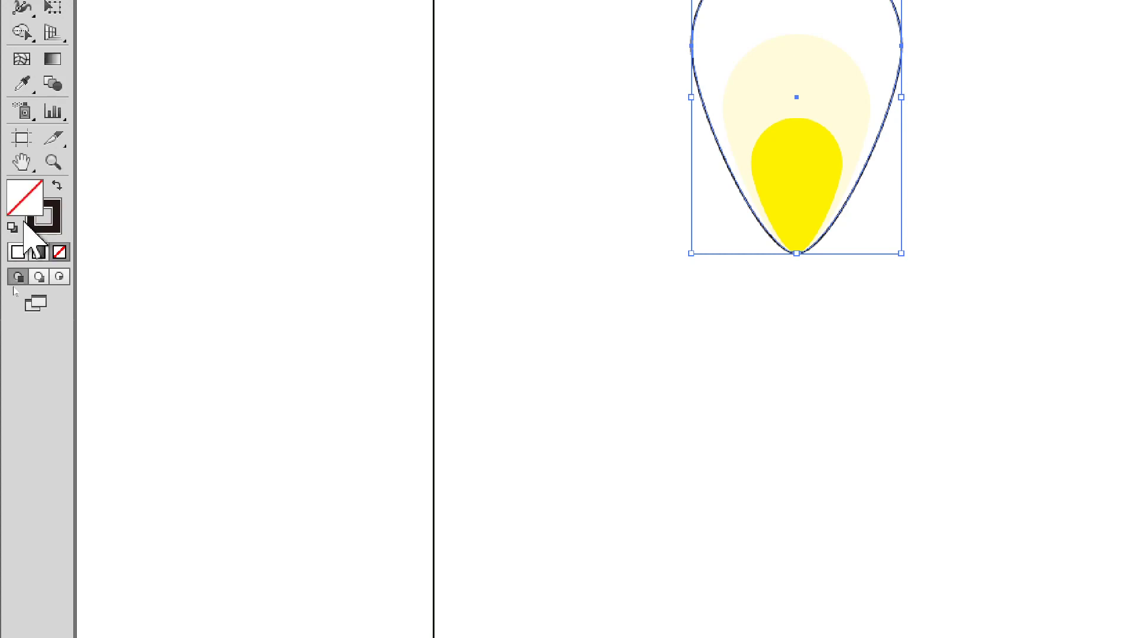
{"action": "key", "text": "slash"}
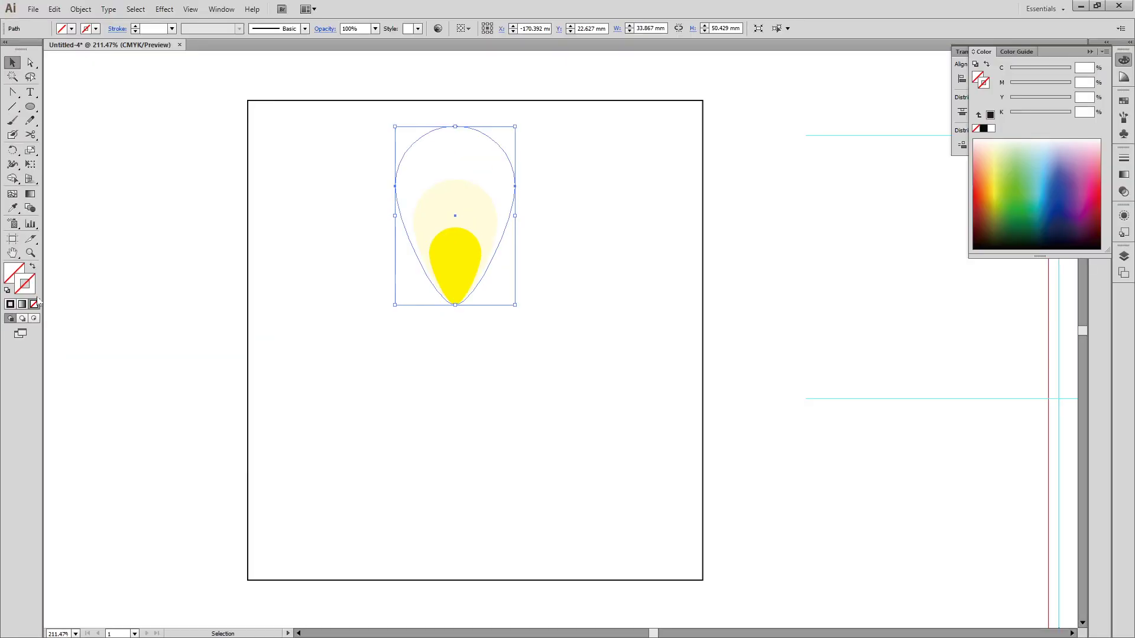
{"action": "key", "text": "d"}
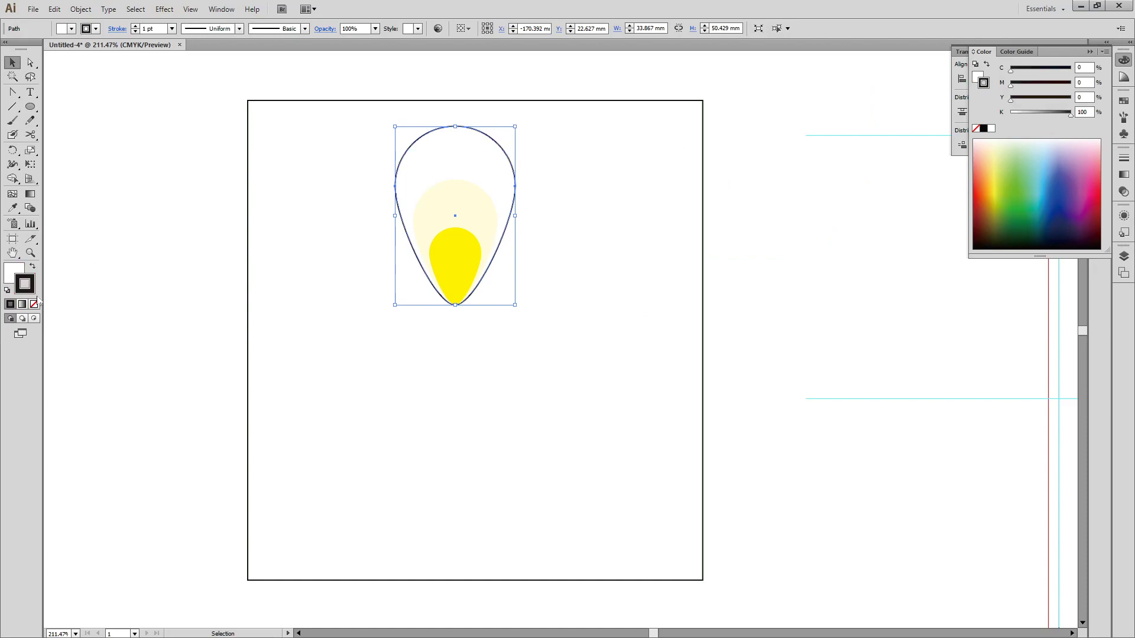
- Remove the stroke from the largest petal and deselect it
{"action": "left_click", "coordinate": [34, 304]}
{"action": "left_click", "coordinate": [566, 366]}
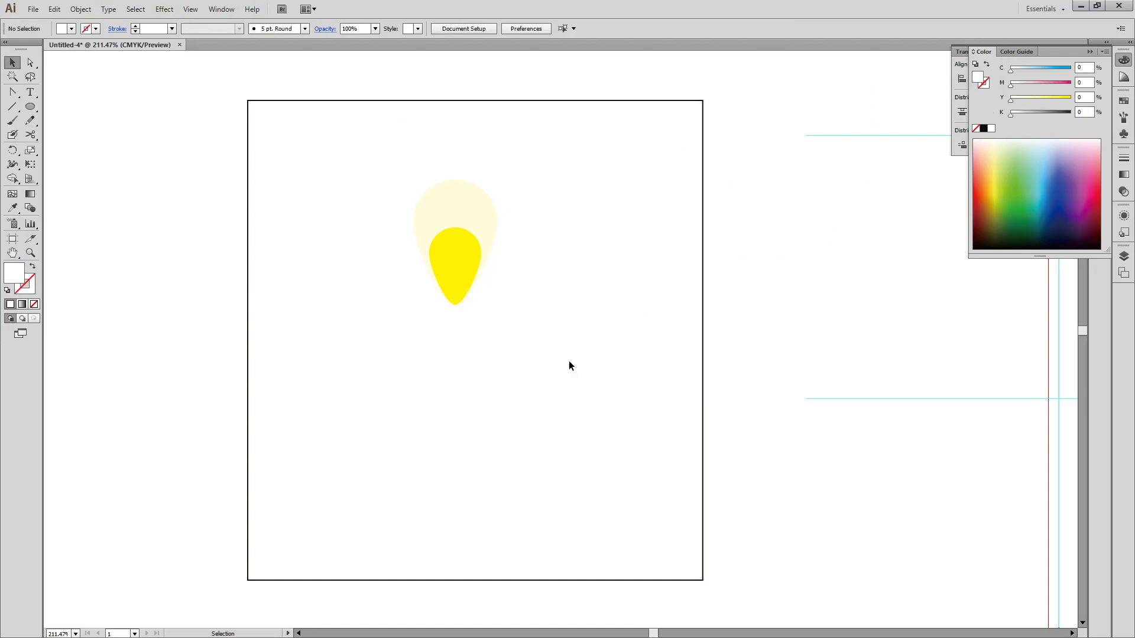
- Rotate a copy of the three nested petals by 360/5 degrees around their shared bottom tip
{"action": "key", "text": "ctrl+a"}
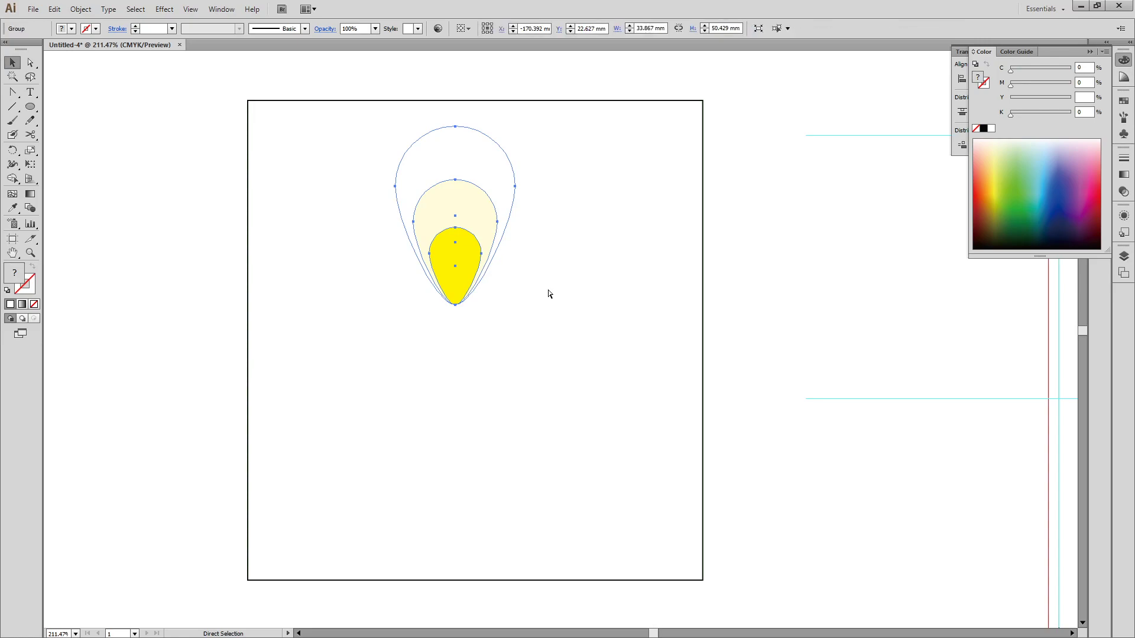
{"action": "key", "text": "ctrl+y"}
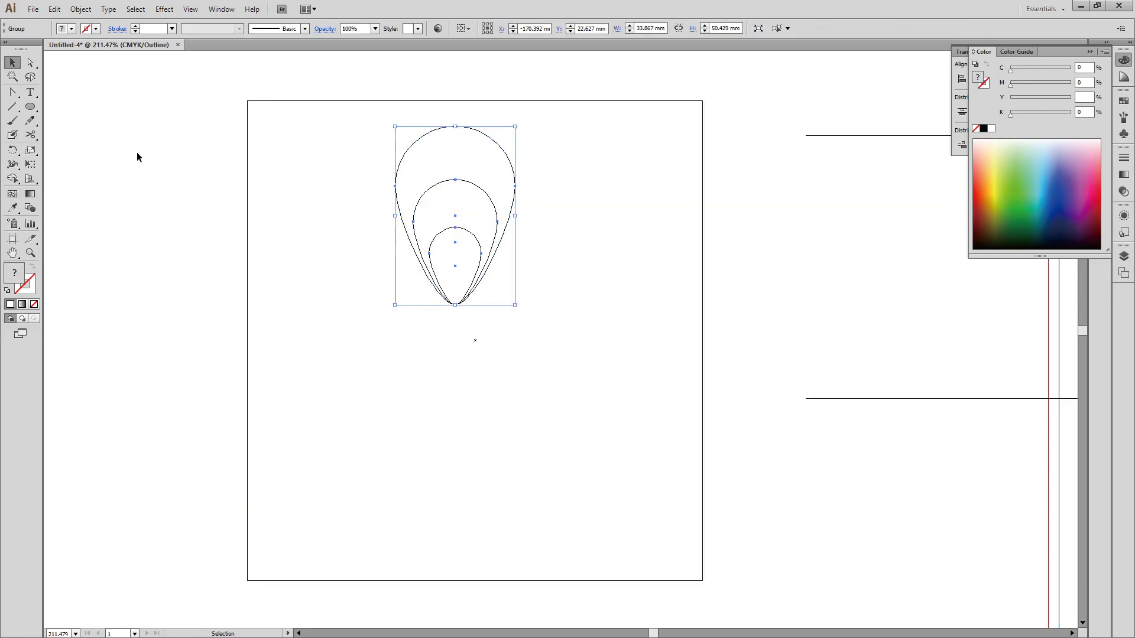
{"action": "left_click_drag", "start_coordinate": [13, 151], "coordinate": [62, 151]}
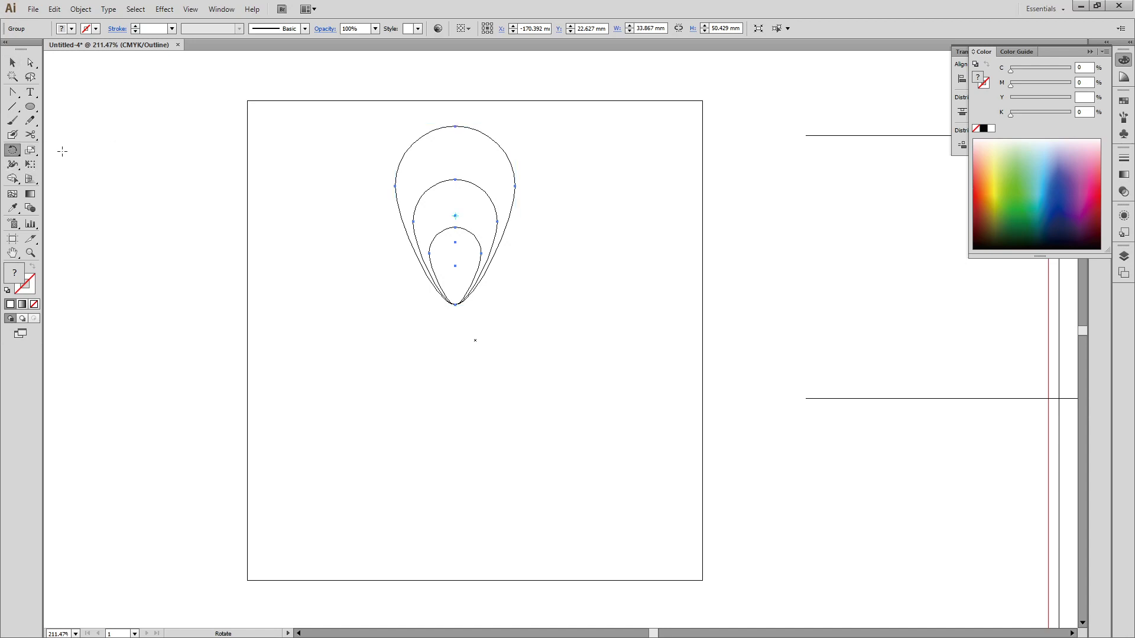
{"action": "left_click", "coordinate": [456, 306], "text": "alt"}
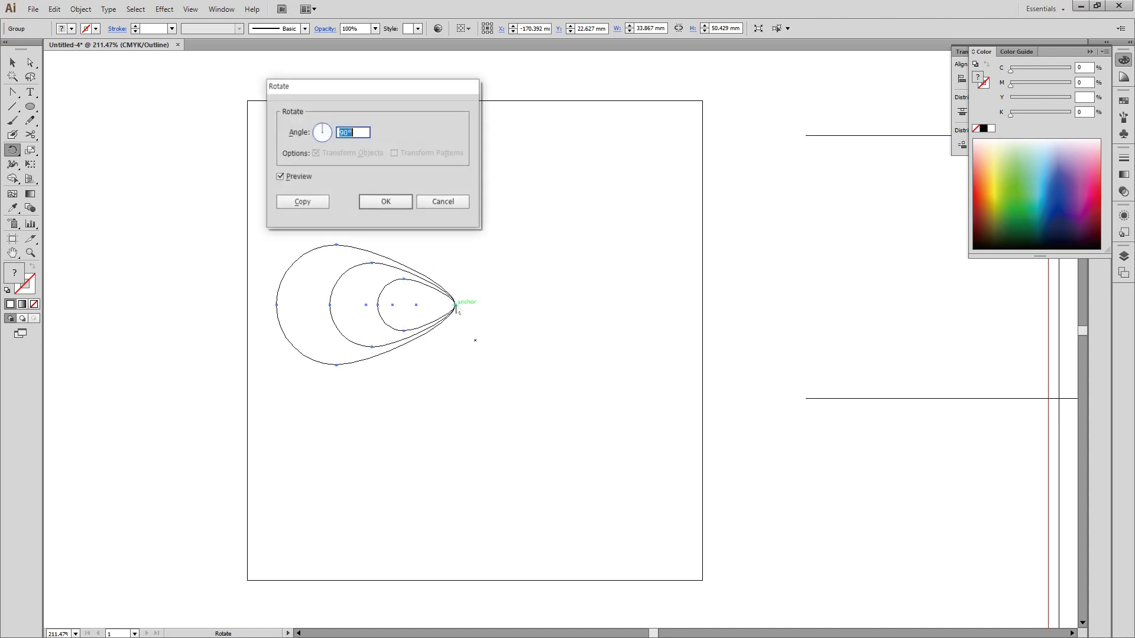
{"action": "type", "text": "360/5"}
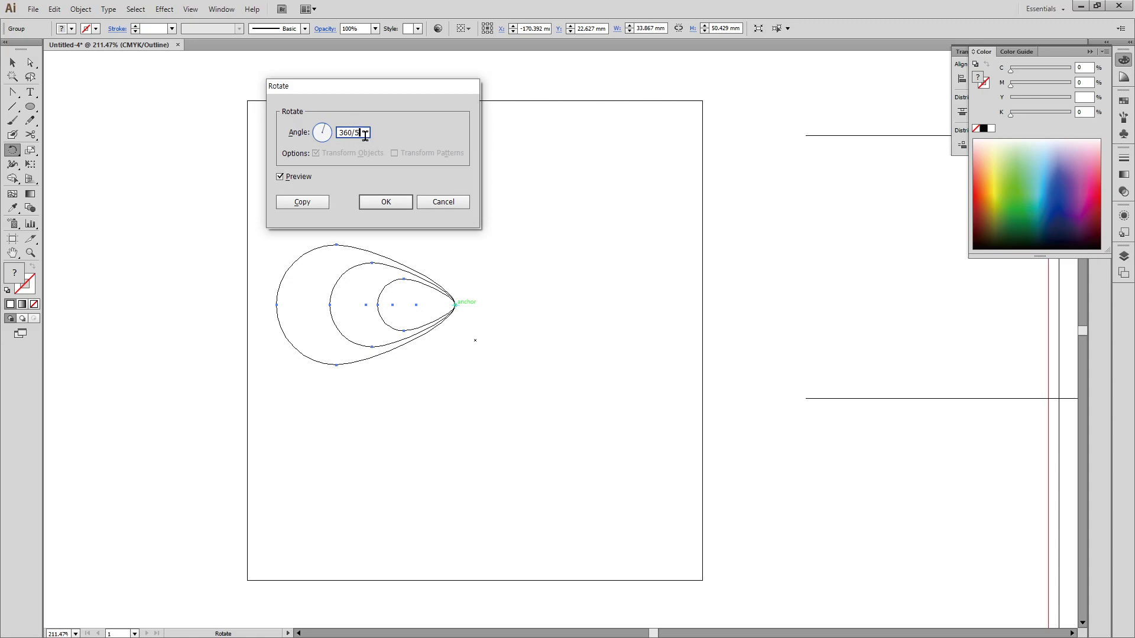
{"action": "key", "text": "Tab"}
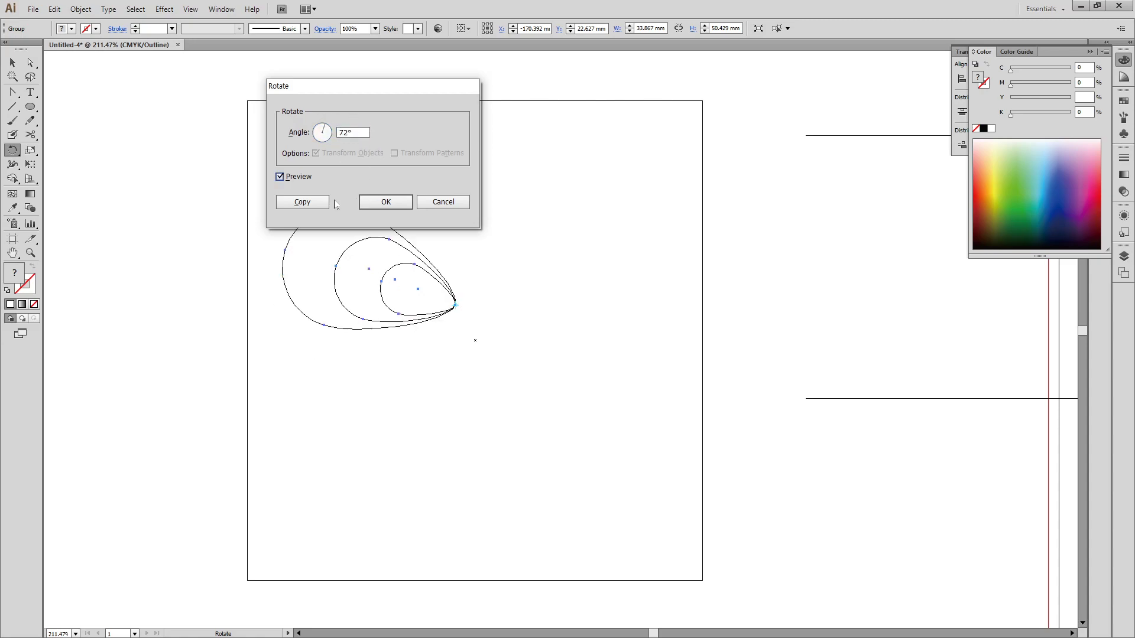
{"action": "left_click", "coordinate": [303, 202]}
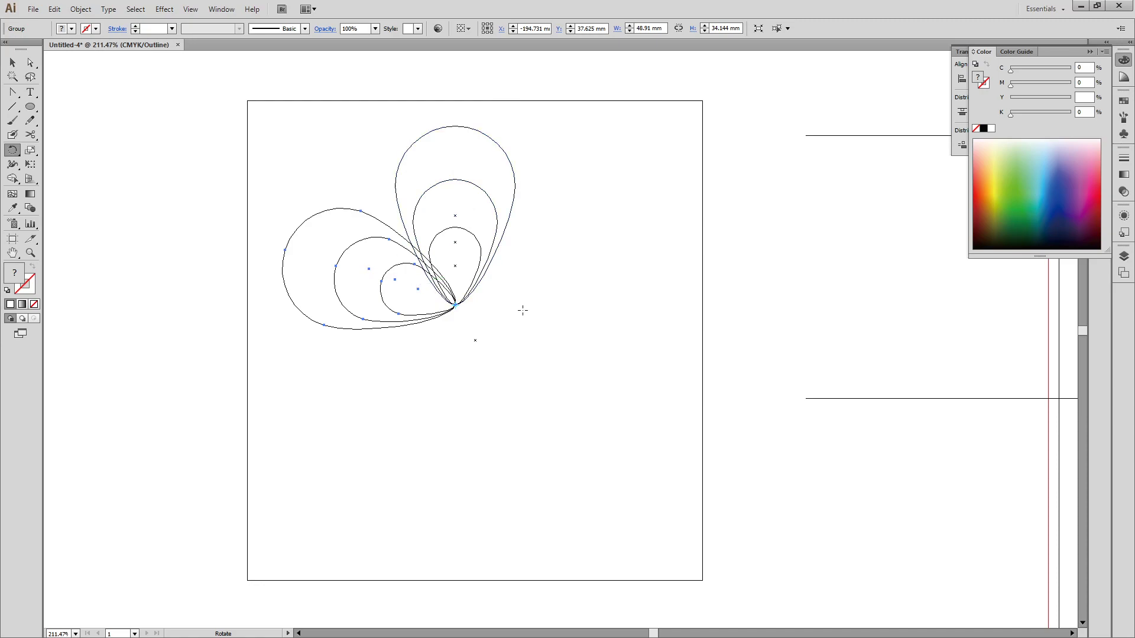
- Repeat the rotated copy three more times to complete the five-petal flower and examine its filled petals up close
{"action": "key", "text": "ctrl+d"}
{"action": "key", "text": "ctrl+d"}
{"action": "key", "text": "ctrl+d"}
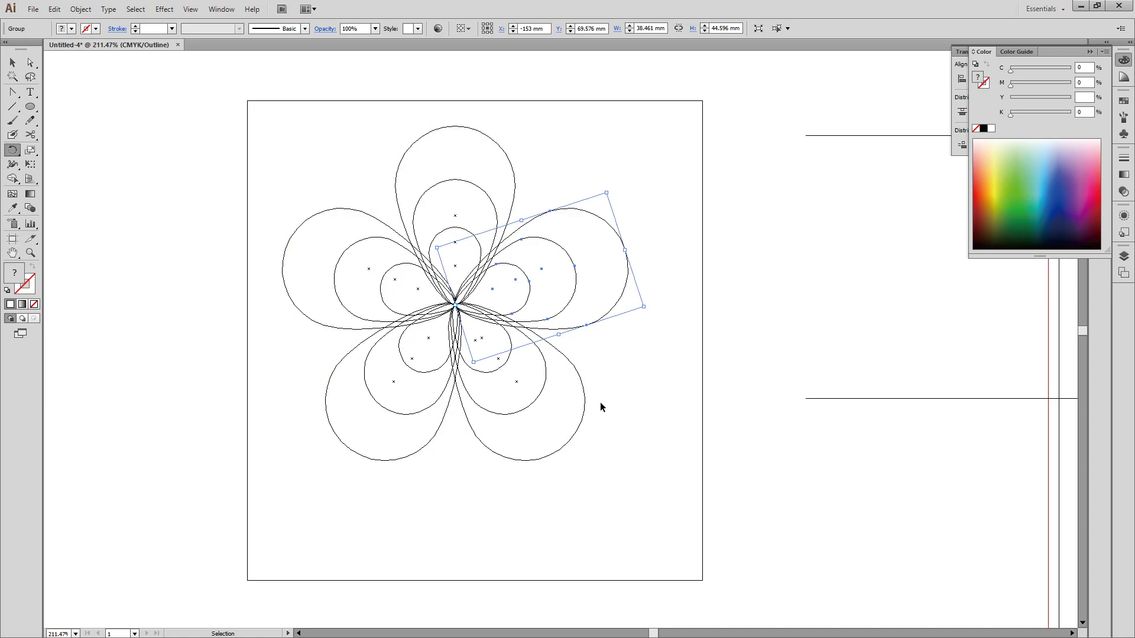
{"action": "key", "text": "ctrl+y"}
{"action": "left_click", "coordinate": [584, 410], "text": "ctrl"}
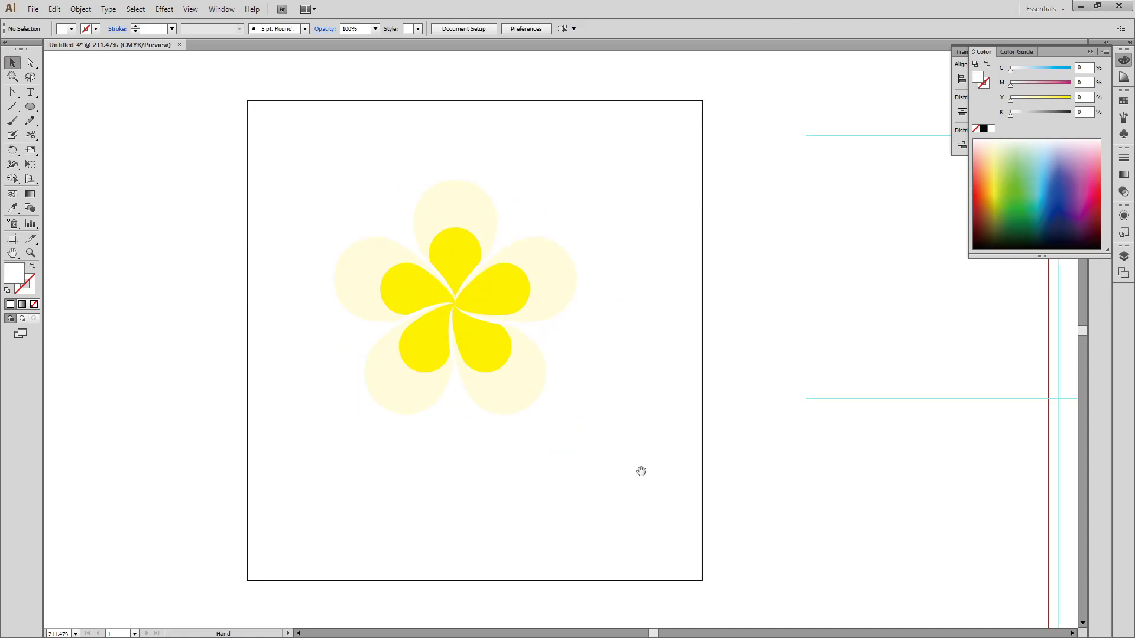
{"action": "left_click_drag", "start_coordinate": [284, 164], "coordinate": [740, 470]}
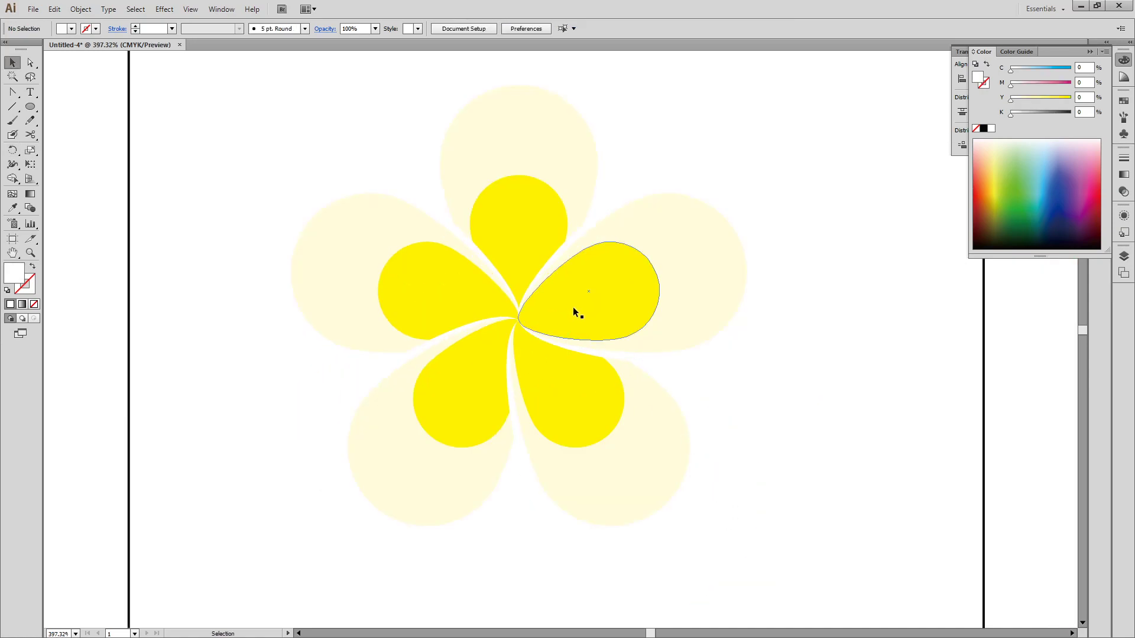
- Undo the rotated petal copies
{"action": "key", "text": "ctrl+y"}
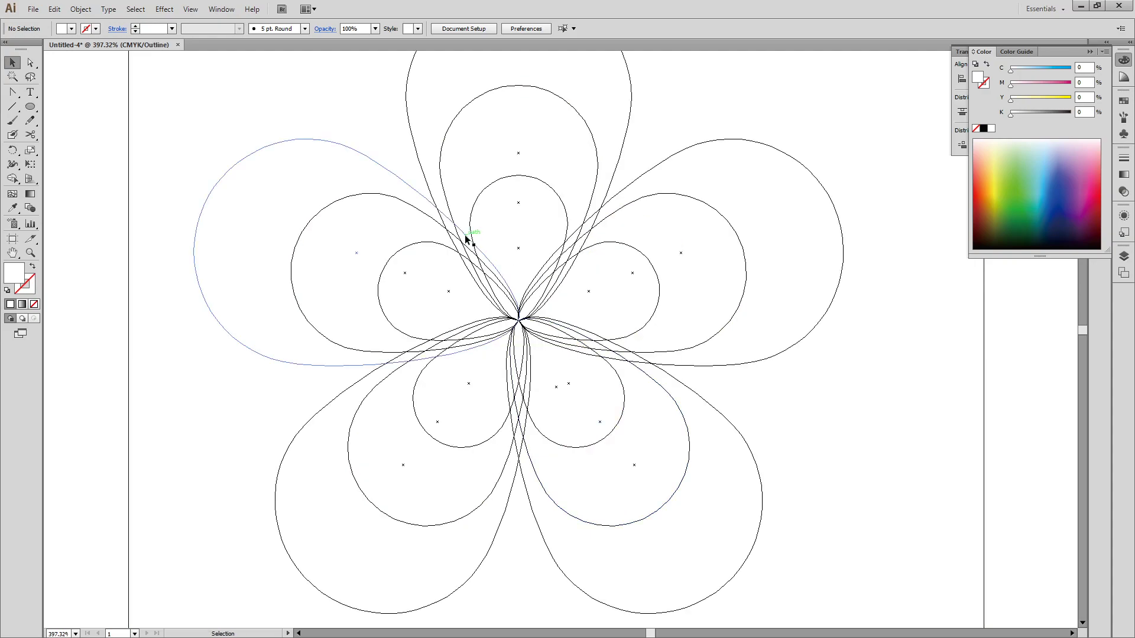
{"action": "left_click", "coordinate": [481, 251]}
{"action": "key", "text": "ctrl+alt+shift+3"}
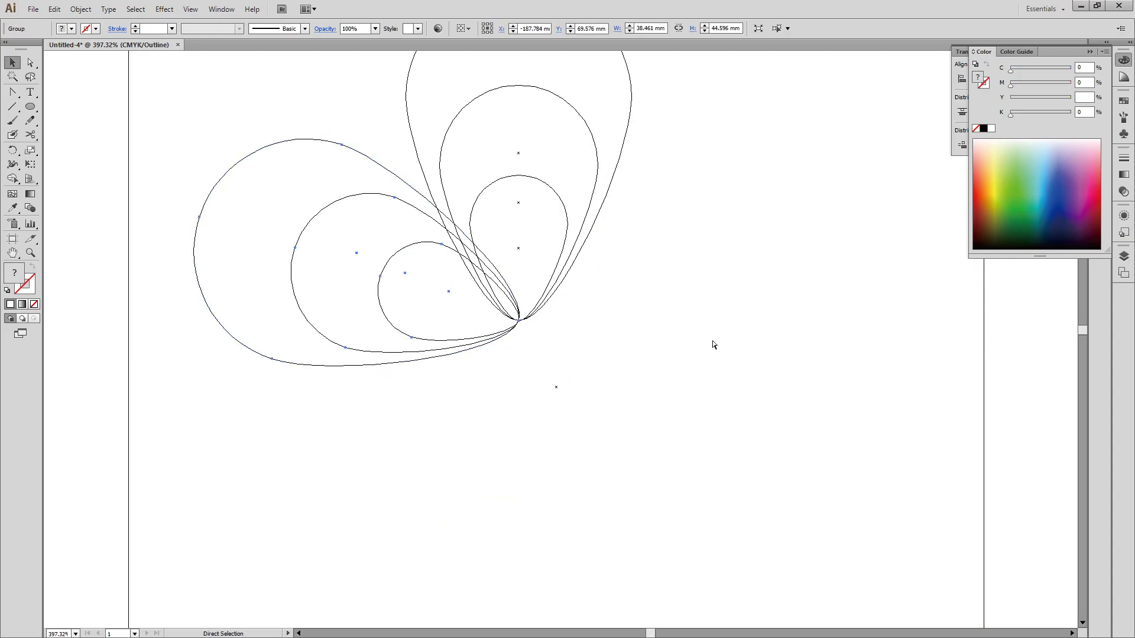
- Convert the bottom anchor points of the three nested petals to sharp corners
{"action": "key", "text": "a"}
{"action": "left_click", "coordinate": [553, 354]}
{"action": "left_click_drag", "start_coordinate": [560, 353], "coordinate": [501, 313]}
{"action": "left_click", "coordinate": [89, 28]}
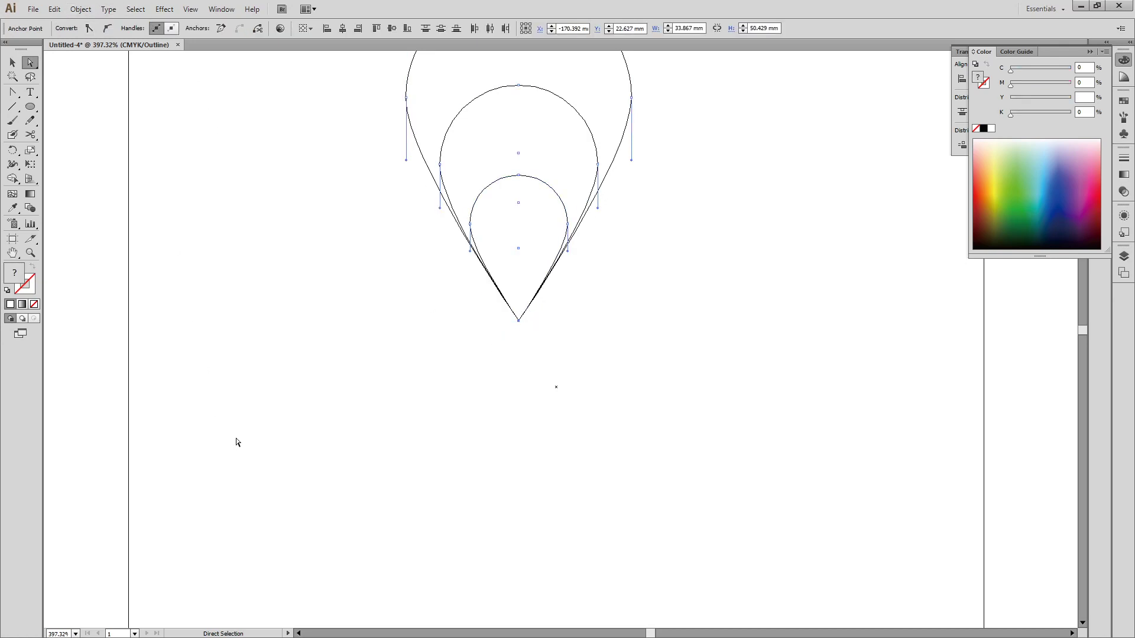
{"action": "key", "text": "v"}
{"action": "key", "text": "ctrl+y"}
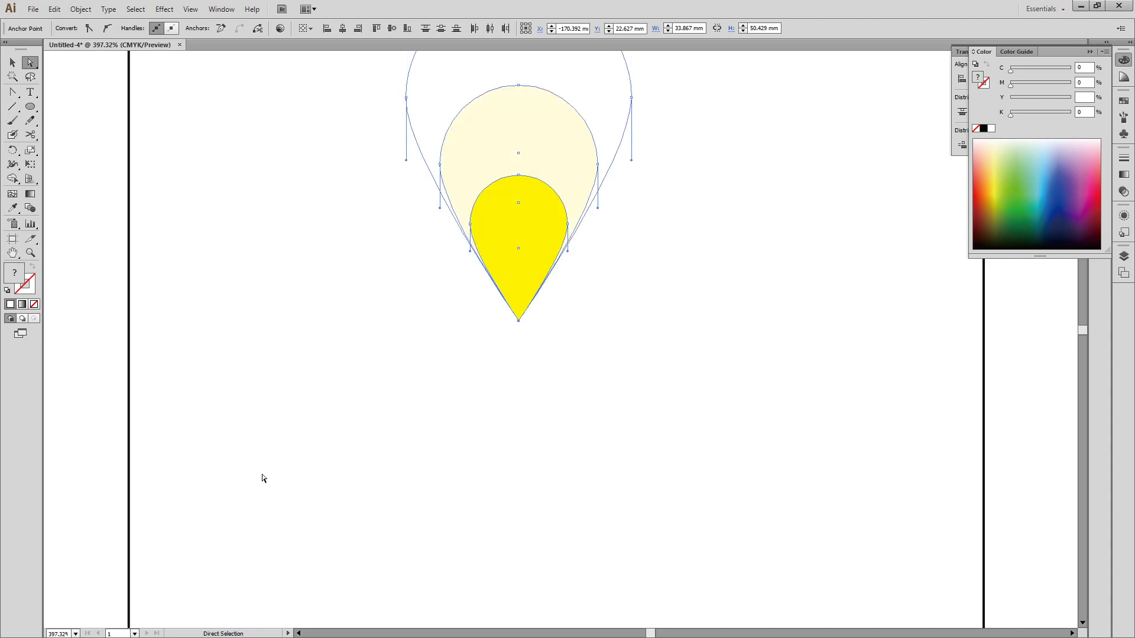
{"action": "left_click", "coordinate": [319, 458]}
- Rotate a copy of the pointed petal group by 72° around its bottom tip
{"action": "left_click", "coordinate": [510, 283]}
{"action": "key", "text": "a"}
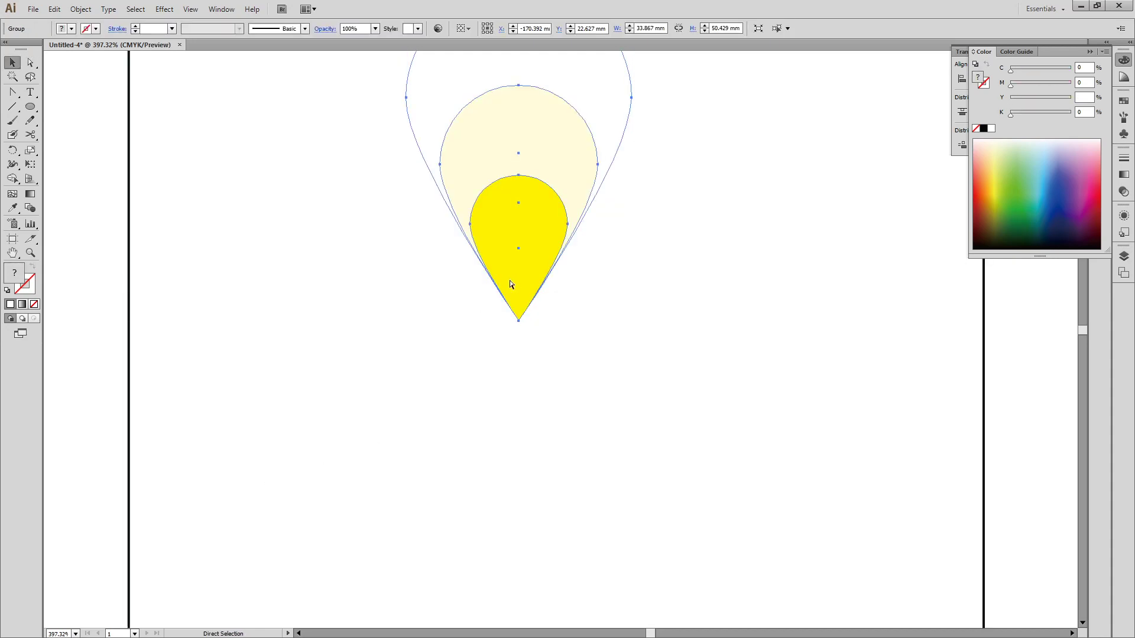
{"action": "key", "text": "ctrl+t"}
{"action": "key", "text": "ctrl+y"}
{"action": "key", "text": "v"}
{"action": "key", "text": "r"}
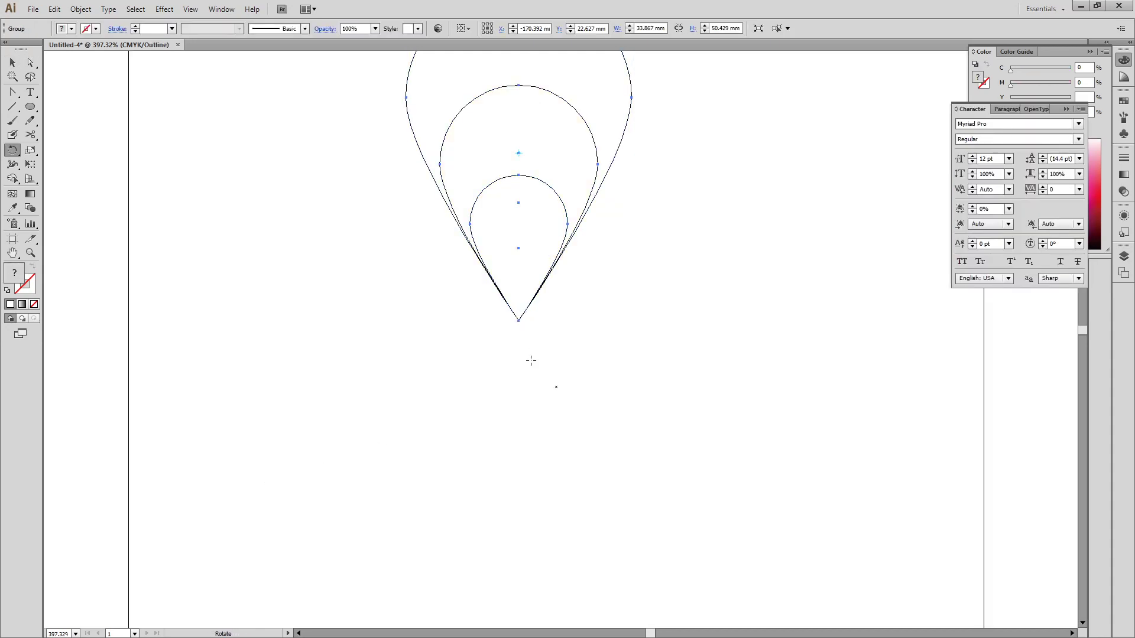
{"action": "left_click", "coordinate": [518, 320], "text": "alt"}
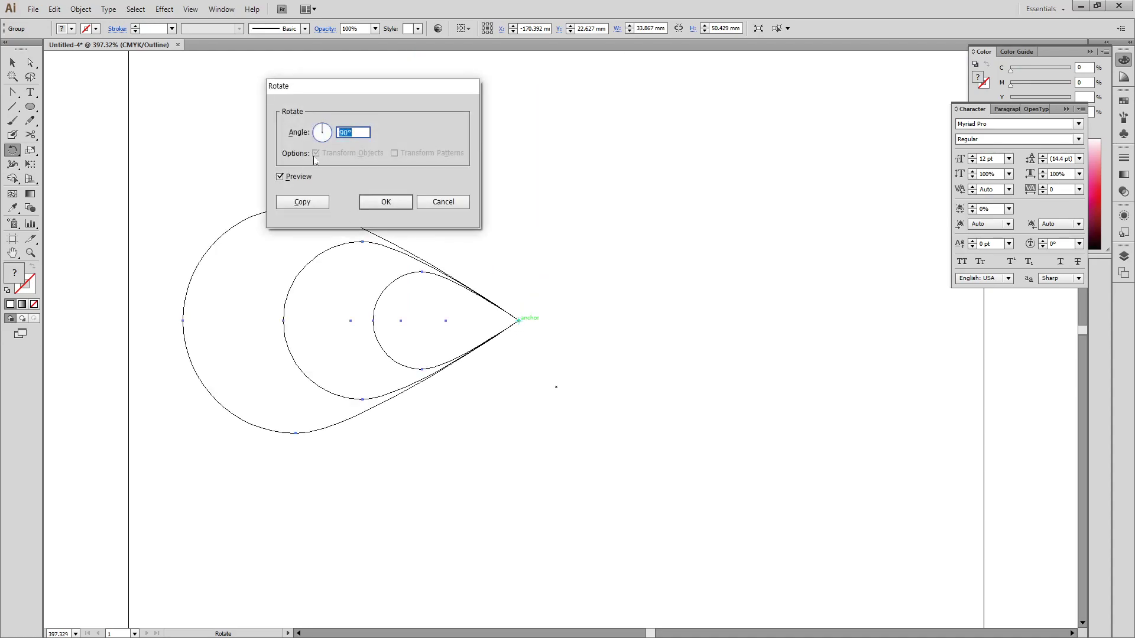
{"action": "type", "text": "72"}
{"action": "left_click", "coordinate": [302, 202]}
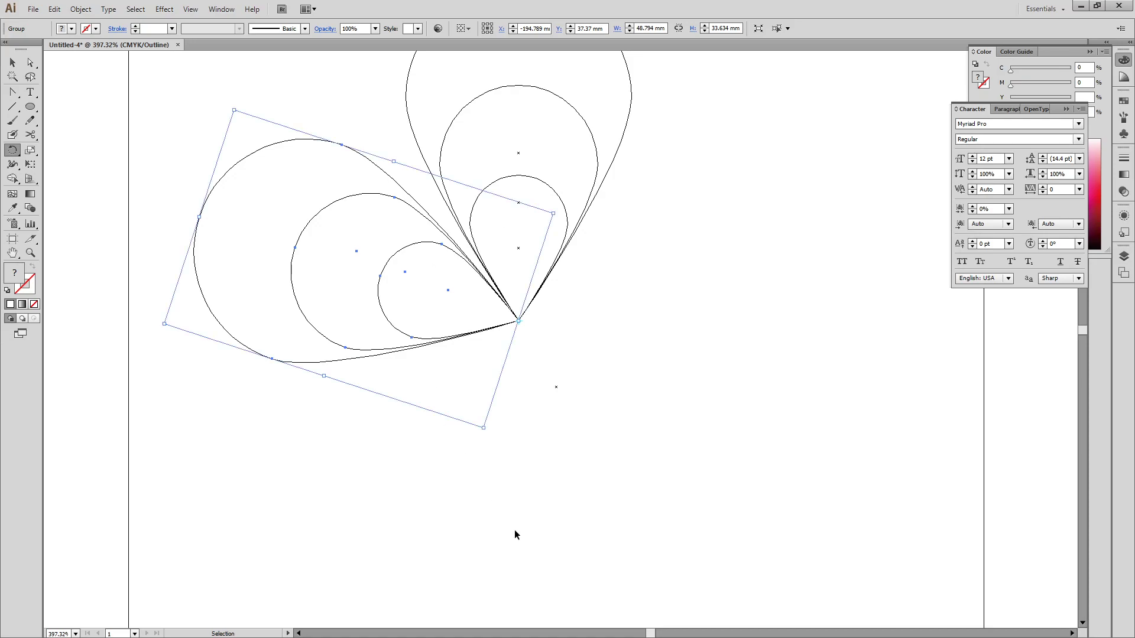
- Repeat the 72° rotated copy three times to complete the flower, and show it in filled preview
{"action": "key", "text": "ctrl+d"}
{"action": "key", "text": "ctrl+d"}
{"action": "key", "text": "ctrl+d"}
{"action": "key", "text": "ctrl+y"}
{"action": "key", "text": "v"}
{"action": "left_click", "coordinate": [297, 391]}
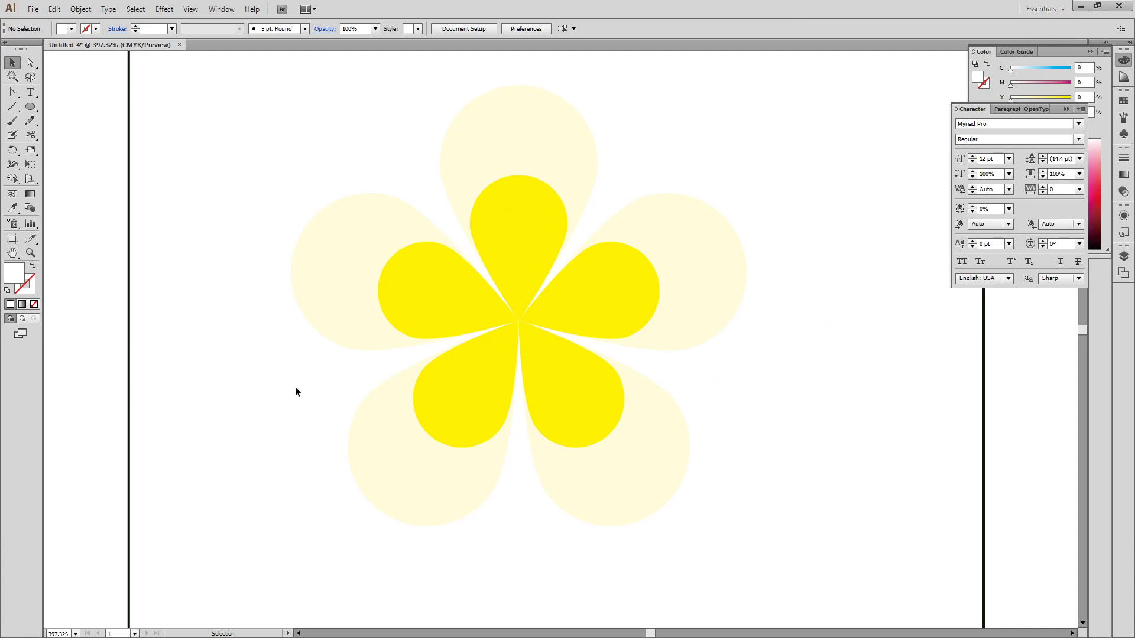
- Select all five petal sets and group them as one flower
{"action": "left_click_drag", "start_coordinate": [231, 238], "coordinate": [242, 270]}
{"action": "left_click_drag", "start_coordinate": [182, 78], "coordinate": [630, 461]}
{"action": "left_click", "coordinate": [638, 452]}
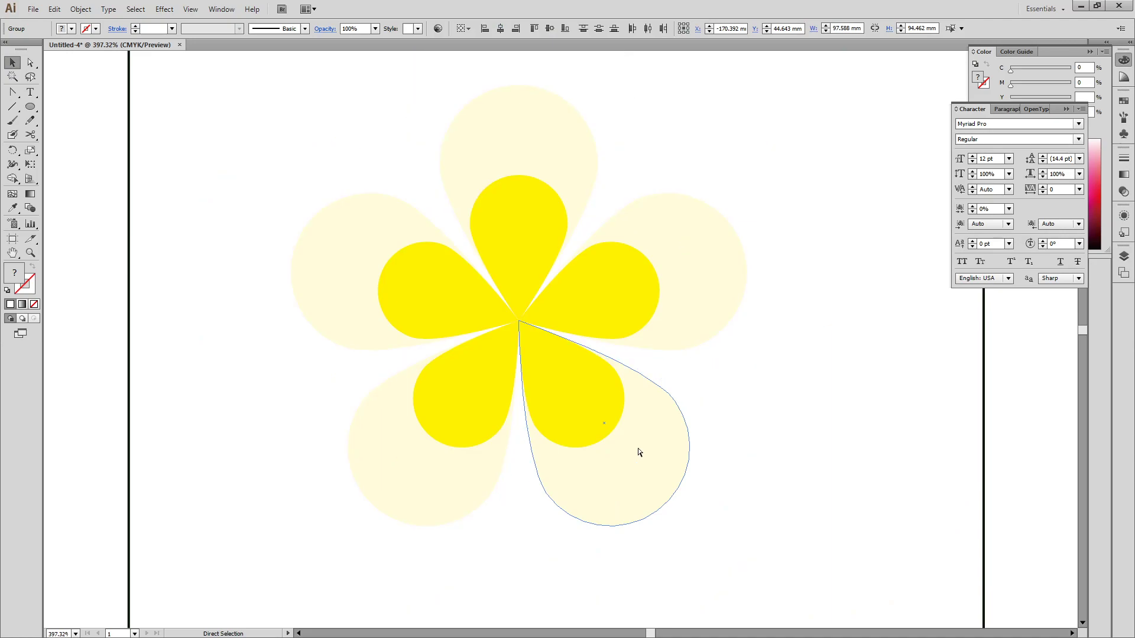
{"action": "left_click", "coordinate": [638, 452]}
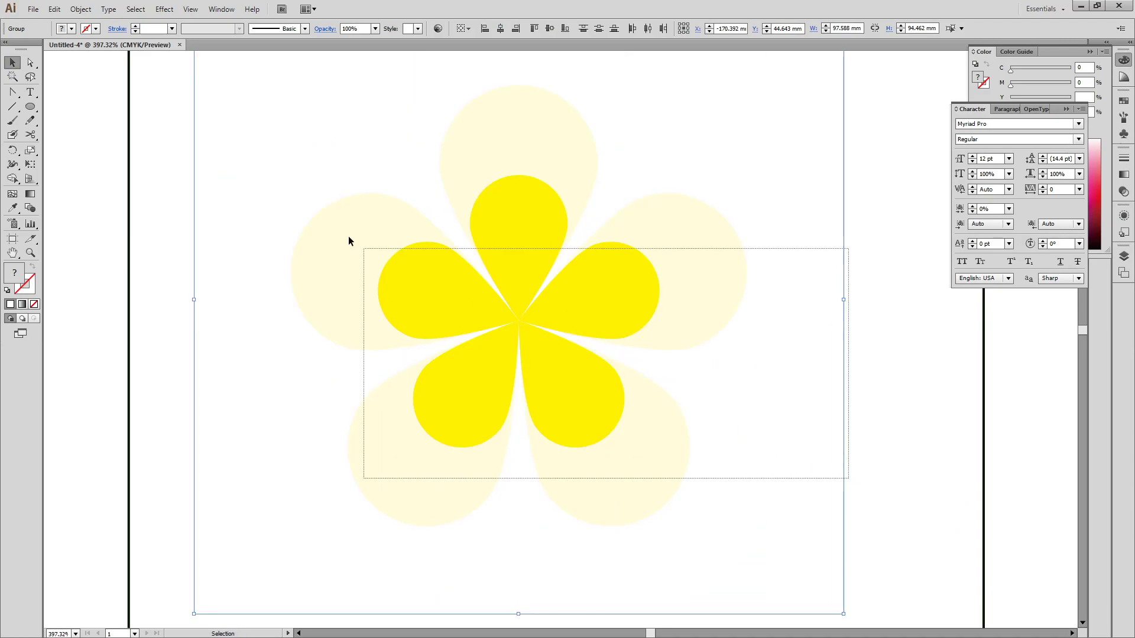
{"action": "key", "text": "ctrl+a"}
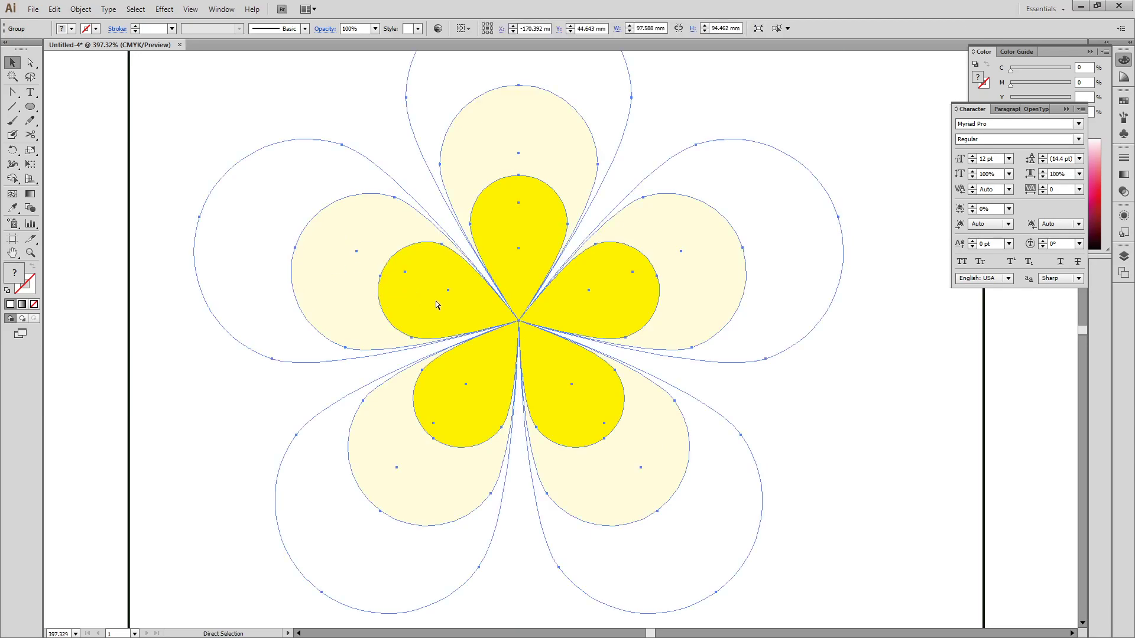
- Scale the grouped flower down proportionally to about 55 × 54 mm in the upper-left part of the square frame
{"action": "key", "text": "ctrl+minus"}
{"action": "key", "text": "ctrl+minus"}
{"action": "key", "text": "ctrl+minus"}
{"action": "left_click_drag", "start_coordinate": [559, 339], "coordinate": [443, 257]}
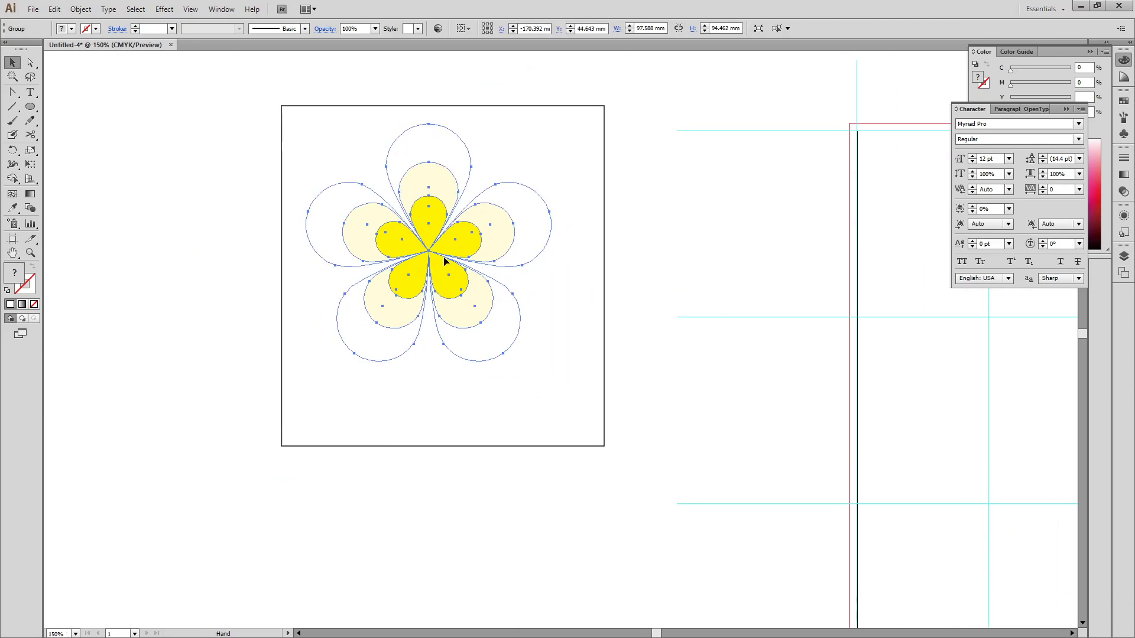
{"action": "key", "text": "ctrl+z"}
{"action": "left_click_drag", "start_coordinate": [519, 338], "coordinate": [414, 236]}
- Duplicate the flower into the lower-right part of the square frame and scale the copy down slightly
{"action": "left_click_drag", "start_coordinate": [370, 179], "coordinate": [520, 332]}
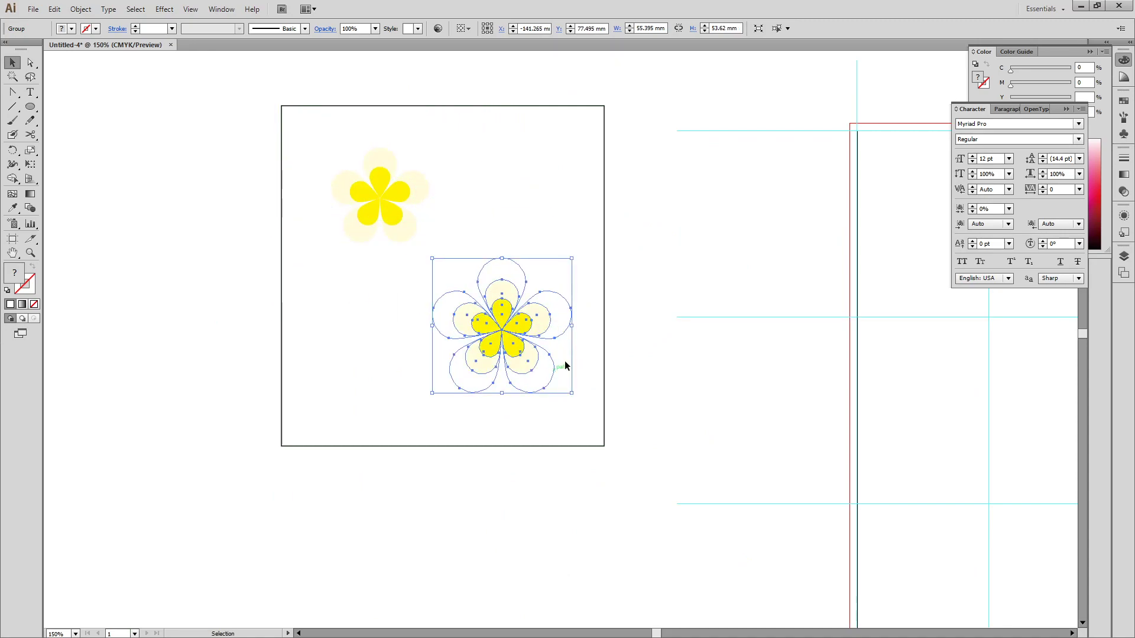
{"action": "key", "text": "ctrl+y"}
{"action": "left_click_drag", "start_coordinate": [432, 258], "coordinate": [461, 286]}
{"action": "left_click", "coordinate": [469, 246]}
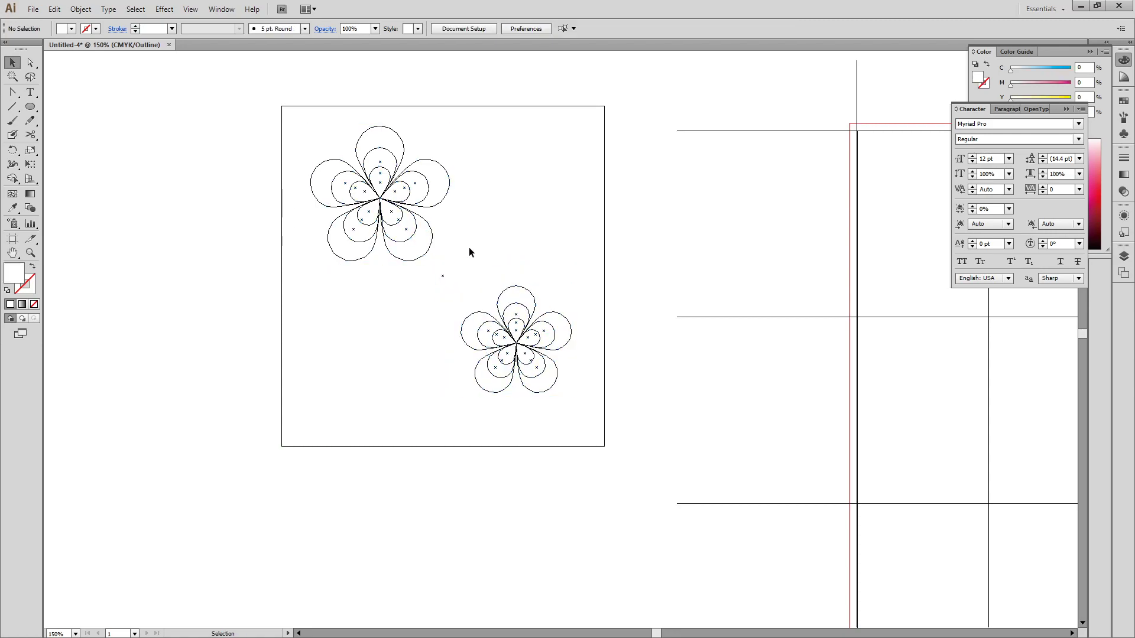
- Enlarge the original upper-left flower proportionally
{"action": "left_click", "coordinate": [451, 260]}
{"action": "left_click_drag", "start_coordinate": [448, 261], "coordinate": [470, 287]}
{"action": "left_click", "coordinate": [520, 321]}
- Recolour the five pale yellow middle petals of the smaller flower to light pink, with M 20 and Y 0
{"action": "left_click_drag", "start_coordinate": [413, 266], "coordinate": [588, 402]}
{"action": "left_click_drag", "start_coordinate": [680, 403], "coordinate": [539, 333]}
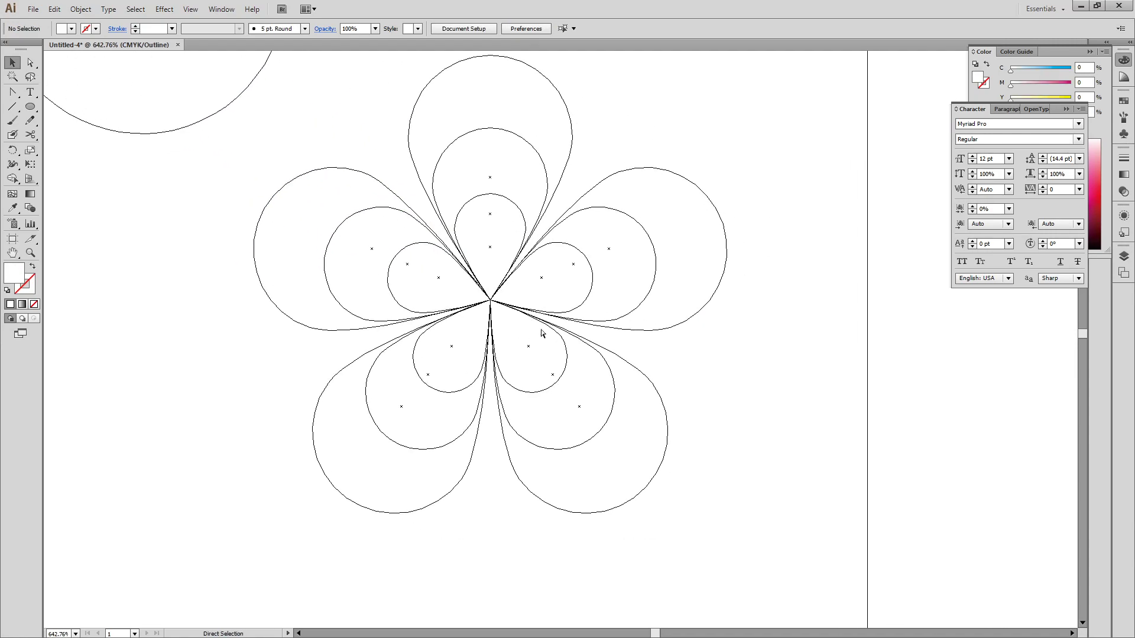
{"action": "key", "text": "ctrl+y"}
{"action": "left_click_drag", "start_coordinate": [616, 225], "coordinate": [631, 246]}
{"action": "left_click", "coordinate": [537, 202], "text": "ctrl+shift"}
{"action": "left_click", "coordinate": [348, 254], "text": "ctrl+shift"}
{"action": "left_click", "coordinate": [425, 426], "text": "ctrl+shift"}
{"action": "left_click", "coordinate": [519, 418], "text": "ctrl+shift"}
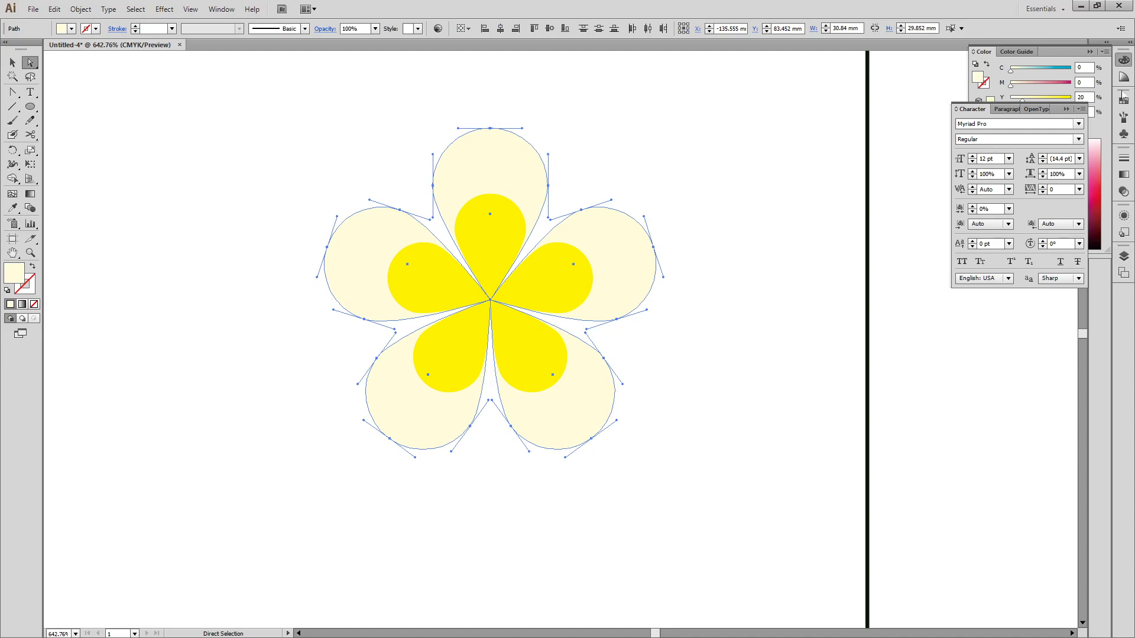
{"action": "left_click", "coordinate": [1084, 82]}
{"action": "type", "text": "20"}
{"action": "key", "text": "Tab"}
{"action": "type", "text": "0"}
{"action": "key", "text": "Return"}
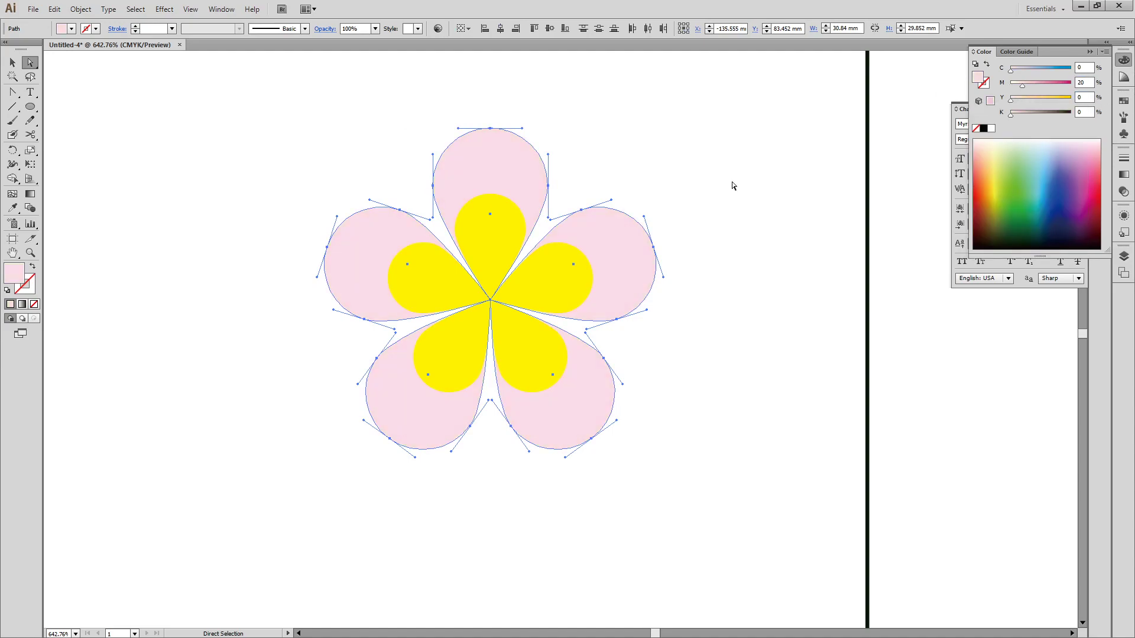
- Recolour the five yellow inner petals of the smaller flower to magenta, with M 100 and Y 0
{"action": "left_click", "coordinate": [473, 219], "text": "ctrl"}
{"action": "left_click", "coordinate": [555, 264], "text": "ctrl+shift"}
{"action": "left_click", "coordinate": [519, 334], "text": "ctrl+shift"}
{"action": "left_click", "coordinate": [452, 353], "text": "ctrl+shift"}
{"action": "left_click", "coordinate": [459, 297], "text": "ctrl+shift"}
{"action": "left_click", "coordinate": [1085, 83]}
{"action": "type", "text": "100"}
{"action": "key", "text": "Return"}
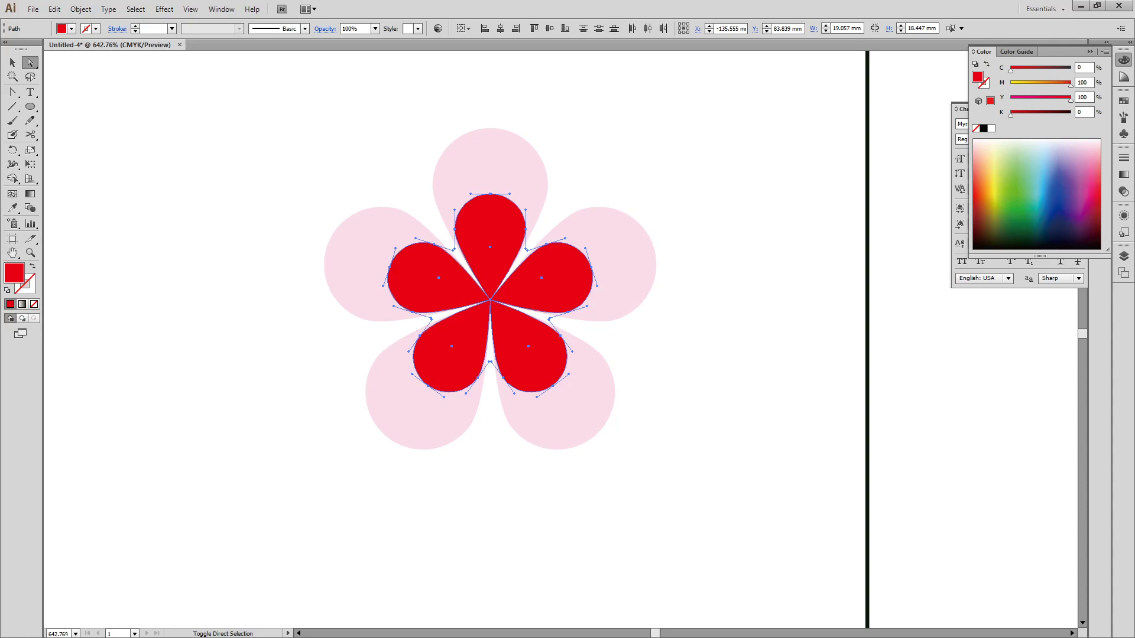
{"action": "left_click", "coordinate": [1083, 98]}
{"action": "type", "text": "0"}
{"action": "key", "text": "Return"}
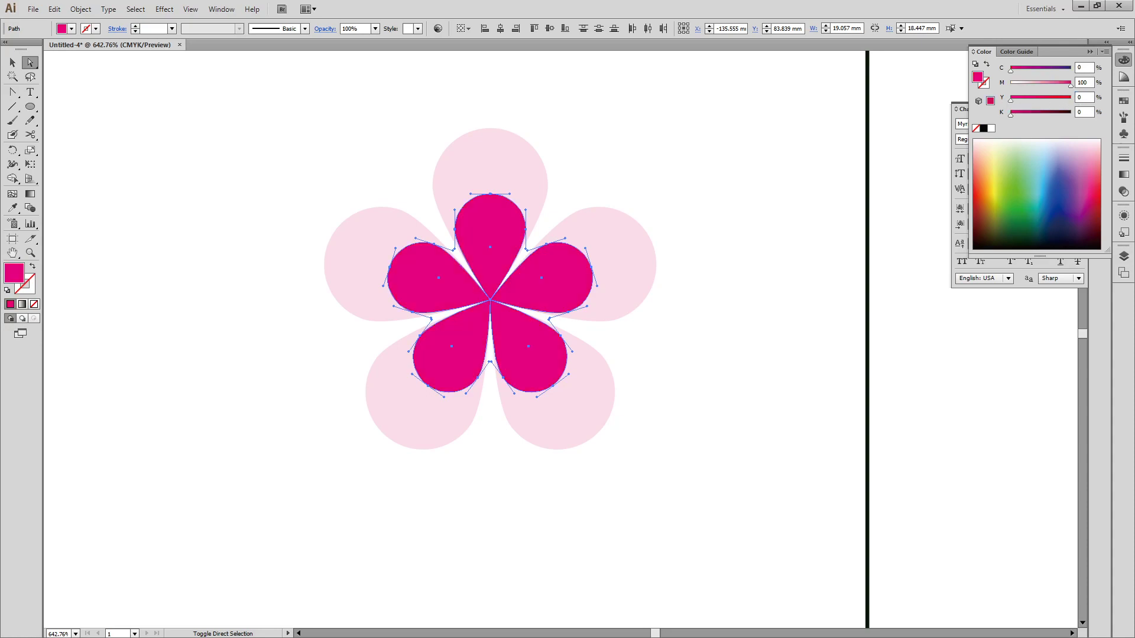
{"action": "key", "text": "v"}
{"action": "left_click", "coordinate": [673, 335]}
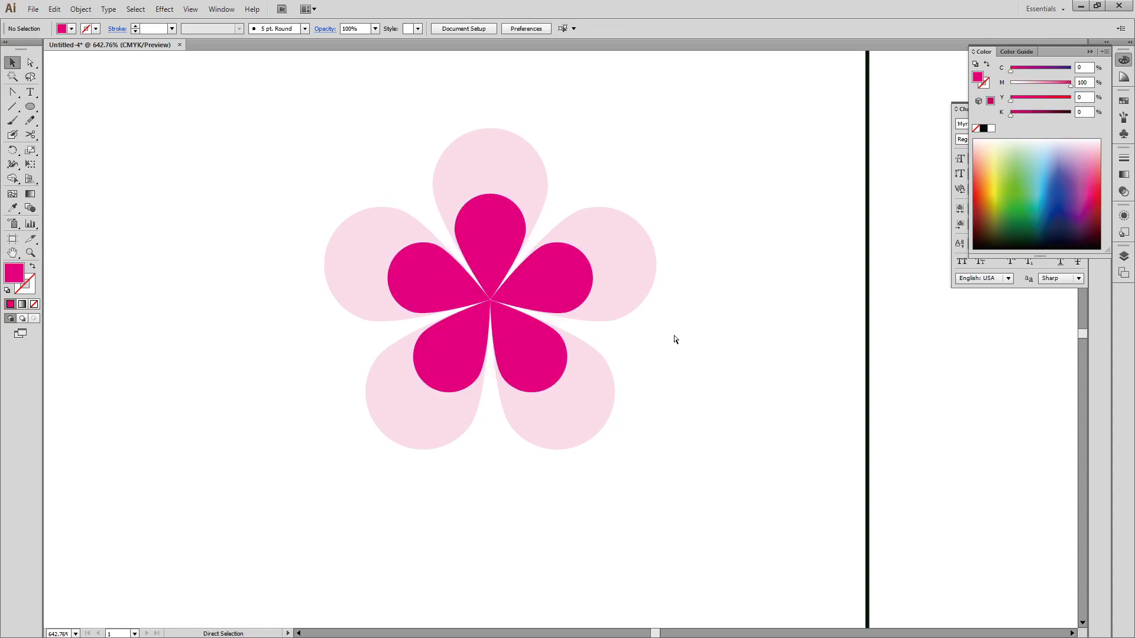
- Move both flowers together slightly down and to the right inside the square frame, and select the frame
{"action": "key", "text": "ctrl+minus"}
{"action": "key", "text": "ctrl+minus"}
{"action": "key", "text": "ctrl+minus"}
{"action": "key", "text": "ctrl+minus"}
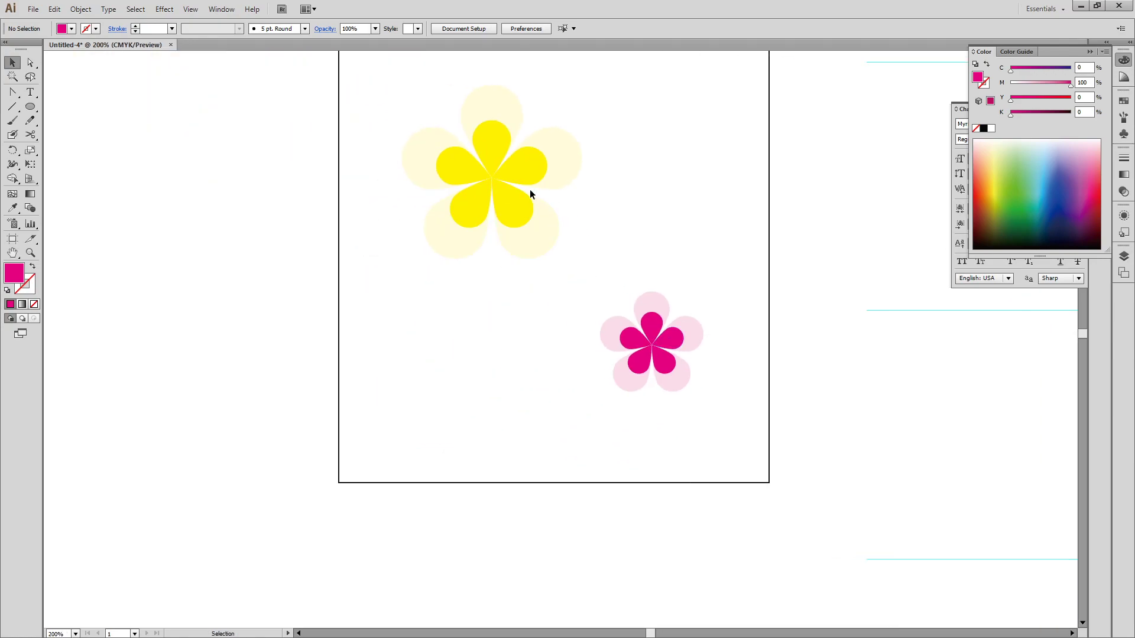
{"action": "left_click", "coordinate": [495, 185]}
{"action": "left_click", "coordinate": [646, 342], "text": "shift"}
{"action": "left_click_drag", "start_coordinate": [650, 360], "coordinate": [660, 384]}
{"action": "left_click", "coordinate": [793, 330]}
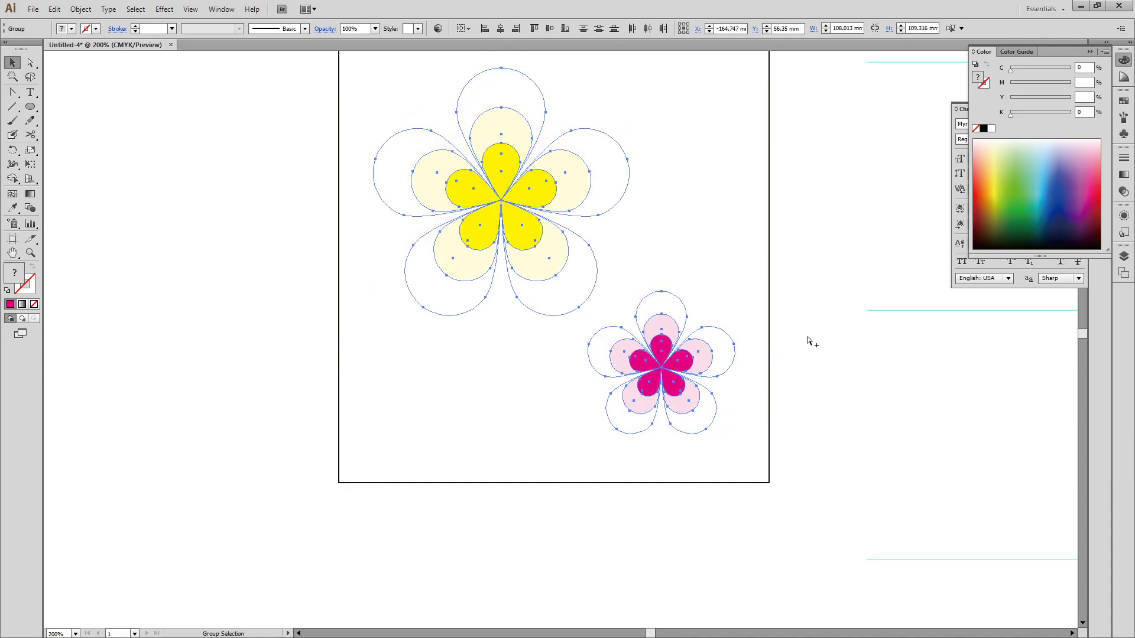
{"action": "left_click", "coordinate": [769, 285]}
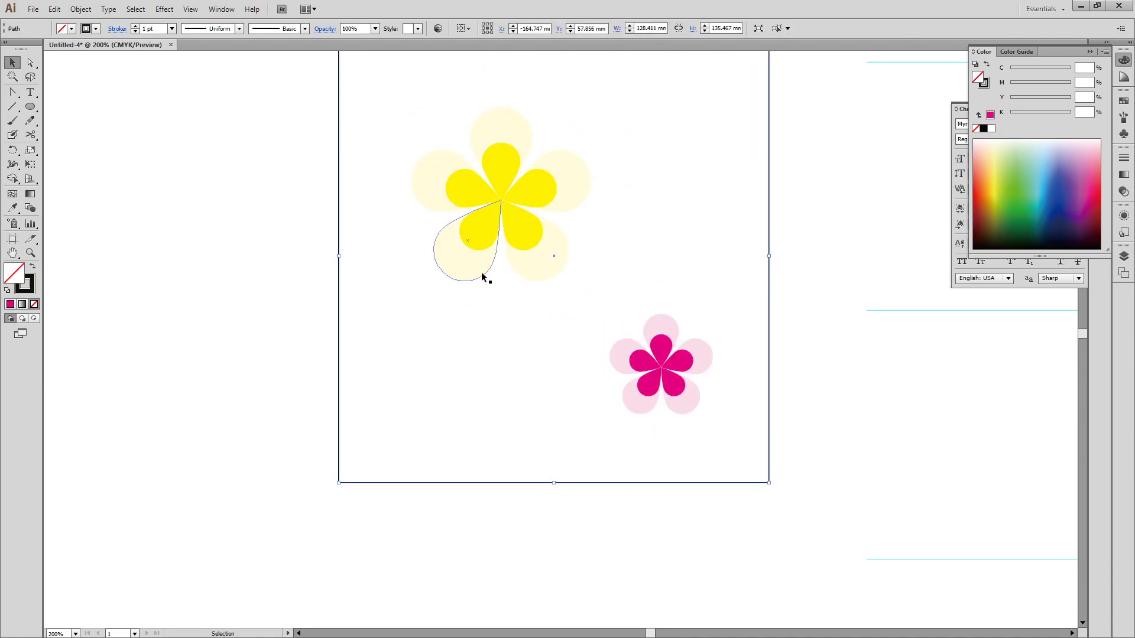
- Fill the square frame behind the flowers with dark grey-brown, C 45, M 45, Y 41 and K 44, without an outline
{"action": "key", "text": "x"}
{"action": "mouse_move", "coordinate": [1054, 114]}
{"action": "left_mouse_down"}
{"action": "mouse_move", "coordinate": [1037, 114]}
{"action": "mouse_move", "coordinate": [1039, 96]}
{"action": "left_mouse_up"}
{"action": "left_click", "coordinate": [1038, 83]}
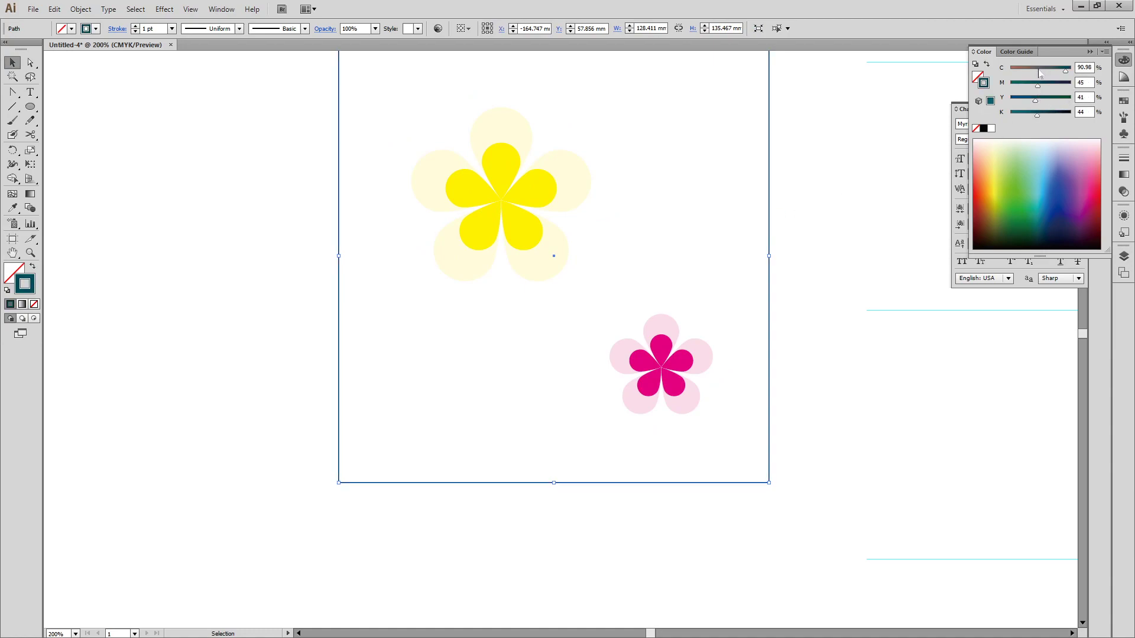
{"action": "key", "text": "ctrl+z"}
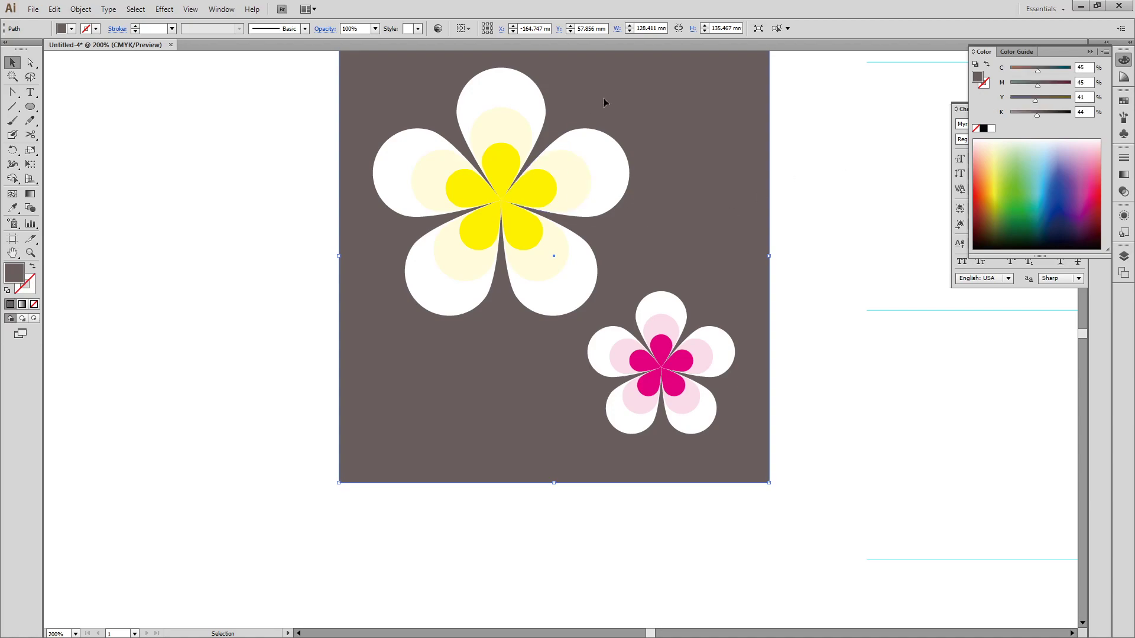
{"action": "key", "text": "a"}
{"action": "left_click", "coordinate": [797, 227]}
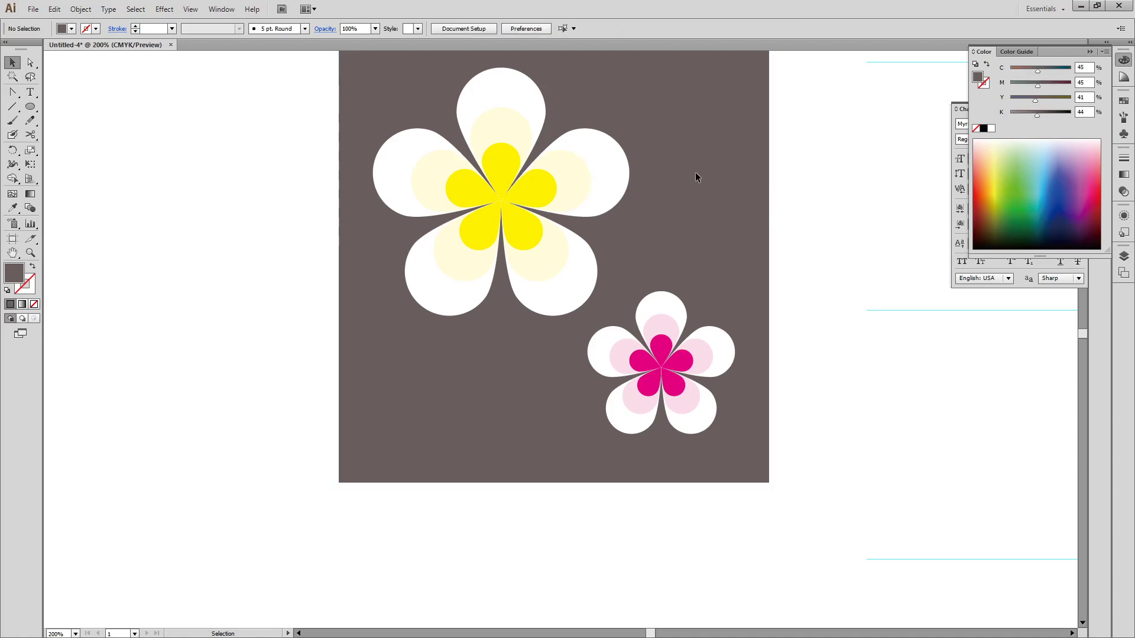
{"action": "left_click_drag", "start_coordinate": [764, 187], "coordinate": [657, 200]}
{"action": "left_click", "coordinate": [410, 258]}
{"action": "left_click", "coordinate": [569, 429], "text": "shift"}
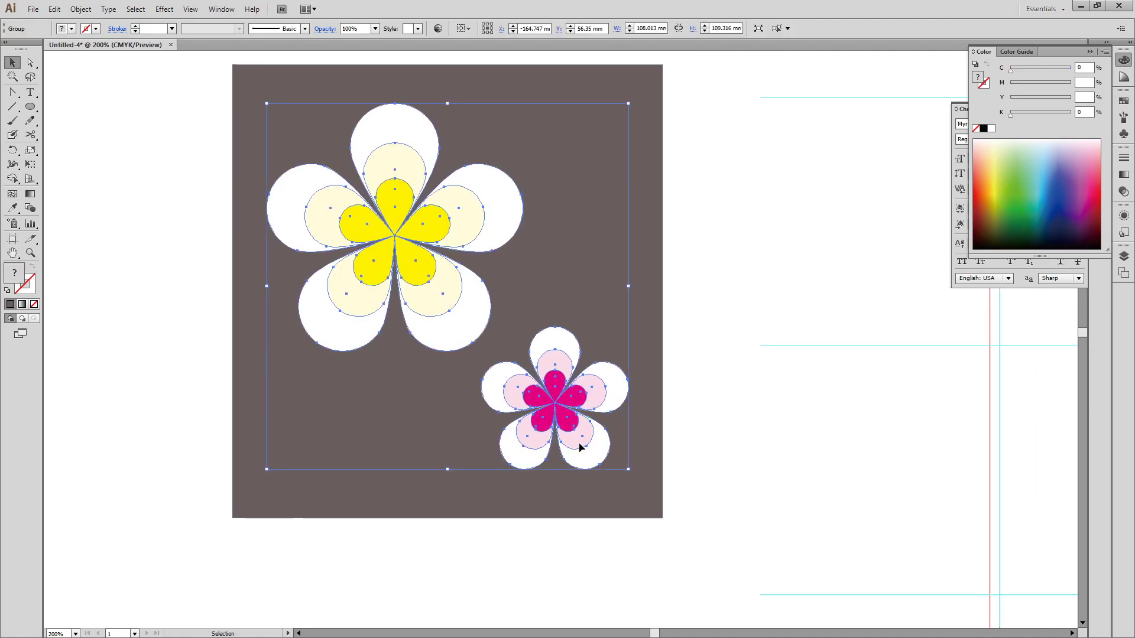
{"action": "left_click", "coordinate": [767, 318]}
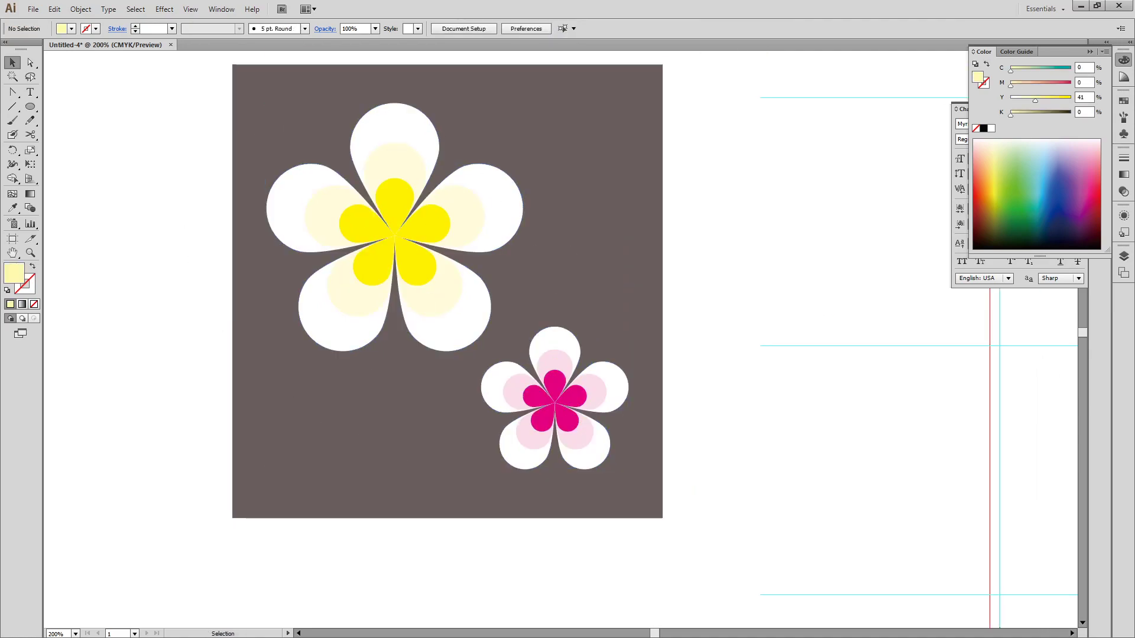
- Save the document as 003.ai in Adobe Illustrator format with the default options
{"action": "left_click", "coordinate": [33, 9]}
{"action": "left_click", "coordinate": [73, 114]}
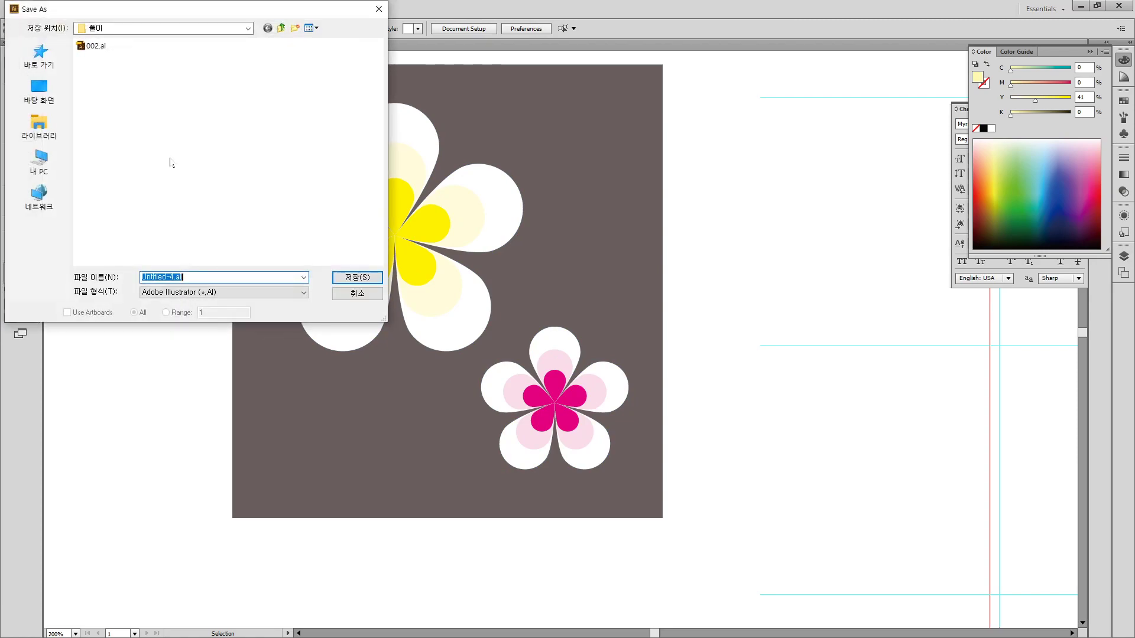
{"action": "type", "text": "003.ai"}
{"action": "double_click", "coordinate": [264, 273]}
{"action": "left_click", "coordinate": [356, 276]}
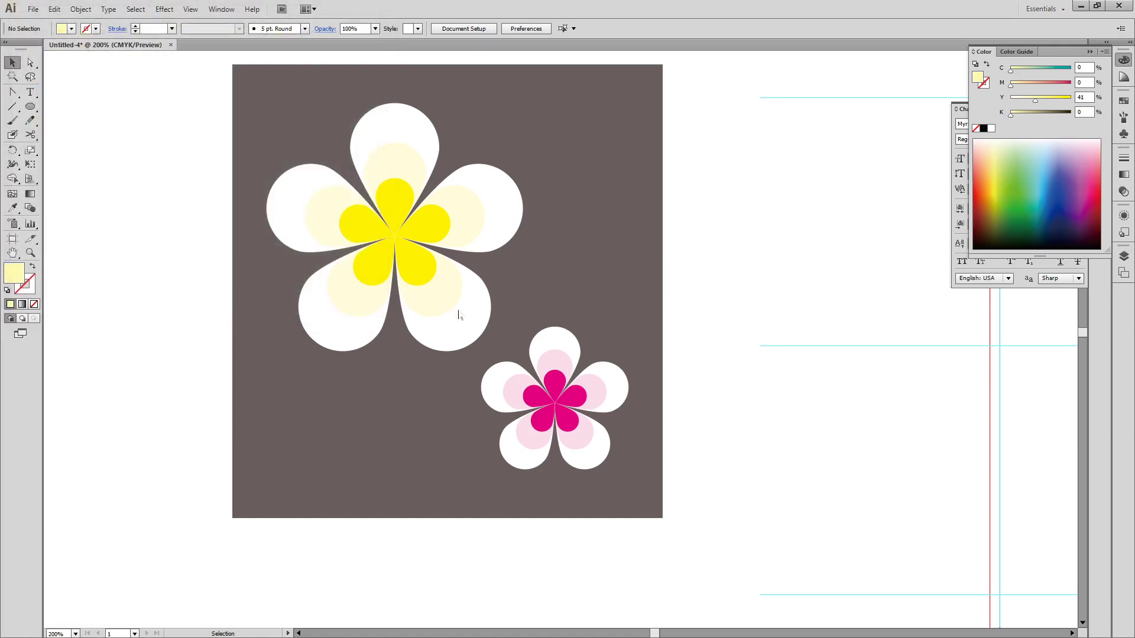
{"action": "key", "text": "Return"}
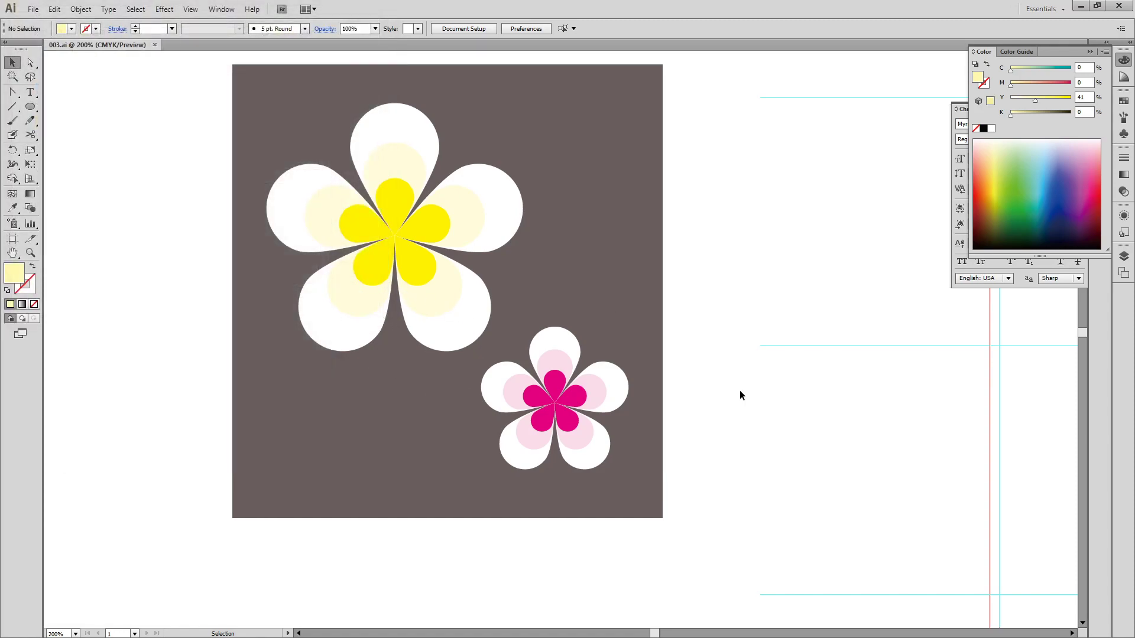
- Detach the symbol library, place it floating beside the flower artwork and expand it to show its symbols
{"action": "key", "text": "ctrl+1"}
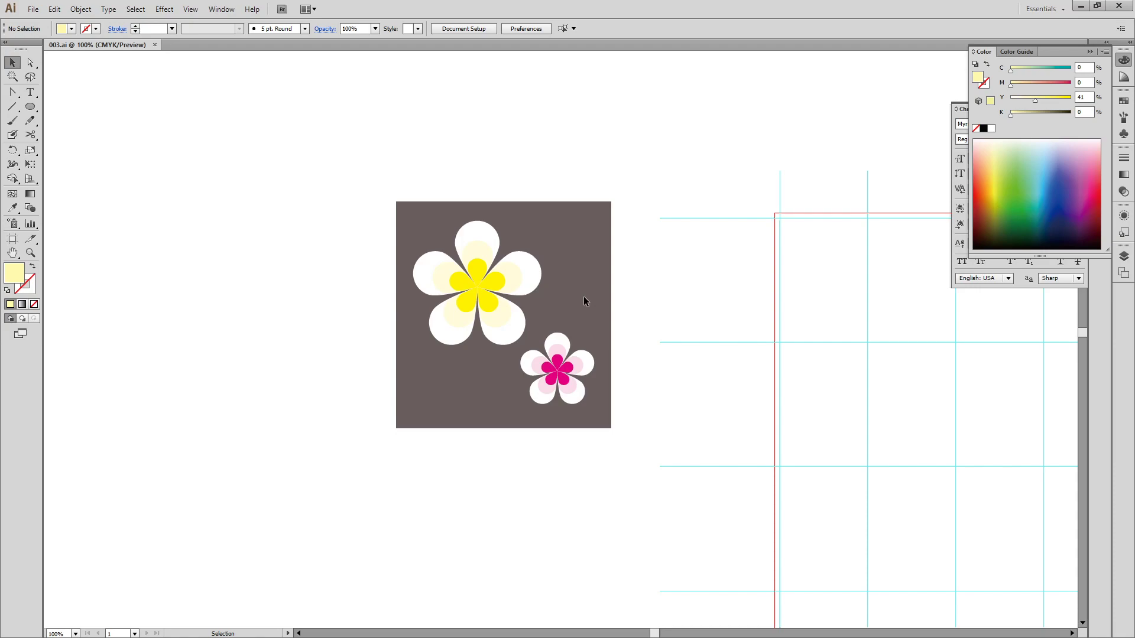
{"action": "left_click", "coordinate": [1122, 62]}
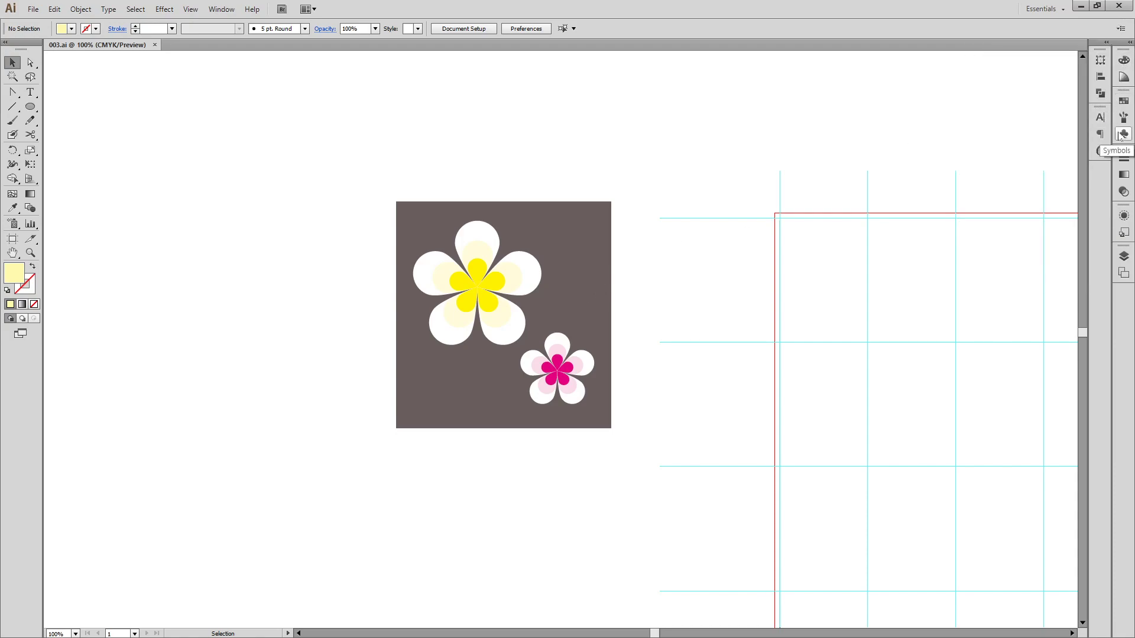
{"action": "left_click_drag", "start_coordinate": [1123, 135], "coordinate": [582, 115]}
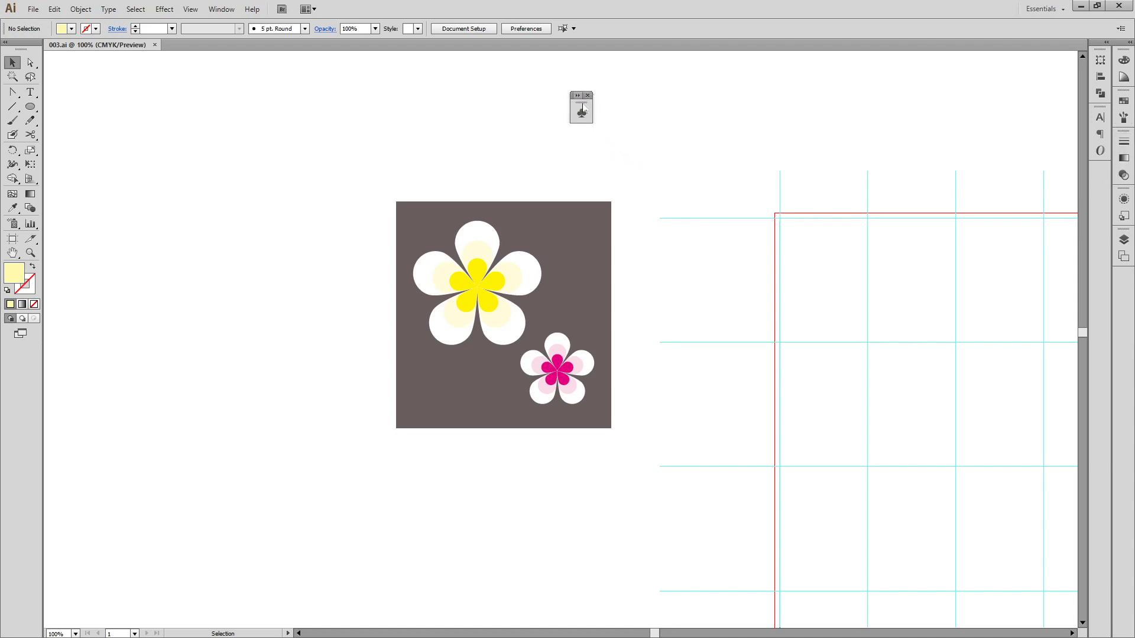
{"action": "left_click_drag", "start_coordinate": [591, 112], "coordinate": [678, 116]}
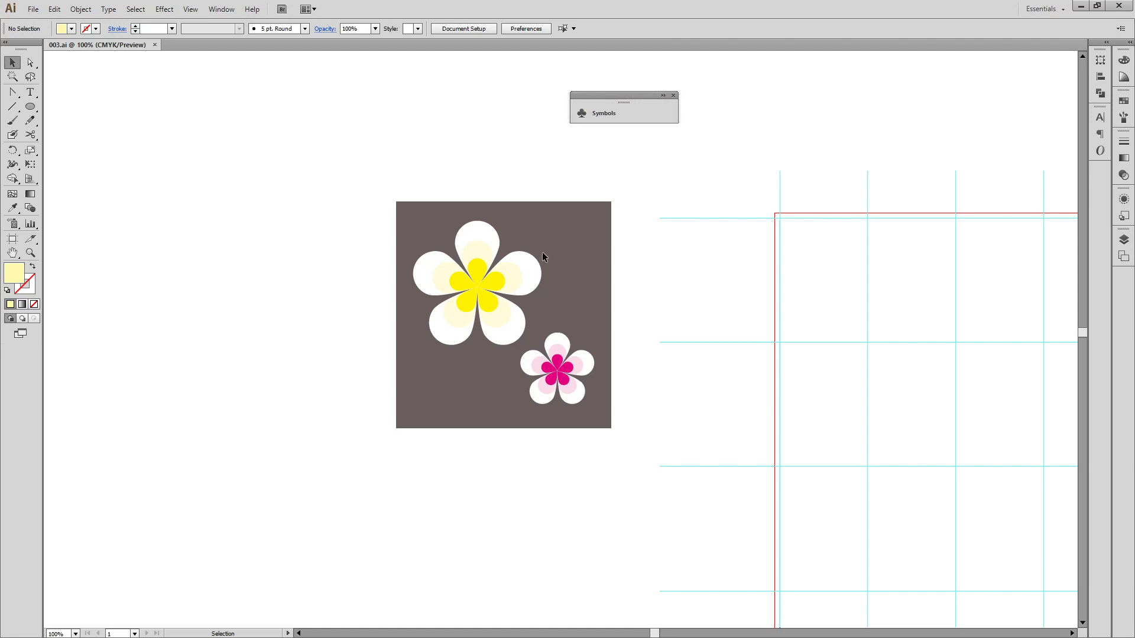
{"action": "left_click_drag", "start_coordinate": [606, 97], "coordinate": [308, 198]}
{"action": "left_click_drag", "start_coordinate": [484, 359], "coordinate": [703, 363]}
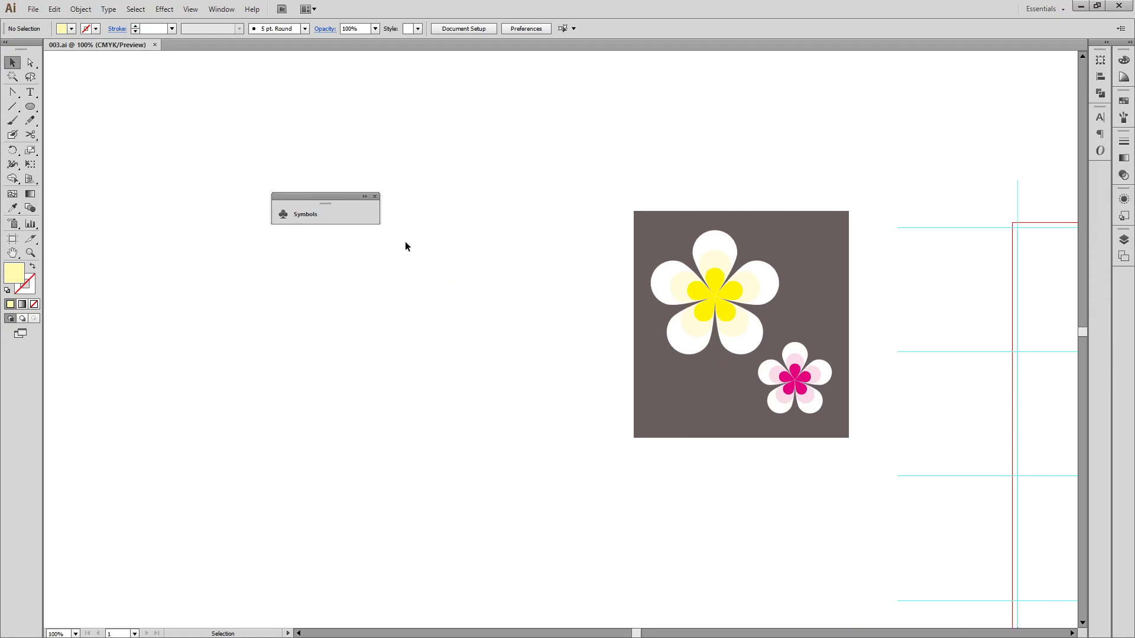
{"action": "left_click", "coordinate": [341, 224]}
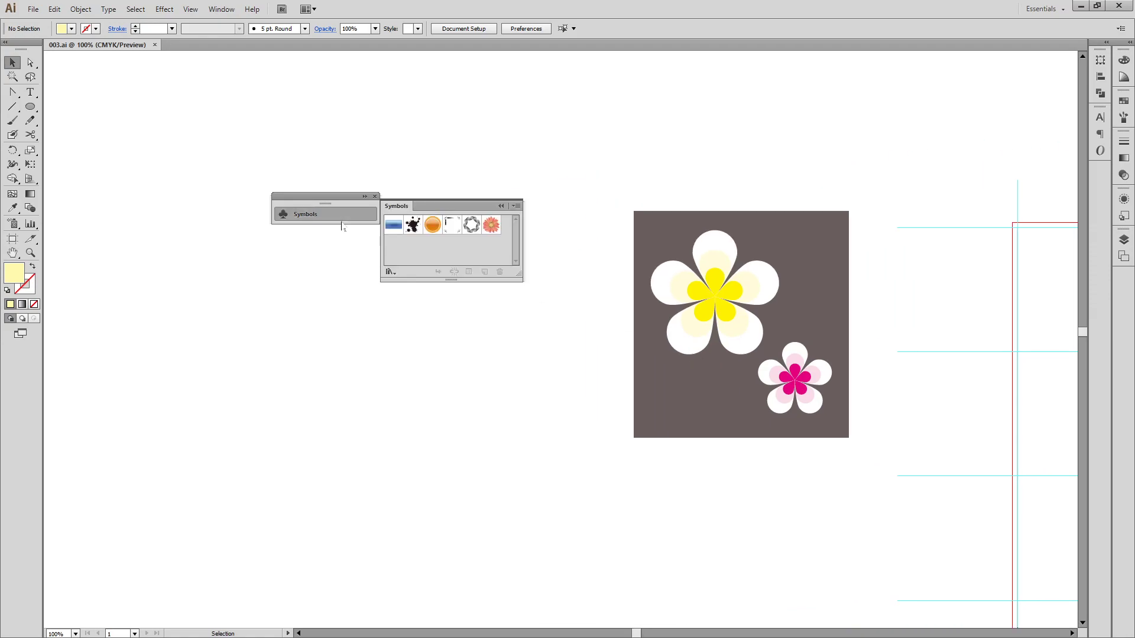
- Create a new symbol of type Graphic from the yellow and pink flowers, keeping the name New Symbol
{"action": "left_click_drag", "start_coordinate": [662, 170], "coordinate": [860, 435]}
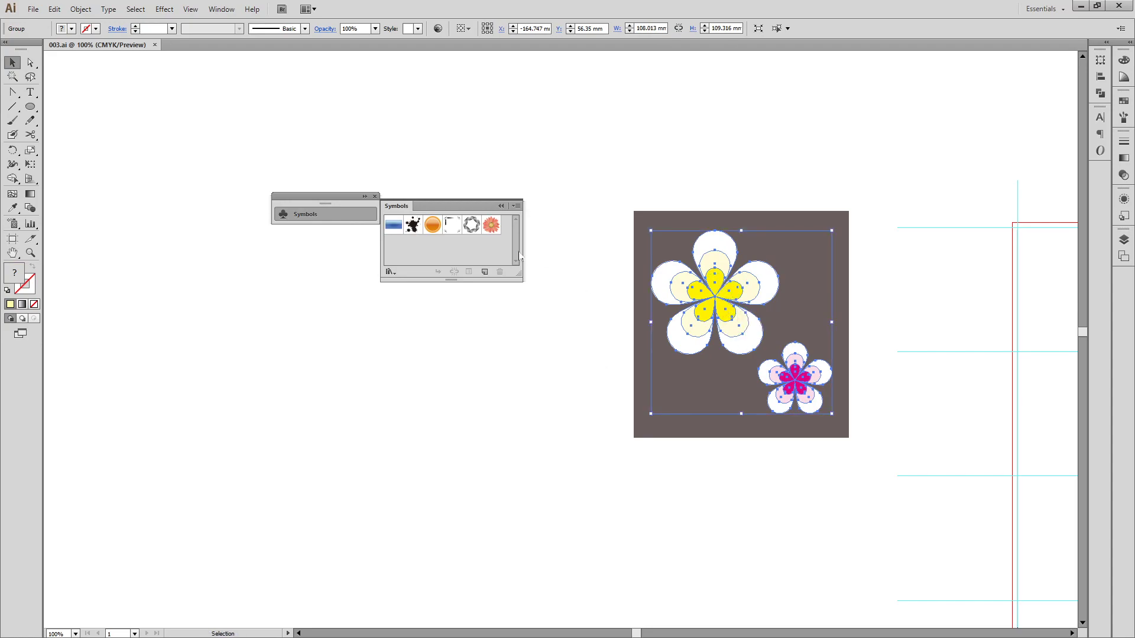
{"action": "left_click_drag", "start_coordinate": [662, 267], "coordinate": [517, 270]}
{"action": "left_click_drag", "start_coordinate": [420, 254], "coordinate": [627, 212]}
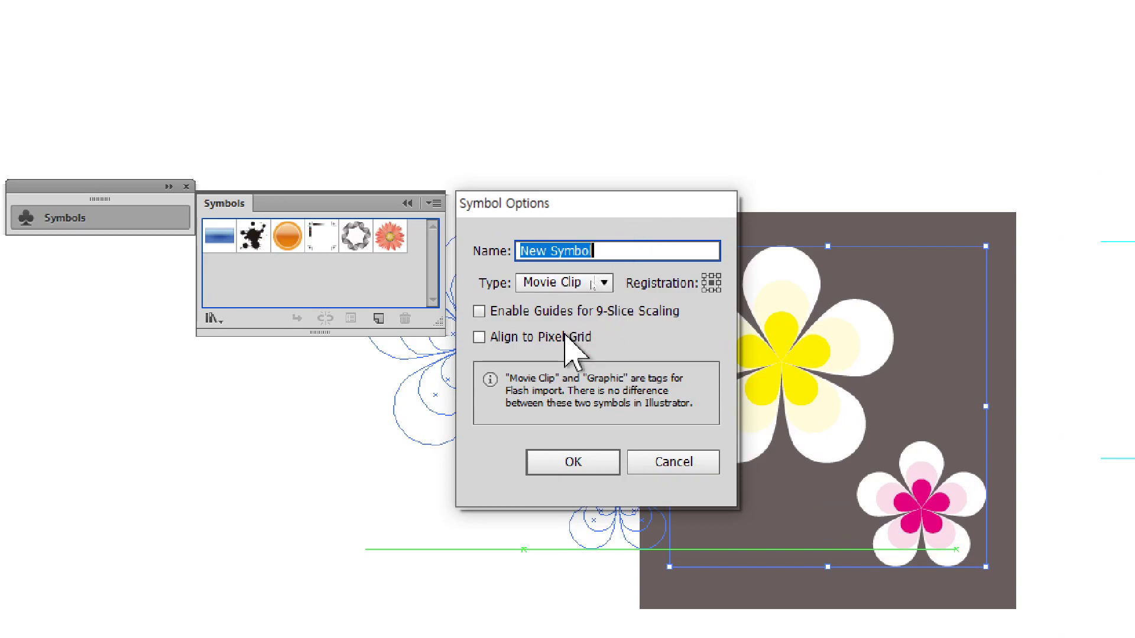
{"action": "left_click", "coordinate": [551, 284]}
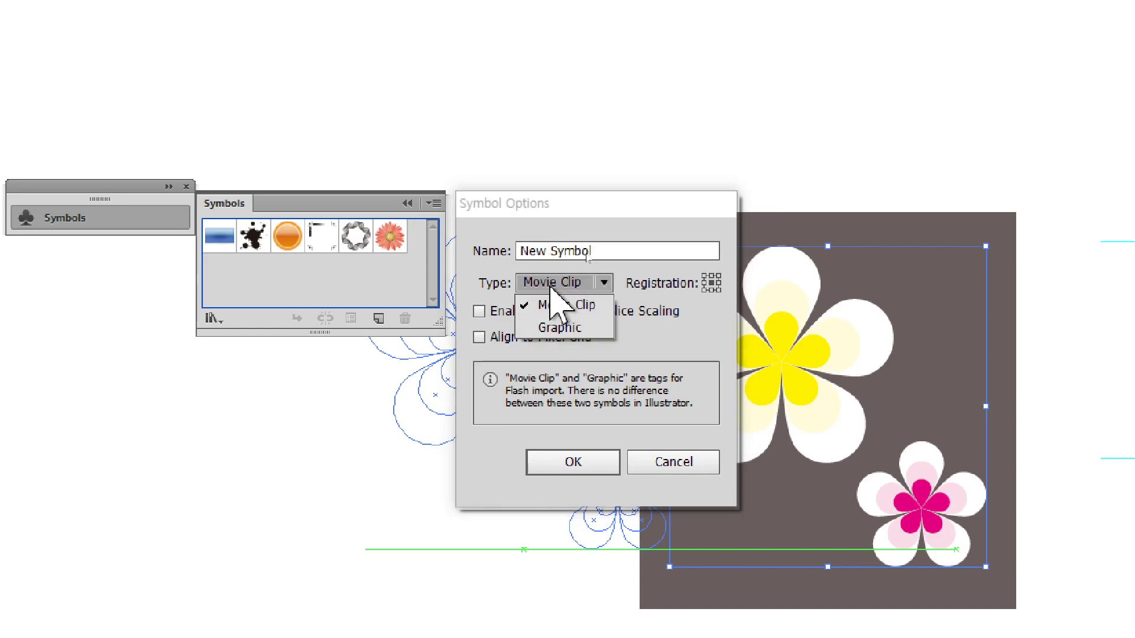
{"action": "left_click", "coordinate": [565, 329]}
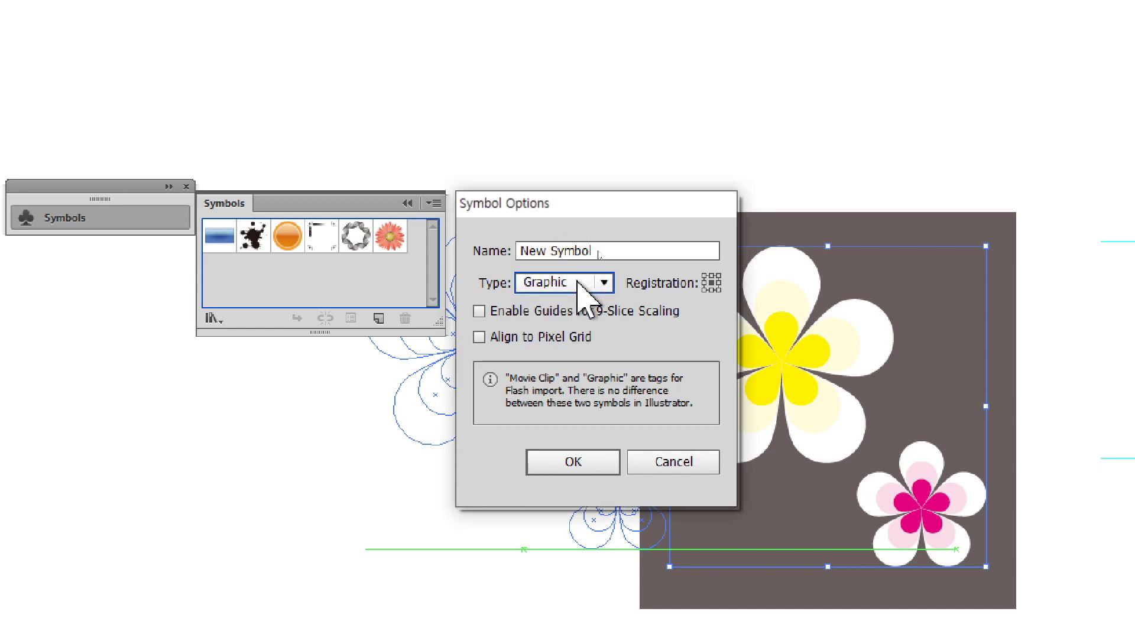
{"action": "left_click", "coordinate": [573, 462]}
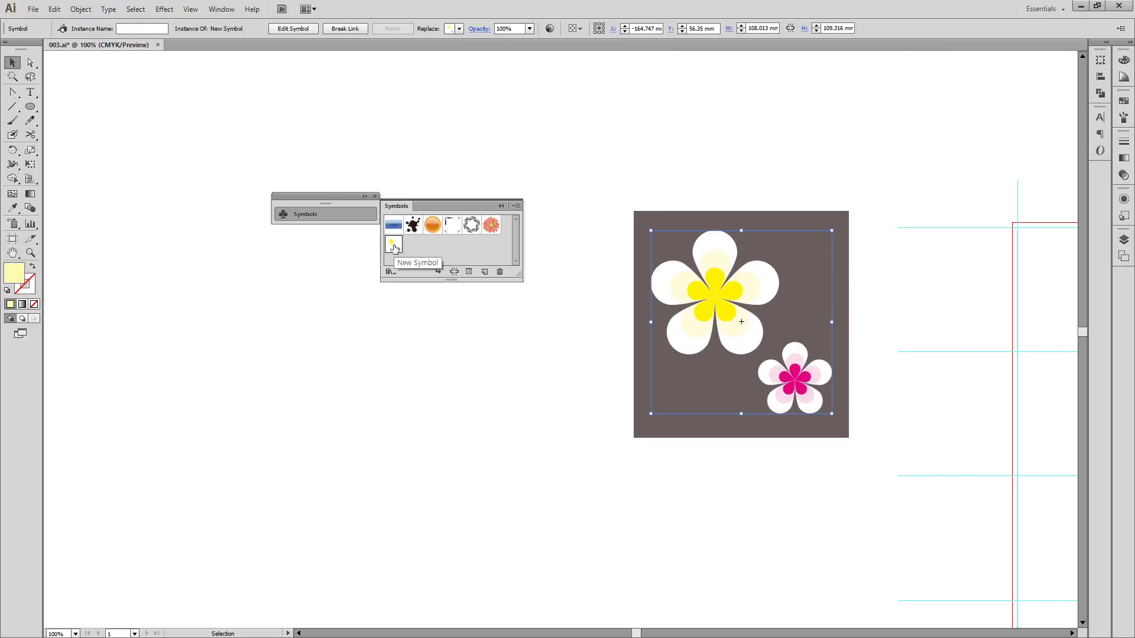
- Choose the new flower symbol and detach the Symbol Sprayer tool group as a floating set above the symbol library
{"action": "left_click", "coordinate": [427, 264]}
{"action": "left_click", "coordinate": [396, 252]}
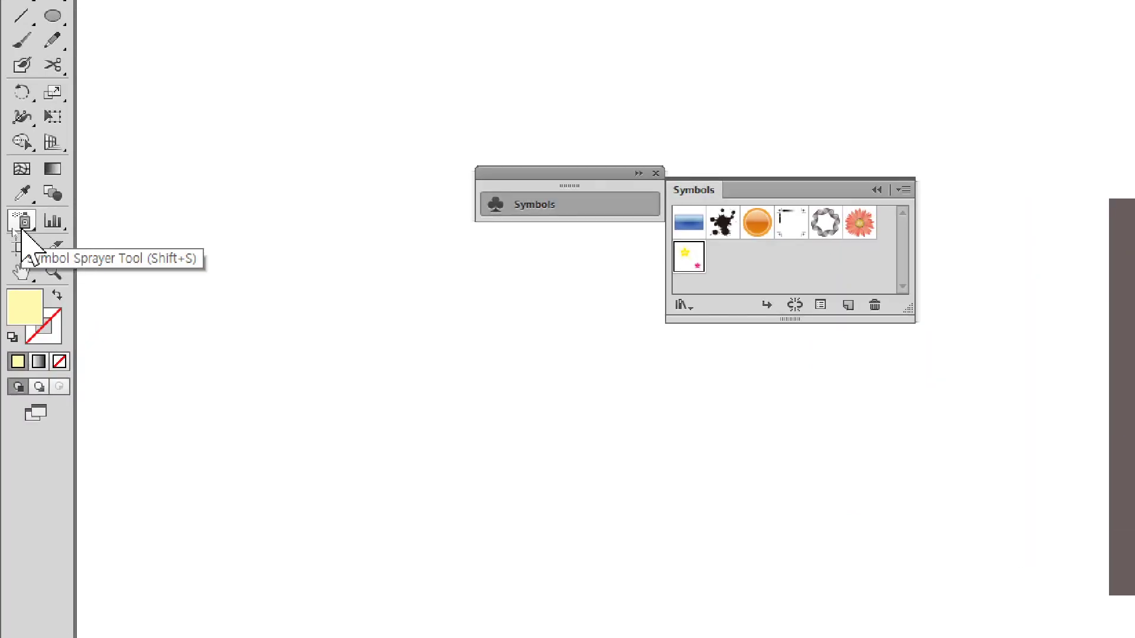
{"action": "left_click", "coordinate": [24, 222]}
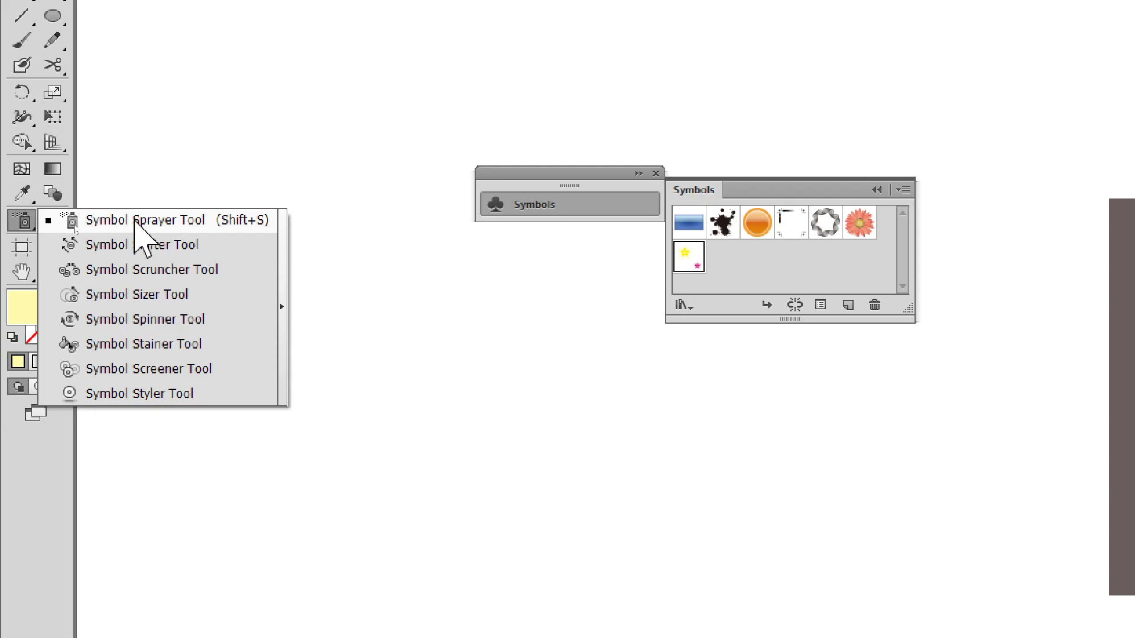
{"action": "left_click", "coordinate": [283, 253]}
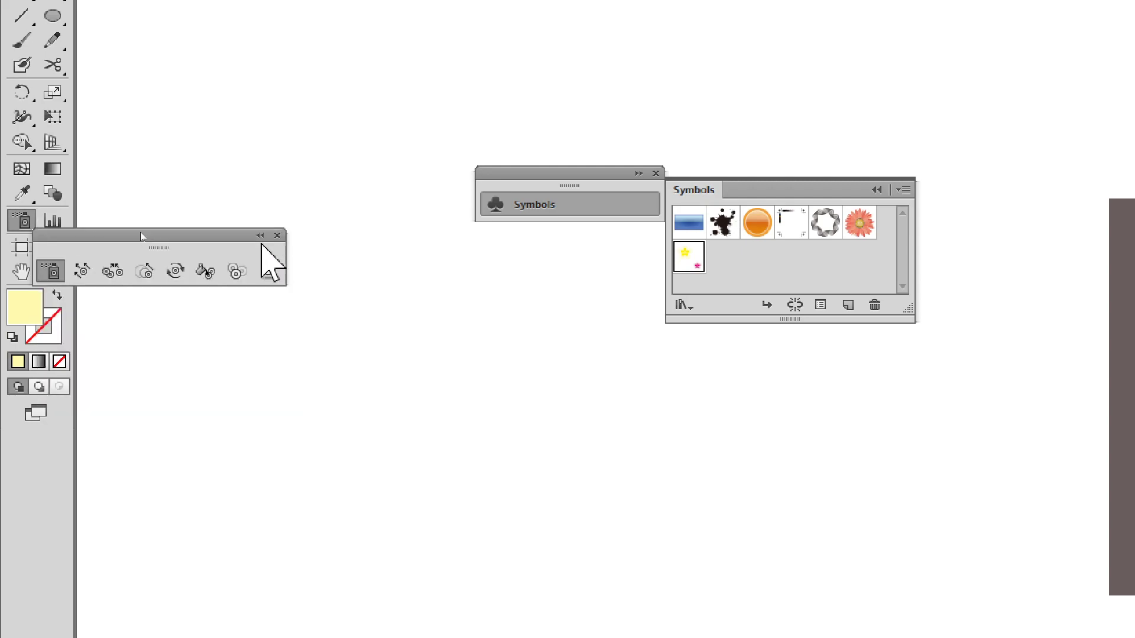
{"action": "left_click_drag", "start_coordinate": [175, 233], "coordinate": [374, 54]}
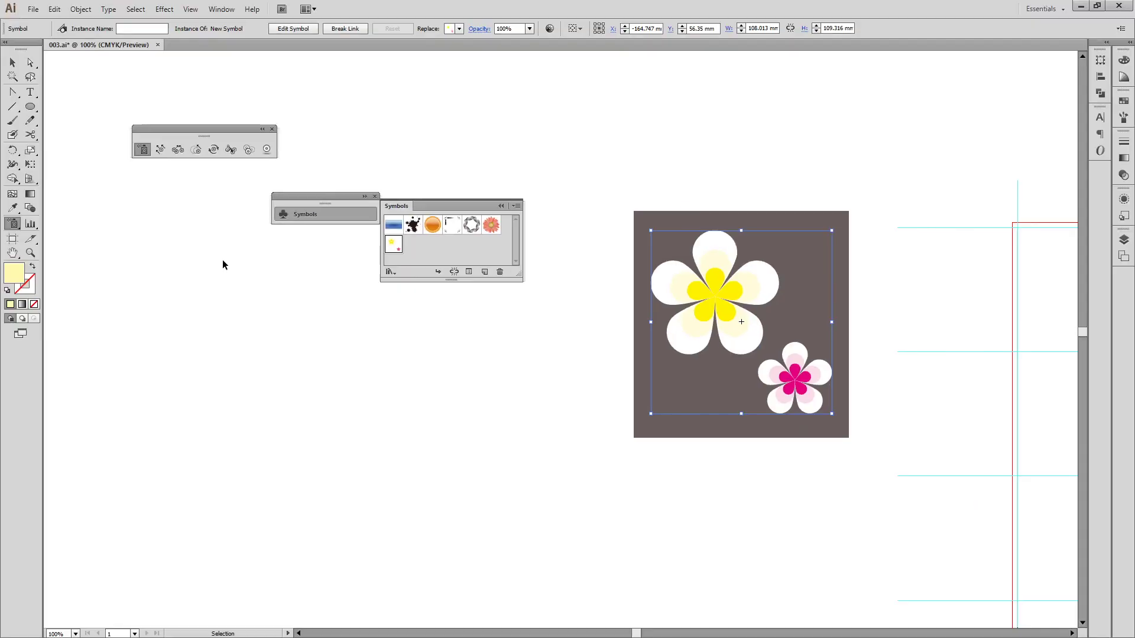
- Draw a large rectangle, about 1617 by 913 mm, on the empty canvas away from the flower artwork
{"action": "key", "text": "ctrl+minus"}
{"action": "key", "text": "ctrl+minus"}
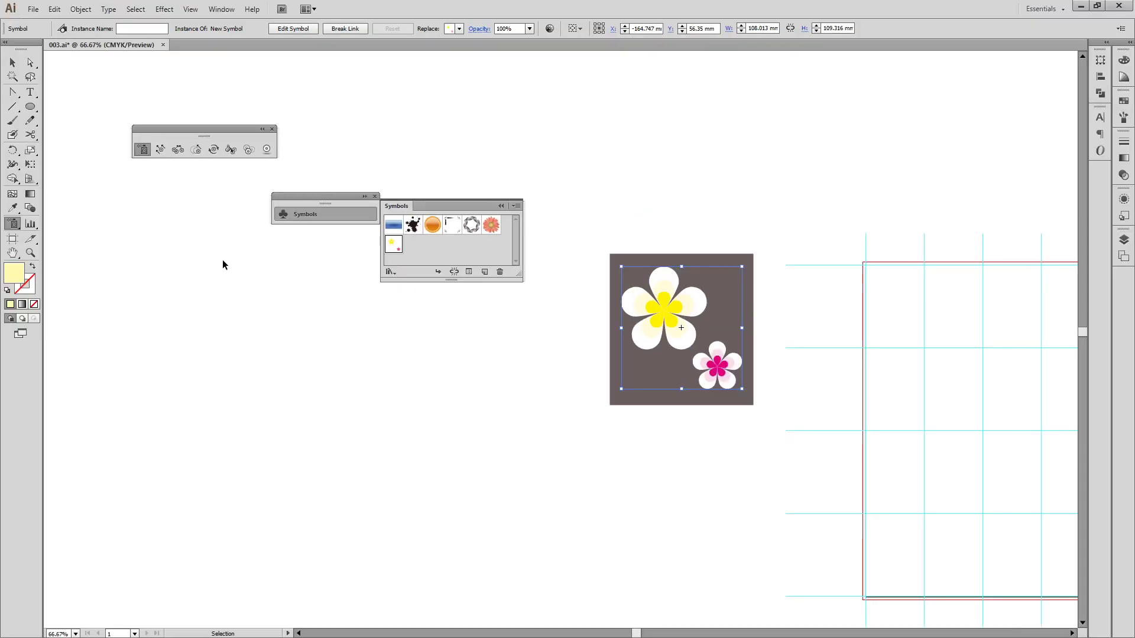
{"action": "scroll", "coordinate": [430, 406], "scroll_direction": "left", "scroll_amount": 5}
{"action": "scroll", "coordinate": [906, 329], "scroll_direction": "down", "scroll_amount": 2}
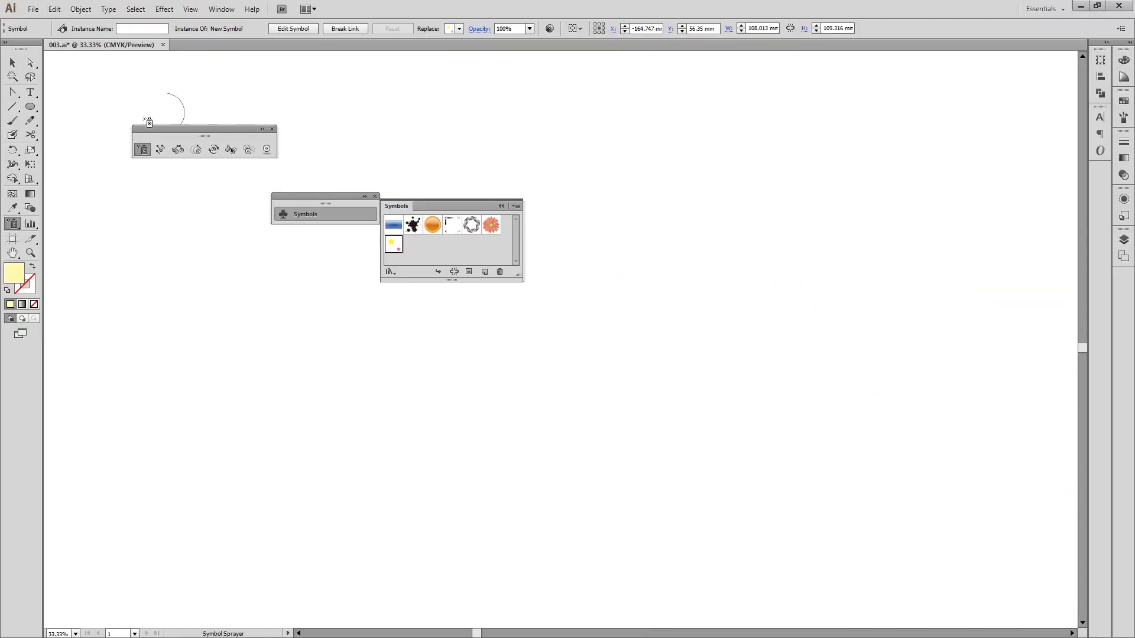
{"action": "left_click_drag", "start_coordinate": [31, 107], "coordinate": [978, 577]}
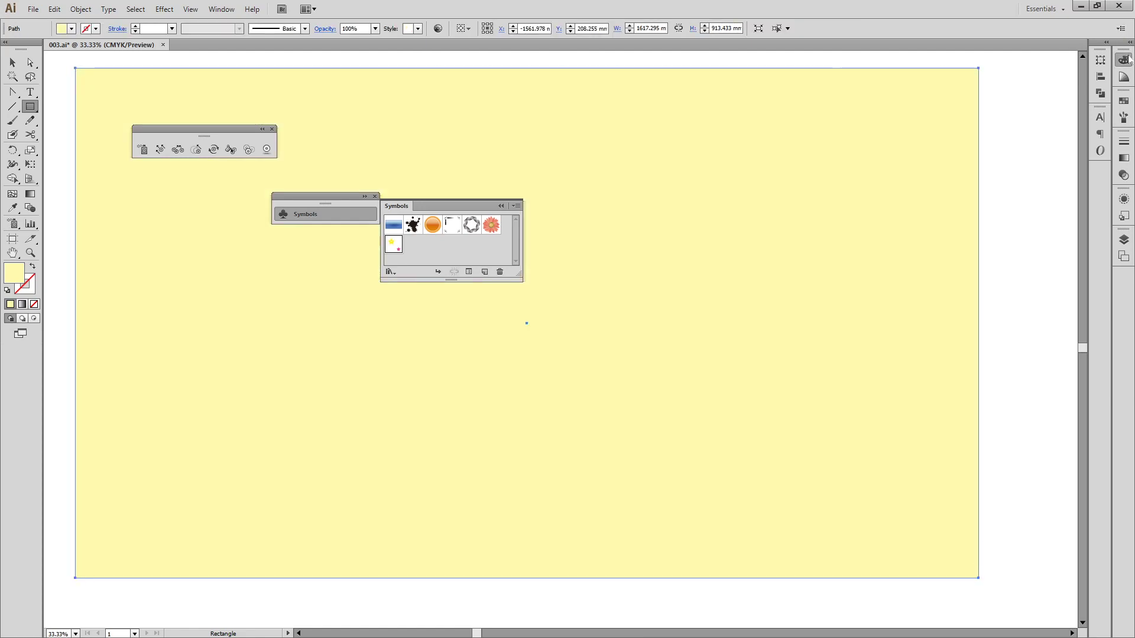
- Fill the large rectangle with purple, C 70 and M 100, and deselect it
{"action": "left_click", "coordinate": [1126, 60]}
{"action": "left_click", "coordinate": [1064, 83]}
{"action": "left_click_drag", "start_coordinate": [1048, 70], "coordinate": [1052, 71]}
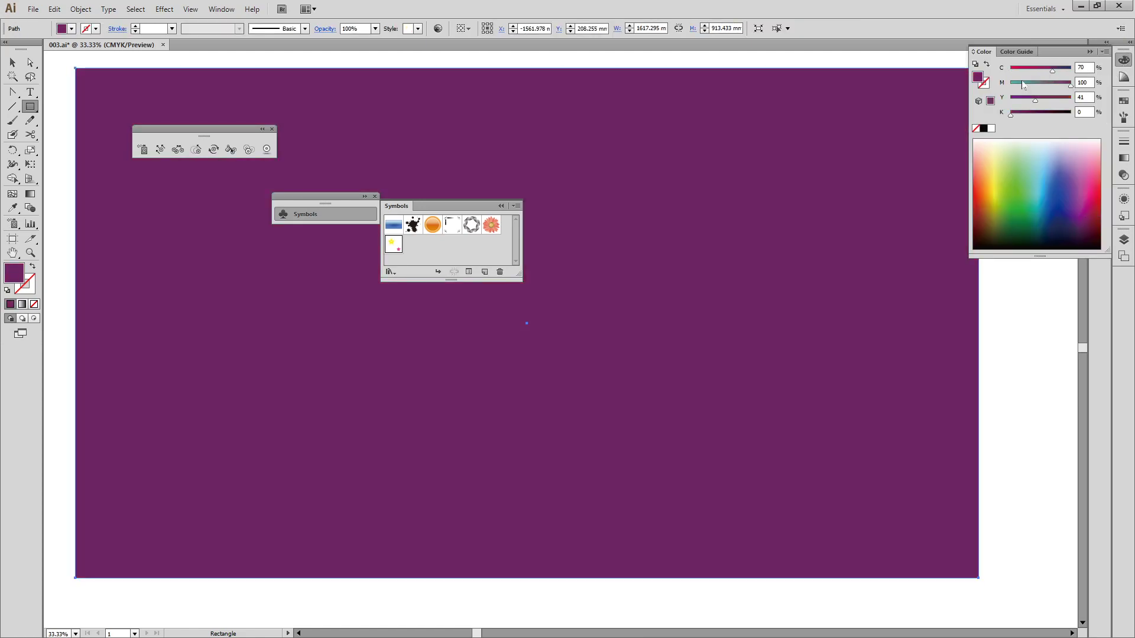
{"action": "key", "text": "ctrl+shift+a"}
{"action": "key", "text": "v"}
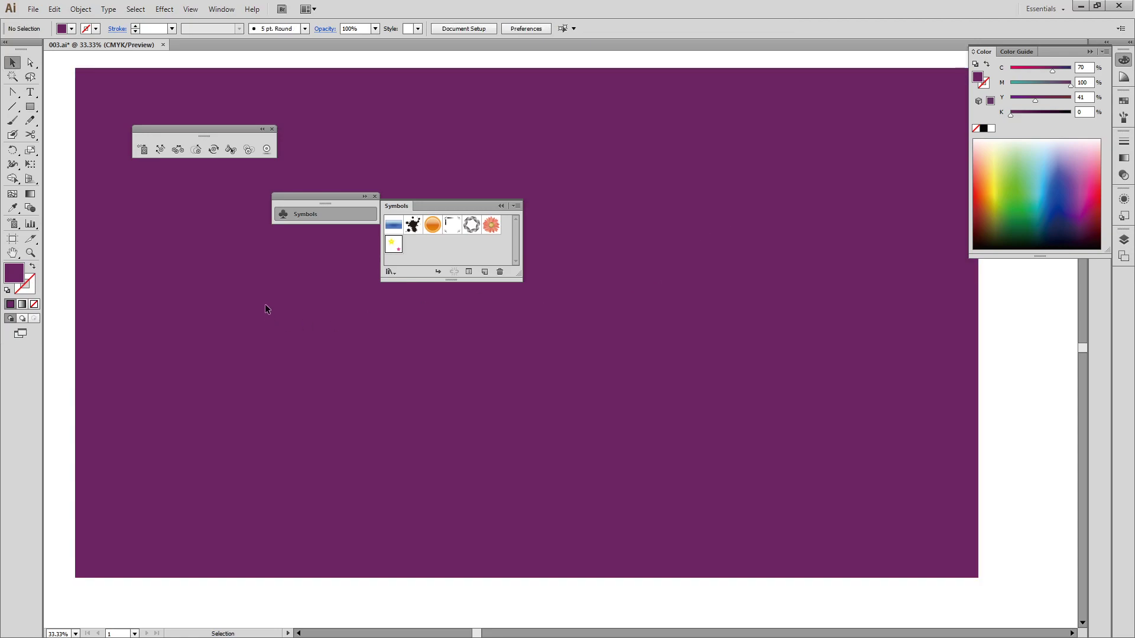
- Line up the floating symbol tools and library along the rectangle's upper edge, and spray the flower symbol across the purple rectangle
{"action": "left_click_drag", "start_coordinate": [348, 199], "coordinate": [390, 84]}
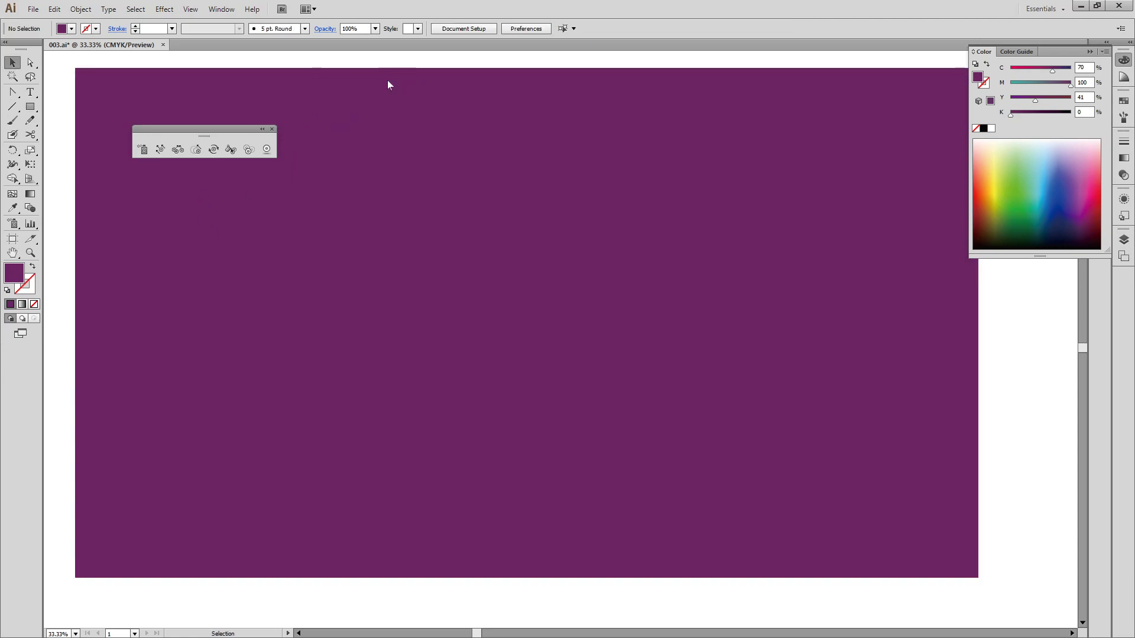
{"action": "left_click_drag", "start_coordinate": [199, 135], "coordinate": [136, 78]}
{"action": "left_click_drag", "start_coordinate": [367, 88], "coordinate": [280, 79]}
{"action": "left_click", "coordinate": [278, 90]}
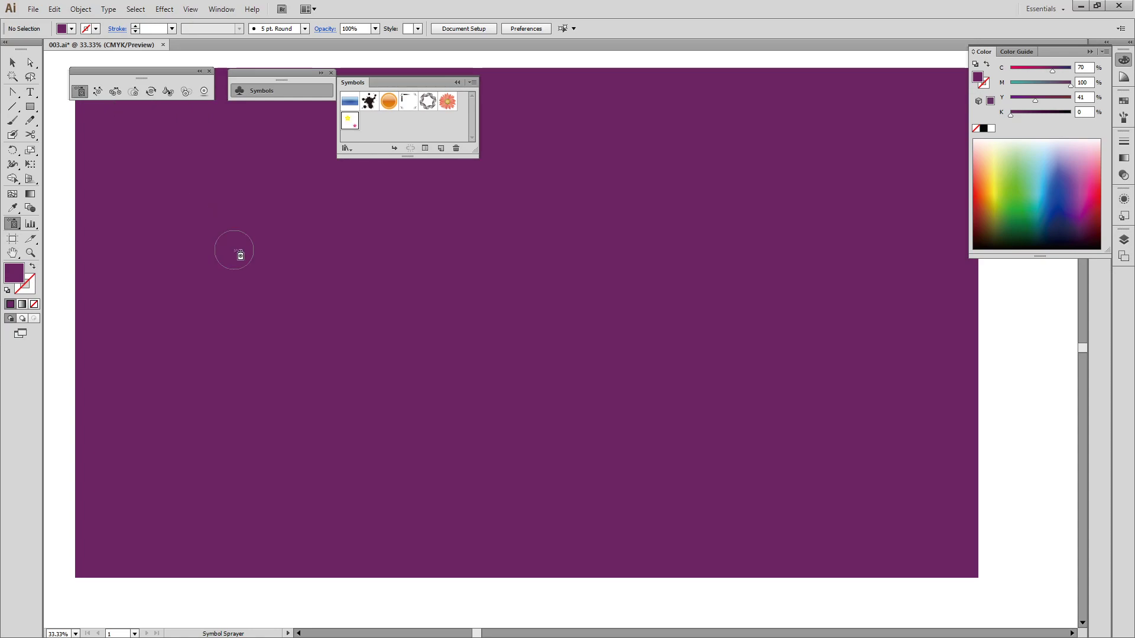
{"action": "mouse_move", "coordinate": [284, 212]}
{"action": "left_mouse_down"}
{"action": "mouse_move", "coordinate": [222, 241]}
{"action": "mouse_move", "coordinate": [320, 293]}
{"action": "mouse_move", "coordinate": [243, 310]}
{"action": "mouse_move", "coordinate": [290, 353]}
{"action": "mouse_move", "coordinate": [494, 256]}
{"action": "mouse_move", "coordinate": [497, 290]}
{"action": "mouse_move", "coordinate": [395, 320]}
{"action": "mouse_move", "coordinate": [494, 364]}
{"action": "mouse_move", "coordinate": [382, 449]}
{"action": "mouse_move", "coordinate": [652, 309]}
{"action": "mouse_move", "coordinate": [648, 199]}
{"action": "mouse_move", "coordinate": [769, 262]}
{"action": "mouse_move", "coordinate": [607, 362]}
{"action": "mouse_move", "coordinate": [805, 355]}
{"action": "mouse_move", "coordinate": [837, 430]}
{"action": "mouse_move", "coordinate": [774, 516]}
{"action": "mouse_move", "coordinate": [829, 147]}
{"action": "mouse_move", "coordinate": [893, 151]}
{"action": "mouse_move", "coordinate": [811, 278]}
{"action": "left_mouse_up"}
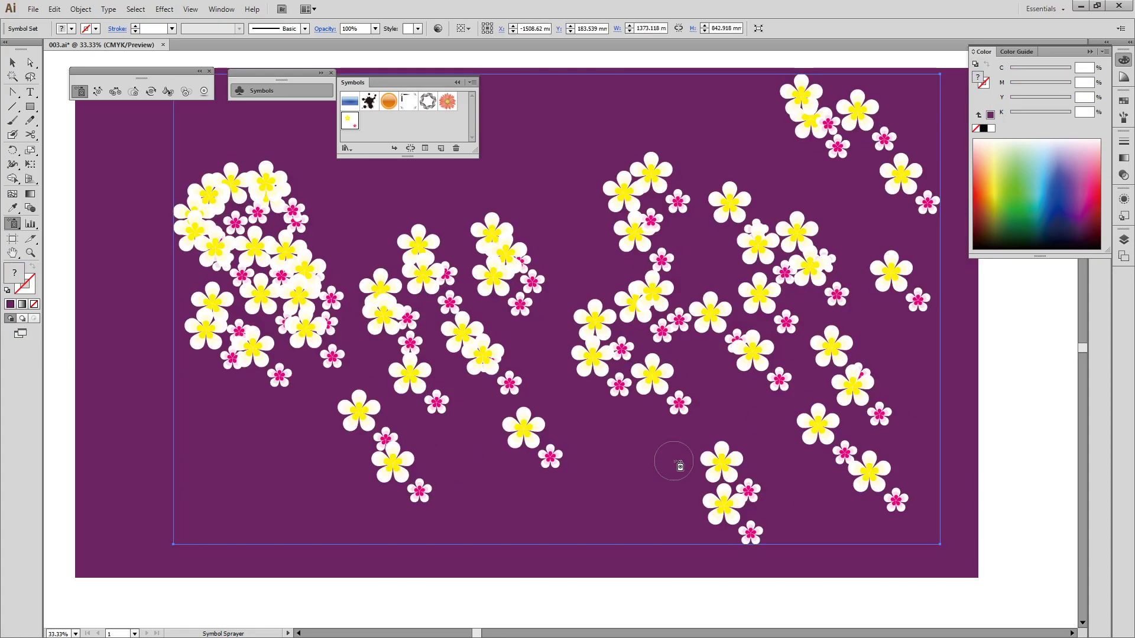
- Try spraying the orange ball symbol among the sprayed flowers
{"action": "left_click", "coordinate": [388, 101]}
{"action": "mouse_move", "coordinate": [604, 115]}
{"action": "left_mouse_down"}
{"action": "mouse_move", "coordinate": [596, 155]}
{"action": "mouse_move", "coordinate": [647, 318]}
{"action": "left_mouse_up"}
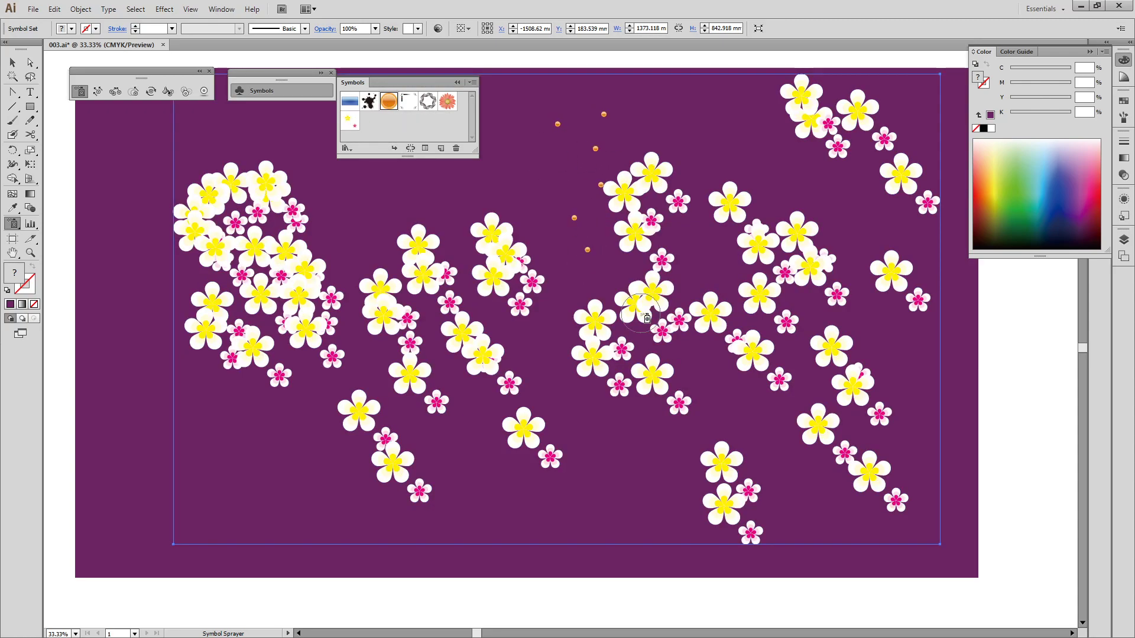
{"action": "key", "text": "ctrl+z"}
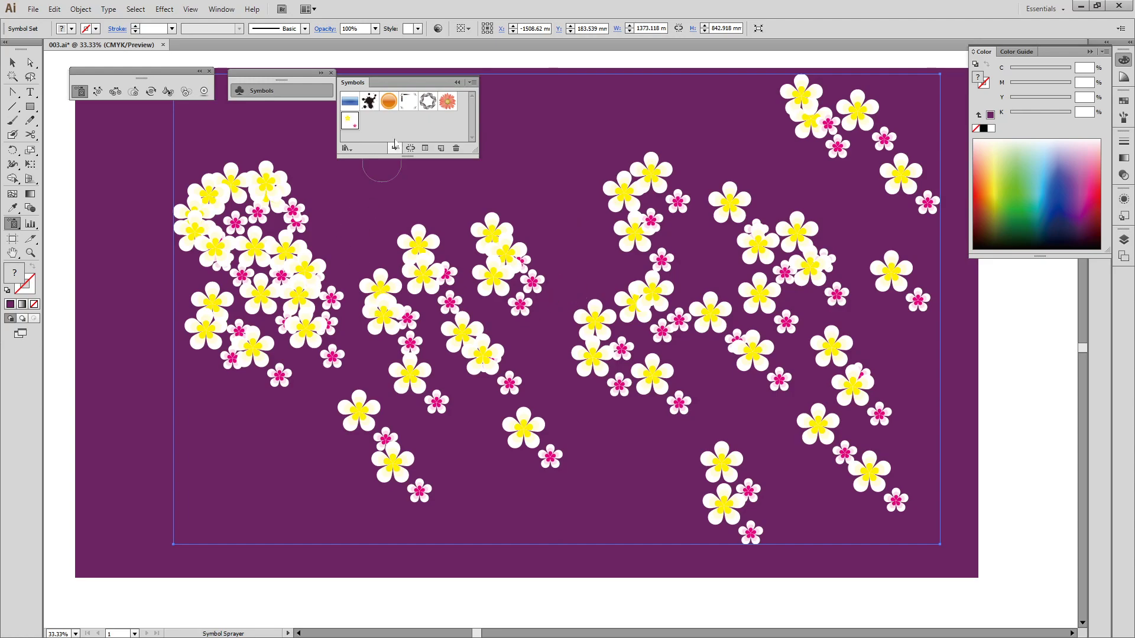
- Move the flowers in the right half of the set closer together with the Symbol Shifter
{"action": "left_click", "coordinate": [13, 224]}
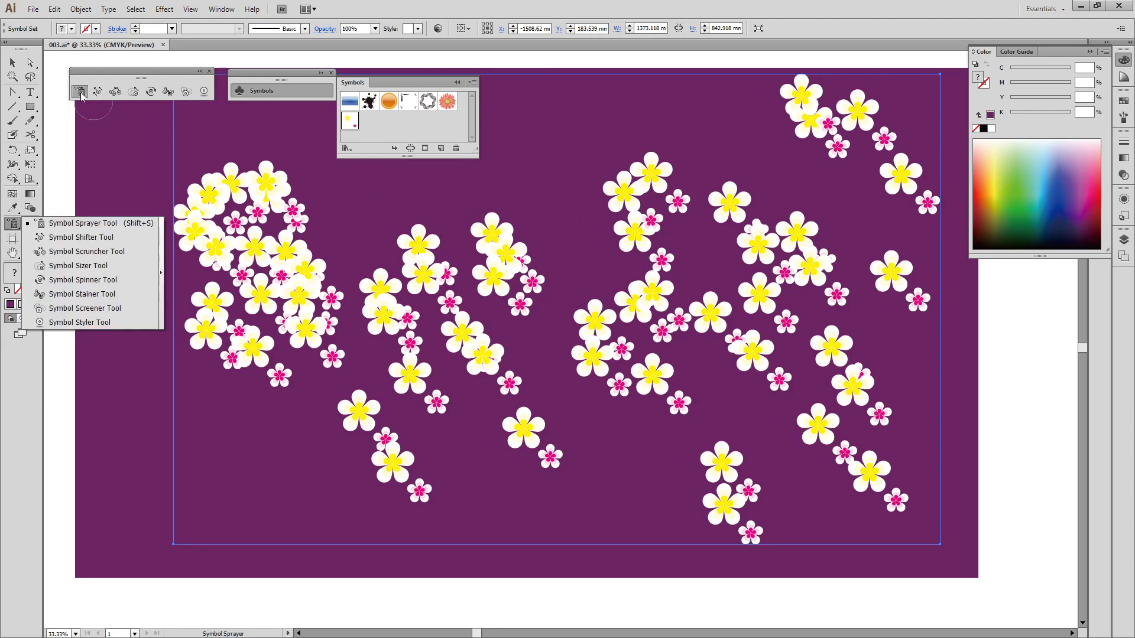
{"action": "left_click", "coordinate": [81, 237]}
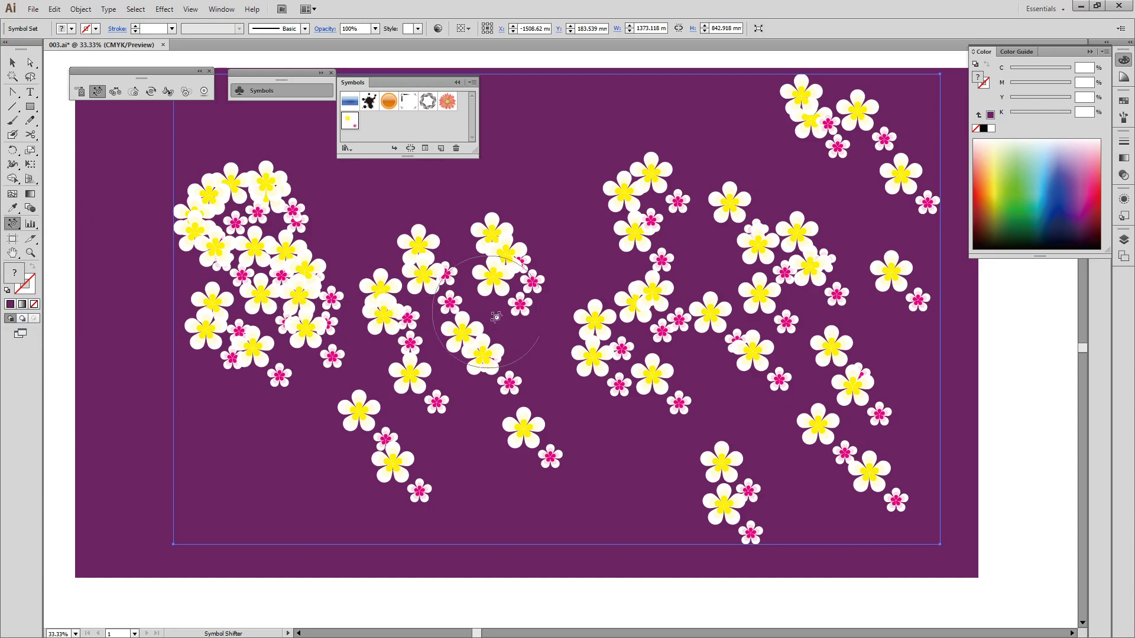
{"action": "mouse_move", "coordinate": [671, 380]}
{"action": "left_mouse_down"}
{"action": "mouse_move", "coordinate": [569, 249]}
{"action": "mouse_move", "coordinate": [766, 243]}
{"action": "mouse_move", "coordinate": [733, 206]}
{"action": "mouse_move", "coordinate": [834, 116]}
{"action": "mouse_move", "coordinate": [752, 192]}
{"action": "mouse_move", "coordinate": [838, 261]}
{"action": "mouse_move", "coordinate": [875, 354]}
{"action": "mouse_move", "coordinate": [838, 425]}
{"action": "mouse_move", "coordinate": [816, 385]}
{"action": "mouse_move", "coordinate": [821, 370]}
{"action": "mouse_move", "coordinate": [855, 437]}
{"action": "mouse_move", "coordinate": [867, 344]}
{"action": "mouse_move", "coordinate": [718, 567]}
{"action": "mouse_move", "coordinate": [735, 411]}
{"action": "mouse_move", "coordinate": [715, 459]}
{"action": "mouse_move", "coordinate": [772, 393]}
{"action": "mouse_move", "coordinate": [880, 378]}
{"action": "mouse_move", "coordinate": [890, 254]}
{"action": "mouse_move", "coordinate": [748, 274]}
{"action": "mouse_move", "coordinate": [672, 332]}
{"action": "mouse_move", "coordinate": [767, 285]}
{"action": "mouse_move", "coordinate": [818, 339]}
{"action": "mouse_move", "coordinate": [772, 295]}
{"action": "mouse_move", "coordinate": [863, 348]}
{"action": "mouse_move", "coordinate": [792, 268]}
{"action": "mouse_move", "coordinate": [862, 361]}
{"action": "mouse_move", "coordinate": [779, 255]}
{"action": "mouse_move", "coordinate": [807, 148]}
{"action": "mouse_move", "coordinate": [782, 229]}
{"action": "mouse_move", "coordinate": [696, 189]}
{"action": "mouse_move", "coordinate": [670, 220]}
{"action": "mouse_move", "coordinate": [761, 276]}
{"action": "mouse_move", "coordinate": [747, 294]}
{"action": "mouse_move", "coordinate": [634, 282]}
{"action": "left_mouse_up"}
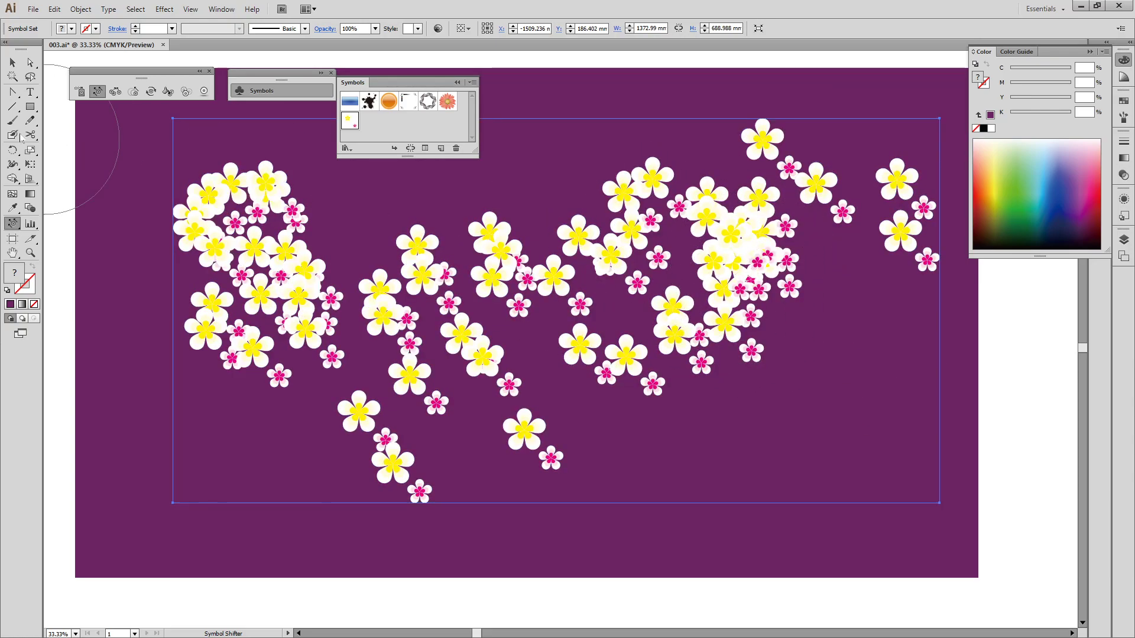
- Set the symbol set density to 10 in the Symbol Shifter's options
{"action": "double_click", "coordinate": [98, 91]}
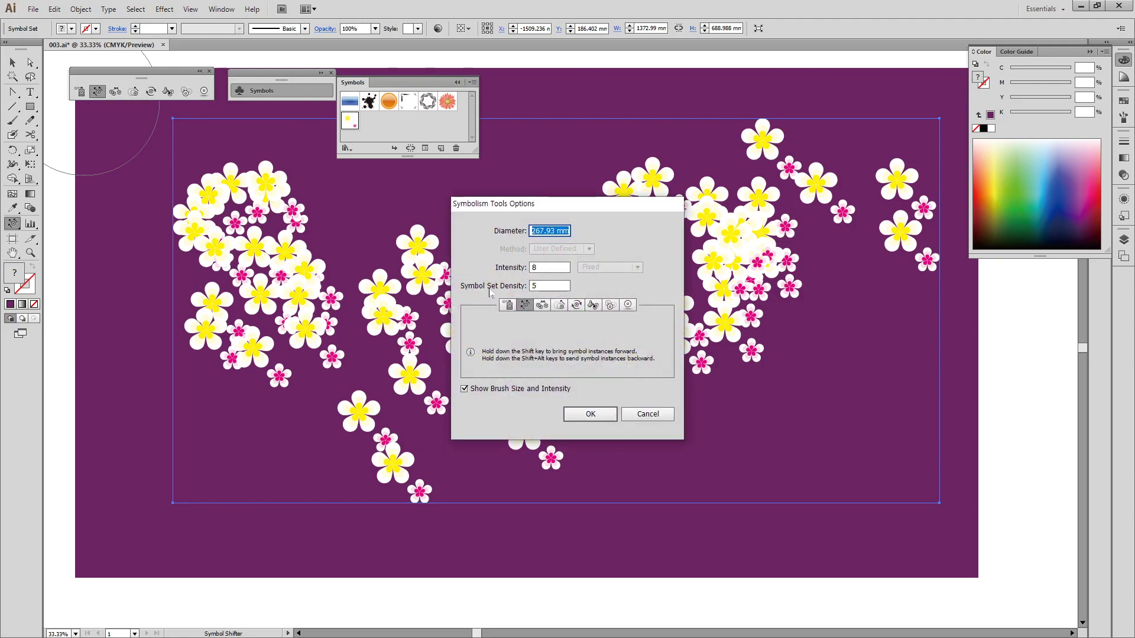
{"action": "left_click", "coordinate": [550, 267]}
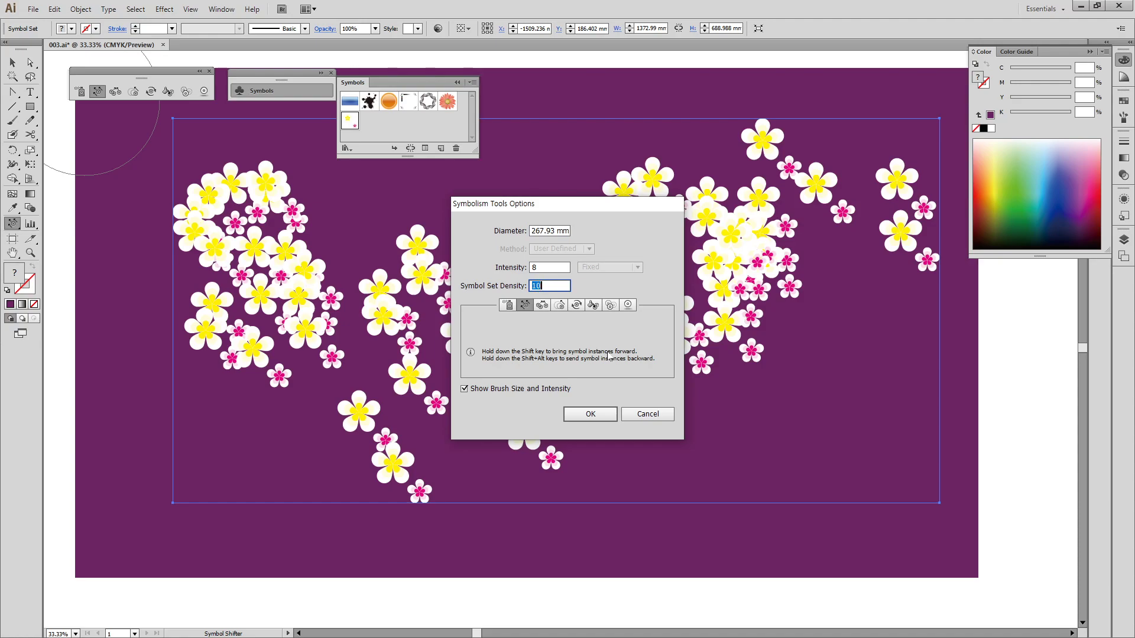
{"action": "left_click", "coordinate": [535, 267]}
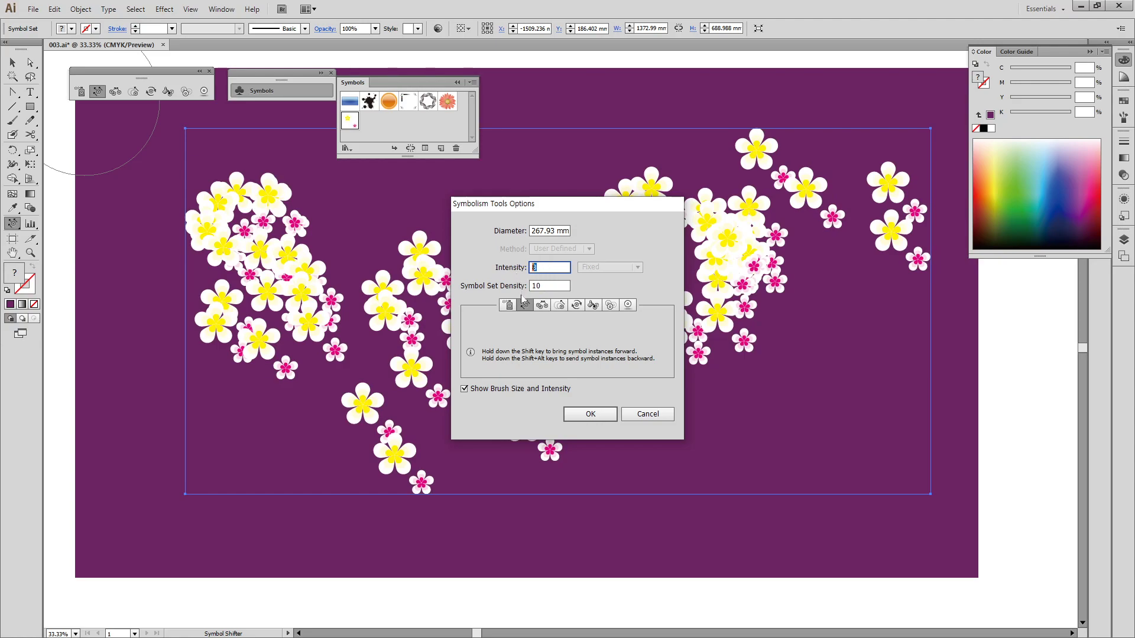
{"action": "left_click", "coordinate": [585, 413]}
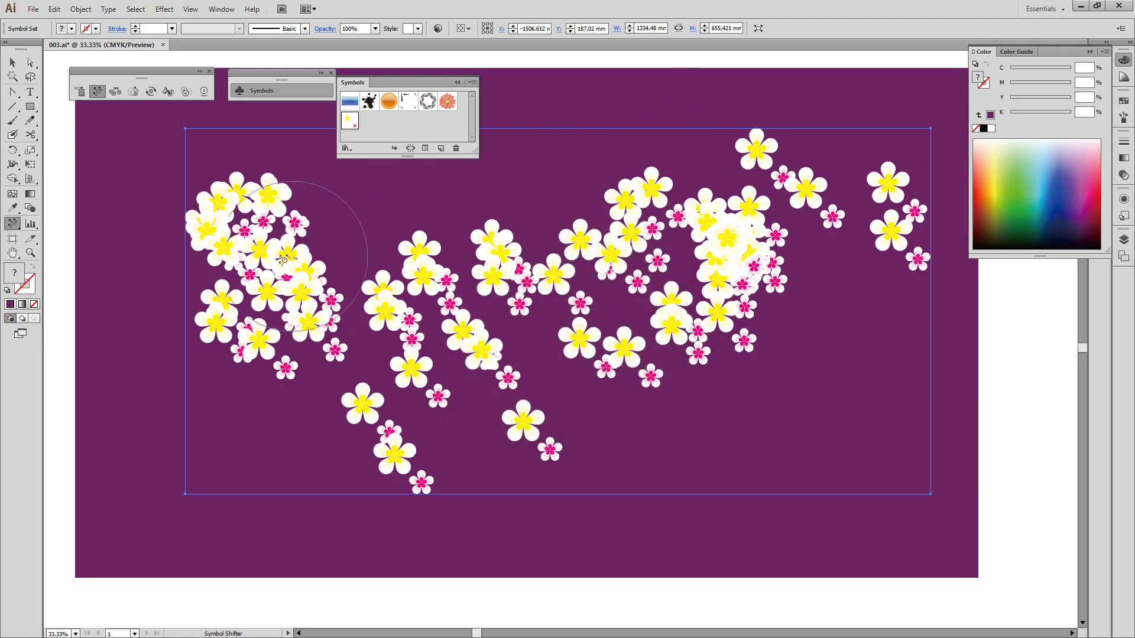
- Adjust the Symbol Shifter's brush size and spread the dense cluster of flowers in the right half downwards
{"action": "key", "text": "bracketright"}
{"action": "key", "text": "bracketright"}
{"action": "key", "text": "bracketright"}
{"action": "key", "text": "bracketleft"}
{"action": "key", "text": "bracketleft"}
{"action": "key", "text": "bracketleft"}
{"action": "key", "text": "bracketleft"}
{"action": "key", "text": "bracketleft"}
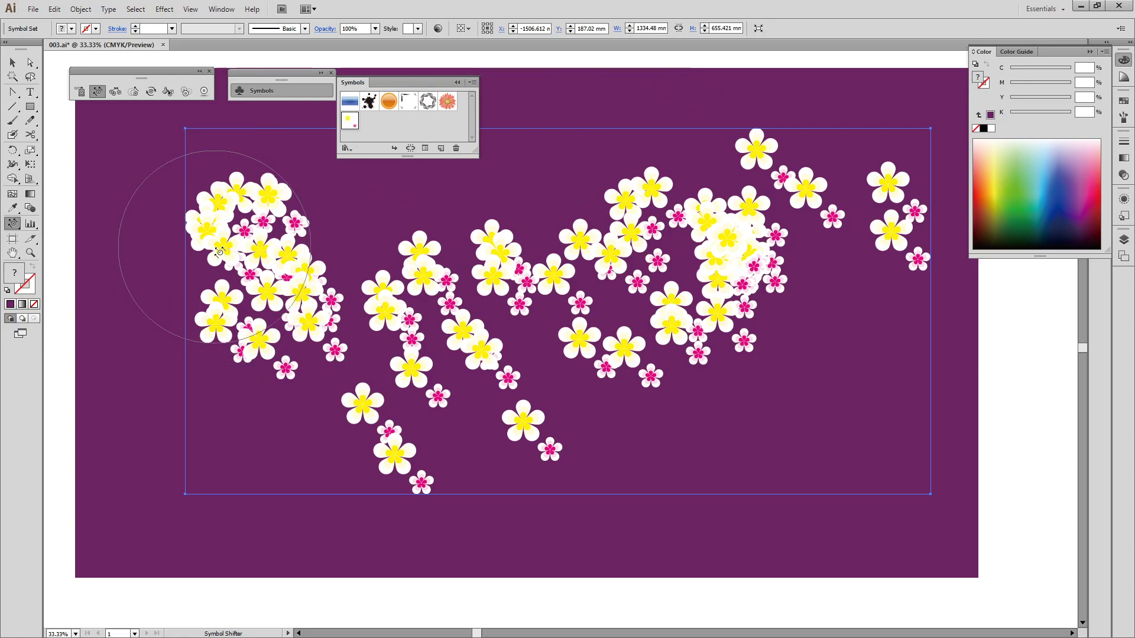
{"action": "mouse_move", "coordinate": [730, 283]}
{"action": "left_mouse_down"}
{"action": "mouse_move", "coordinate": [759, 312]}
{"action": "mouse_move", "coordinate": [747, 340]}
{"action": "mouse_move", "coordinate": [760, 375]}
{"action": "mouse_move", "coordinate": [735, 443]}
{"action": "mouse_move", "coordinate": [797, 304]}
{"action": "mouse_move", "coordinate": [678, 418]}
{"action": "mouse_move", "coordinate": [647, 375]}
{"action": "left_mouse_up"}
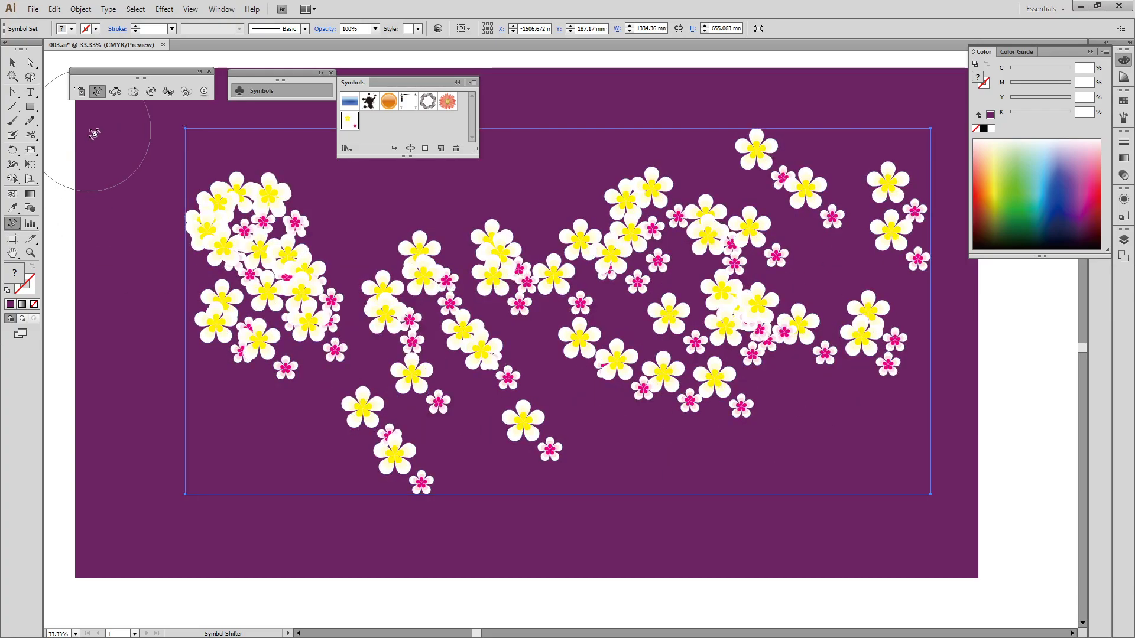
- Try the Symbol Scruncher on the flowers in the left, central and right parts of the set
{"action": "left_click", "coordinate": [116, 93]}
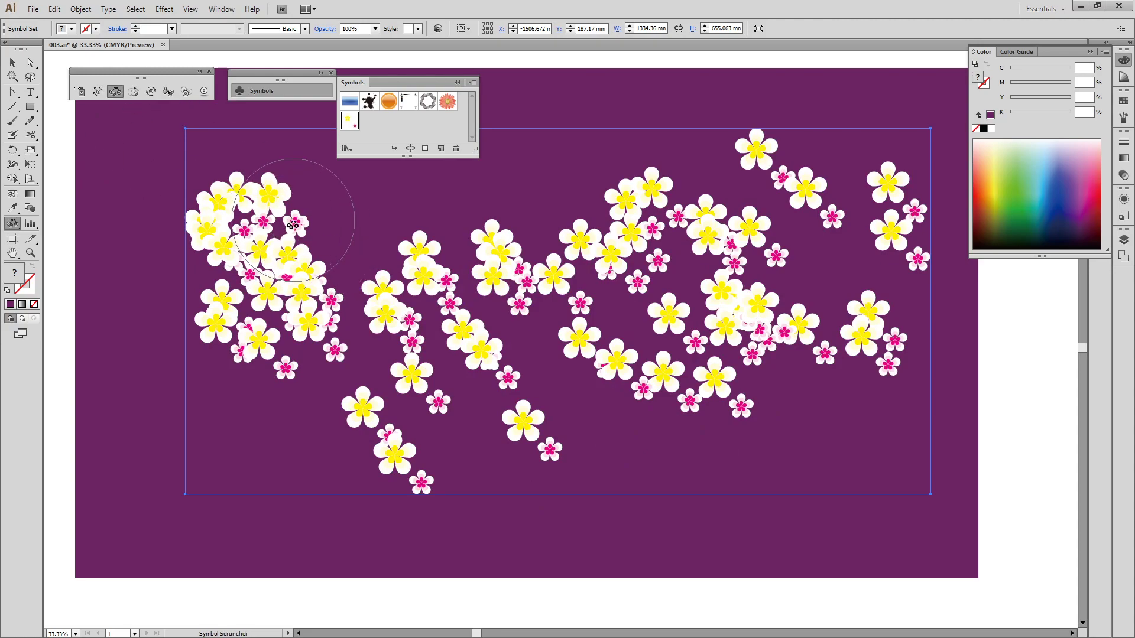
{"action": "left_click_drag", "start_coordinate": [314, 220], "coordinate": [423, 289]}
{"action": "left_click_drag", "start_coordinate": [657, 303], "coordinate": [657, 303]}
{"action": "left_click_drag", "start_coordinate": [744, 266], "coordinate": [751, 257]}
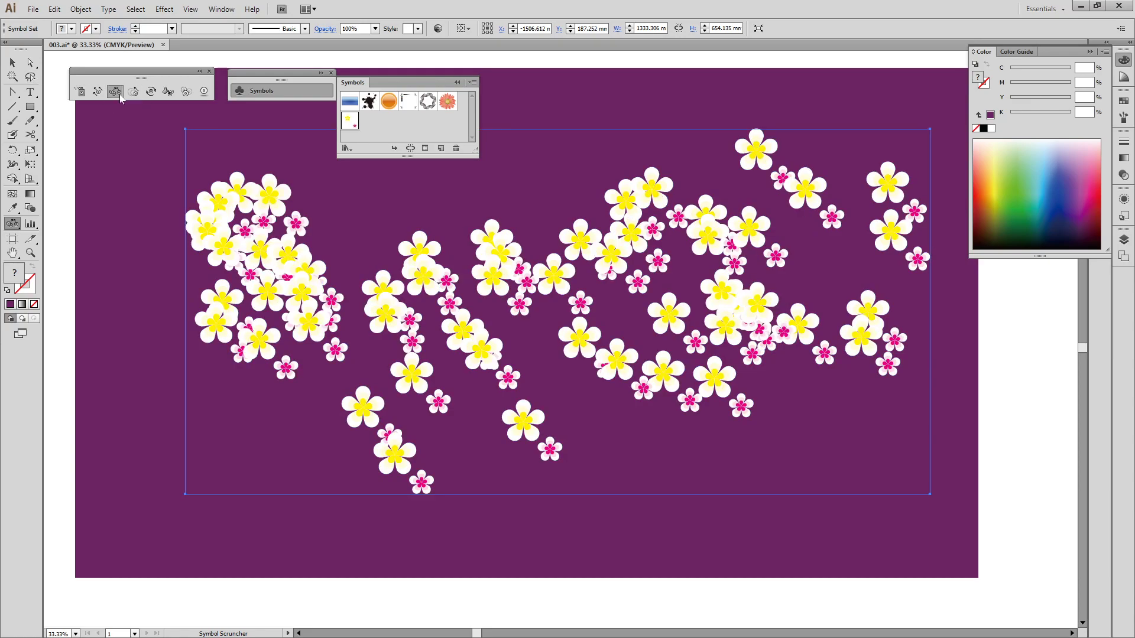
- Check the Symbol Scruncher's options and scrunch the flowers left of centre, working at a closer magnification
{"action": "double_click", "coordinate": [119, 95]}
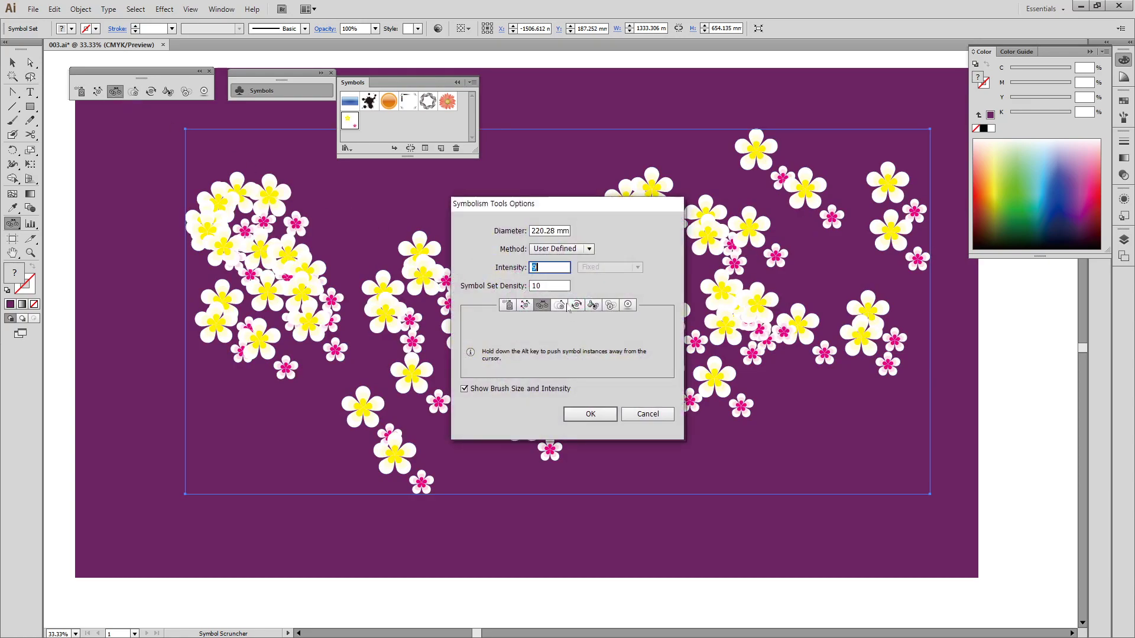
{"action": "left_click", "coordinate": [592, 415]}
{"action": "mouse_move", "coordinate": [501, 300]}
{"action": "left_mouse_down"}
{"action": "mouse_move", "coordinate": [529, 257]}
{"action": "mouse_move", "coordinate": [572, 257]}
{"action": "mouse_move", "coordinate": [524, 275]}
{"action": "mouse_move", "coordinate": [542, 258]}
{"action": "left_mouse_up"}
{"action": "key", "text": "ctrl+space"}
{"action": "left_click_drag", "start_coordinate": [454, 344], "coordinate": [454, 344]}
{"action": "mouse_move", "coordinate": [420, 239]}
{"action": "left_mouse_down"}
{"action": "mouse_move", "coordinate": [532, 313]}
{"action": "mouse_move", "coordinate": [539, 292]}
{"action": "mouse_move", "coordinate": [571, 307]}
{"action": "mouse_move", "coordinate": [580, 317]}
{"action": "mouse_move", "coordinate": [556, 374]}
{"action": "left_mouse_up"}
{"action": "key", "text": "ctrl+minus"}
{"action": "key", "text": "ctrl+minus"}
{"action": "key", "text": "ctrl+minus"}
{"action": "key", "text": "ctrl+minus"}
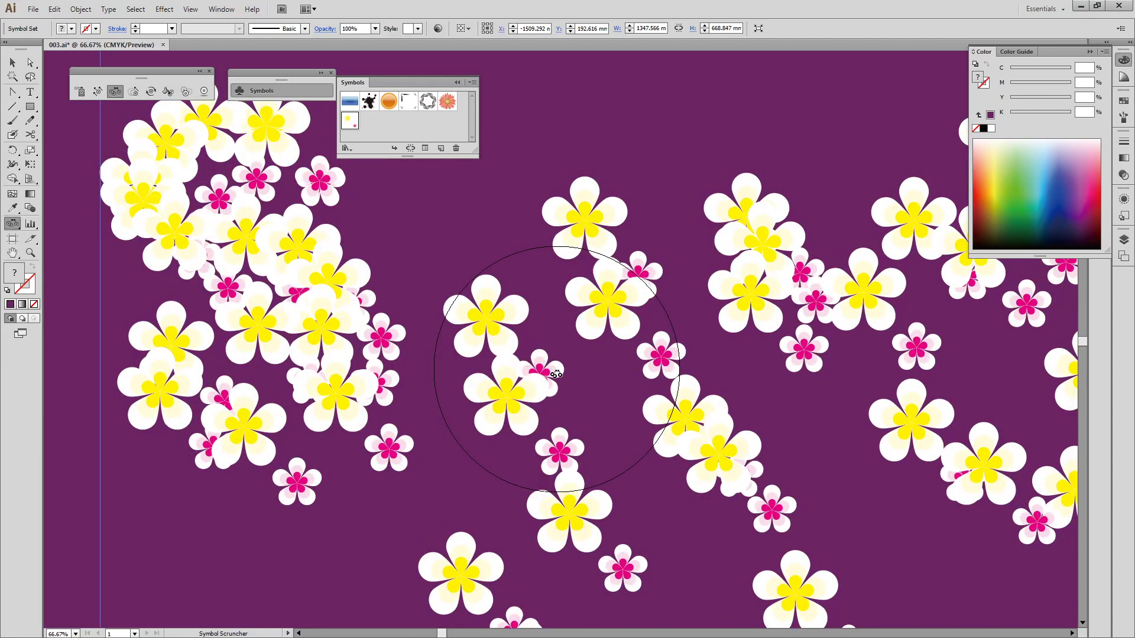
{"action": "left_click_drag", "start_coordinate": [539, 329], "coordinate": [549, 311]}
- Enlarge the central flowers and shrink the left-hand ones with the Symbol Sizer, and remove the large central cluster
{"action": "left_click", "coordinate": [133, 92]}
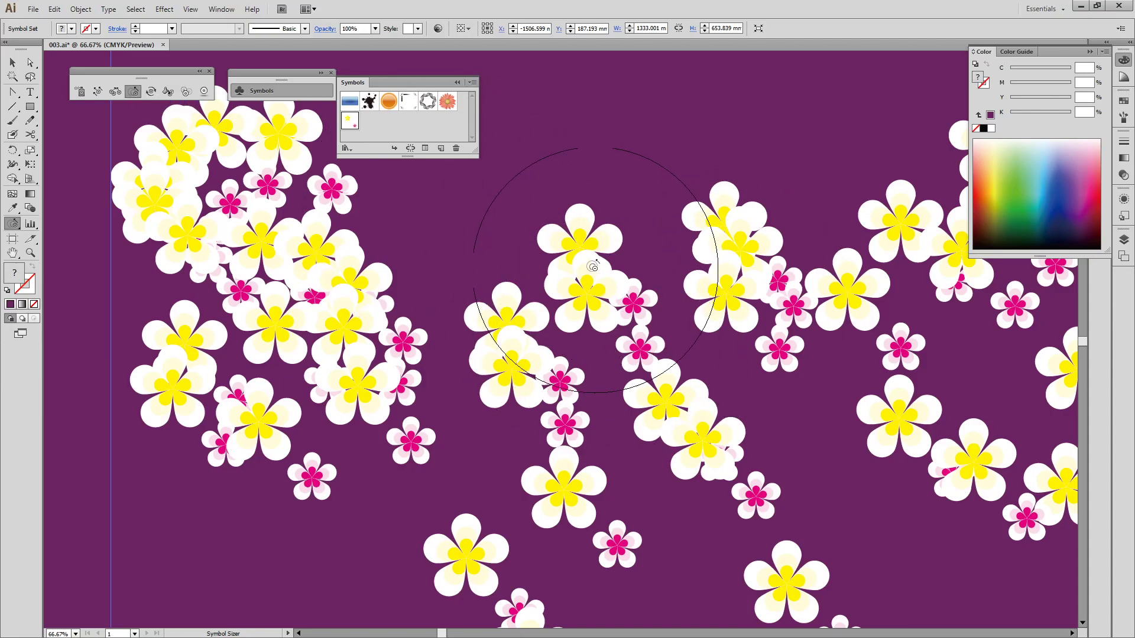
{"action": "left_click_drag", "start_coordinate": [570, 199], "coordinate": [570, 199]}
{"action": "mouse_move", "coordinate": [756, 239]}
{"action": "left_mouse_down"}
{"action": "mouse_move", "coordinate": [684, 372]}
{"action": "mouse_move", "coordinate": [280, 450]}
{"action": "mouse_move", "coordinate": [504, 353]}
{"action": "mouse_move", "coordinate": [761, 340]}
{"action": "mouse_move", "coordinate": [834, 350]}
{"action": "mouse_move", "coordinate": [938, 446]}
{"action": "mouse_move", "coordinate": [820, 313]}
{"action": "mouse_move", "coordinate": [625, 159]}
{"action": "mouse_move", "coordinate": [582, 171]}
{"action": "mouse_move", "coordinate": [614, 179]}
{"action": "mouse_move", "coordinate": [603, 189]}
{"action": "mouse_move", "coordinate": [719, 195]}
{"action": "mouse_move", "coordinate": [647, 212]}
{"action": "mouse_move", "coordinate": [146, 231]}
{"action": "mouse_move", "coordinate": [309, 237]}
{"action": "mouse_move", "coordinate": [220, 473]}
{"action": "mouse_move", "coordinate": [315, 383]}
{"action": "mouse_move", "coordinate": [342, 333]}
{"action": "mouse_move", "coordinate": [508, 396]}
{"action": "left_mouse_up"}
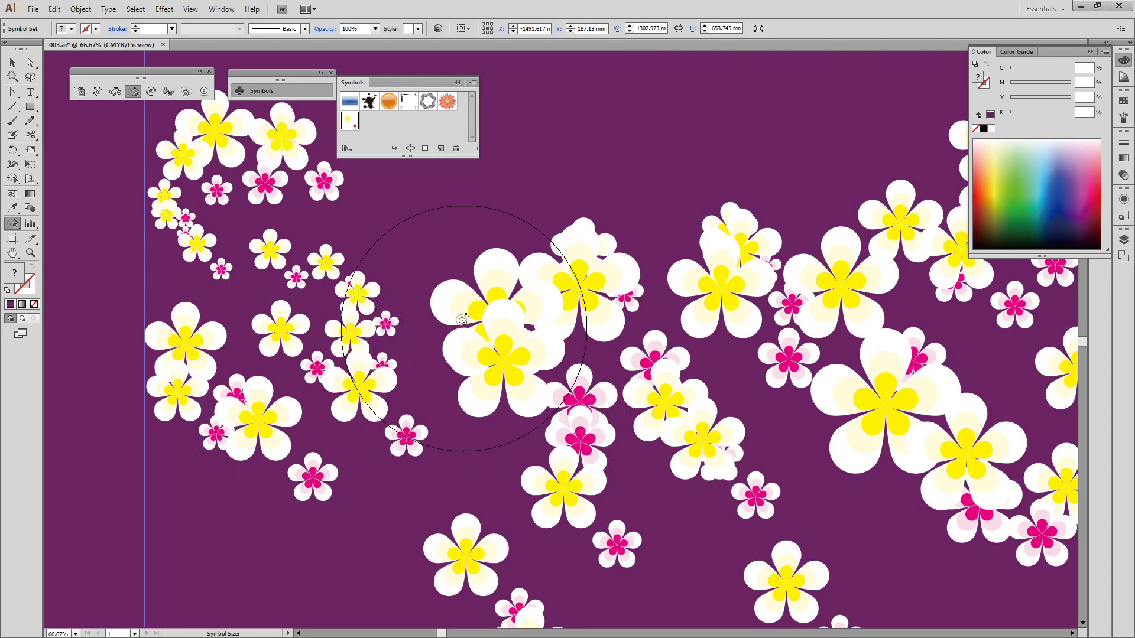
{"action": "mouse_move", "coordinate": [487, 309]}
{"action": "left_mouse_down"}
{"action": "mouse_move", "coordinate": [699, 283]}
{"action": "mouse_move", "coordinate": [719, 259]}
{"action": "mouse_move", "coordinate": [710, 226]}
{"action": "mouse_move", "coordinate": [666, 232]}
{"action": "left_mouse_up"}
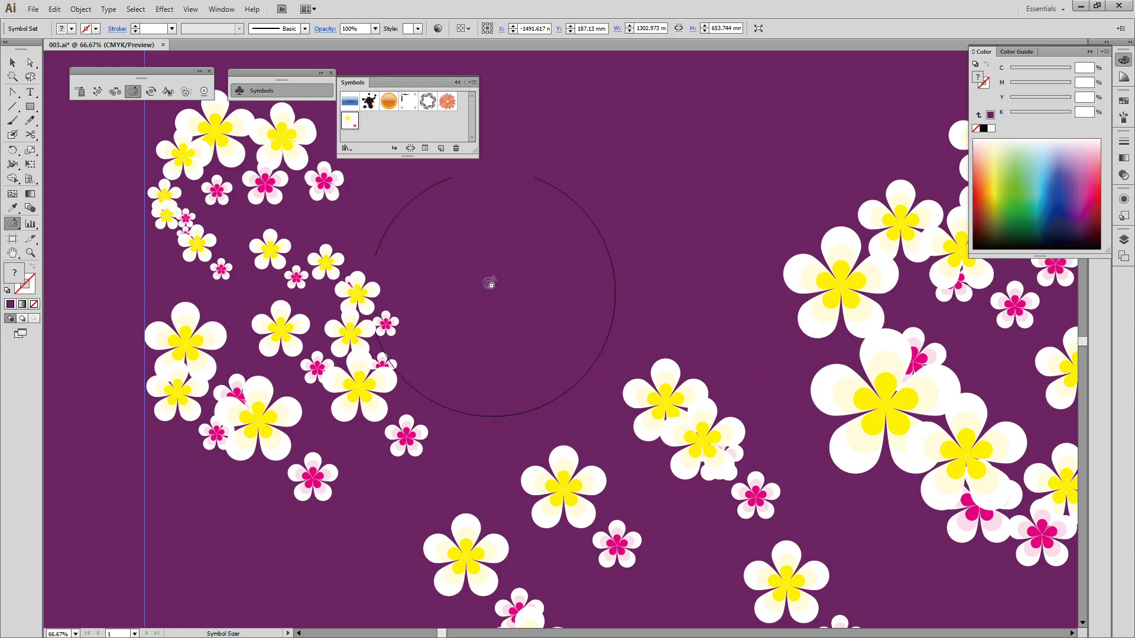
- Fill the emptied centre of the set with new flowers using the Symbol Sprayer, checking its options between passes
{"action": "left_click", "coordinate": [80, 91]}
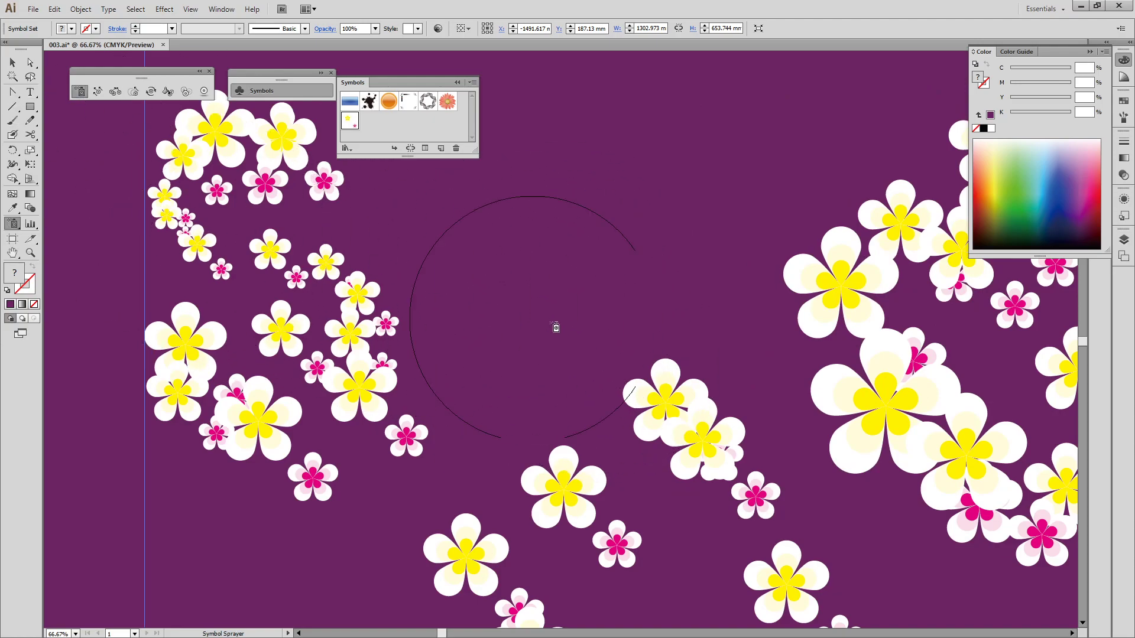
{"action": "left_click", "coordinate": [536, 316]}
{"action": "mouse_move", "coordinate": [734, 246]}
{"action": "left_mouse_down"}
{"action": "mouse_move", "coordinate": [585, 420]}
{"action": "mouse_move", "coordinate": [697, 271]}
{"action": "mouse_move", "coordinate": [663, 406]}
{"action": "mouse_move", "coordinate": [438, 315]}
{"action": "mouse_move", "coordinate": [833, 227]}
{"action": "left_mouse_up"}
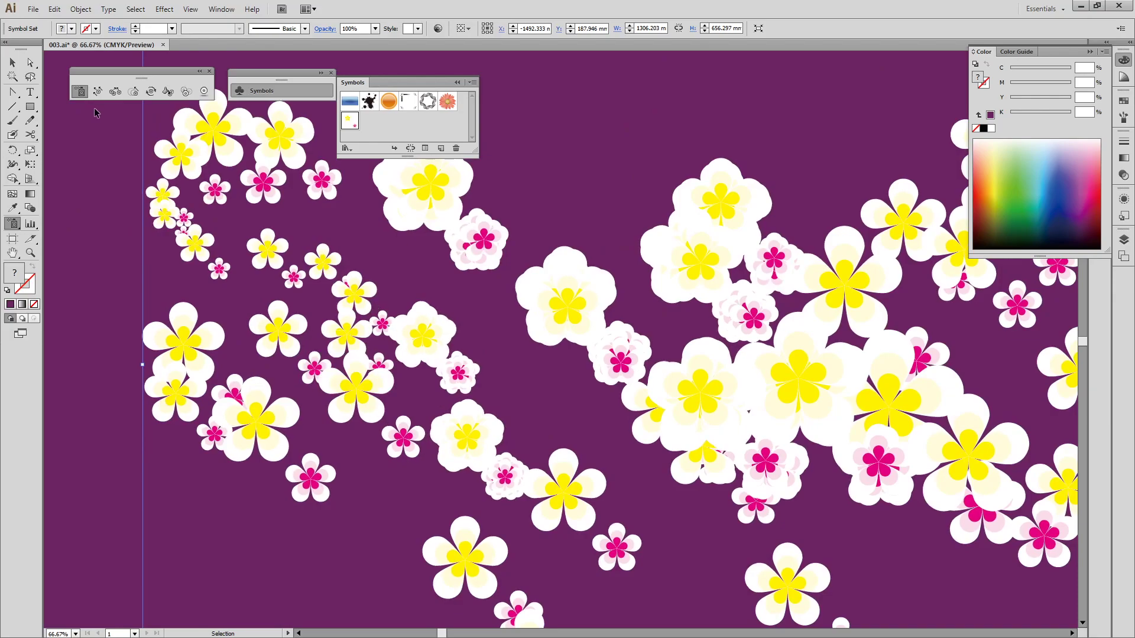
{"action": "double_click", "coordinate": [83, 93]}
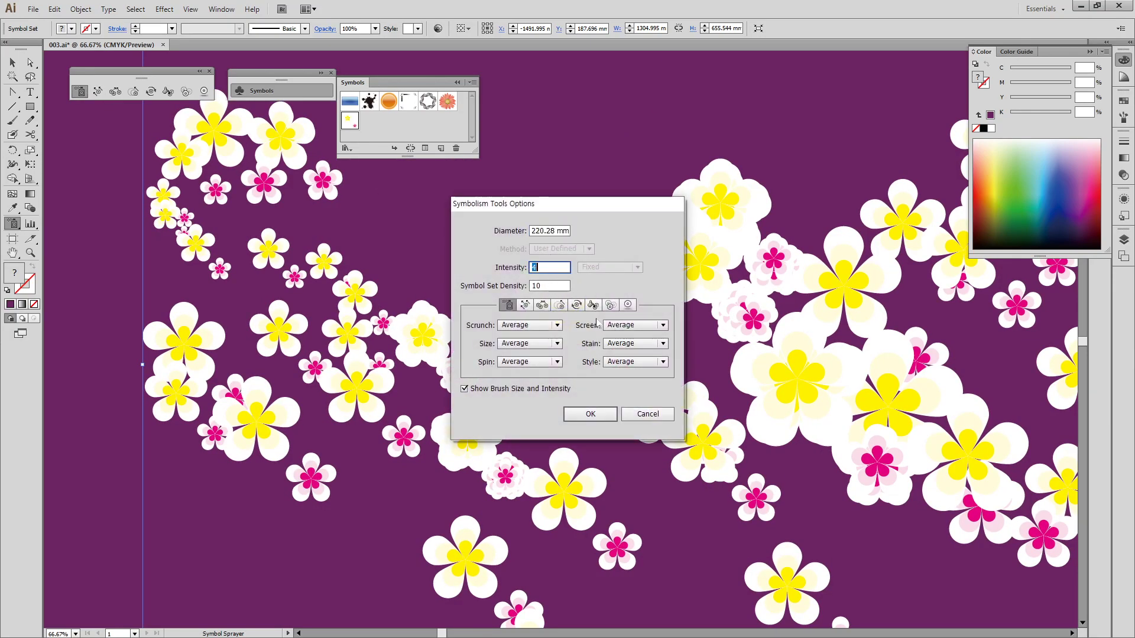
{"action": "left_click", "coordinate": [594, 414]}
{"action": "mouse_move", "coordinate": [539, 223]}
{"action": "left_mouse_down"}
{"action": "mouse_move", "coordinate": [640, 153]}
{"action": "mouse_move", "coordinate": [422, 249]}
{"action": "mouse_move", "coordinate": [554, 332]}
{"action": "left_mouse_up"}
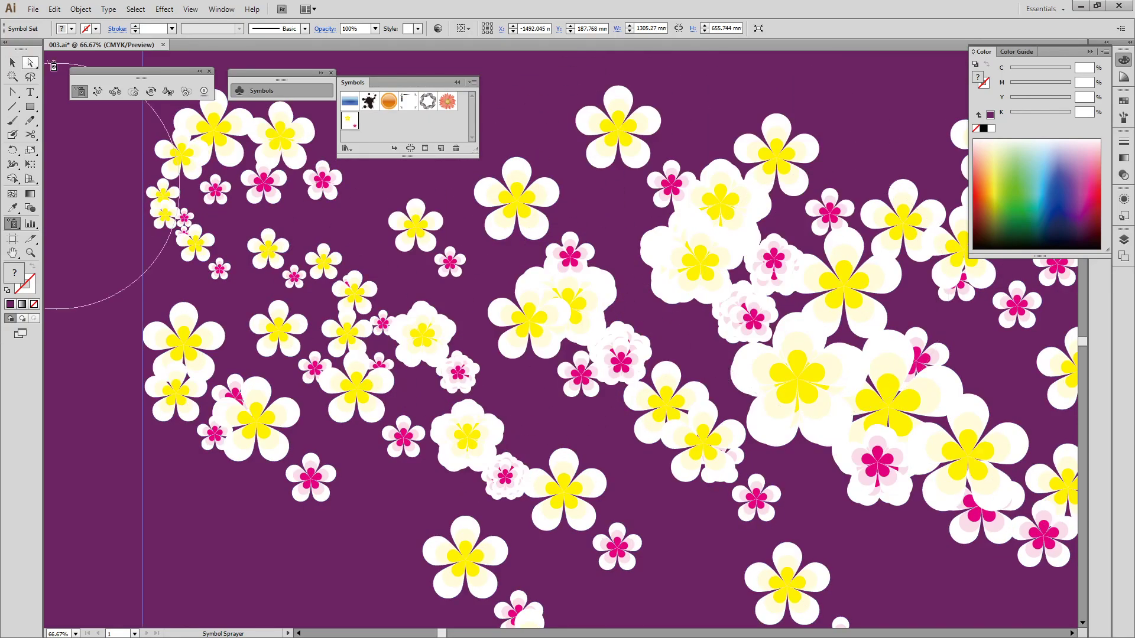
- Rotate the flowers in the centre and lower part of the set in different directions with the Symbol Spinner
{"action": "left_click", "coordinate": [133, 94]}
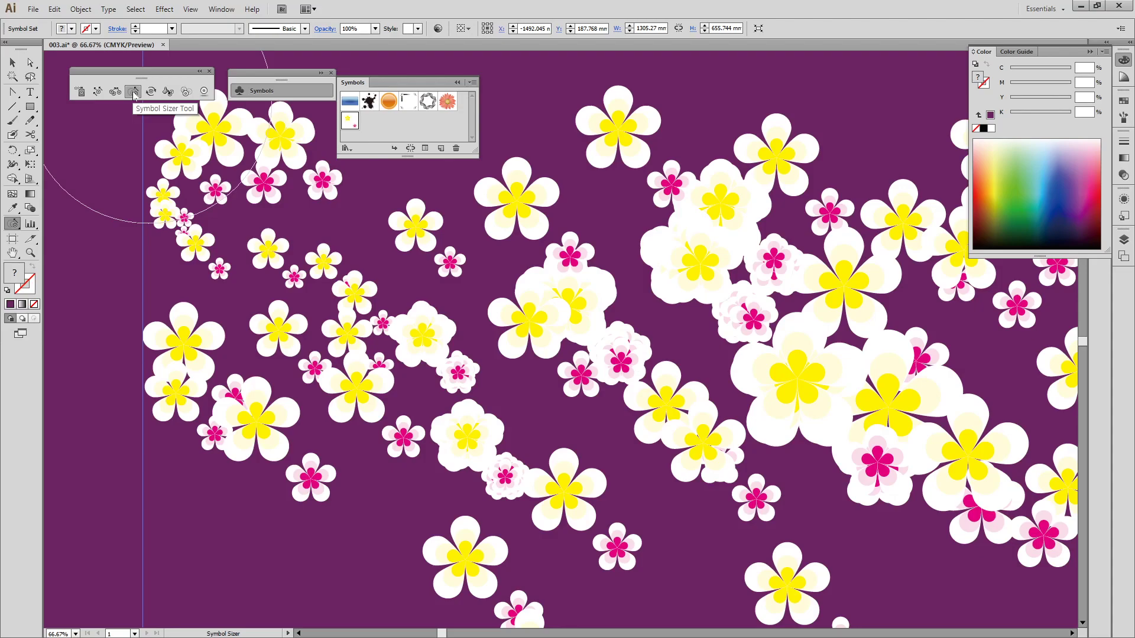
{"action": "left_click", "coordinate": [151, 93]}
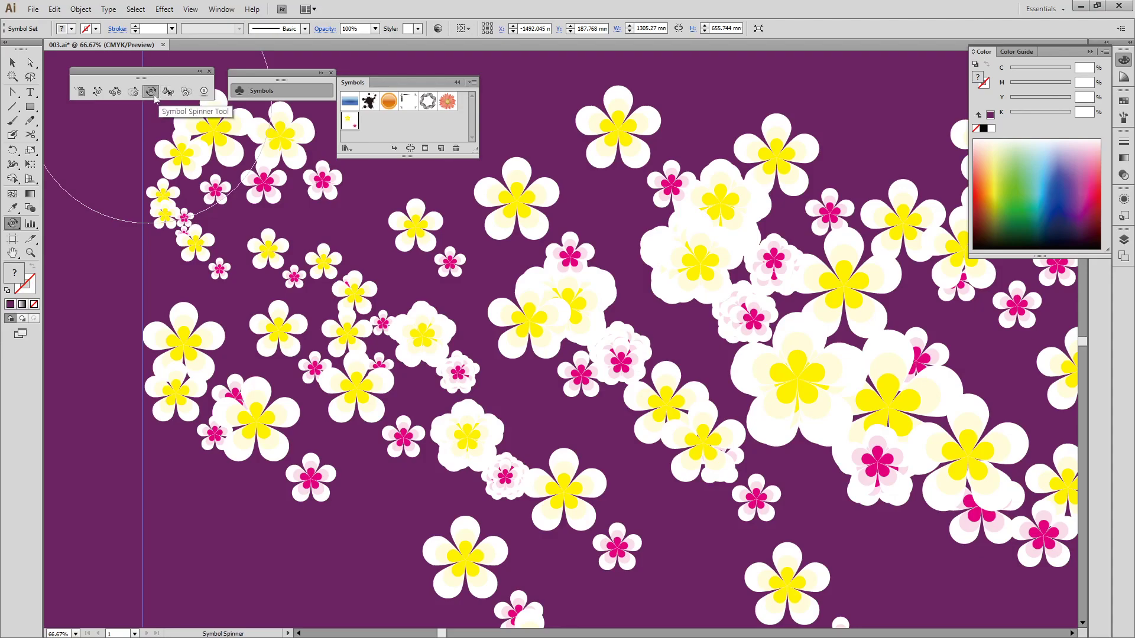
{"action": "mouse_move", "coordinate": [594, 346]}
{"action": "left_mouse_down"}
{"action": "mouse_move", "coordinate": [519, 216]}
{"action": "mouse_move", "coordinate": [461, 258]}
{"action": "mouse_move", "coordinate": [386, 255]}
{"action": "mouse_move", "coordinate": [445, 384]}
{"action": "left_mouse_up"}
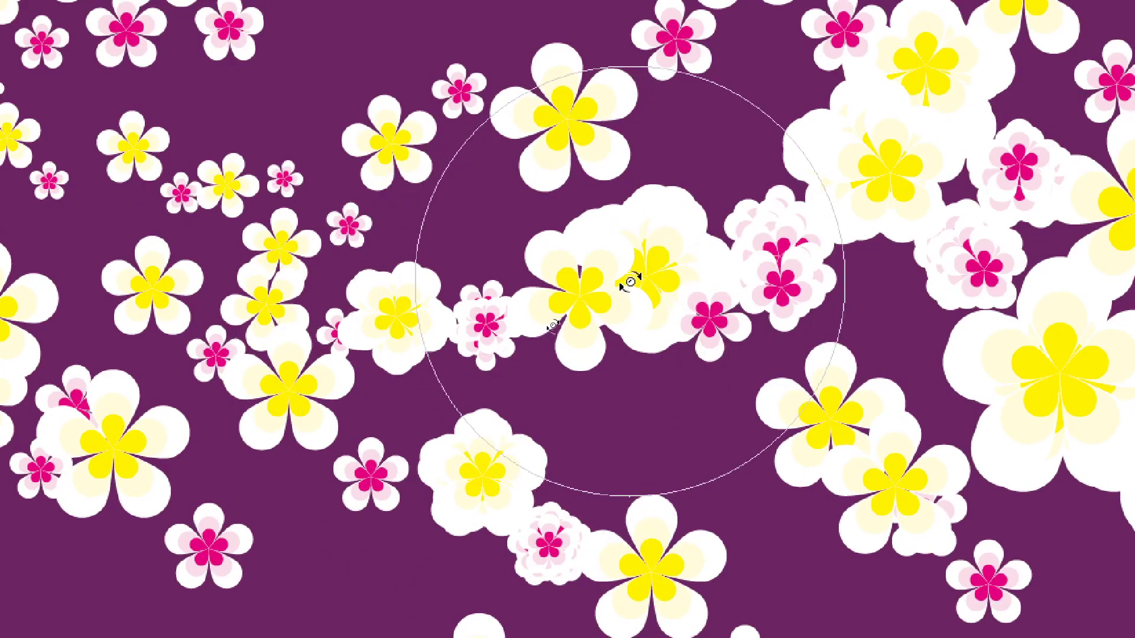
{"action": "left_click_drag", "start_coordinate": [538, 326], "coordinate": [552, 313]}
{"action": "left_click_drag", "start_coordinate": [633, 255], "coordinate": [675, 231]}
{"action": "mouse_move", "coordinate": [655, 234]}
{"action": "left_mouse_down"}
{"action": "mouse_move", "coordinate": [614, 268]}
{"action": "mouse_move", "coordinate": [648, 238]}
{"action": "mouse_move", "coordinate": [706, 234]}
{"action": "mouse_move", "coordinate": [662, 217]}
{"action": "mouse_move", "coordinate": [600, 233]}
{"action": "left_mouse_up"}
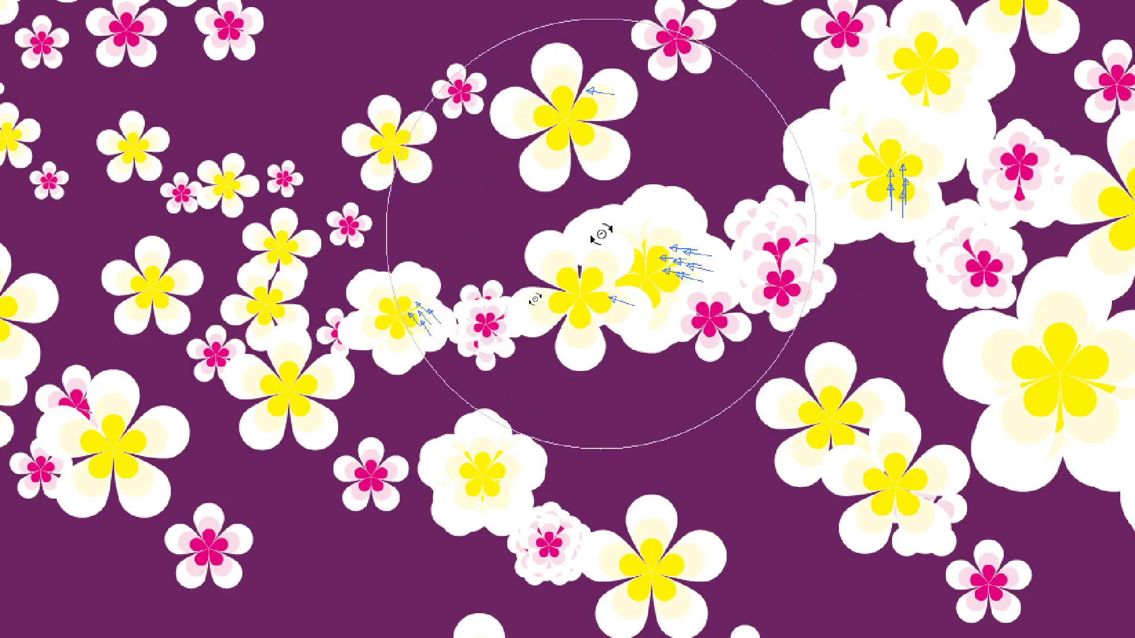
{"action": "scroll", "coordinate": [362, 552], "scroll_direction": "down", "scroll_amount": 1}
{"action": "mouse_move", "coordinate": [668, 492]}
{"action": "left_mouse_down"}
{"action": "mouse_move", "coordinate": [687, 451]}
{"action": "mouse_move", "coordinate": [677, 414]}
{"action": "mouse_move", "coordinate": [835, 255]}
{"action": "mouse_move", "coordinate": [934, 222]}
{"action": "mouse_move", "coordinate": [980, 292]}
{"action": "mouse_move", "coordinate": [902, 412]}
{"action": "mouse_move", "coordinate": [786, 458]}
{"action": "left_mouse_up"}
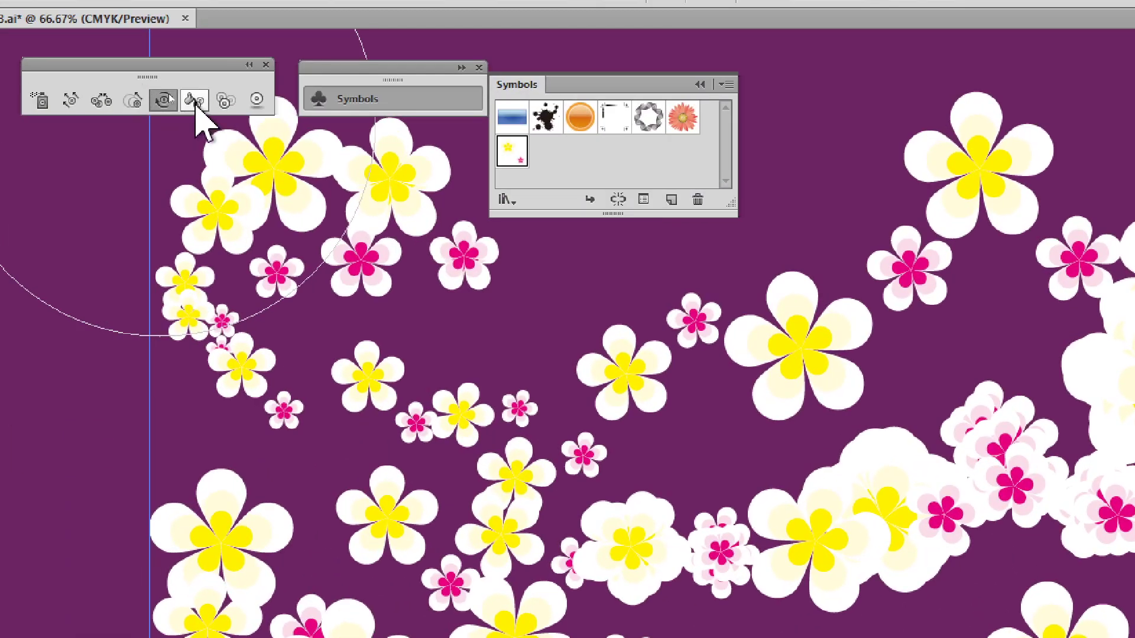
- Tint the flowers across the middle of the set green, C 60 and Y 100, with the Symbol Stainer
{"action": "left_click", "coordinate": [196, 101]}
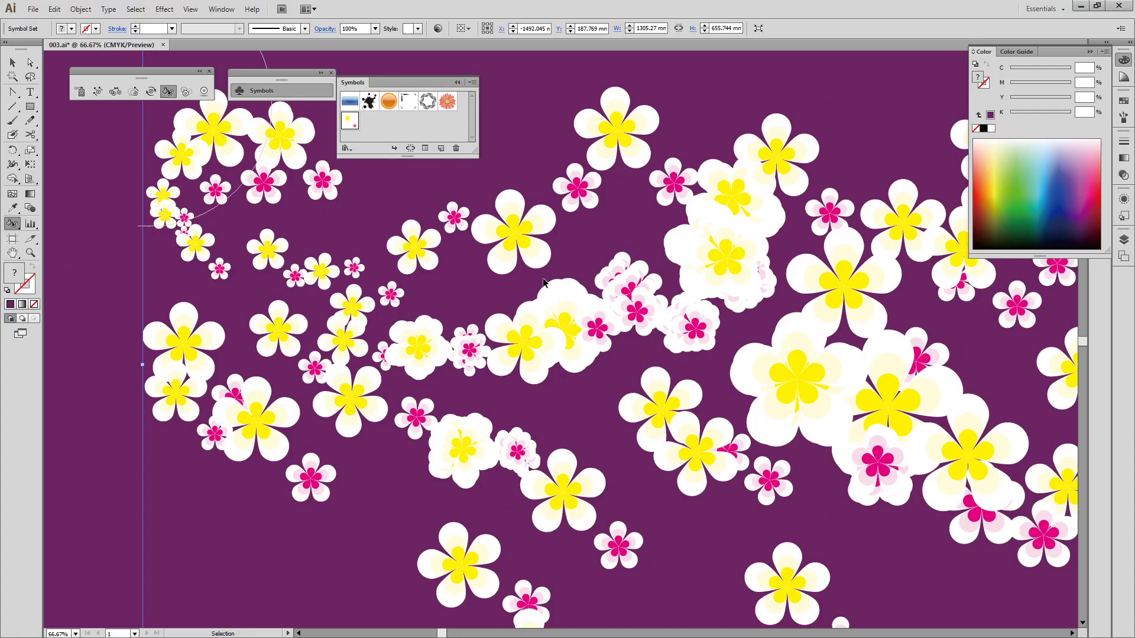
{"action": "left_click", "coordinate": [1063, 187]}
{"action": "left_click", "coordinate": [1063, 188]}
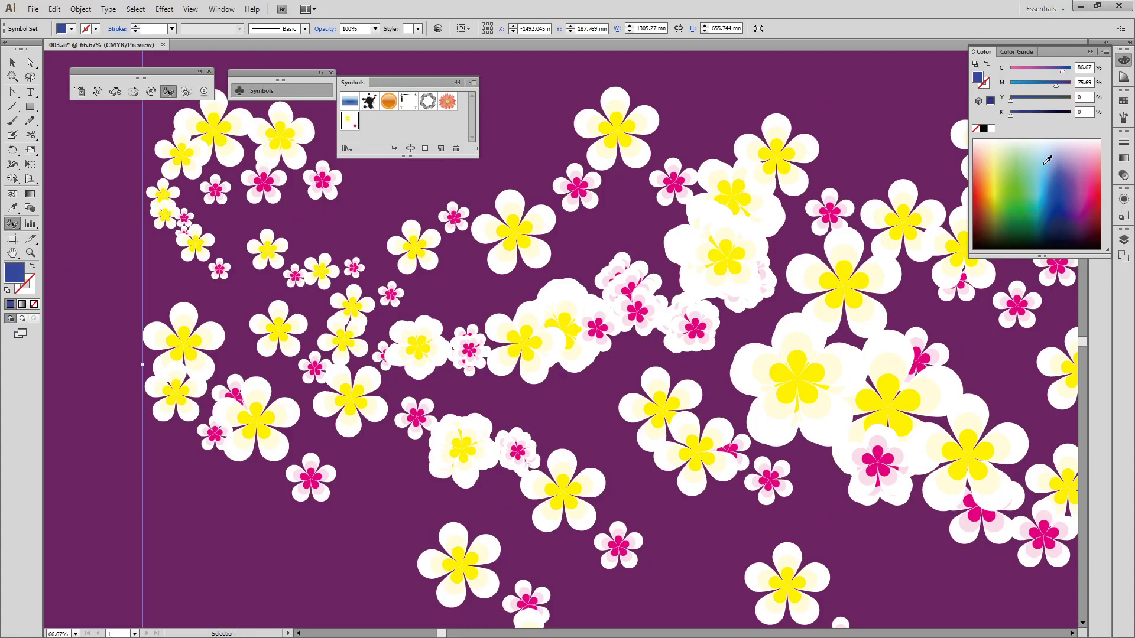
{"action": "left_click", "coordinate": [1008, 153]}
{"action": "left_click", "coordinate": [1009, 157]}
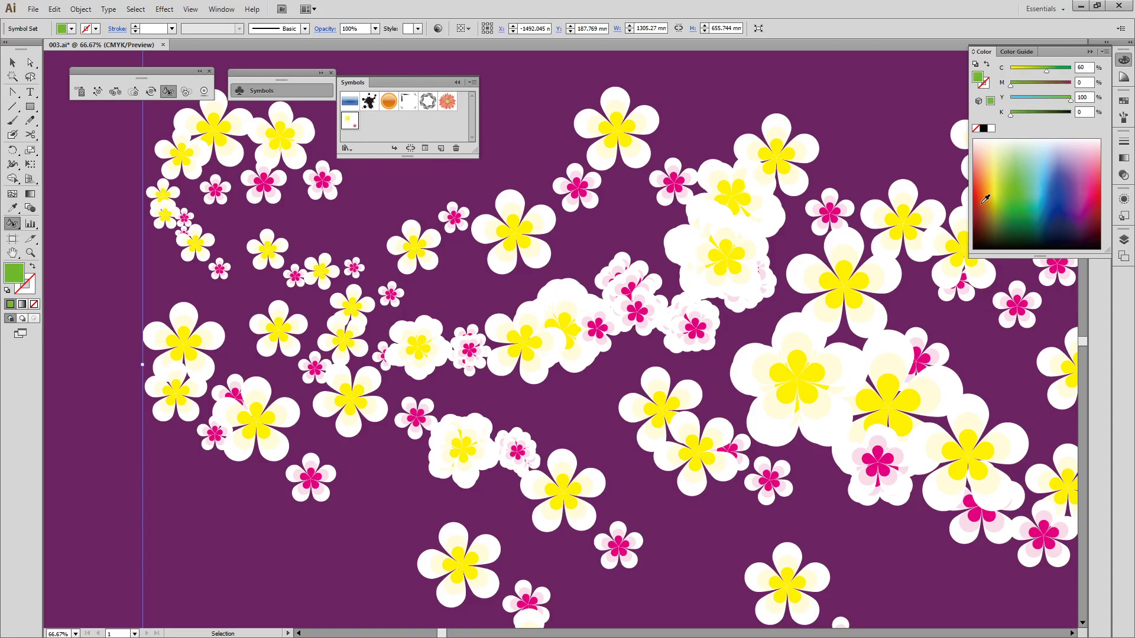
{"action": "mouse_move", "coordinate": [736, 236]}
{"action": "left_mouse_down"}
{"action": "mouse_move", "coordinate": [817, 286]}
{"action": "mouse_move", "coordinate": [829, 351]}
{"action": "mouse_move", "coordinate": [816, 402]}
{"action": "mouse_move", "coordinate": [782, 407]}
{"action": "mouse_move", "coordinate": [720, 384]}
{"action": "mouse_move", "coordinate": [612, 321]}
{"action": "mouse_move", "coordinate": [687, 219]}
{"action": "mouse_move", "coordinate": [763, 194]}
{"action": "mouse_move", "coordinate": [892, 290]}
{"action": "mouse_move", "coordinate": [857, 321]}
{"action": "mouse_move", "coordinate": [281, 312]}
{"action": "mouse_move", "coordinate": [372, 351]}
{"action": "mouse_move", "coordinate": [432, 323]}
{"action": "mouse_move", "coordinate": [429, 269]}
{"action": "left_mouse_up"}
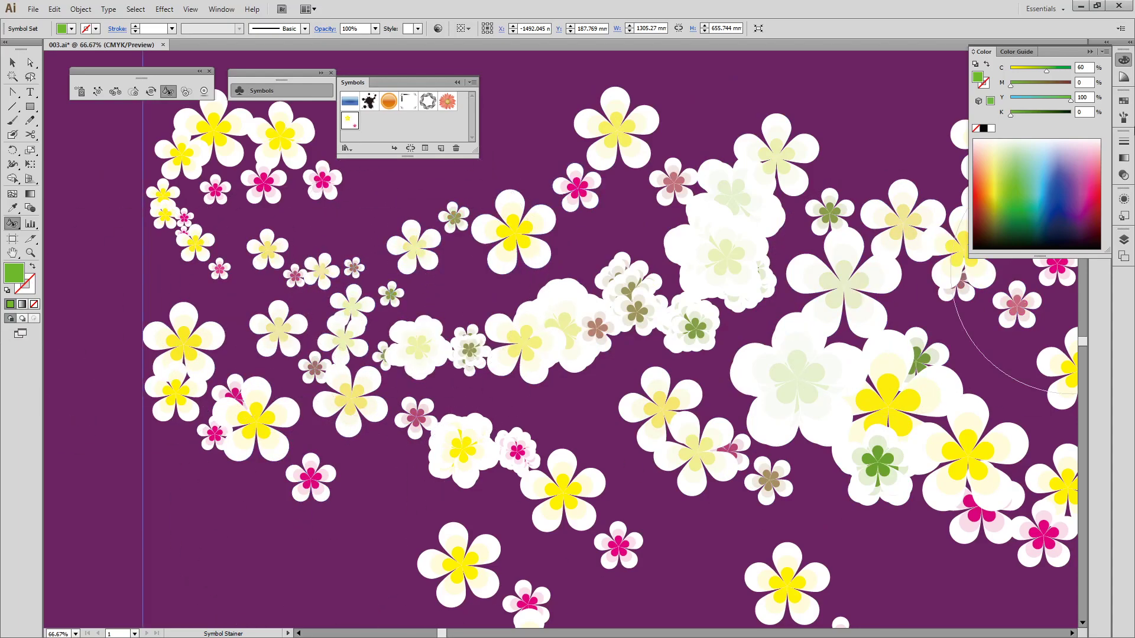
- Stain the flower cluster right of centre red, C 18.04, M 100 and Y 76.86
{"action": "left_click_drag", "start_coordinate": [1079, 170], "coordinate": [1096, 197]}
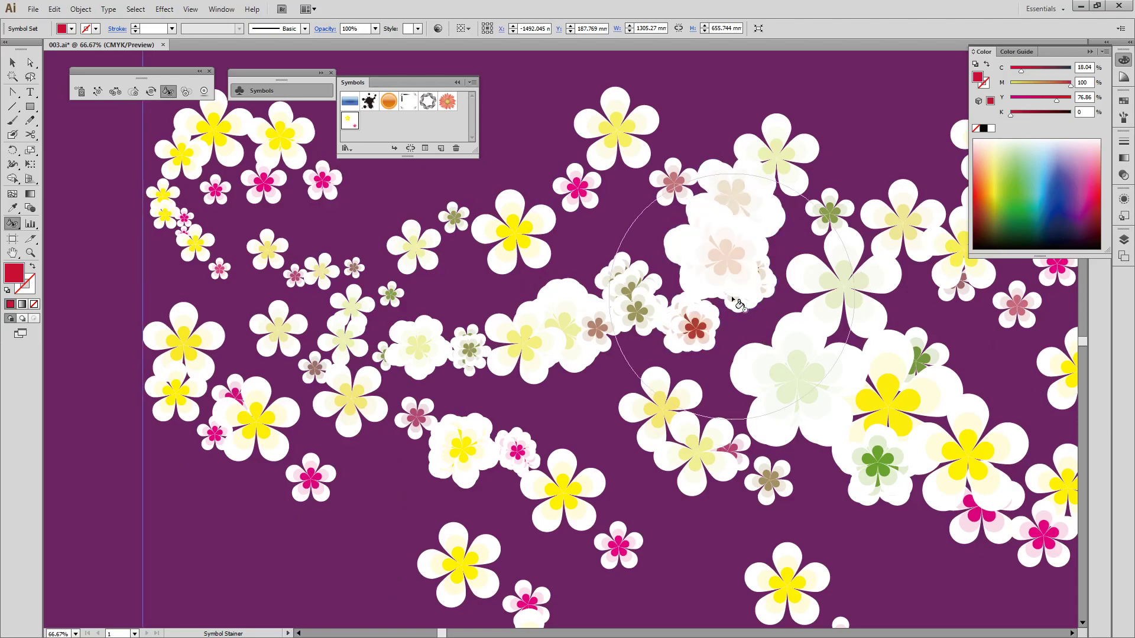
{"action": "left_click", "coordinate": [738, 303]}
{"action": "left_click_drag", "start_coordinate": [737, 303], "coordinate": [729, 126]}
{"action": "left_click_drag", "start_coordinate": [712, 268], "coordinate": [717, 266]}
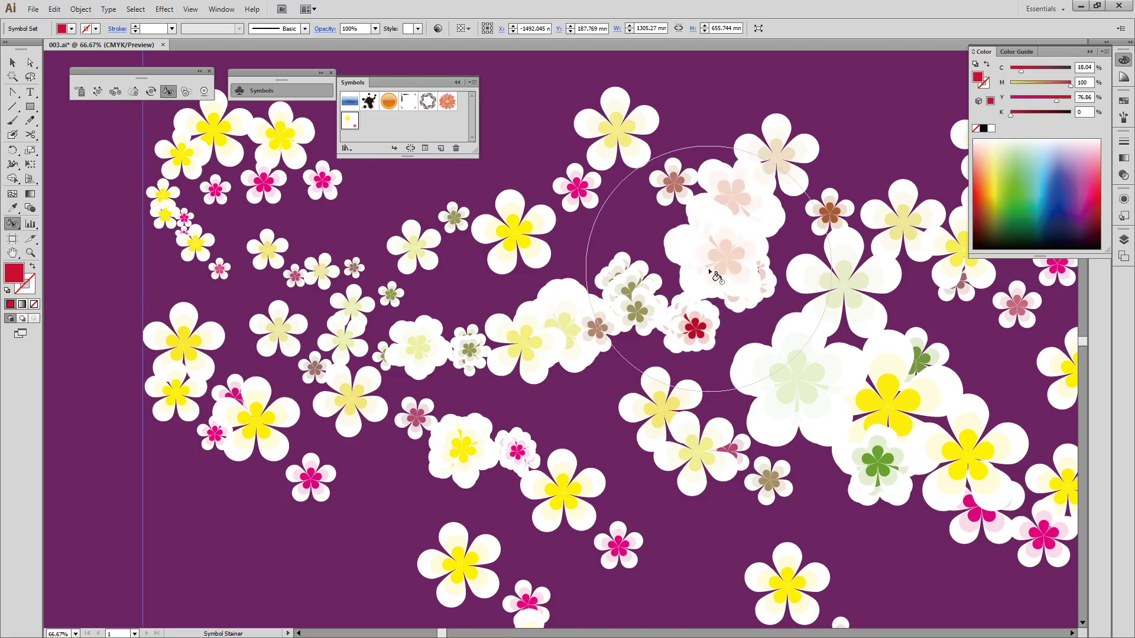
- Make flowers across the set semi-transparent with the Symbol Screener
{"action": "left_click", "coordinate": [185, 93]}
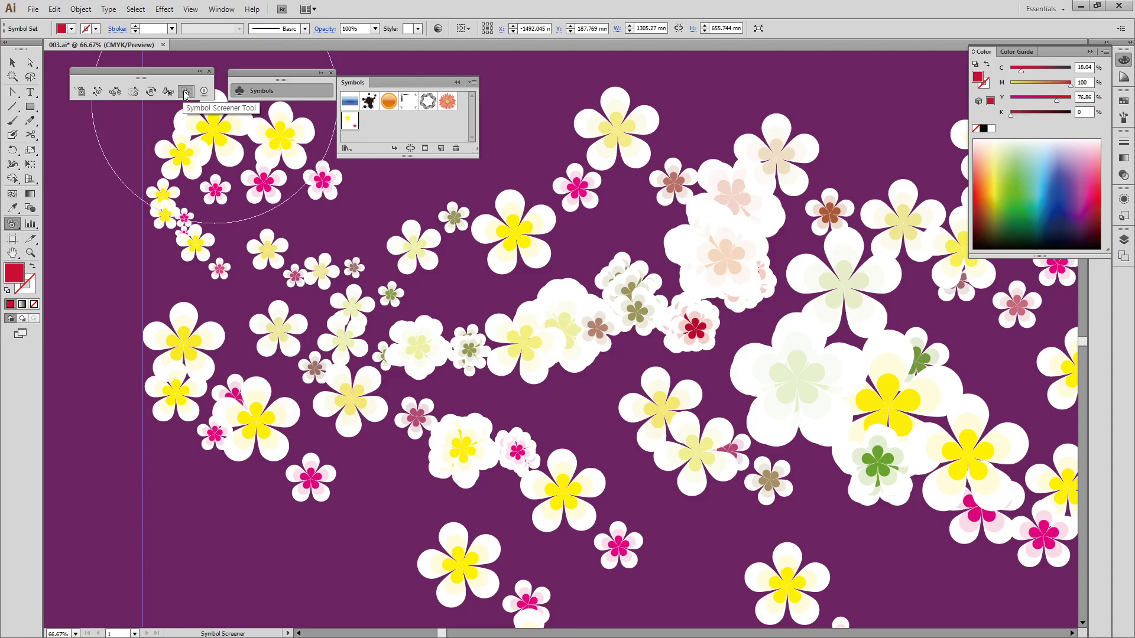
{"action": "mouse_move", "coordinate": [716, 234]}
{"action": "left_mouse_down"}
{"action": "mouse_move", "coordinate": [520, 313]}
{"action": "mouse_move", "coordinate": [727, 431]}
{"action": "mouse_move", "coordinate": [762, 426]}
{"action": "mouse_move", "coordinate": [883, 340]}
{"action": "mouse_move", "coordinate": [880, 366]}
{"action": "mouse_move", "coordinate": [674, 508]}
{"action": "mouse_move", "coordinate": [398, 473]}
{"action": "mouse_move", "coordinate": [221, 261]}
{"action": "mouse_move", "coordinate": [249, 195]}
{"action": "mouse_move", "coordinate": [413, 248]}
{"action": "mouse_move", "coordinate": [709, 230]}
{"action": "mouse_move", "coordinate": [509, 434]}
{"action": "mouse_move", "coordinate": [363, 435]}
{"action": "mouse_move", "coordinate": [392, 539]}
{"action": "mouse_move", "coordinate": [411, 365]}
{"action": "left_mouse_up"}
{"action": "key", "text": "v"}
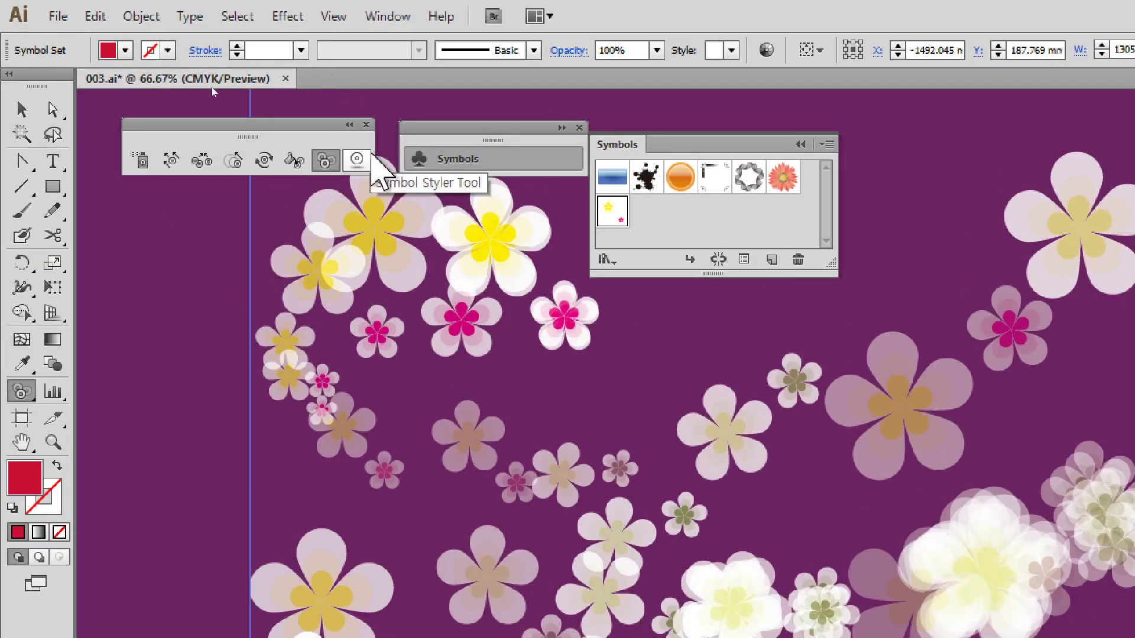
- Activate the Symbol Styler tool and display the available graphic styles for the flower symbol set
{"action": "left_click", "coordinate": [358, 160]}
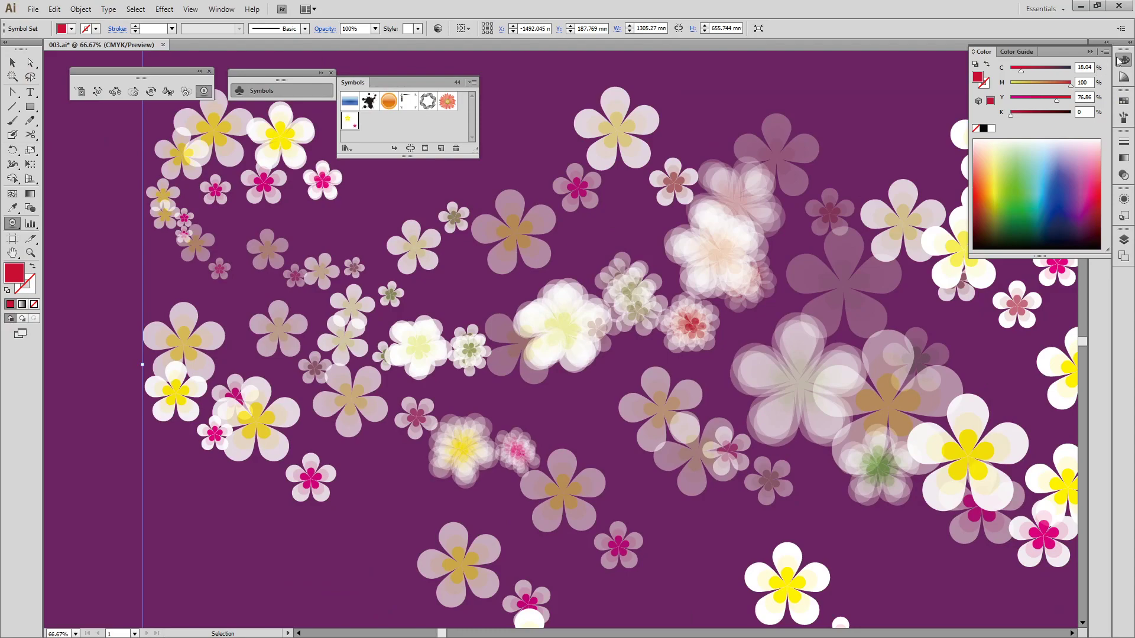
{"action": "left_click", "coordinate": [1123, 60]}
{"action": "left_click", "coordinate": [1122, 217]}
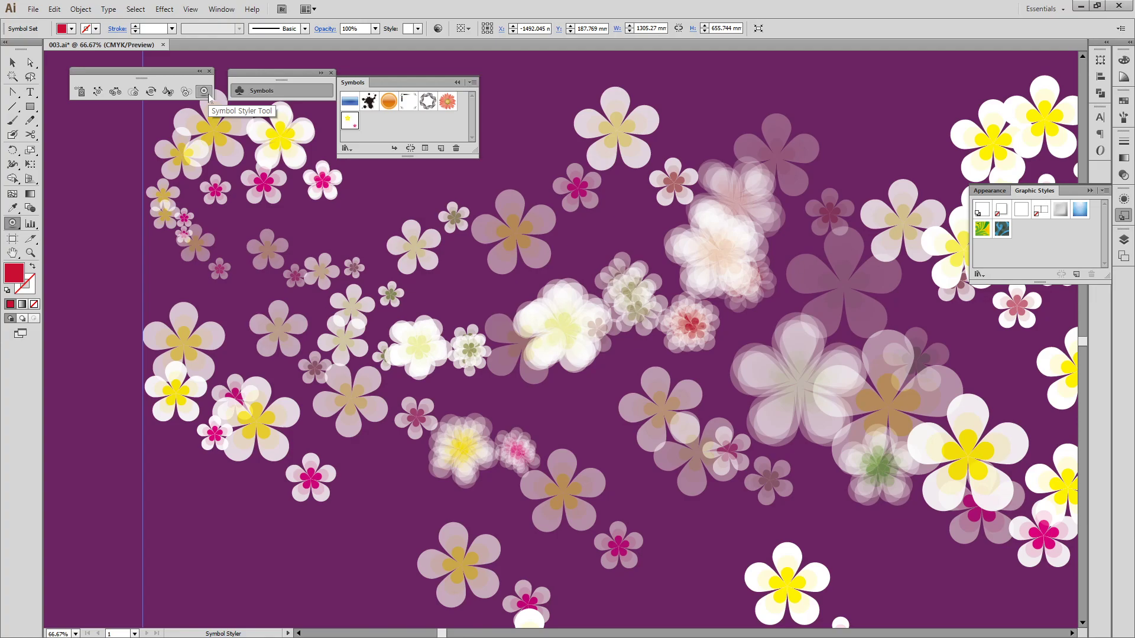
{"action": "key", "text": "ctrl+minus"}
{"action": "key", "text": "ctrl+minus"}
{"action": "key", "text": "ctrl+minus"}
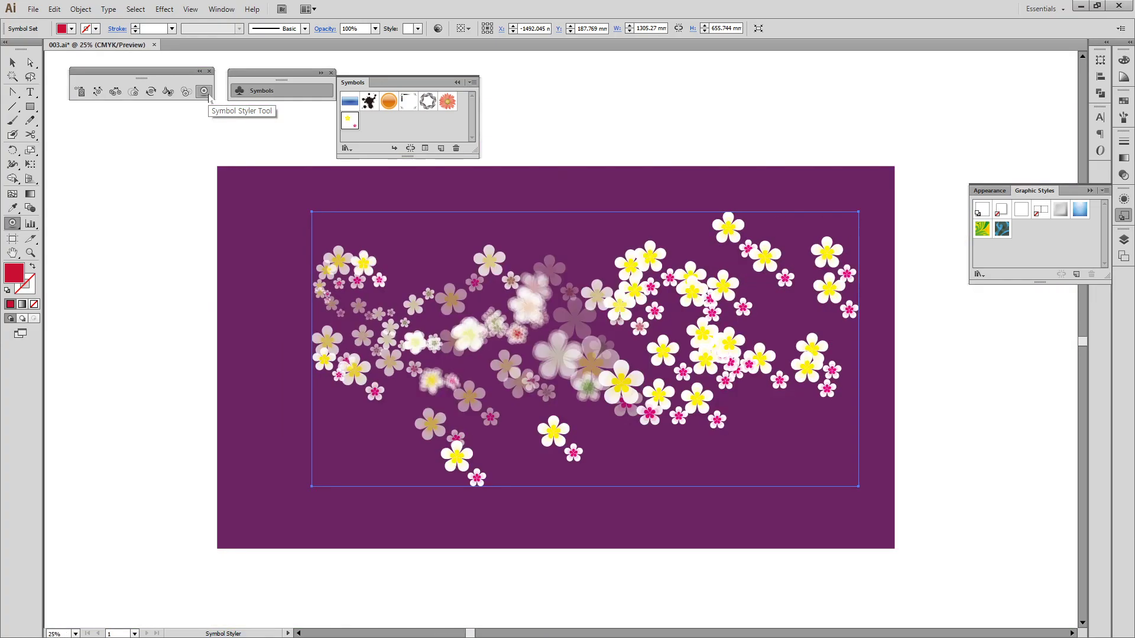
- Delete the practice flower symbol set together with the purple rectangle behind it
{"action": "key", "text": "v"}
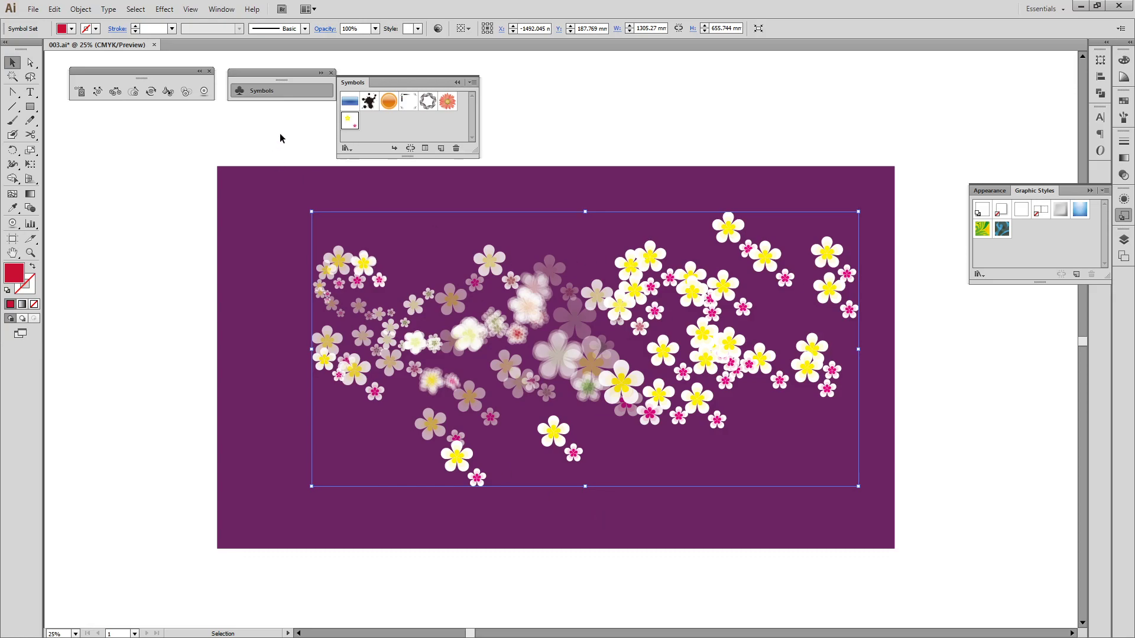
{"action": "left_click", "coordinate": [543, 173]}
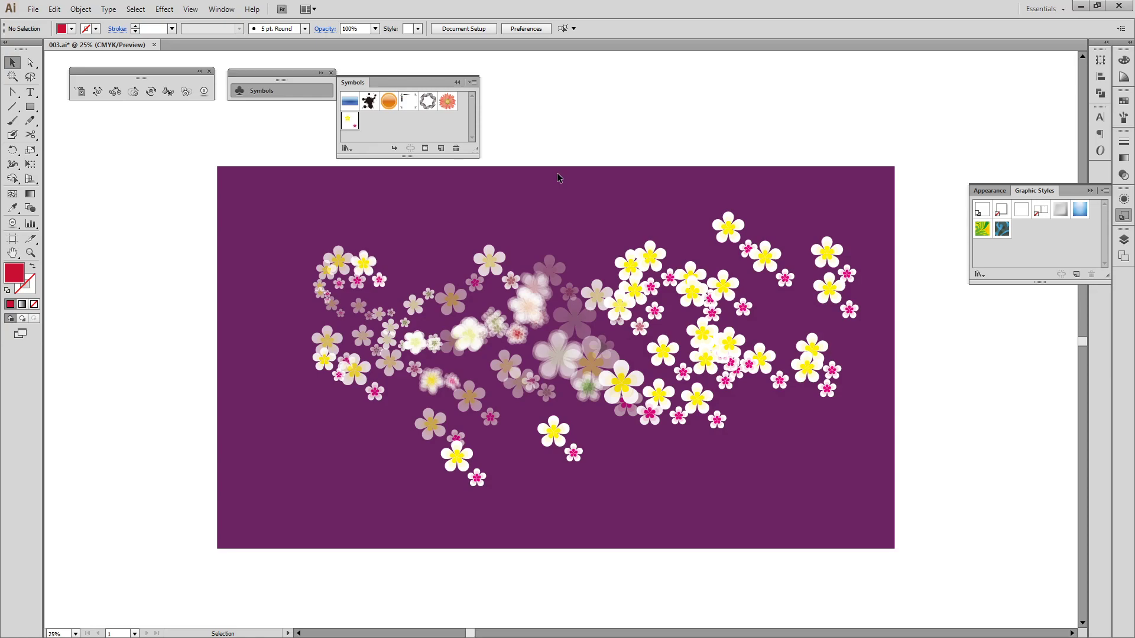
{"action": "left_click", "coordinate": [639, 321]}
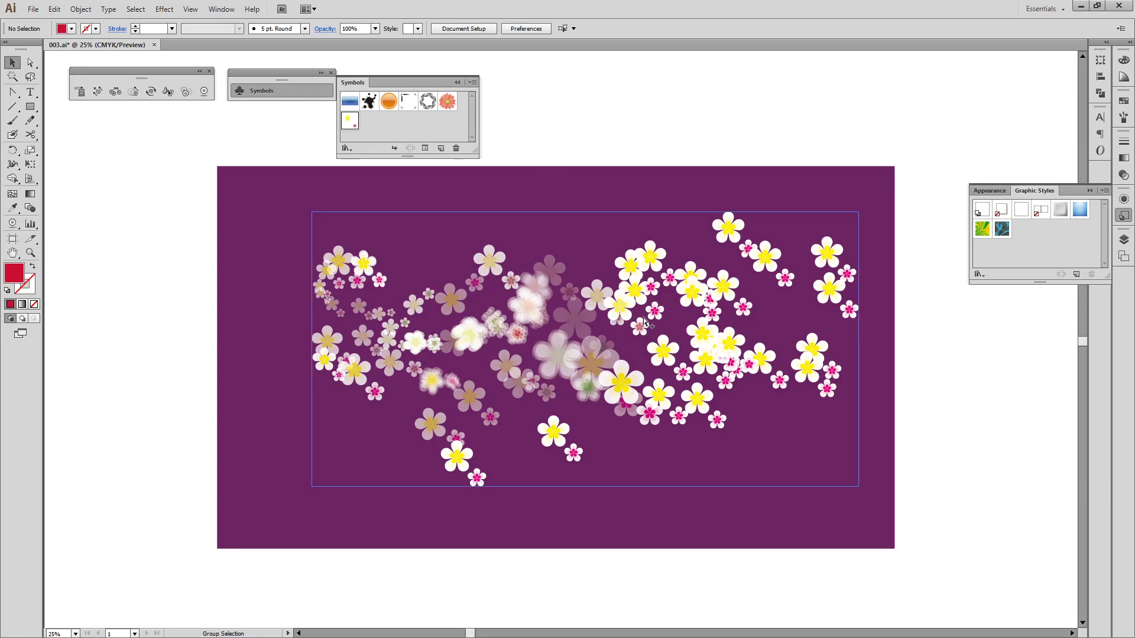
{"action": "left_click", "coordinate": [649, 322]}
{"action": "left_click_drag", "start_coordinate": [647, 105], "coordinate": [824, 303]}
{"action": "key", "text": "Delete"}
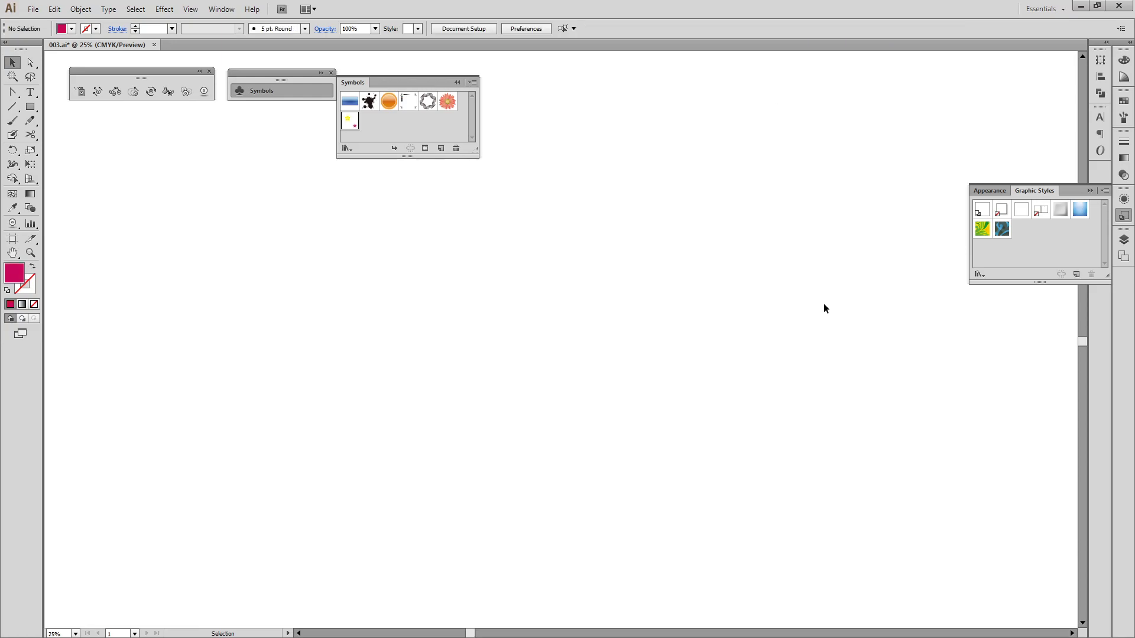
- Scale down the two-flower artwork with its grey square and place it beside the page's upper-left corner
{"action": "scroll", "coordinate": [380, 393], "scroll_direction": "right", "scroll_amount": 10}
{"action": "left_click_drag", "start_coordinate": [184, 180], "coordinate": [307, 275]}
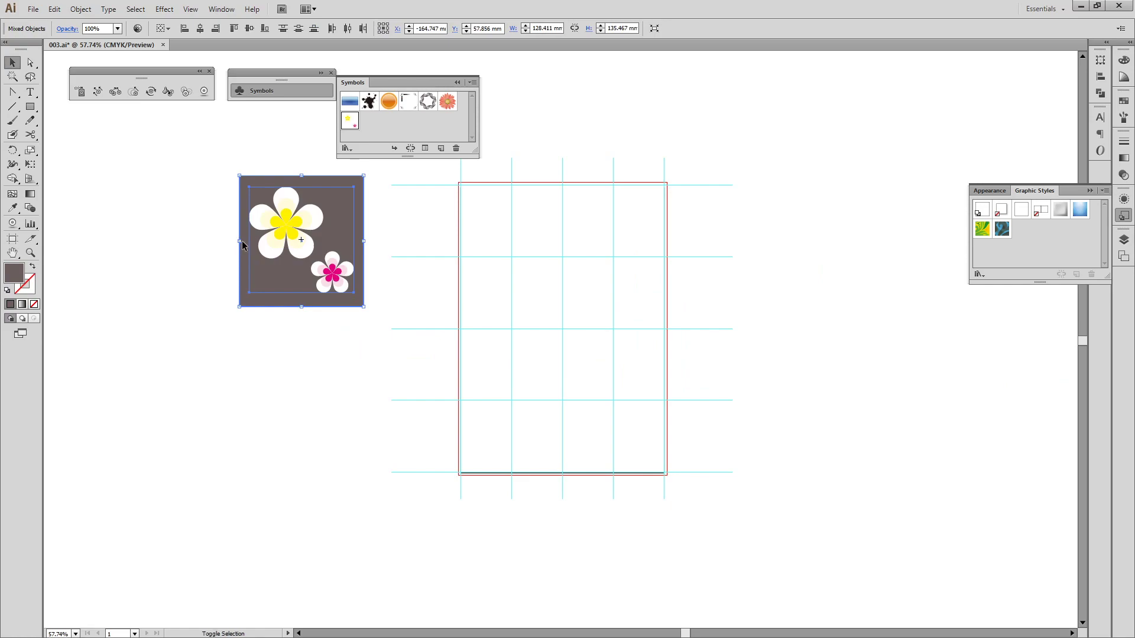
{"action": "left_click_drag", "start_coordinate": [240, 242], "coordinate": [377, 237]}
{"action": "left_click", "coordinate": [565, 424]}
{"action": "left_click_drag", "start_coordinate": [582, 393], "coordinate": [520, 469]}
{"action": "left_click_drag", "start_coordinate": [333, 231], "coordinate": [673, 582]}
{"action": "scroll", "coordinate": [755, 499], "scroll_direction": "left", "scroll_amount": 3}
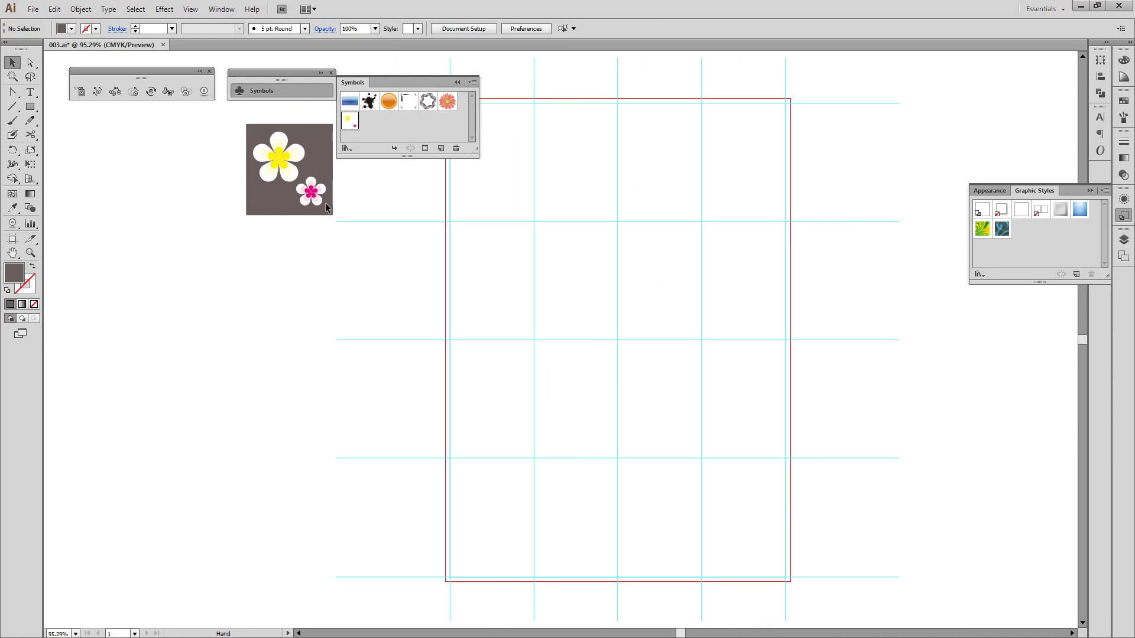
- Dock the Symbols palette with the other collapsed palettes and check the Mesh specification in the exam PDF in Acrobat Reader
{"action": "left_click_drag", "start_coordinate": [285, 83], "coordinate": [1123, 116]}
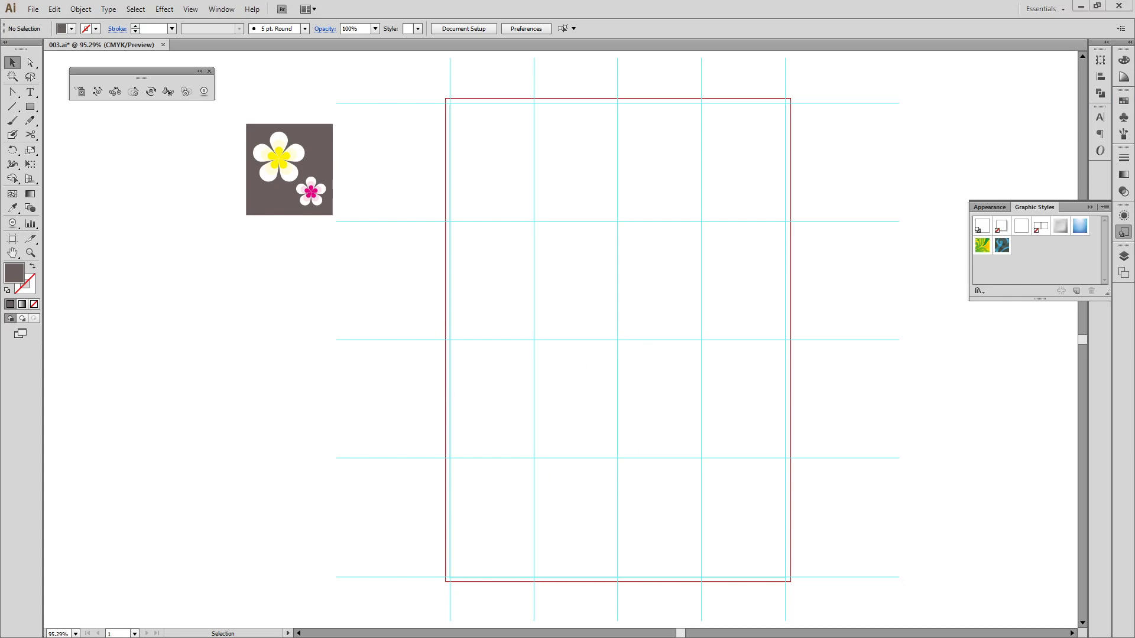
{"action": "key", "text": "alt+Tab"}
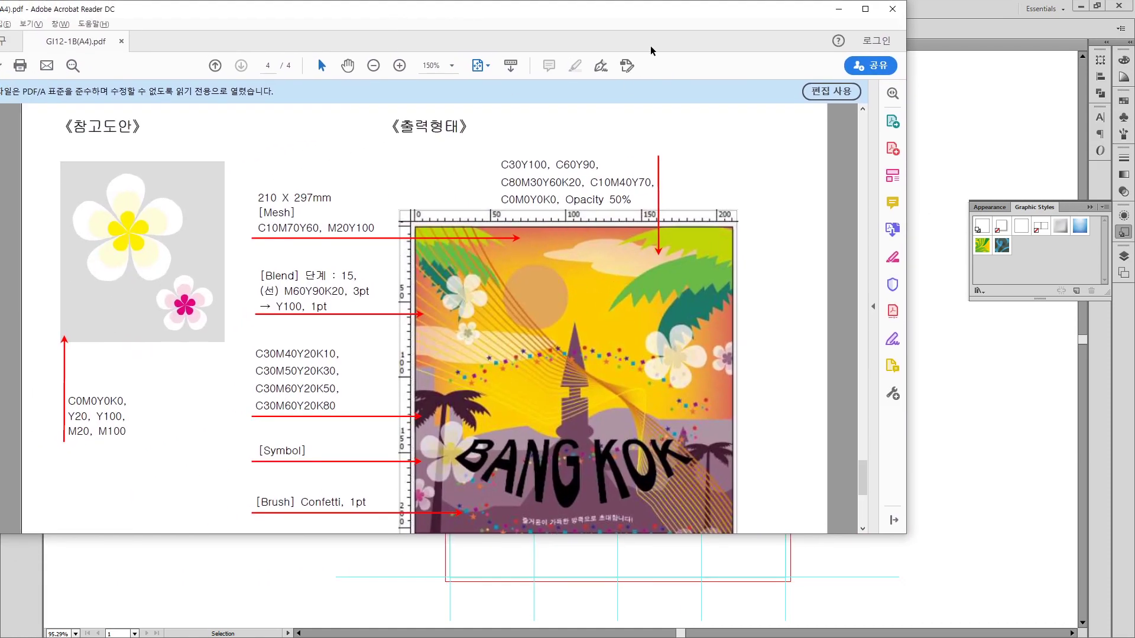
{"action": "left_click_drag", "start_coordinate": [264, 214], "coordinate": [294, 215]}
{"action": "key", "text": "alt+Tab"}
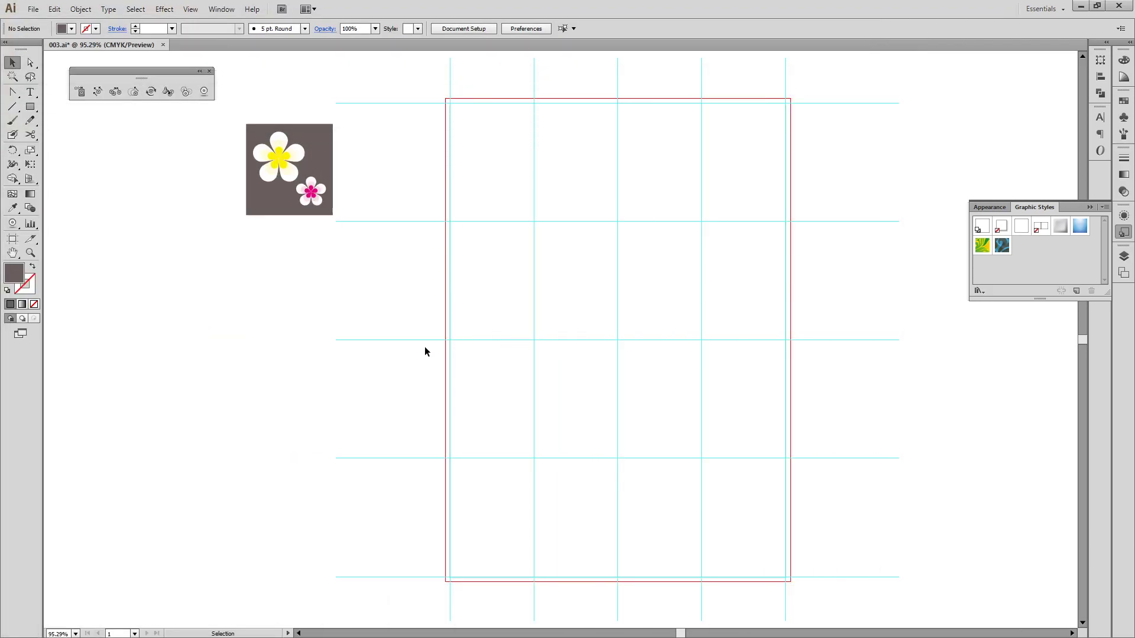
- Draw a rectangle about 169 x 200 mm in the empty area left of the page and flower artwork
{"action": "left_click_drag", "start_coordinate": [396, 345], "coordinate": [612, 329]}
{"action": "key", "text": "m"}
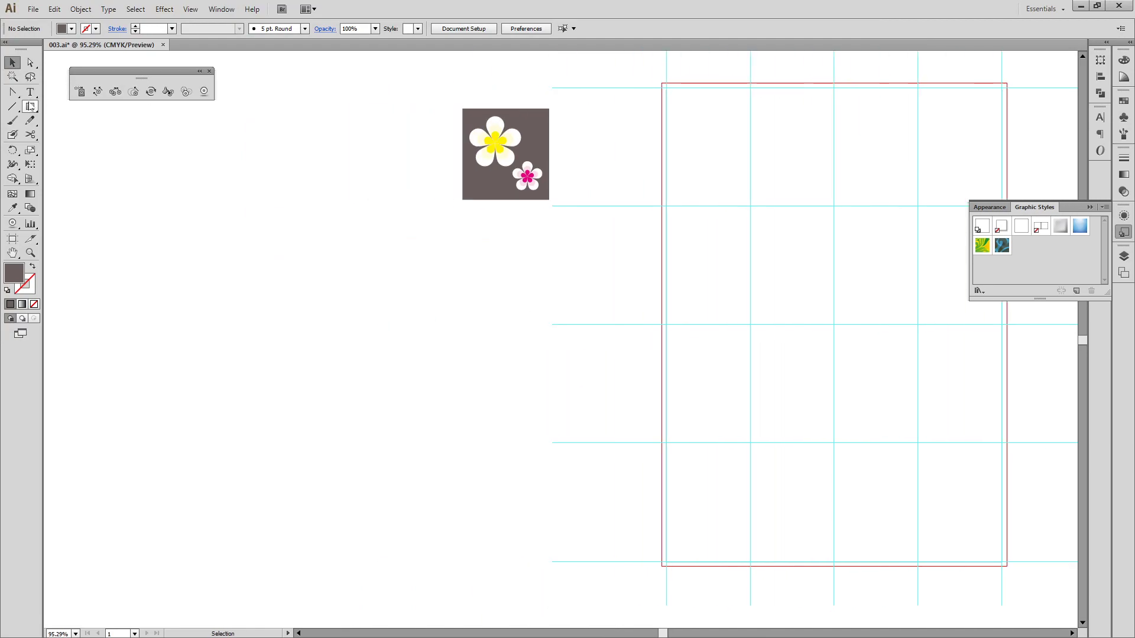
{"action": "mouse_move", "coordinate": [171, 200]}
{"action": "left_mouse_down"}
{"action": "mouse_move", "coordinate": [449, 296]}
{"action": "mouse_move", "coordinate": [459, 467]}
{"action": "mouse_move", "coordinate": [442, 519]}
{"action": "left_mouse_up"}
{"action": "left_click_drag", "start_coordinate": [108, 158], "coordinate": [519, 571]}
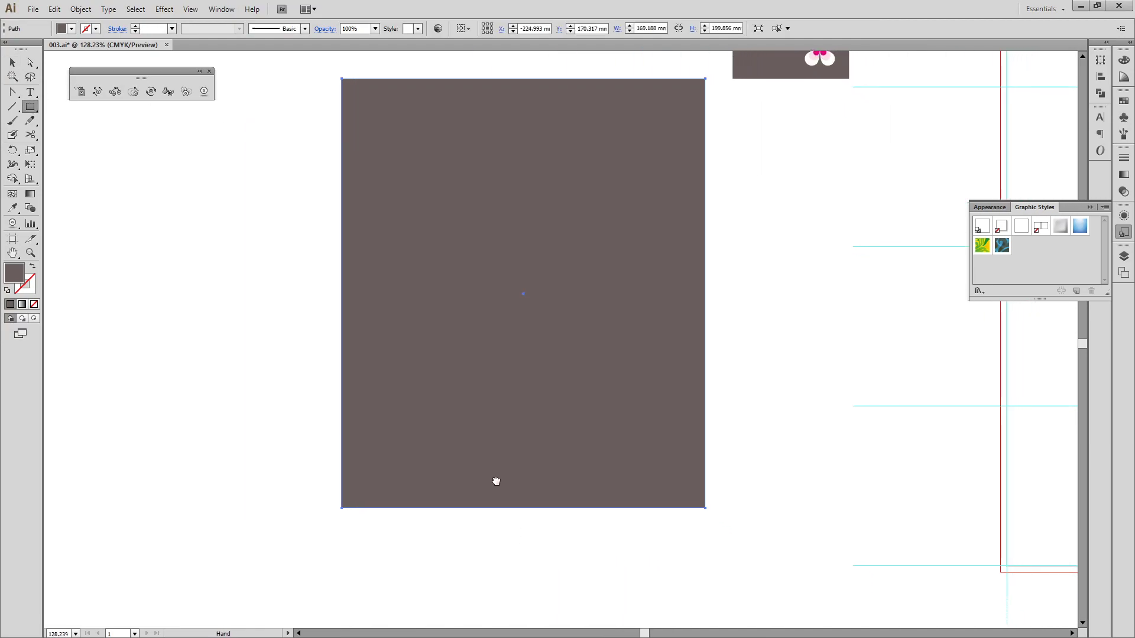
{"action": "key", "text": "ctrl"}
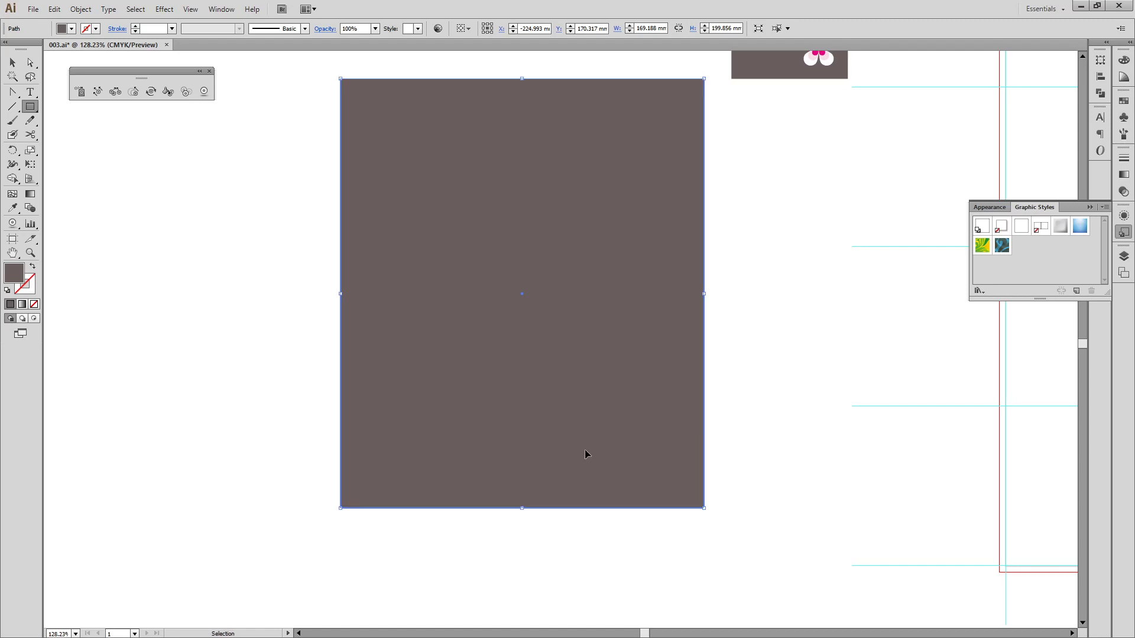
- Fill the practice rectangle with beige, C 5, M 12, Y 41, K 12
{"action": "left_click", "coordinate": [1123, 60]}
{"action": "left_click", "coordinate": [1019, 83]}
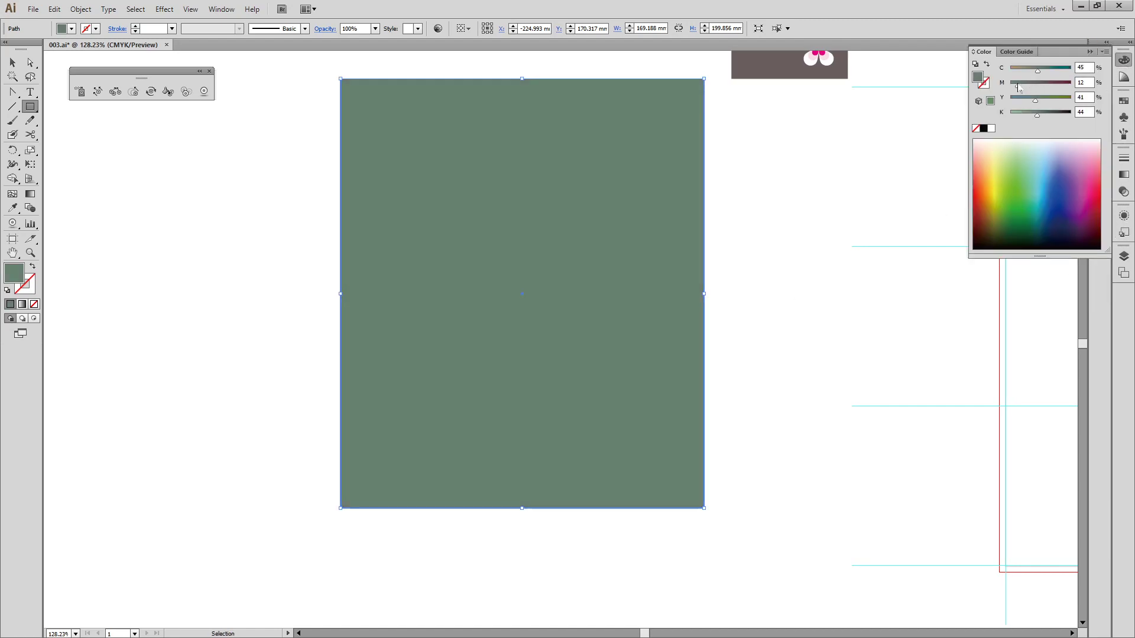
{"action": "left_click_drag", "start_coordinate": [1019, 76], "coordinate": [1013, 76]}
{"action": "left_click", "coordinate": [1017, 112]}
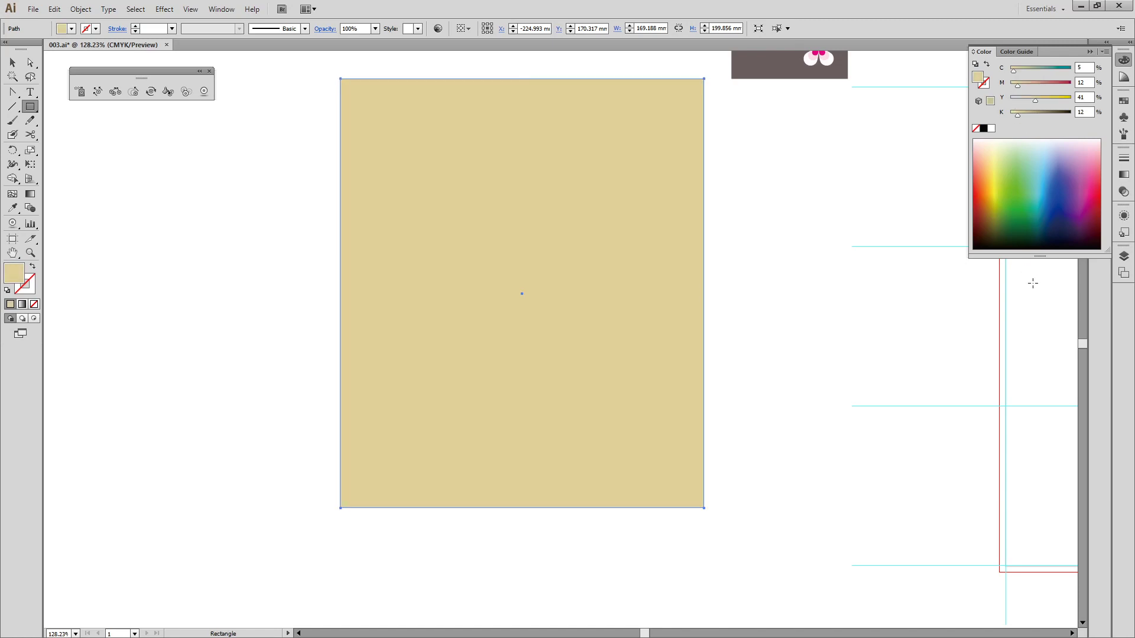
{"action": "key", "text": "ctrl"}
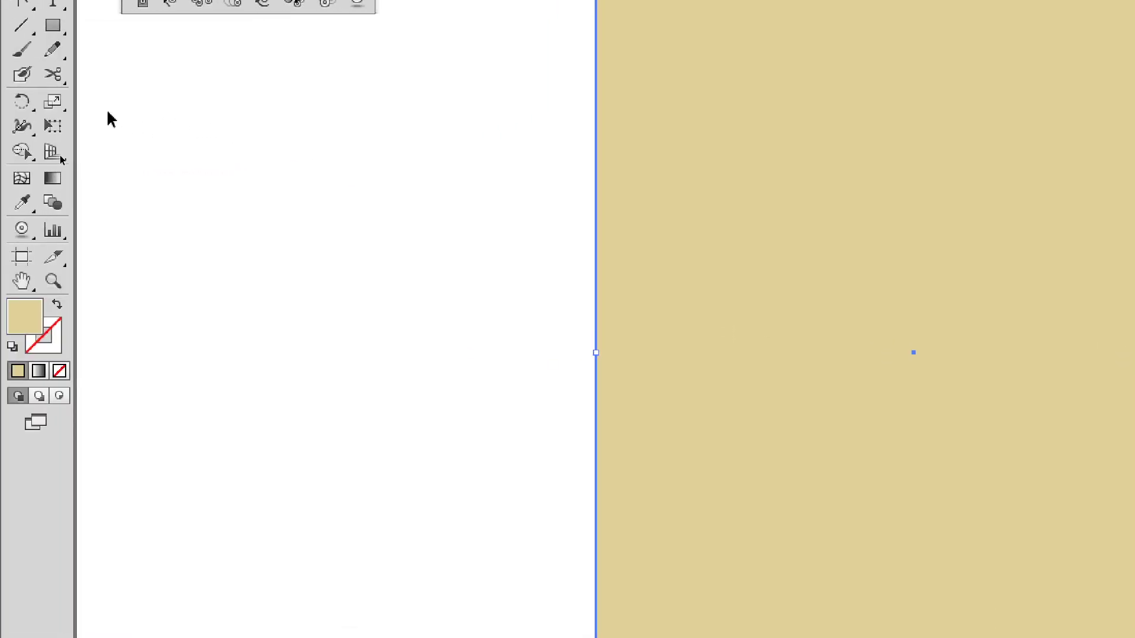
- Add a mesh point near the rectangle's upper-left corner with the Mesh tool, at about X -274 mm, Y 107 mm
{"action": "left_click", "coordinate": [24, 183]}
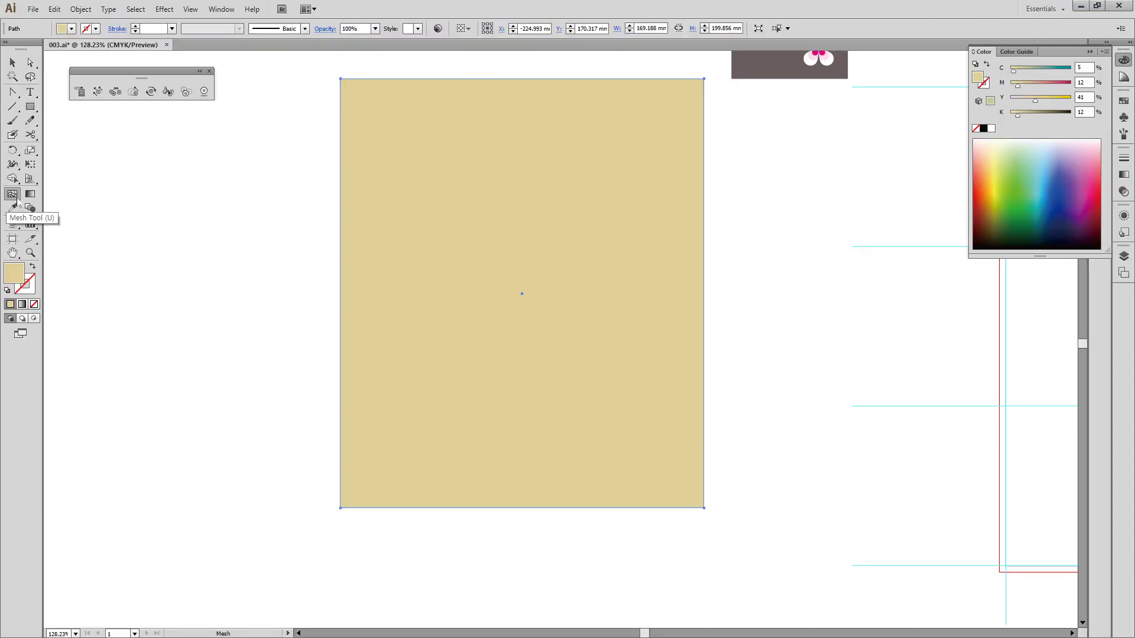
{"action": "left_click", "coordinate": [418, 157]}
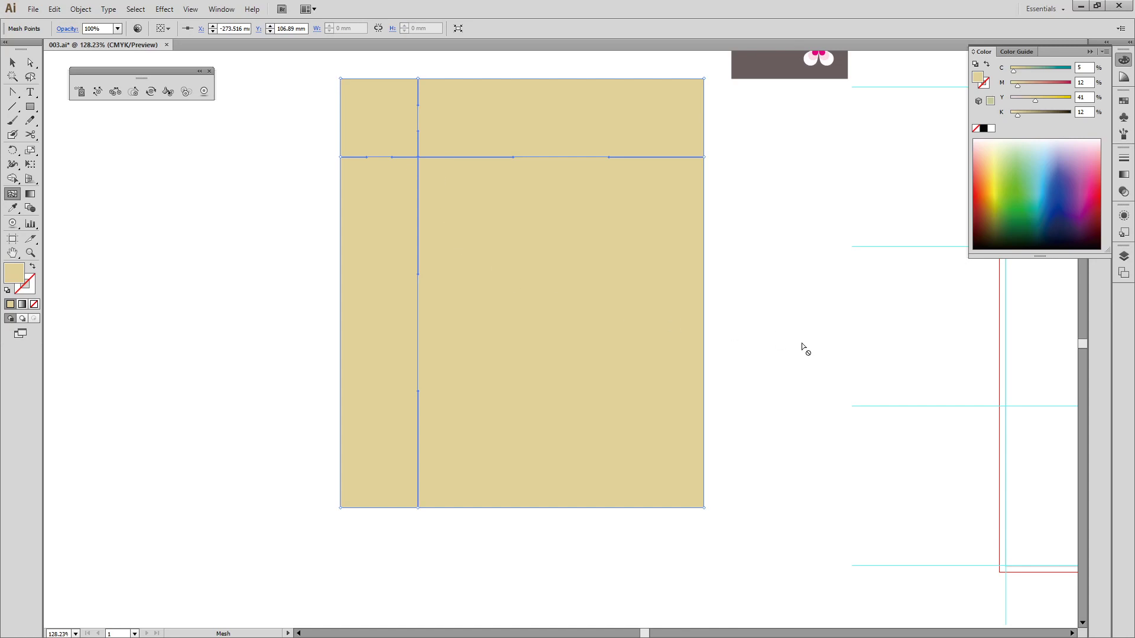
{"action": "key", "text": "ctrl"}
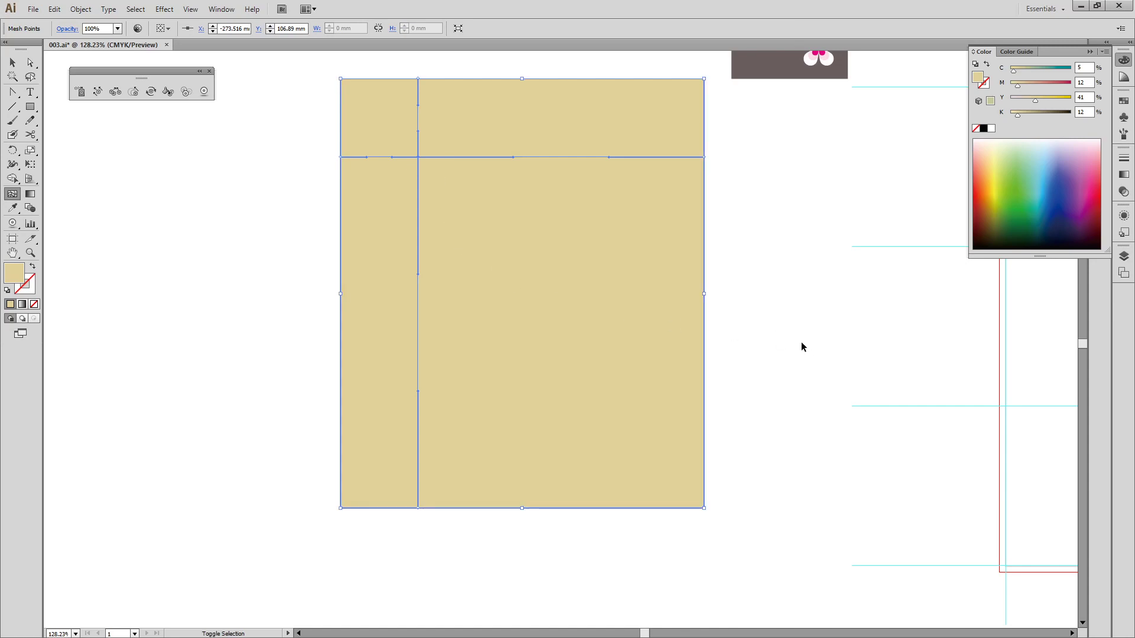
{"action": "mouse_move", "coordinate": [427, 158]}
{"action": "left_mouse_down"}
{"action": "mouse_move", "coordinate": [397, 161]}
{"action": "mouse_move", "coordinate": [416, 146]}
{"action": "mouse_move", "coordinate": [431, 162]}
{"action": "mouse_move", "coordinate": [393, 159]}
{"action": "mouse_move", "coordinate": [460, 162]}
{"action": "mouse_move", "coordinate": [419, 175]}
{"action": "left_mouse_up"}
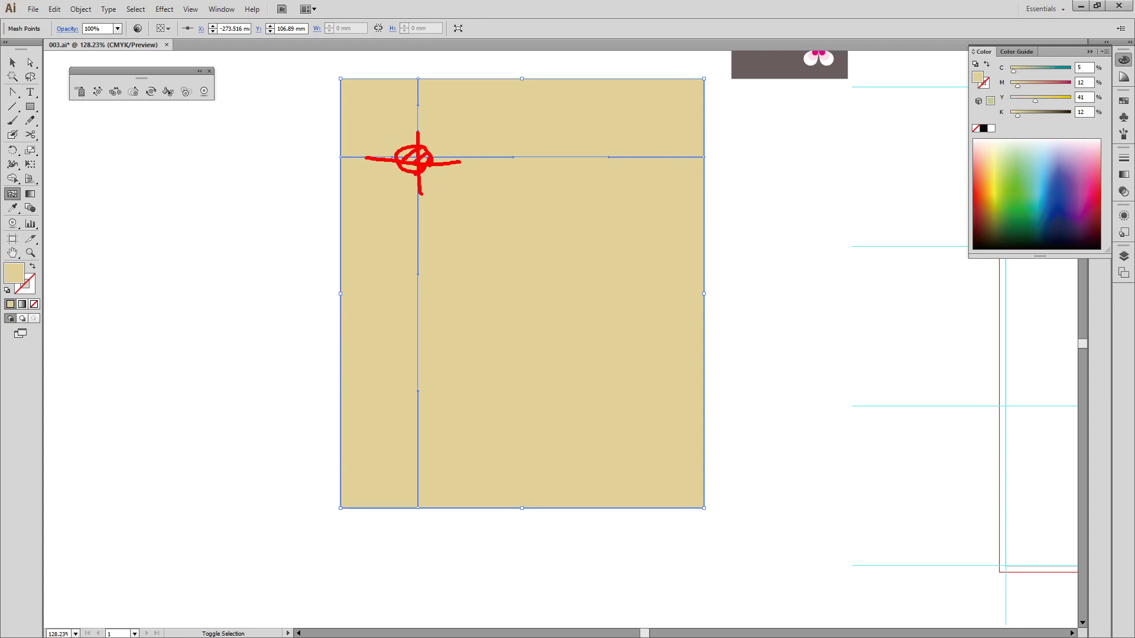
{"action": "left_click_drag", "start_coordinate": [1047, 169], "coordinate": [1056, 138]}
{"action": "left_click", "coordinate": [1072, 145]}
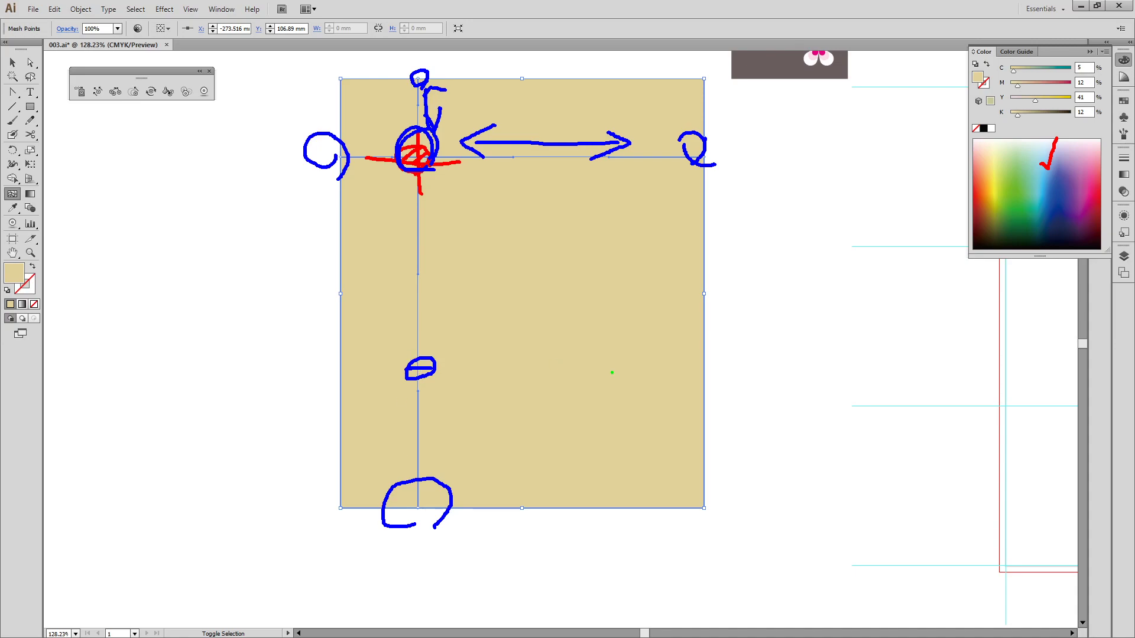
{"action": "left_click_drag", "start_coordinate": [623, 383], "coordinate": [625, 387]}
{"action": "left_click_drag", "start_coordinate": [291, 383], "coordinate": [717, 377]}
{"action": "mouse_move", "coordinate": [621, 69]}
{"action": "left_mouse_down"}
{"action": "mouse_move", "coordinate": [613, 263]}
{"action": "mouse_move", "coordinate": [630, 354]}
{"action": "mouse_move", "coordinate": [637, 537]}
{"action": "left_mouse_up"}
{"action": "mouse_move", "coordinate": [626, 391]}
{"action": "left_mouse_down"}
{"action": "mouse_move", "coordinate": [626, 359]}
{"action": "mouse_move", "coordinate": [633, 382]}
{"action": "mouse_move", "coordinate": [614, 375]}
{"action": "mouse_move", "coordinate": [637, 390]}
{"action": "left_mouse_up"}
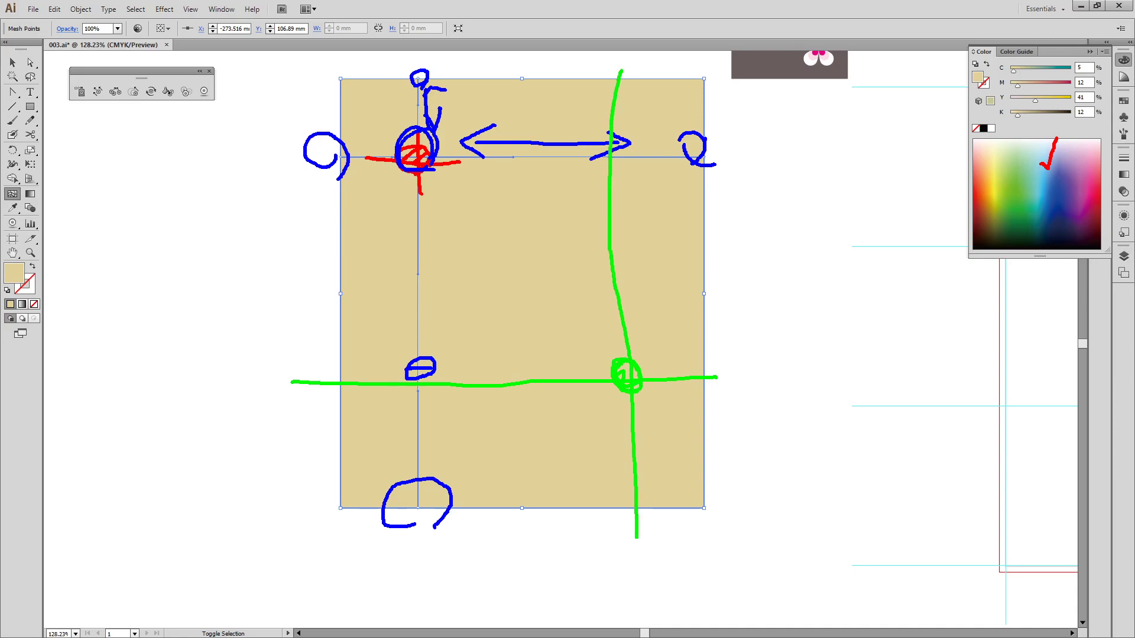
{"action": "mouse_move", "coordinate": [423, 342]}
{"action": "left_mouse_down"}
{"action": "mouse_move", "coordinate": [422, 423]}
{"action": "mouse_move", "coordinate": [426, 387]}
{"action": "left_mouse_up"}
{"action": "mouse_move", "coordinate": [430, 395]}
{"action": "left_mouse_down"}
{"action": "mouse_move", "coordinate": [405, 382]}
{"action": "mouse_move", "coordinate": [414, 365]}
{"action": "mouse_move", "coordinate": [498, 382]}
{"action": "mouse_move", "coordinate": [602, 377]}
{"action": "left_mouse_up"}
{"action": "mouse_move", "coordinate": [573, 361]}
{"action": "left_mouse_down"}
{"action": "mouse_move", "coordinate": [598, 377]}
{"action": "mouse_move", "coordinate": [559, 390]}
{"action": "left_mouse_up"}
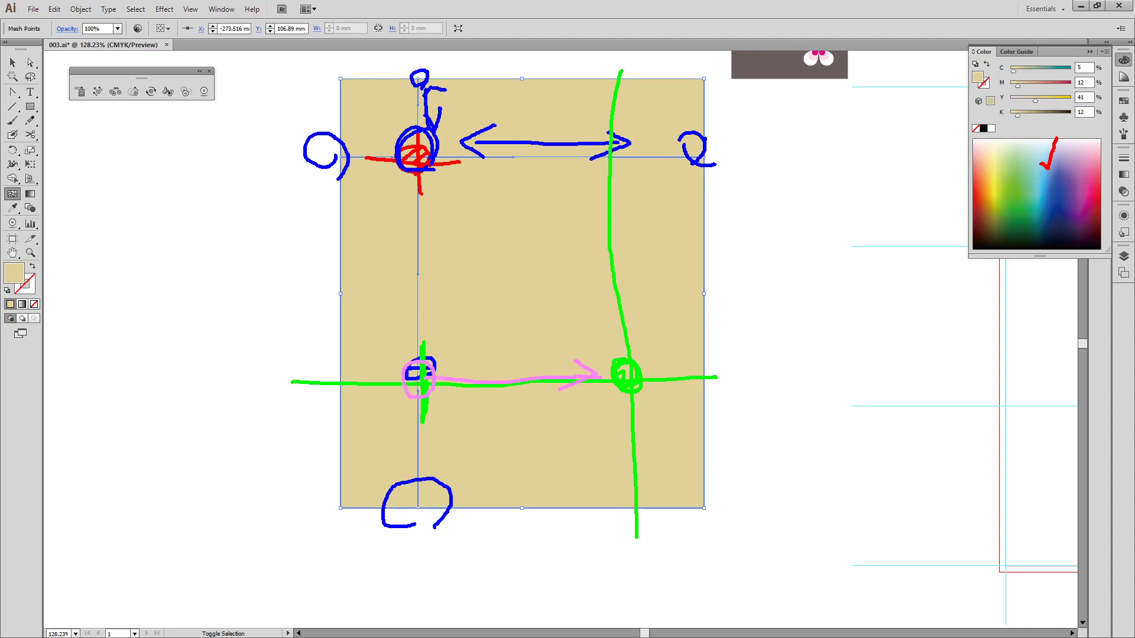
{"action": "left_click_drag", "start_coordinate": [452, 367], "coordinate": [435, 377]}
{"action": "left_click_drag", "start_coordinate": [436, 381], "coordinate": [457, 396]}
{"action": "key", "text": "Escape"}
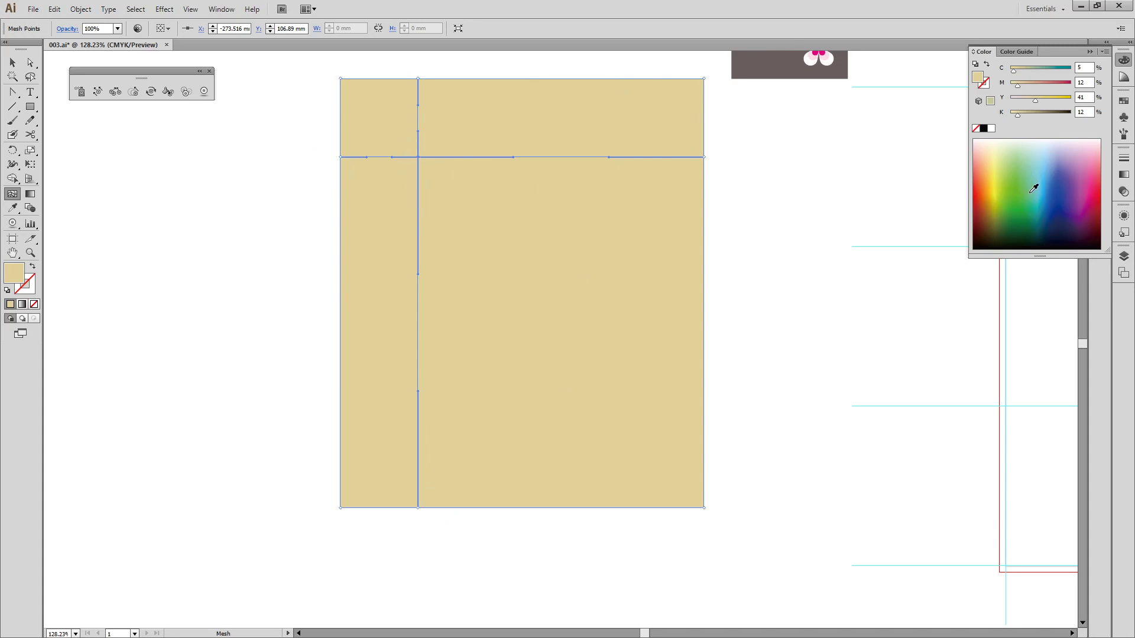
- Colour the first mesh point C 65.1, M 20.39, and add a second near the lower-right corner in C 65.49, M 55.29, Y 100, K 14.12
{"action": "left_click", "coordinate": [1047, 176]}
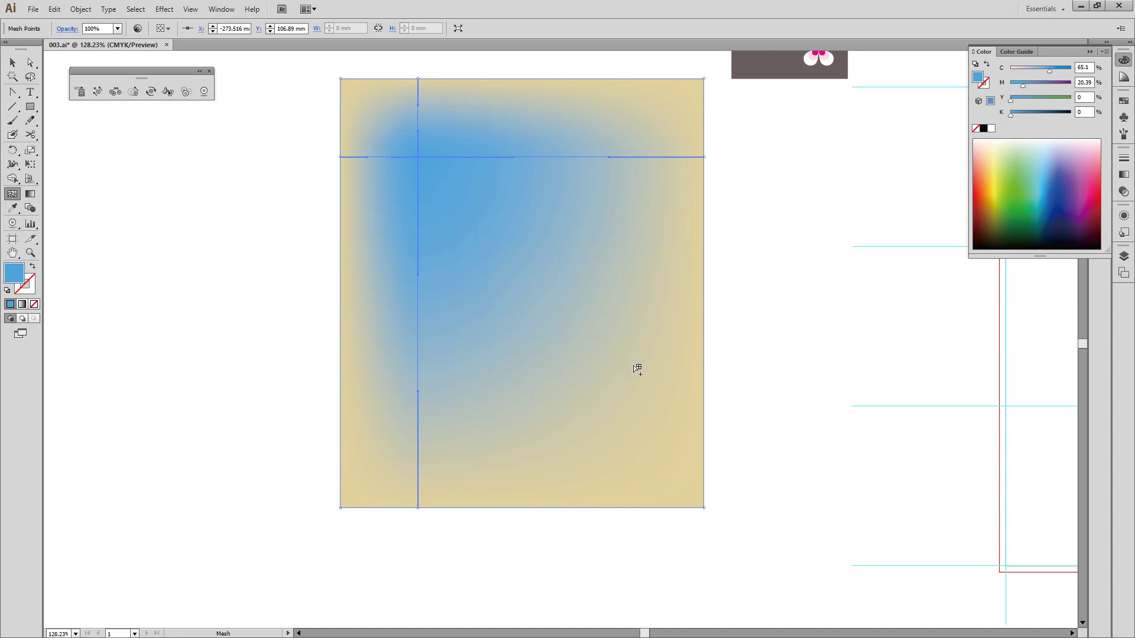
{"action": "key", "text": "ctrl"}
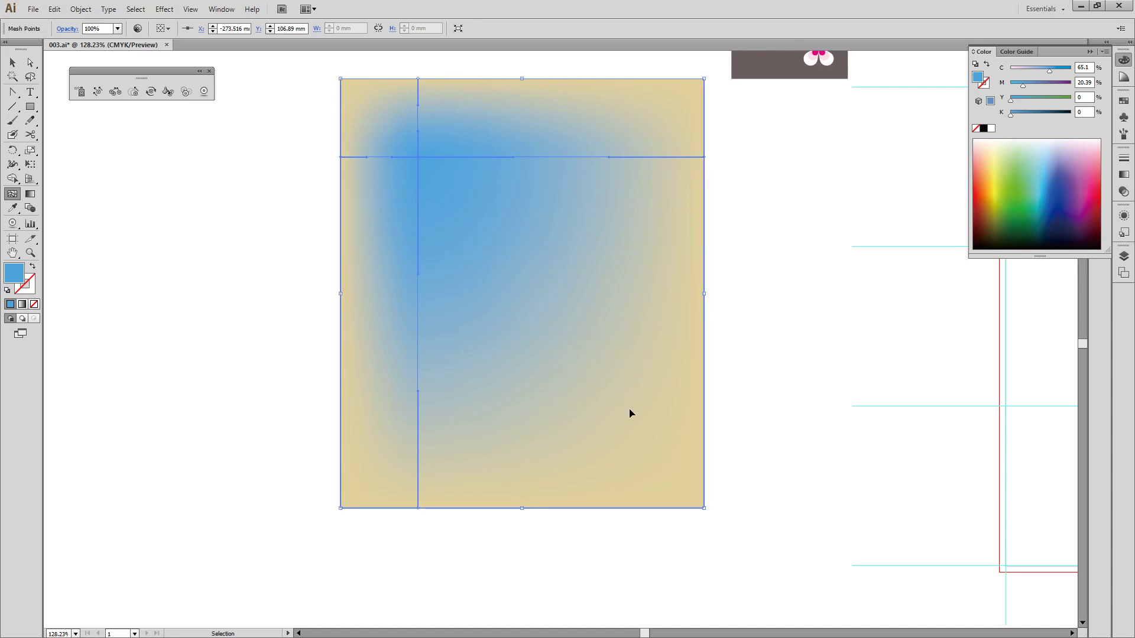
{"action": "left_click", "coordinate": [629, 409]}
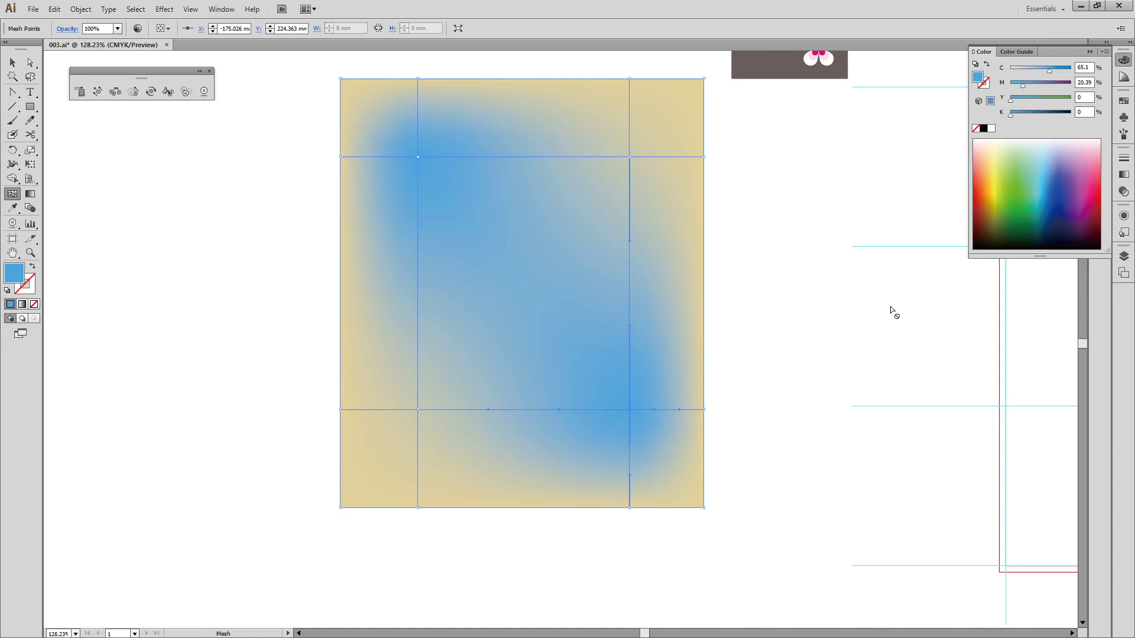
{"action": "left_click_drag", "start_coordinate": [984, 151], "coordinate": [998, 144]}
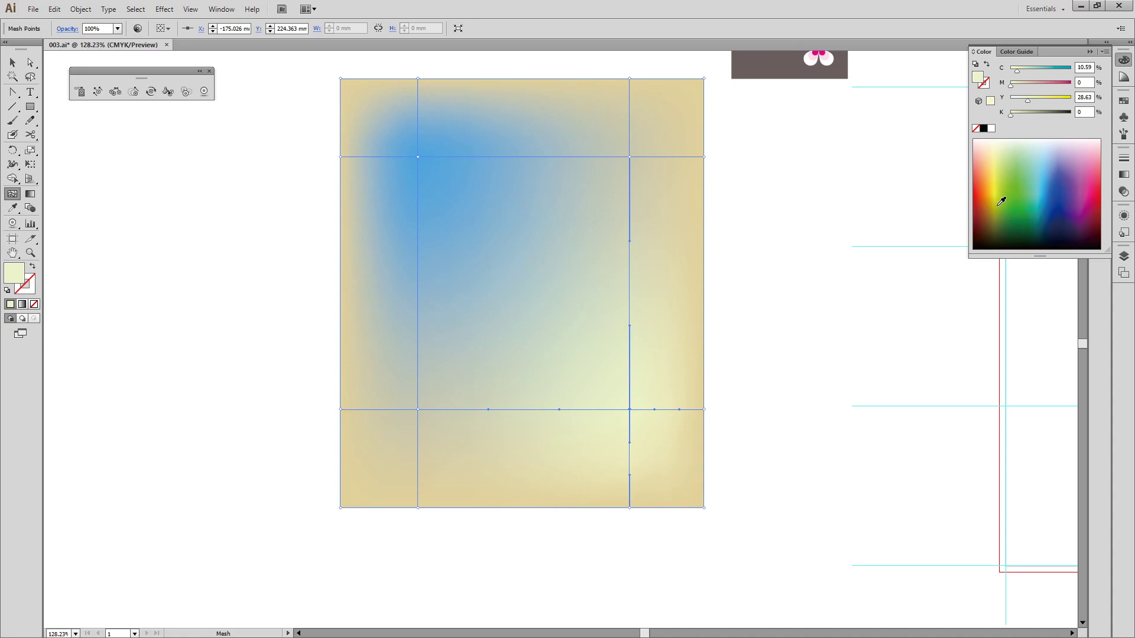
{"action": "left_click", "coordinate": [997, 237]}
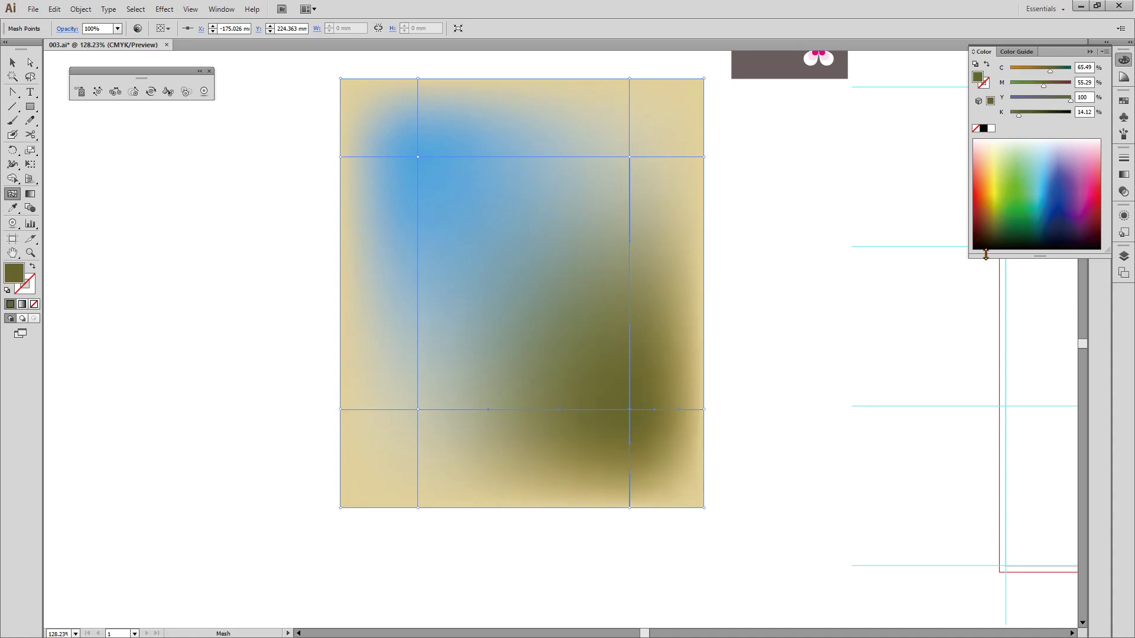
- Switch to Outline view and pick the end of the second vertical mesh line on the rectangle's top edge with Direct Selection
{"action": "key", "text": "ctrl+y"}
{"action": "key", "text": "a"}
{"action": "left_click", "coordinate": [630, 83]}
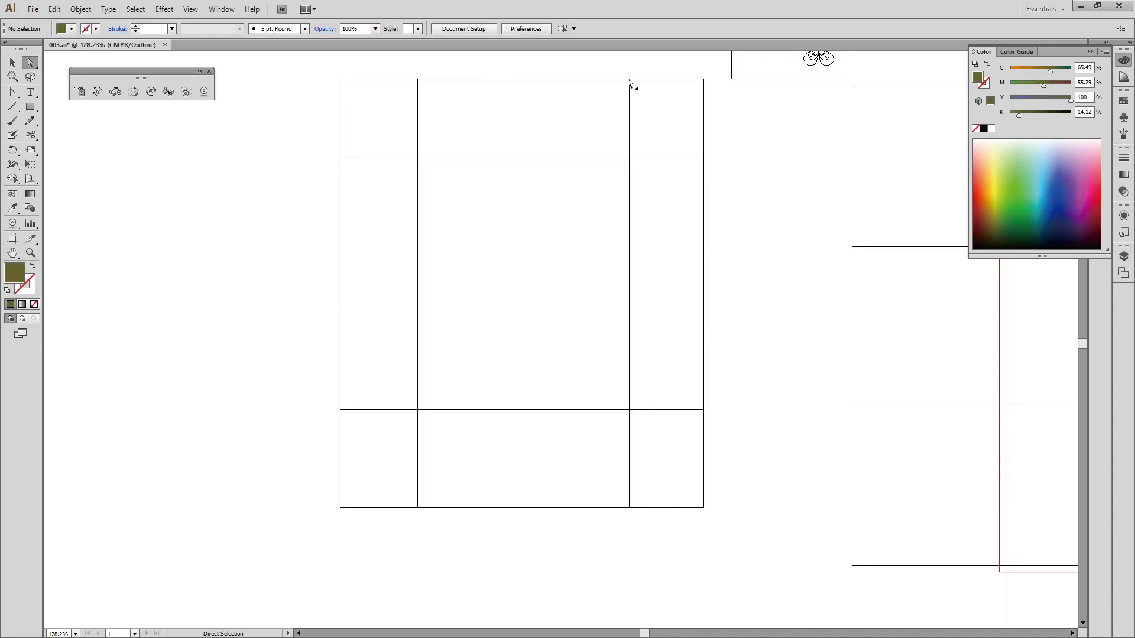
- Set magenta to 100% for the mesh's top-right corner point and switch from outline to preview view
{"action": "left_click", "coordinate": [629, 78]}
{"action": "left_click", "coordinate": [703, 78]}
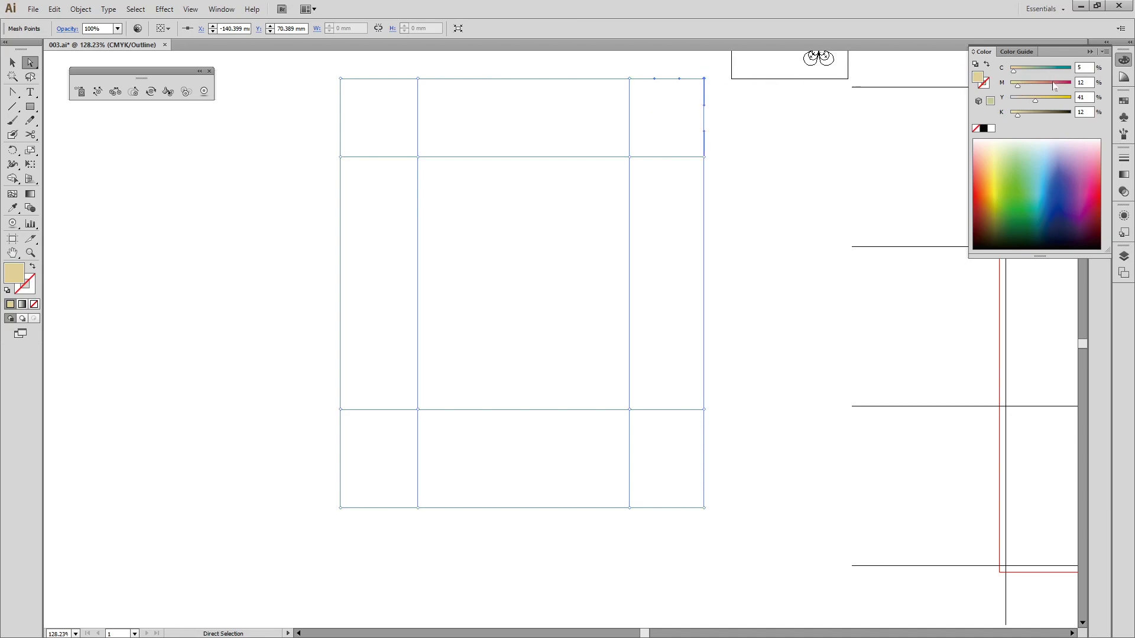
{"action": "left_click_drag", "start_coordinate": [1055, 86], "coordinate": [1092, 90]}
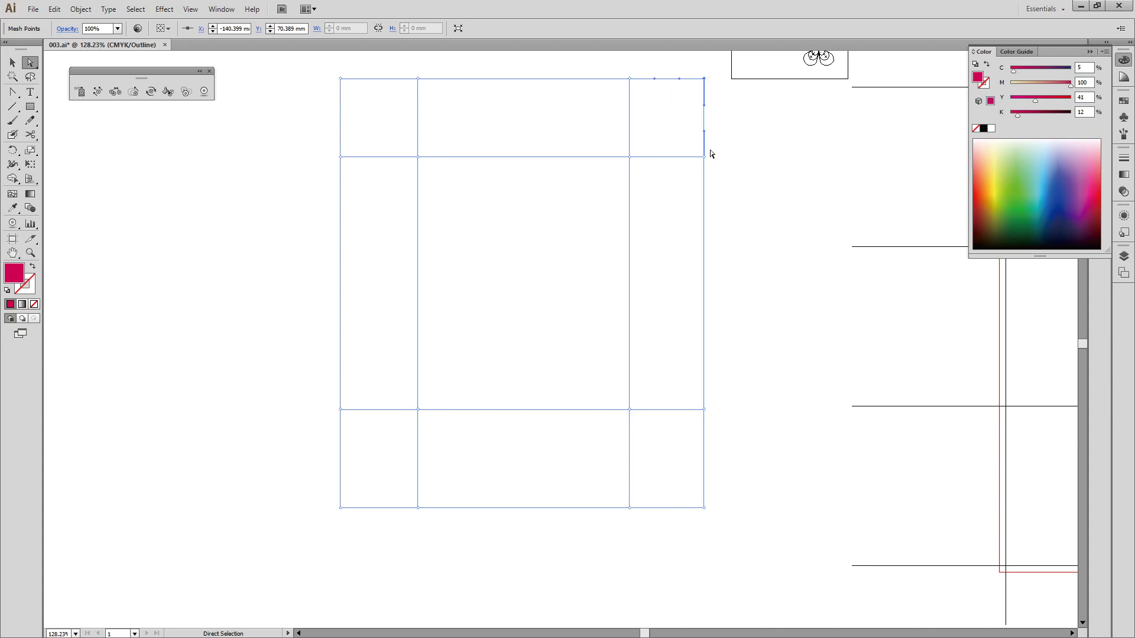
{"action": "key", "text": "ctrl+y"}
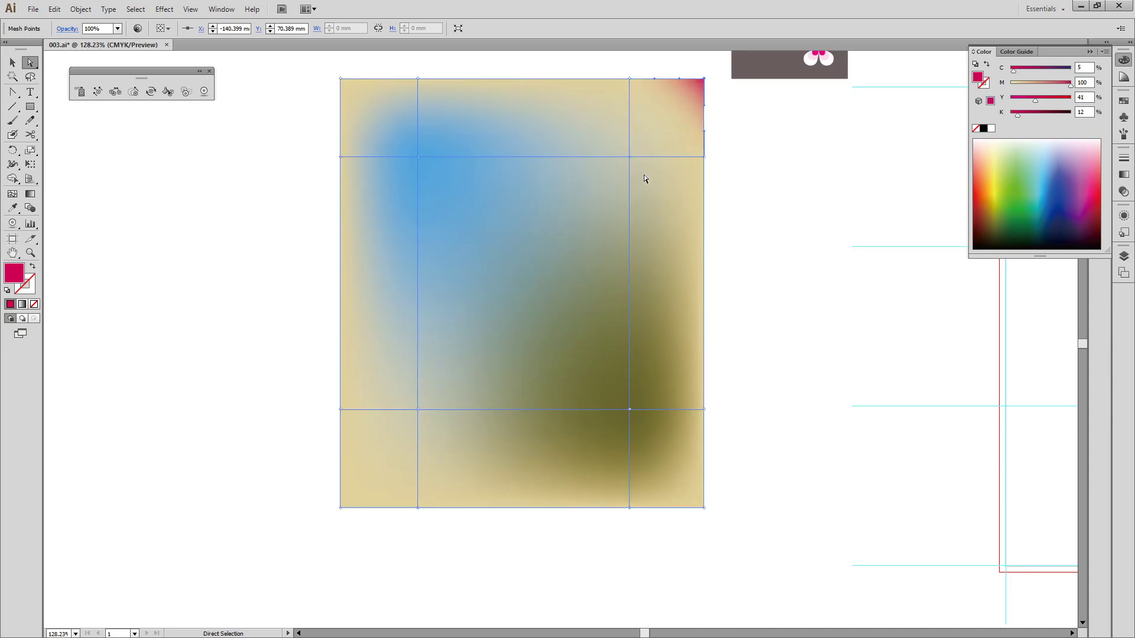
- Try colouring the mesh's second row of points pale mint and selecting its top row, then undo the colouring
{"action": "left_click", "coordinate": [778, 286]}
{"action": "left_click_drag", "start_coordinate": [280, 140], "coordinate": [742, 162]}
{"action": "left_click", "coordinate": [1029, 140]}
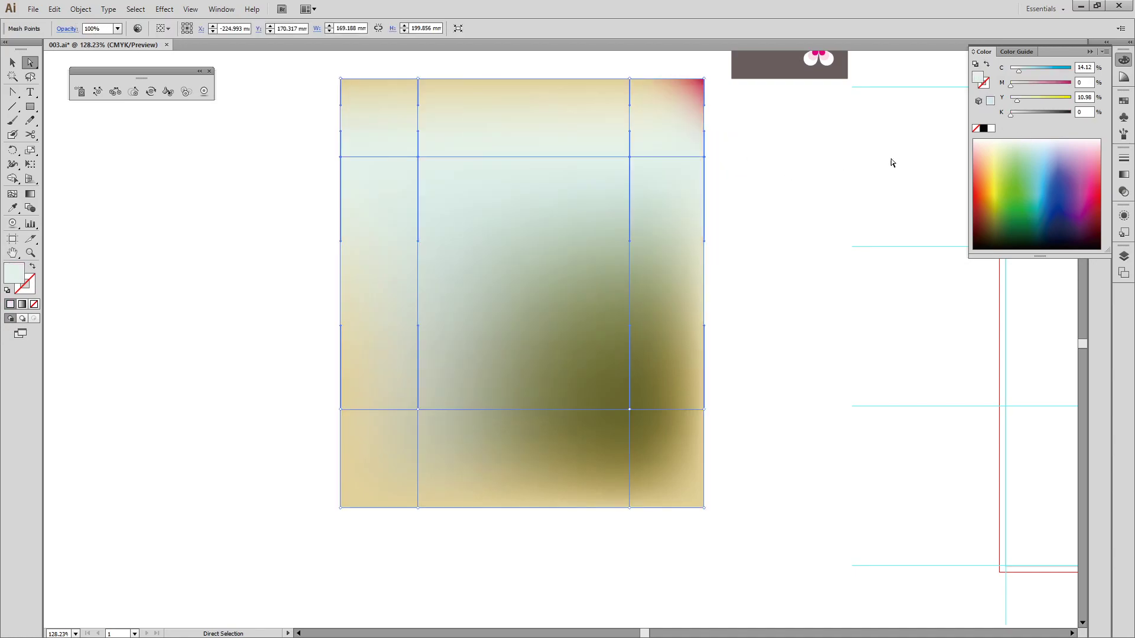
{"action": "left_click_drag", "start_coordinate": [308, 74], "coordinate": [716, 102]}
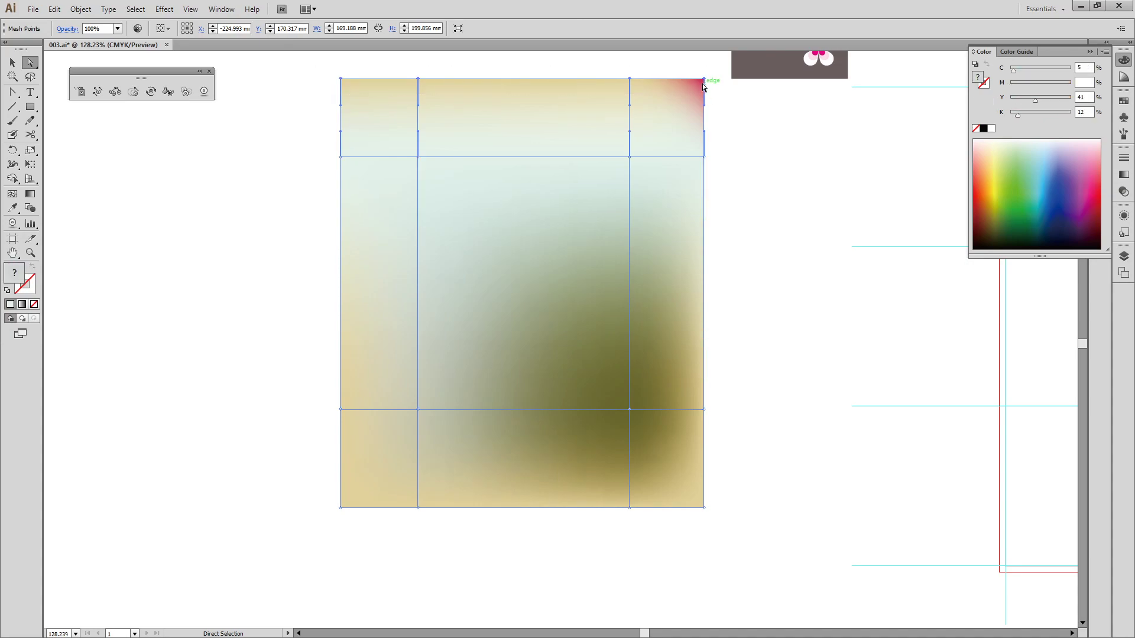
{"action": "left_click", "coordinate": [744, 171]}
{"action": "key", "text": "ctrl+z"}
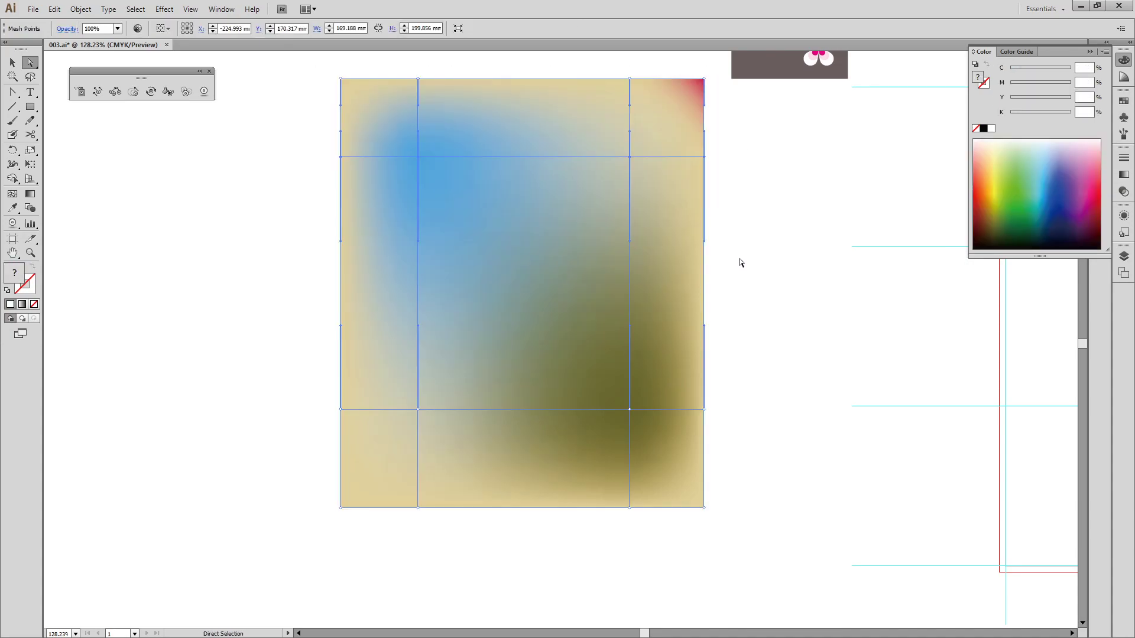
- Delete the whole gradient mesh object
{"action": "key", "text": "v"}
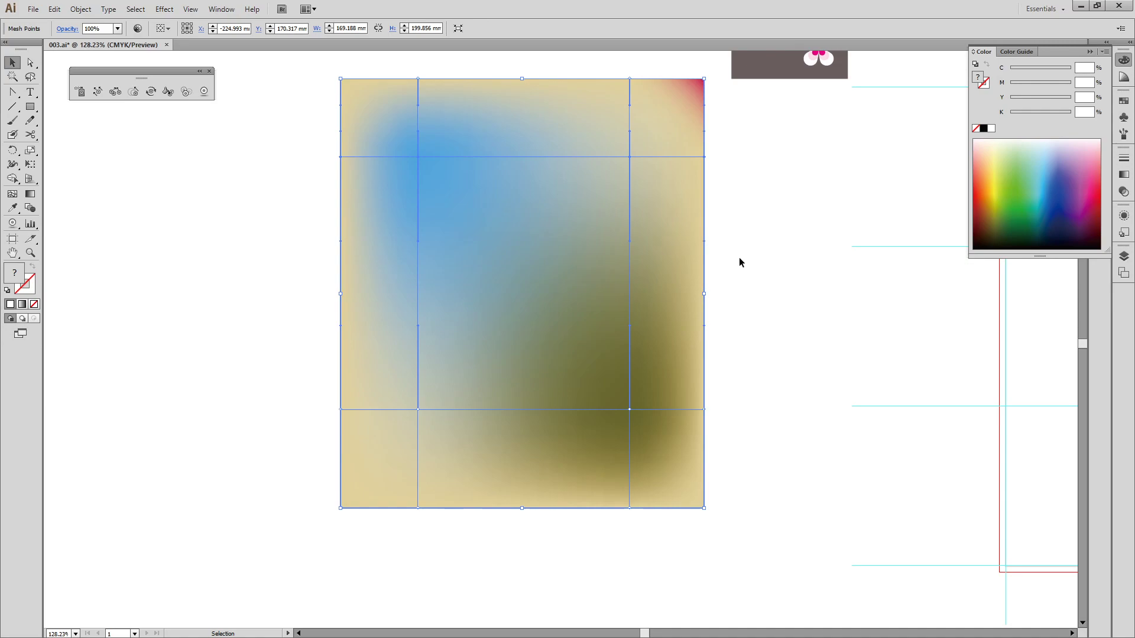
{"action": "left_click", "coordinate": [740, 262]}
{"action": "left_click", "coordinate": [626, 263]}
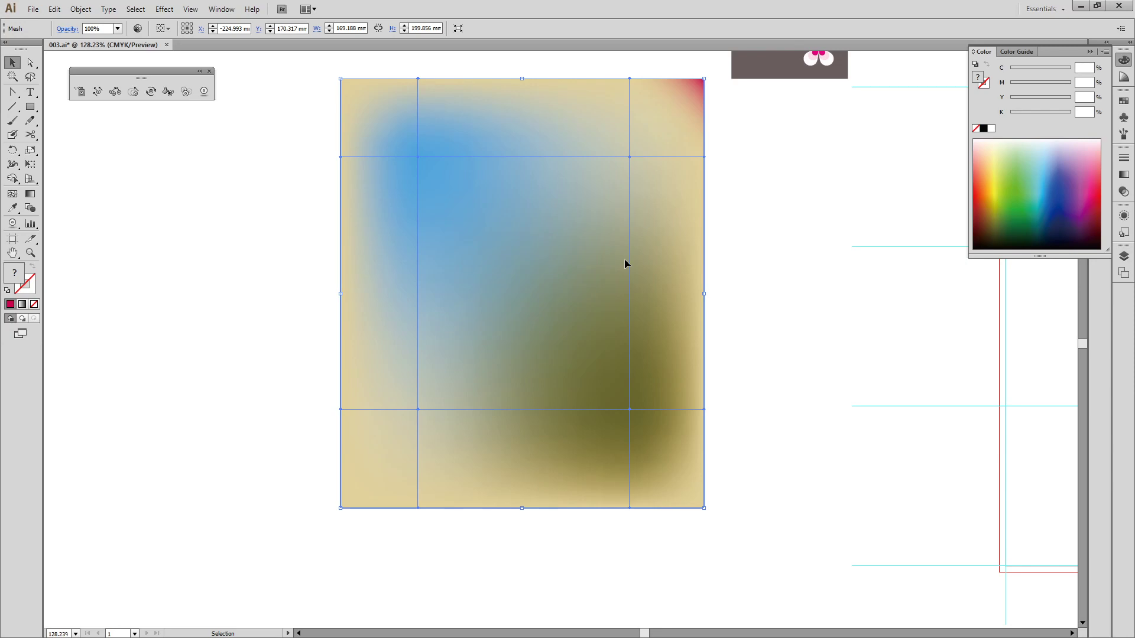
{"action": "key", "text": "Delete"}
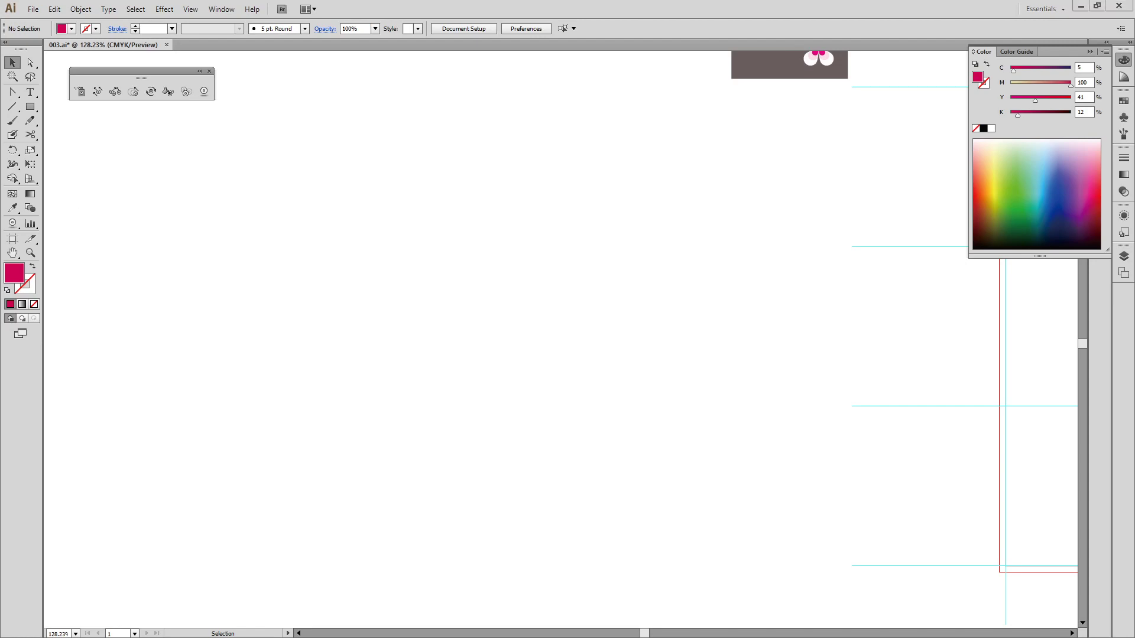
- Switch to the Chrome browser and search Google Images for "illustrator mesh" in a new tab
{"action": "left_click", "coordinate": [1079, 6]}
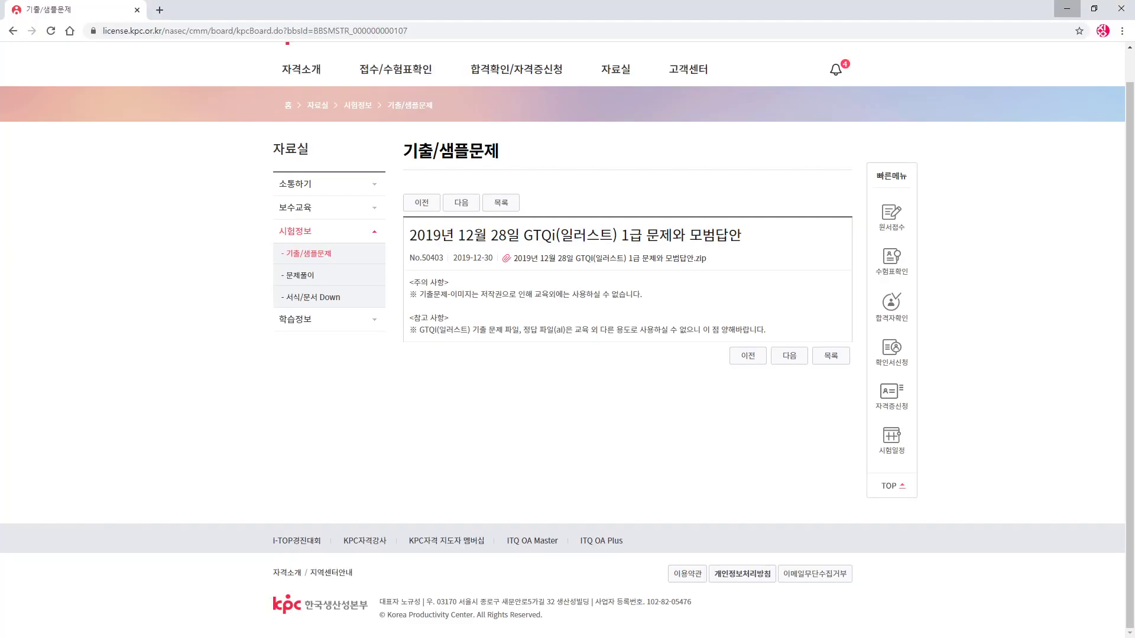
{"action": "left_click", "coordinate": [159, 10]}
{"action": "type", "text": "illus"}
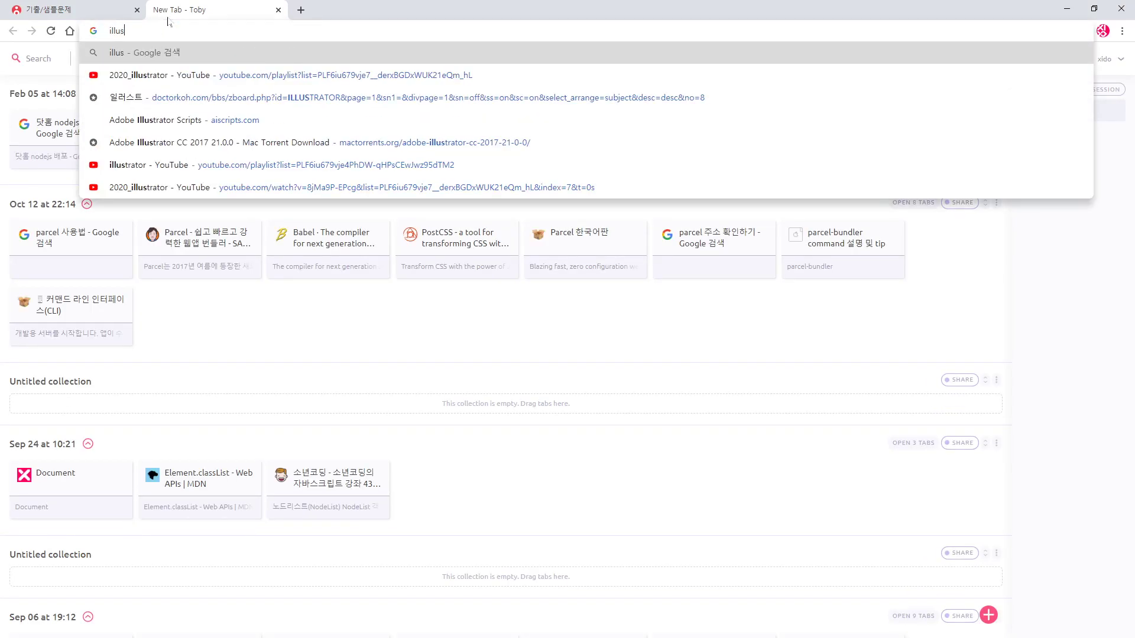
{"action": "type", "text": "trator mesh&oq=illustrator+mesh&aqs=chrome..69i57.2839j0j1&sourceid=chrome&ie=UTF-8"}
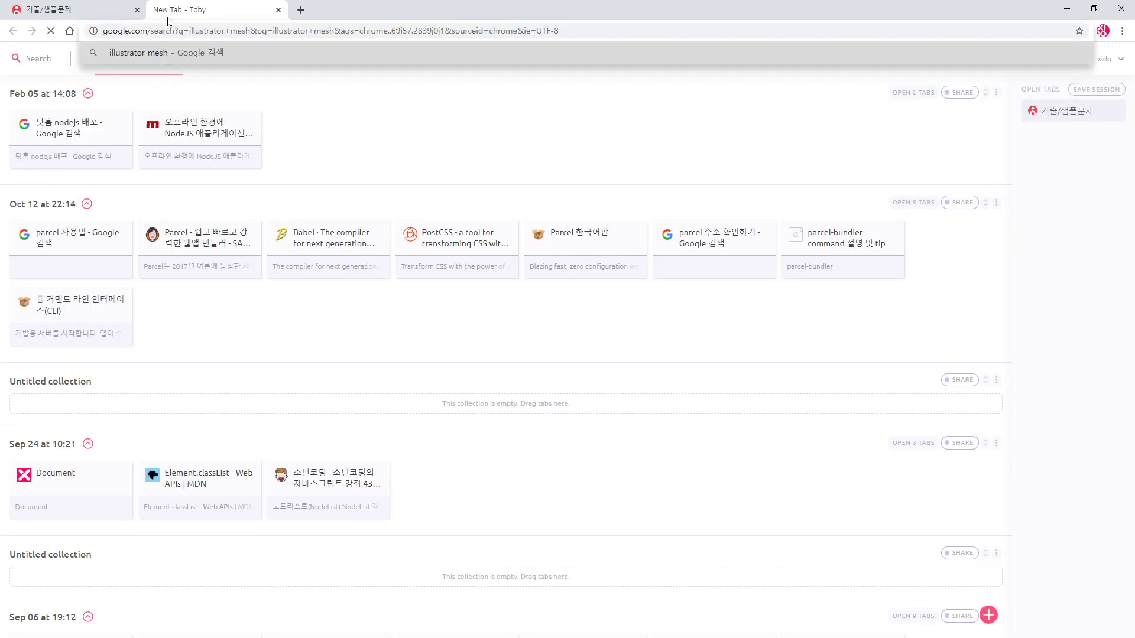
{"action": "key", "text": "Return"}
{"action": "left_click", "coordinate": [155, 100]}
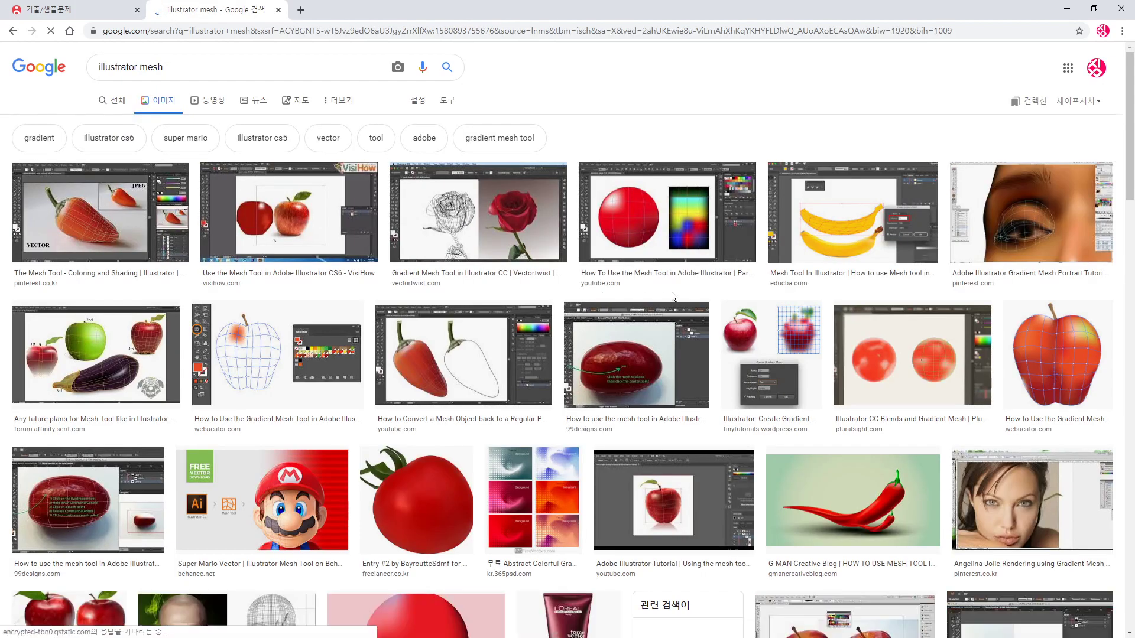
- Examine gradient mesh examples in the image results, previewing the bald man's wireframe portrait, a woman's face and a meshed eye
{"action": "scroll", "coordinate": [770, 399], "scroll_direction": "down", "scroll_amount": 3}
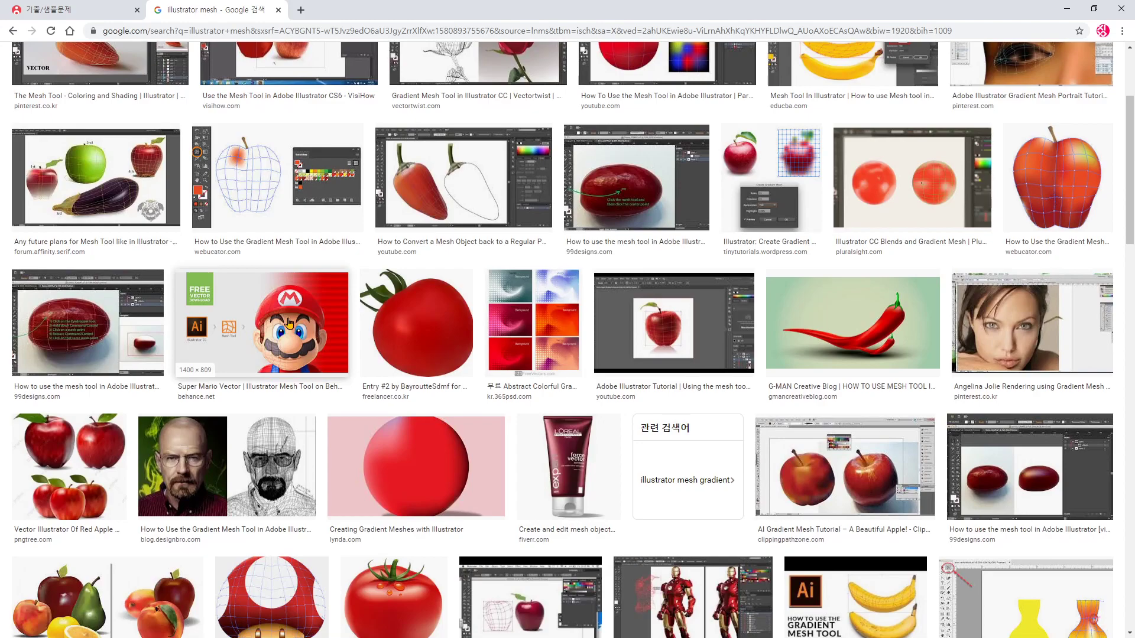
{"action": "scroll", "coordinate": [204, 417], "scroll_direction": "down", "scroll_amount": 2}
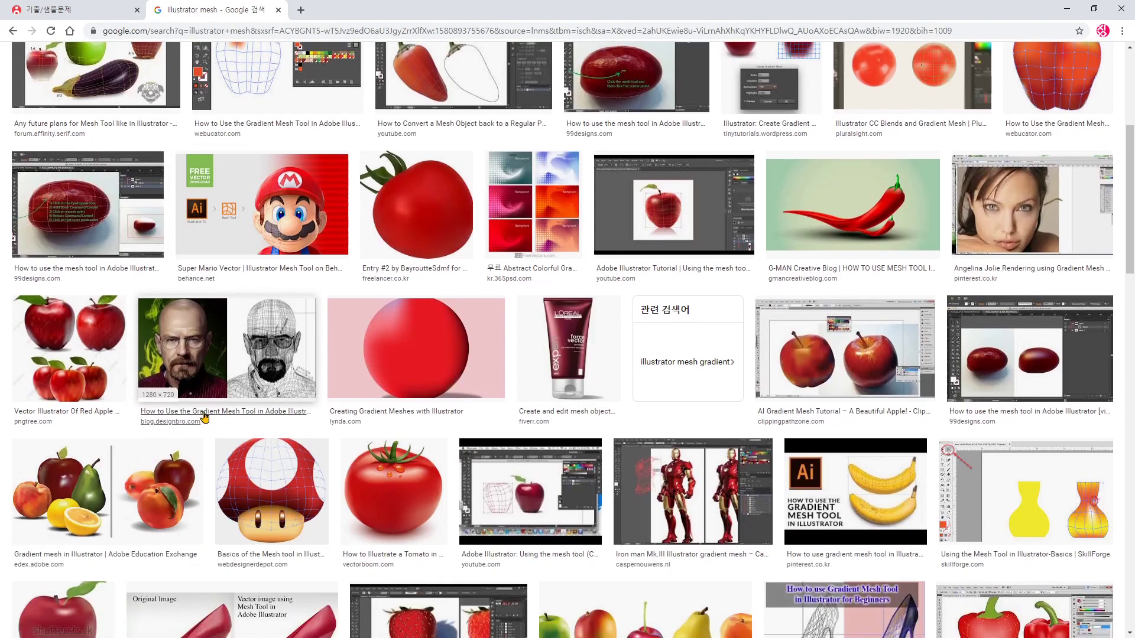
{"action": "left_click", "coordinate": [188, 352]}
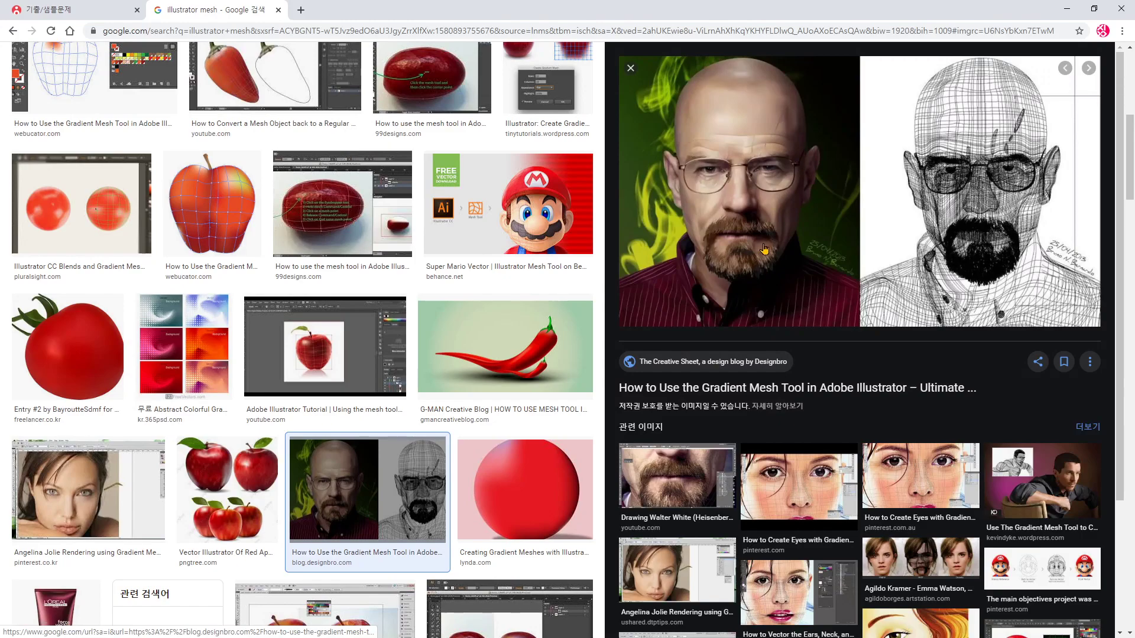
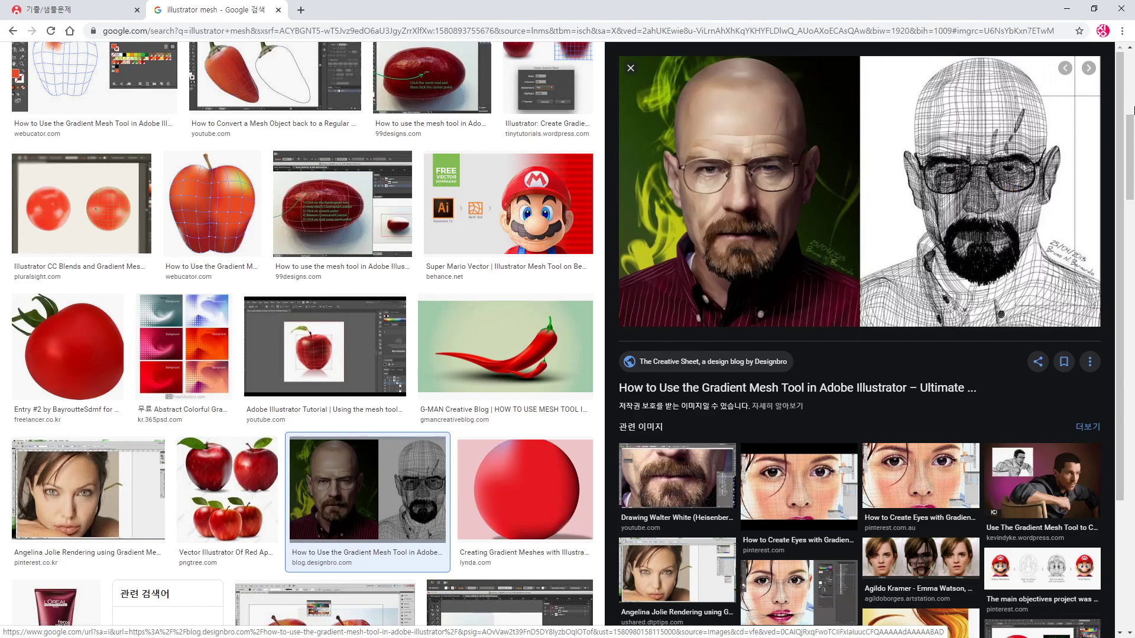
{"action": "left_click", "coordinate": [123, 501]}
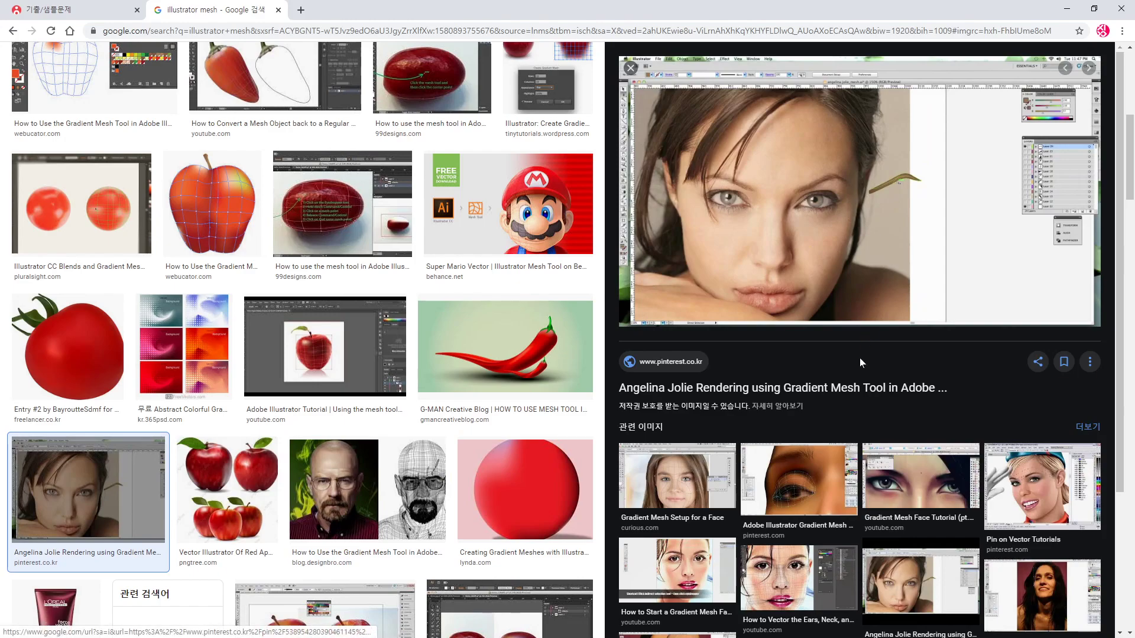
{"action": "left_click", "coordinate": [798, 480]}
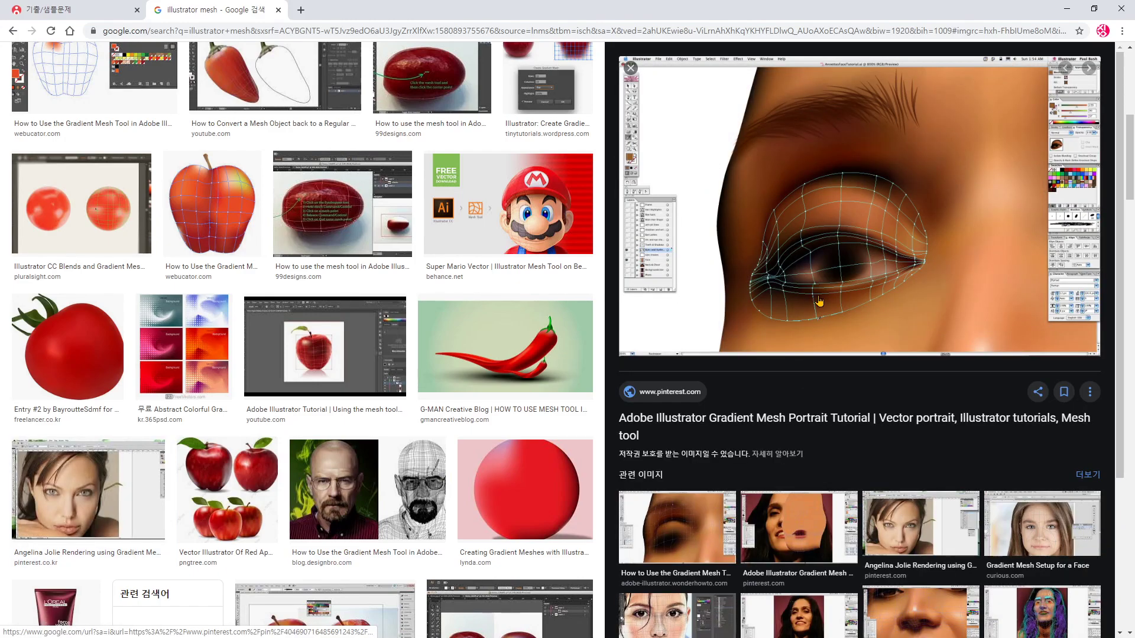
- Return to Illustrator, hide the guides and draw a magenta-filled rectangle covering the artboard, about 210 × 297 mm
{"action": "left_click", "coordinate": [1067, 8]}
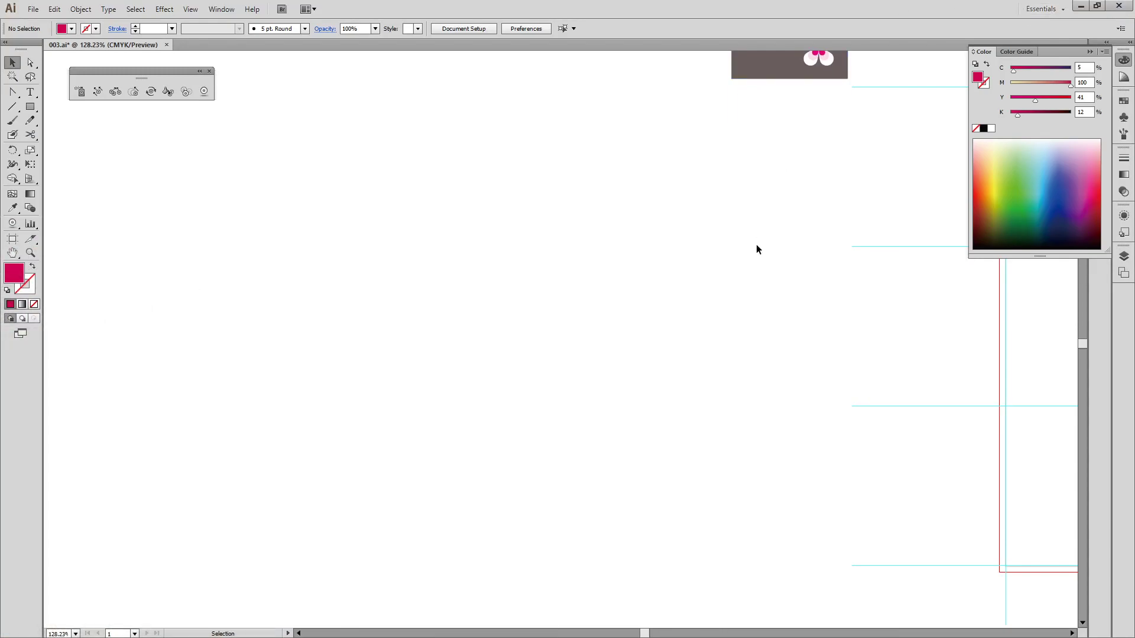
{"action": "key", "text": "ctrl+0"}
{"action": "left_click_drag", "start_coordinate": [707, 248], "coordinate": [335, 260]}
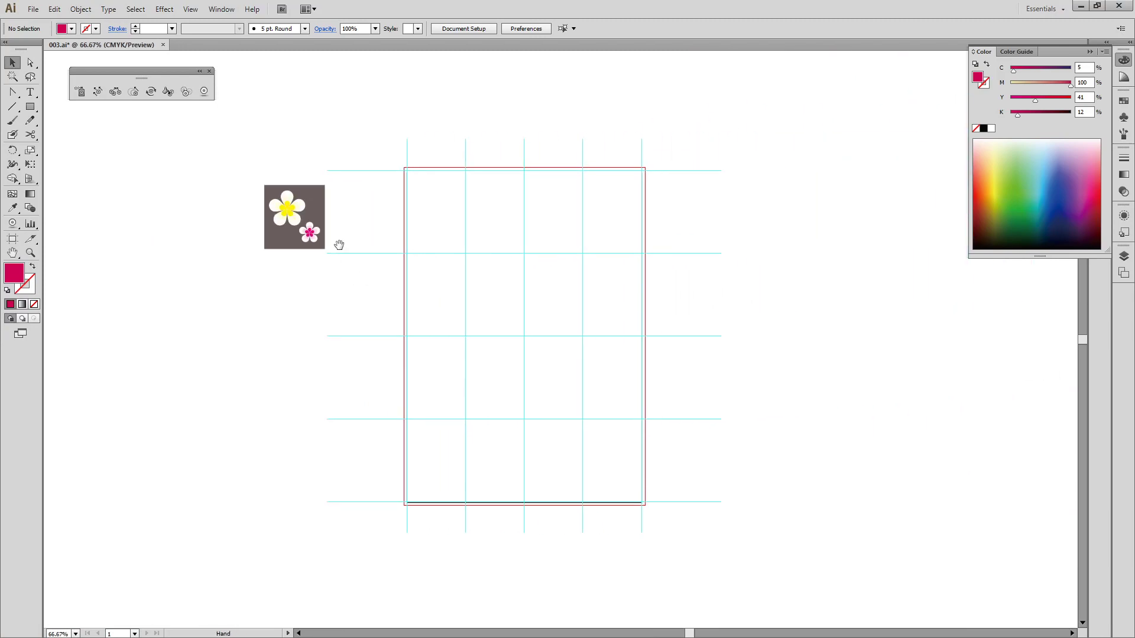
{"action": "scroll", "coordinate": [636, 476], "scroll_direction": "up", "scroll_amount": 2}
{"action": "left_click_drag", "start_coordinate": [636, 476], "coordinate": [570, 322]}
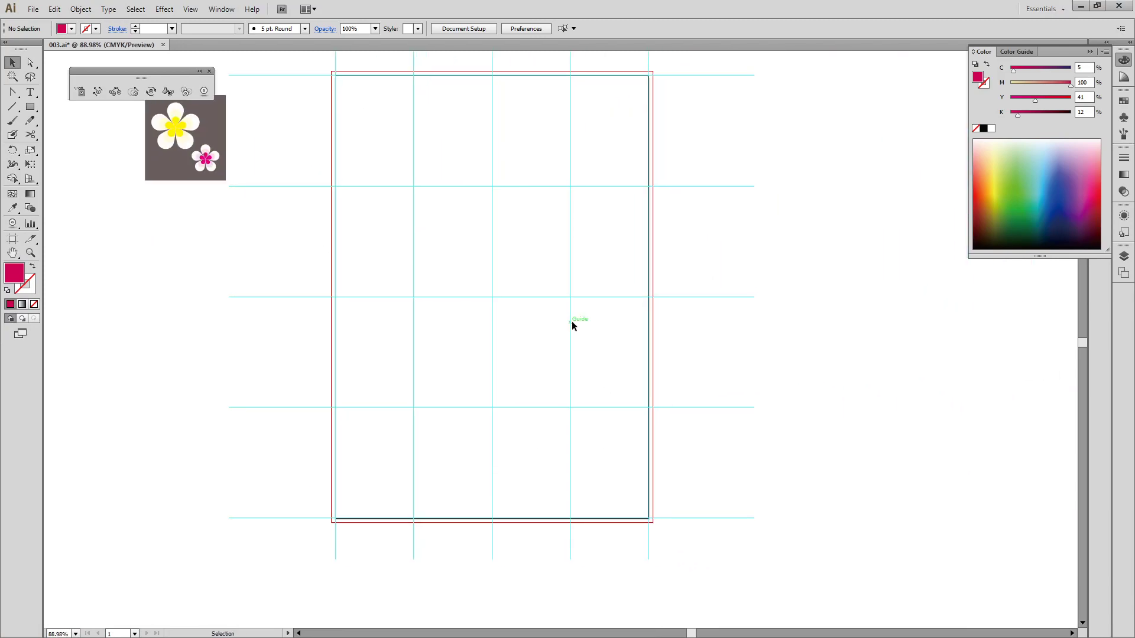
{"action": "left_click", "coordinate": [30, 107]}
{"action": "key", "text": "ctrl+semicolon"}
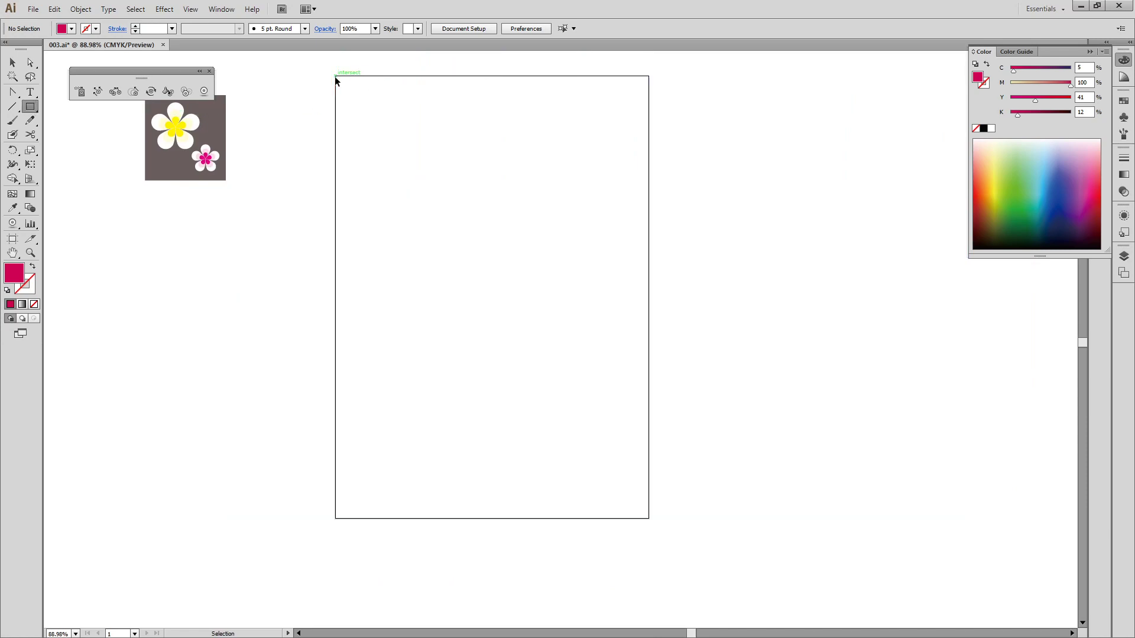
{"action": "mouse_move", "coordinate": [334, 77]}
{"action": "left_mouse_down"}
{"action": "mouse_move", "coordinate": [565, 340]}
{"action": "mouse_move", "coordinate": [651, 496]}
{"action": "mouse_move", "coordinate": [649, 519]}
{"action": "left_mouse_up"}
{"action": "key", "text": "v"}
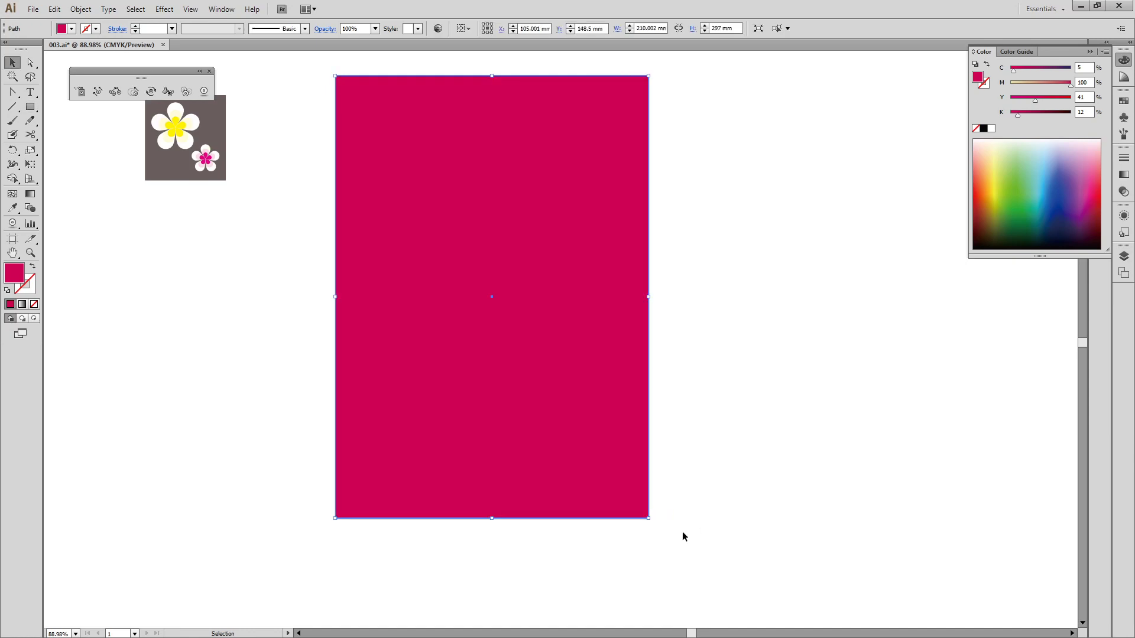
- Switch to Acrobat Reader and check the exam sheet's instruction on tidying the design with a Clipping Mask
{"action": "key", "text": "alt+Tab"}
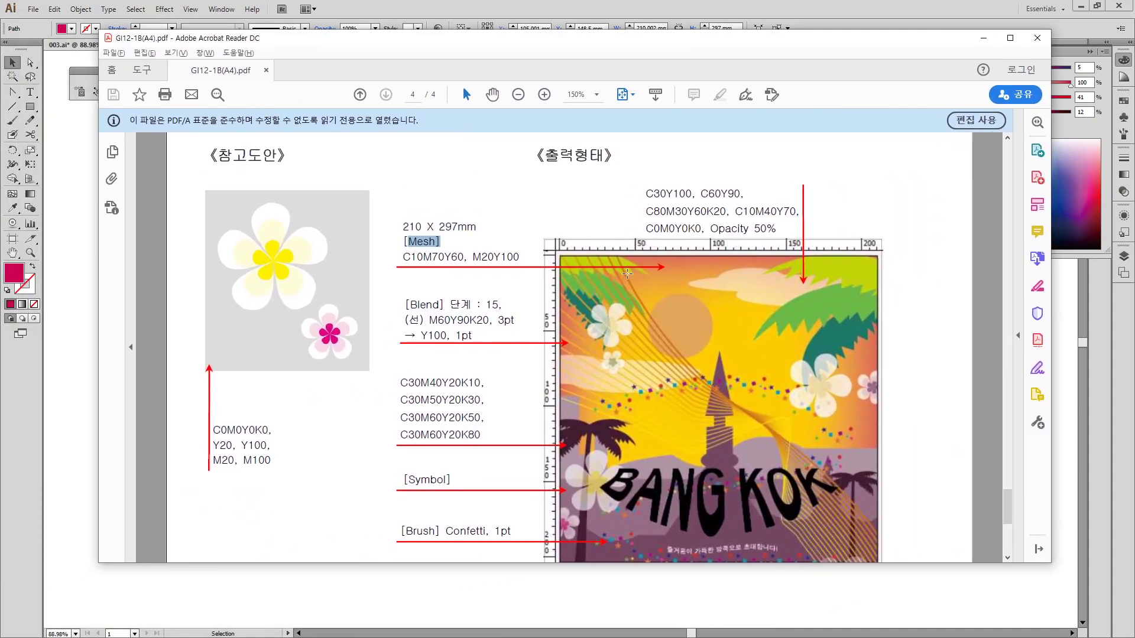
{"action": "scroll", "coordinate": [578, 421], "scroll_direction": "up", "scroll_amount": 5}
{"action": "scroll", "coordinate": [578, 422], "scroll_direction": "up", "scroll_amount": 1}
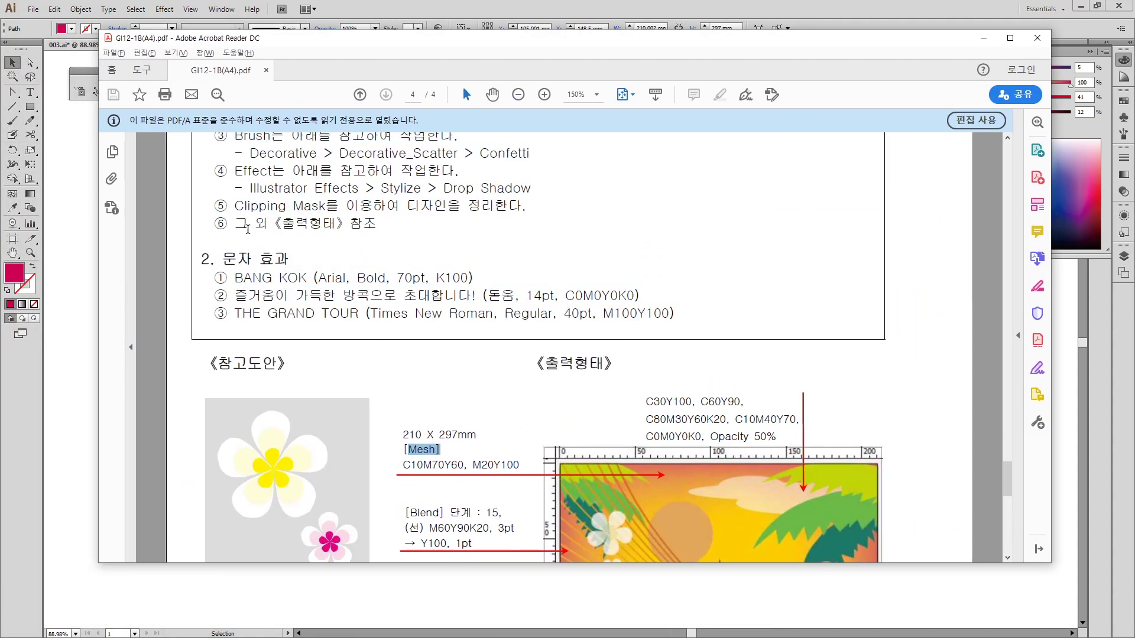
{"action": "left_click_drag", "start_coordinate": [232, 206], "coordinate": [288, 206]}
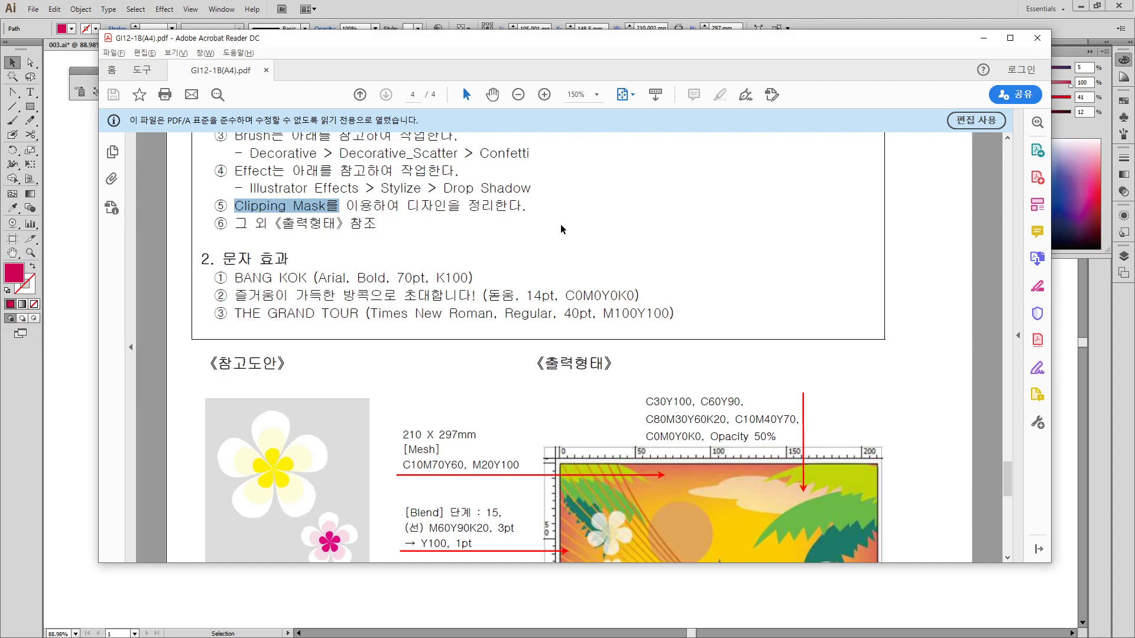
{"action": "left_click", "coordinate": [984, 37]}
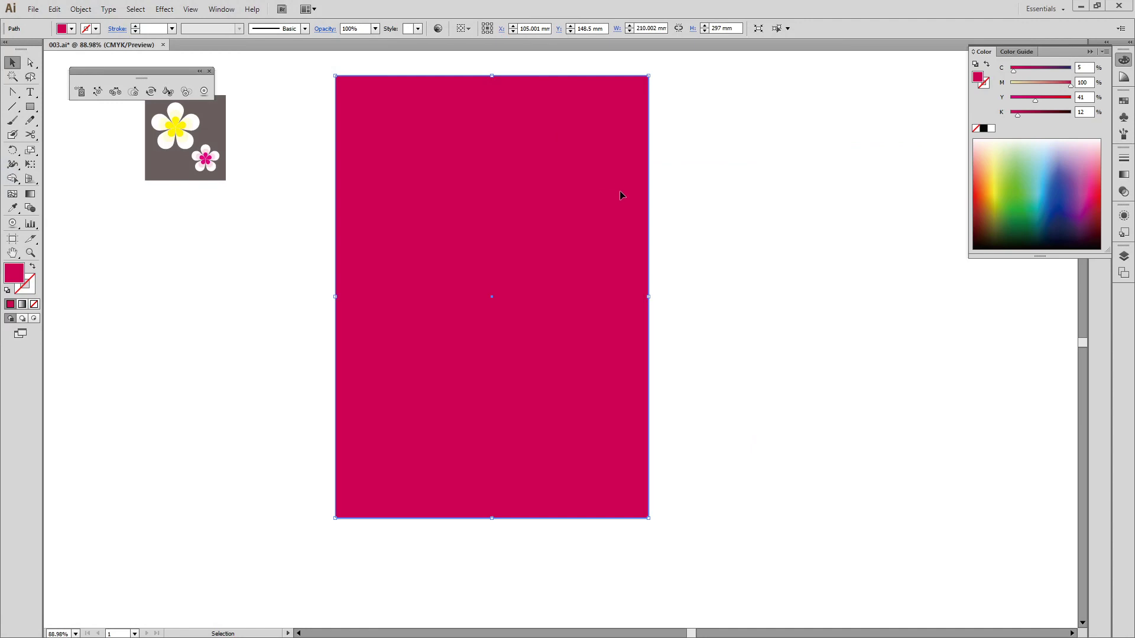
{"action": "left_click", "coordinate": [266, 264]}
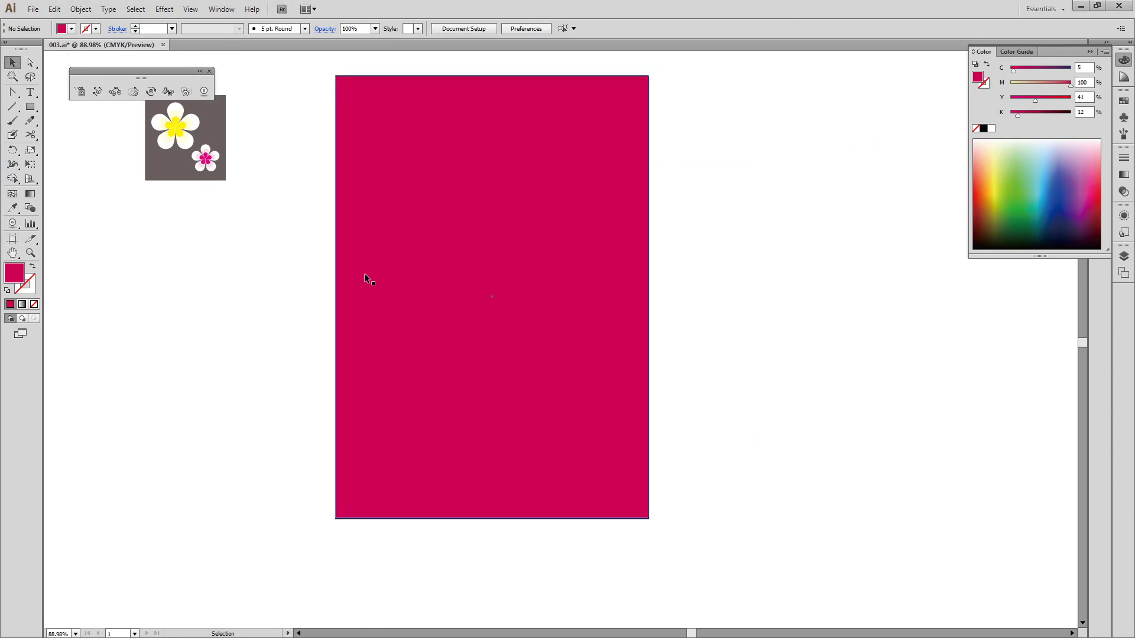
{"action": "key", "text": "ctrl"}
{"action": "left_click", "coordinate": [399, 335], "text": "ctrl"}
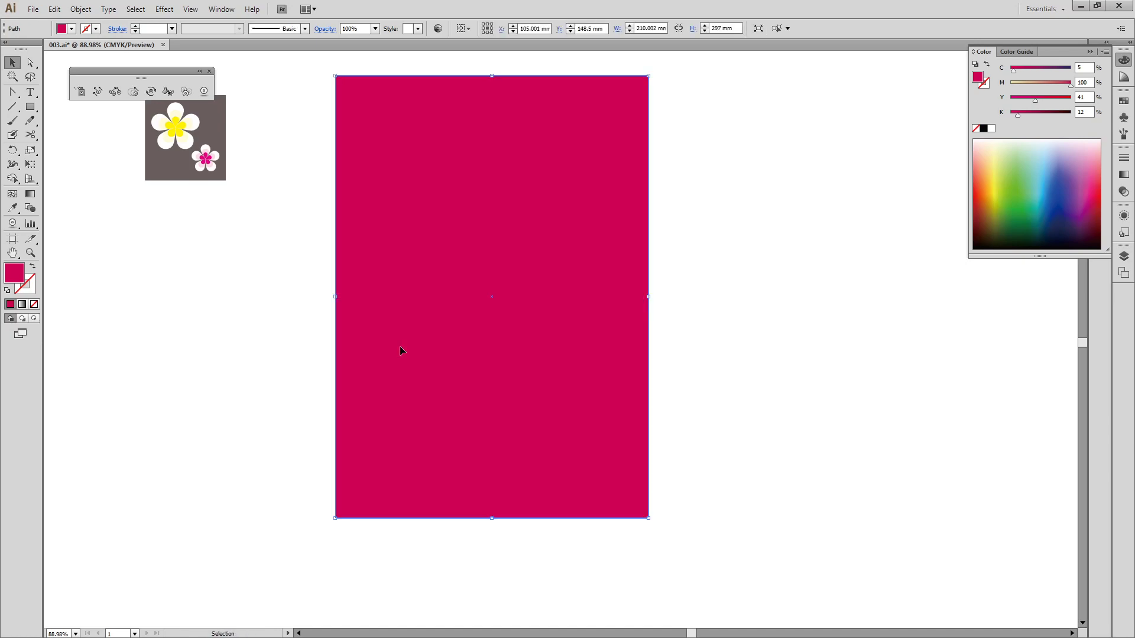
{"action": "left_click", "coordinate": [275, 293]}
- Show the guides and enlarge the magenta rectangle to the red bleed frame around the artboard, about 216 × 303 mm
{"action": "left_click", "coordinate": [191, 9]}
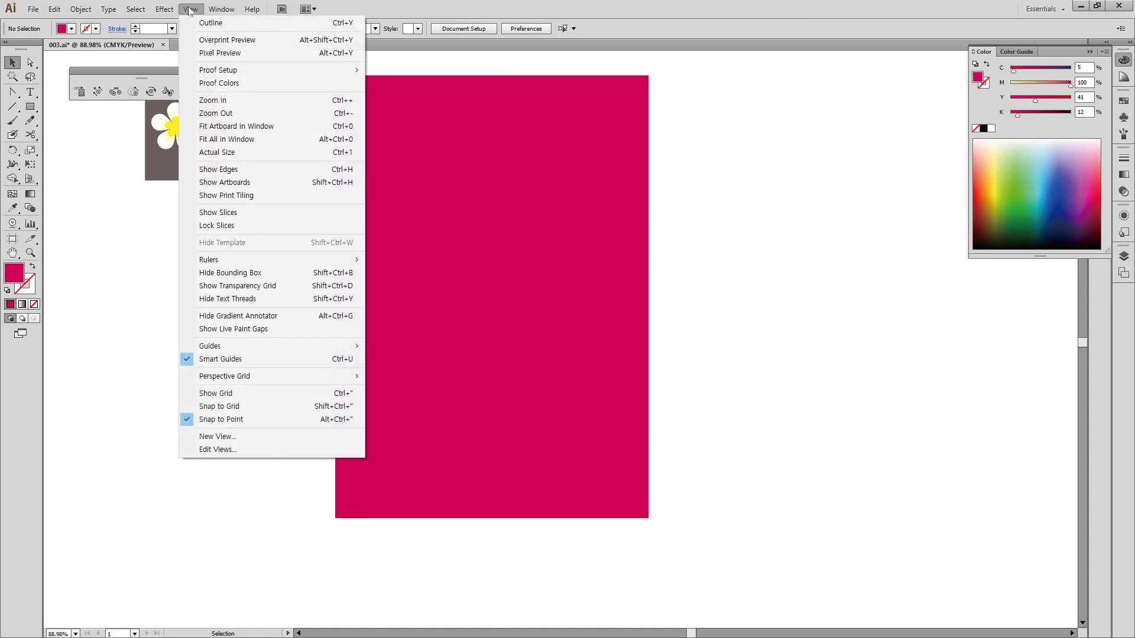
{"action": "mouse_move", "coordinate": [351, 352]}
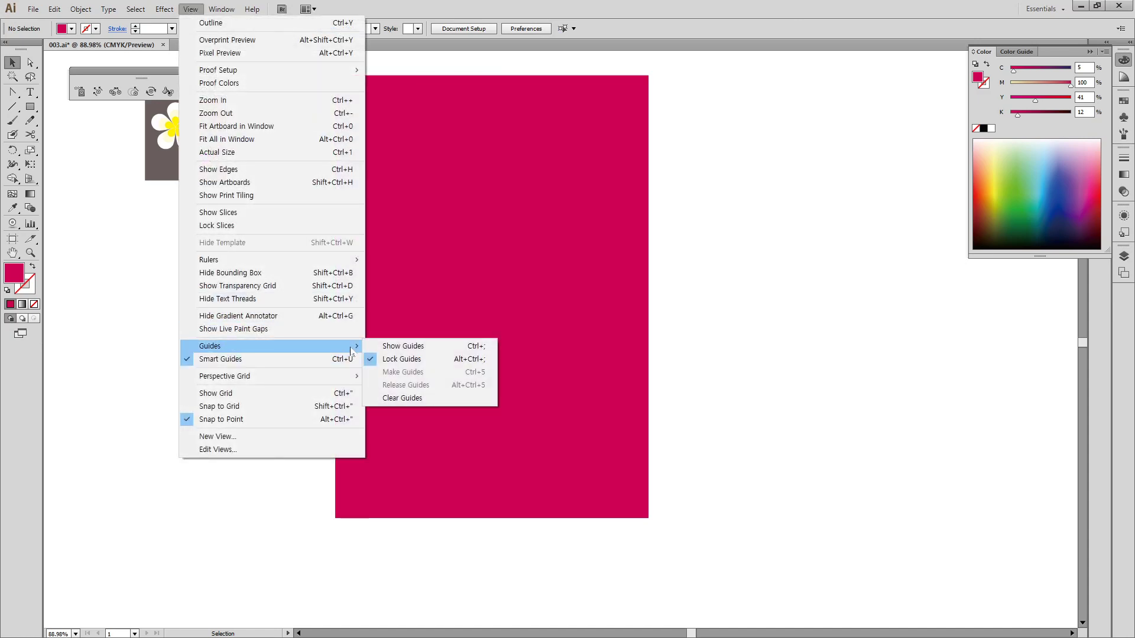
{"action": "left_click", "coordinate": [405, 346]}
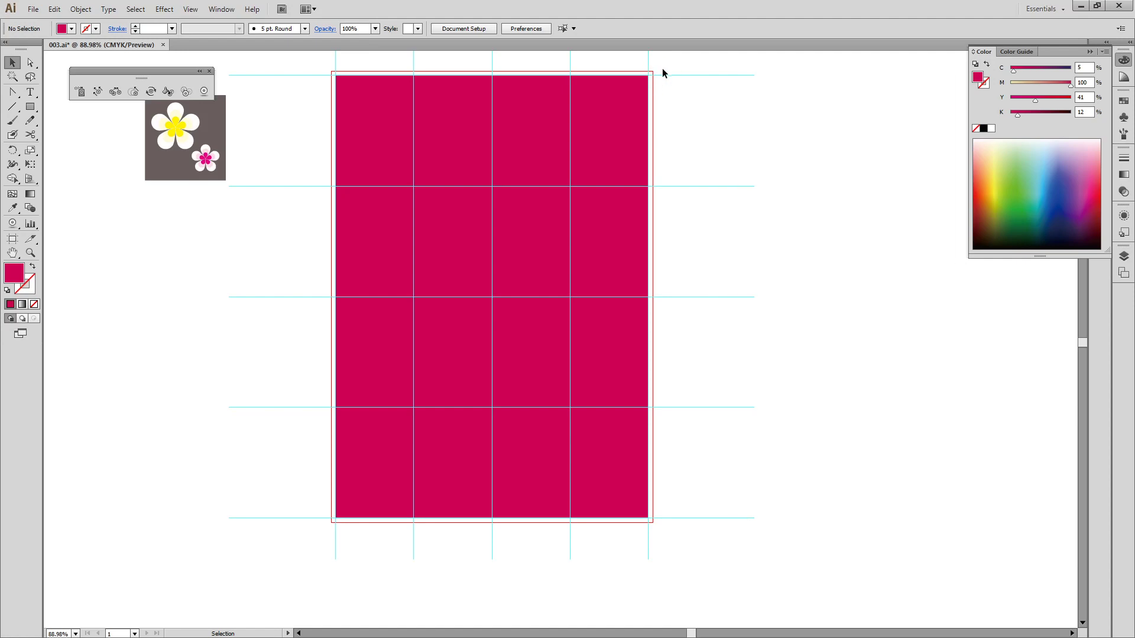
{"action": "left_click", "coordinate": [616, 110]}
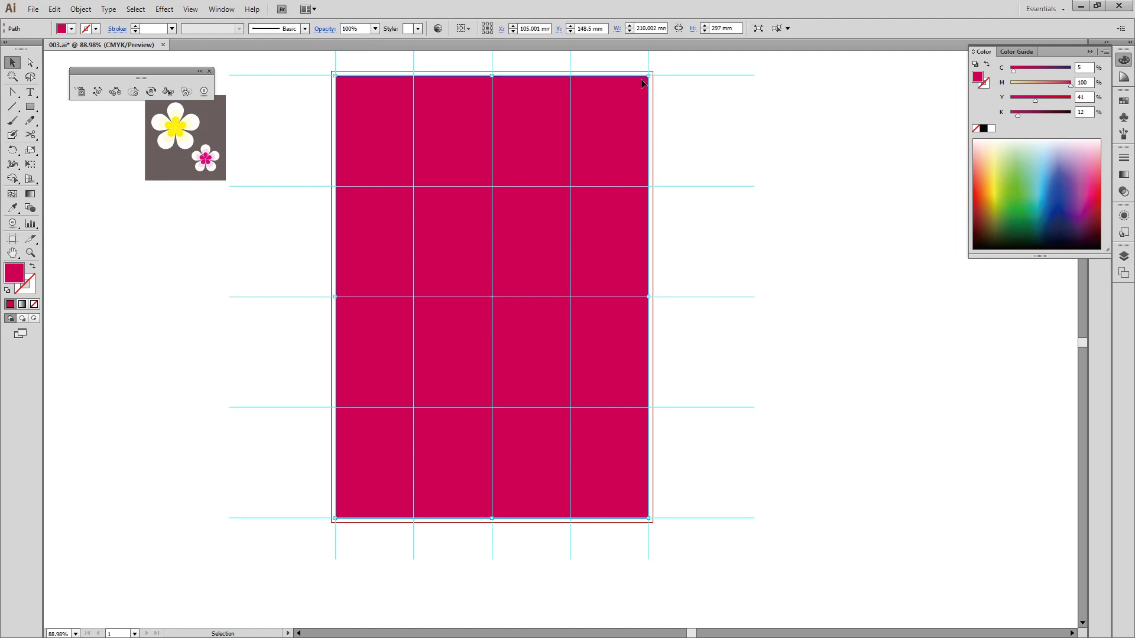
{"action": "left_click_drag", "start_coordinate": [649, 75], "coordinate": [653, 71]}
{"action": "left_click_drag", "start_coordinate": [327, 519], "coordinate": [328, 521]}
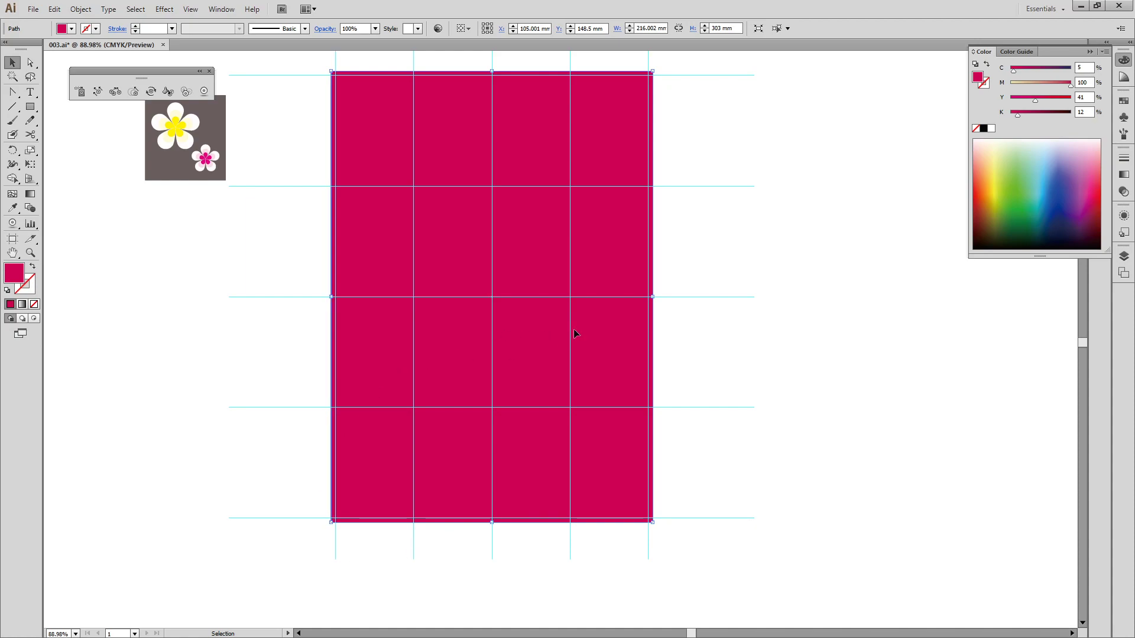
- Change the background rectangle's fill to a pale cream picked from the CMYK spectrum
{"action": "left_click", "coordinate": [994, 140]}
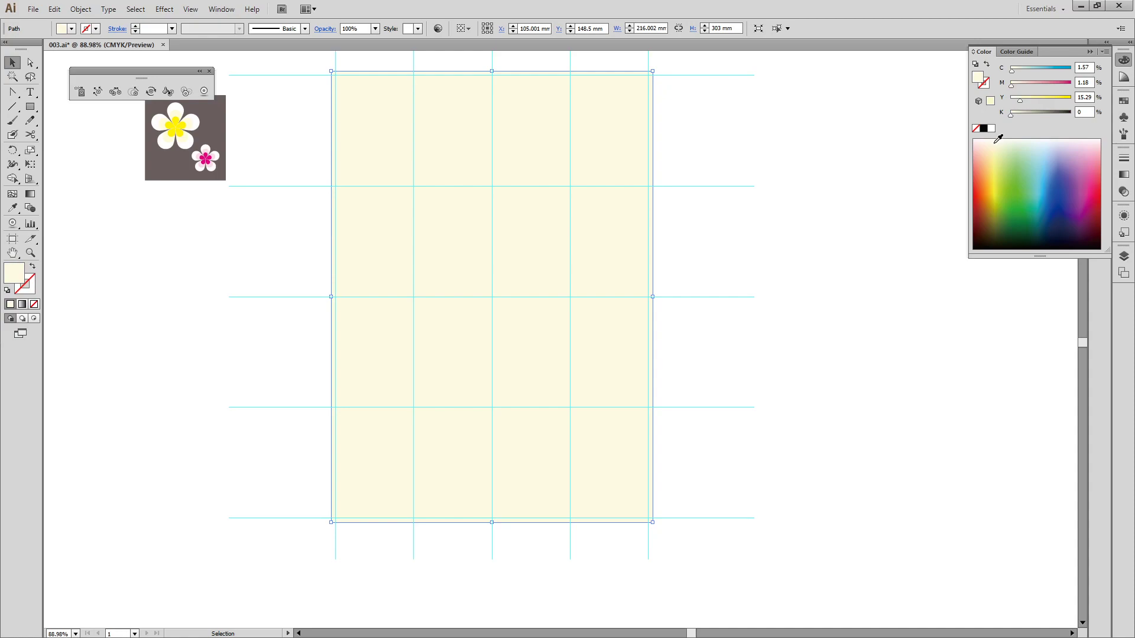
{"action": "left_click", "coordinate": [695, 128]}
{"action": "key", "text": "ctrl+semicolon"}
{"action": "key", "text": "ctrl+semicolon"}
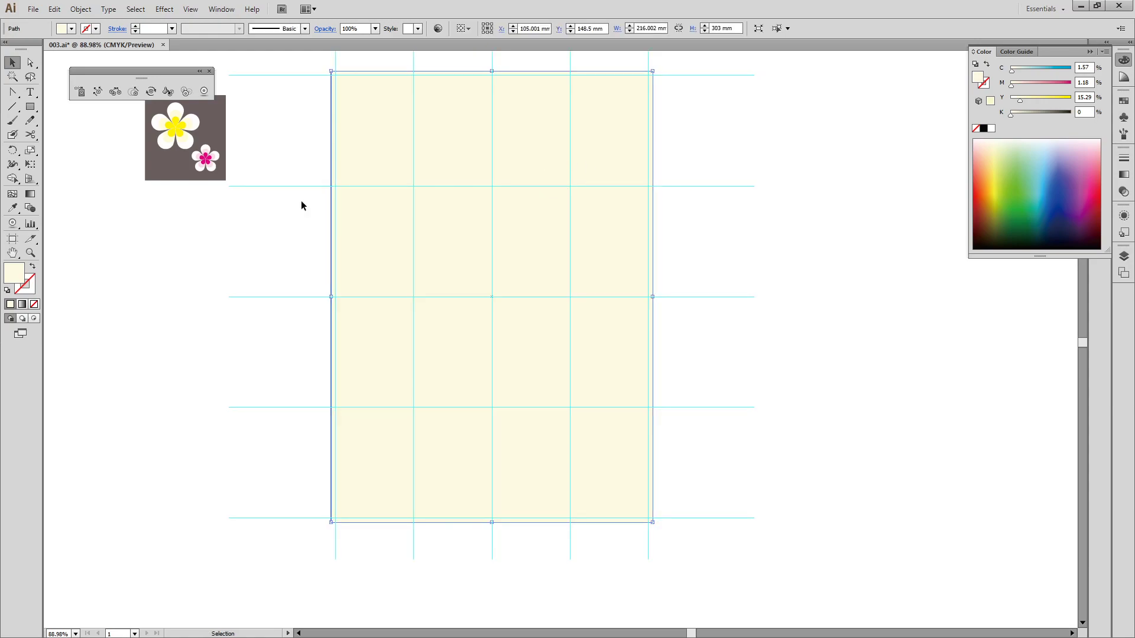
- Switch to Acrobat Reader, check the exam sheet's Mesh colour values for the 210 × 297 mm background, and return to Illustrator
{"action": "key", "text": "alt+Tab"}
{"action": "scroll", "coordinate": [320, 310], "scroll_direction": "down", "scroll_amount": 4}
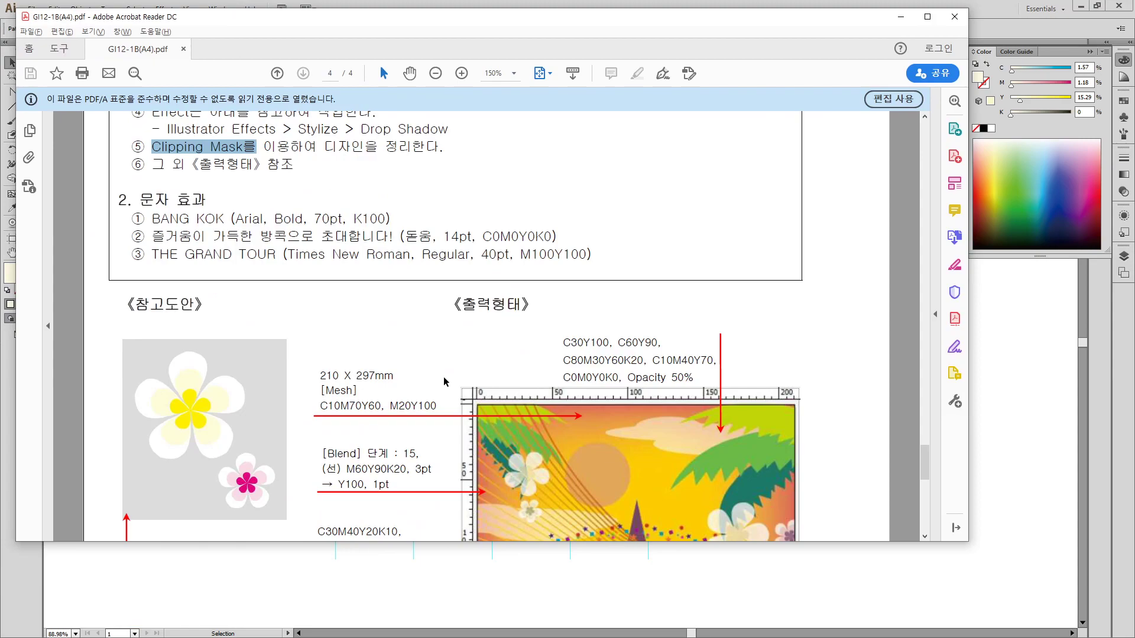
{"action": "left_click_drag", "start_coordinate": [320, 303], "coordinate": [440, 302]}
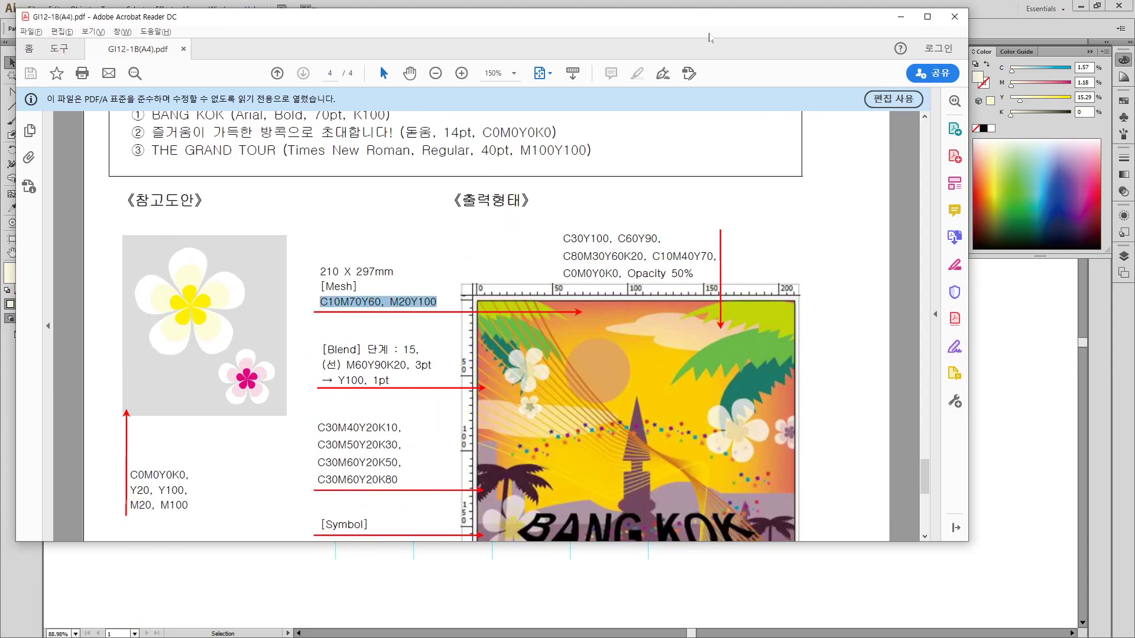
{"action": "left_click_drag", "start_coordinate": [715, 33], "coordinate": [449, 137]}
{"action": "key", "text": "alt+Tab"}
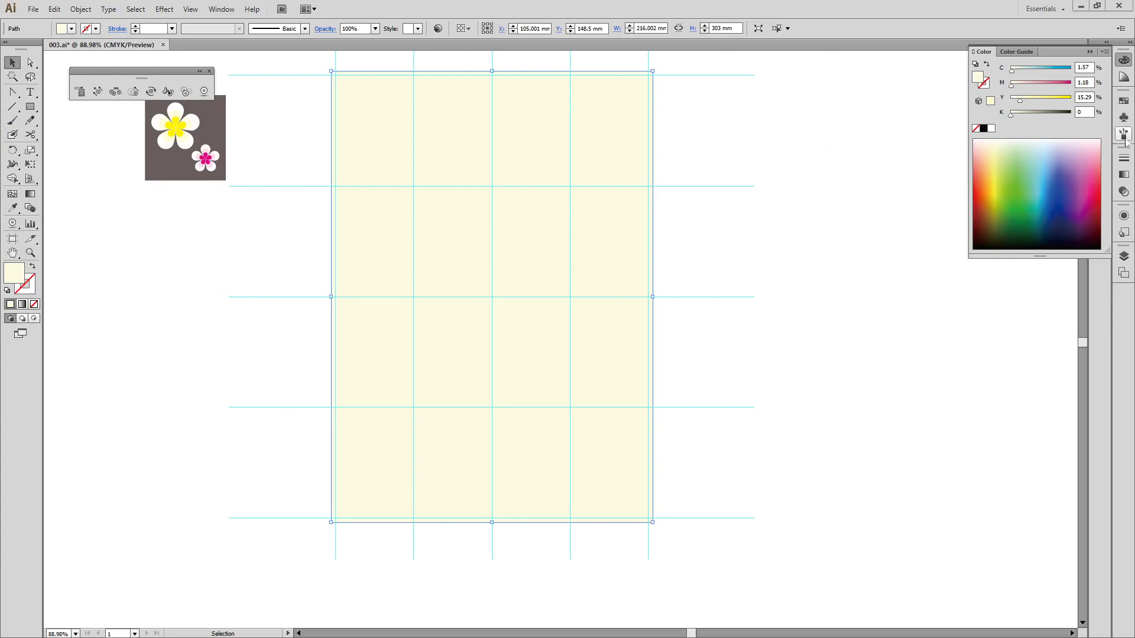
- Fill the background rectangle with C10 M70 Y60 and deselect it
{"action": "left_click", "coordinate": [1084, 67]}
{"action": "type", "text": "10"}
{"action": "key", "text": "Tab"}
{"action": "type", "text": "70"}
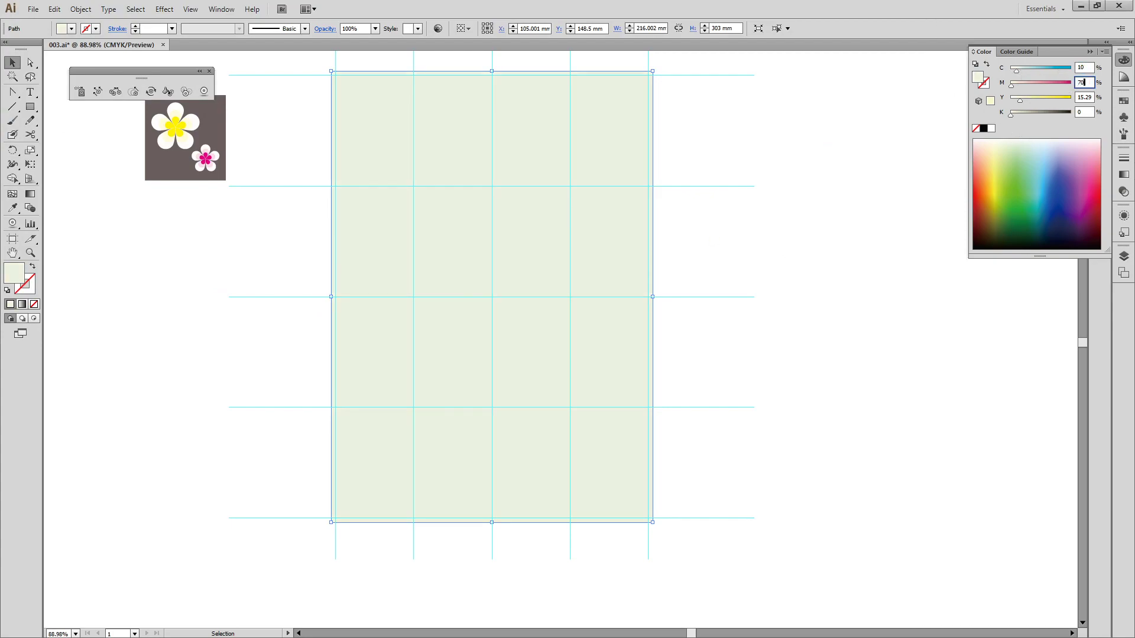
{"action": "key", "text": "Tab"}
{"action": "type", "text": "60"}
{"action": "key", "text": "Tab"}
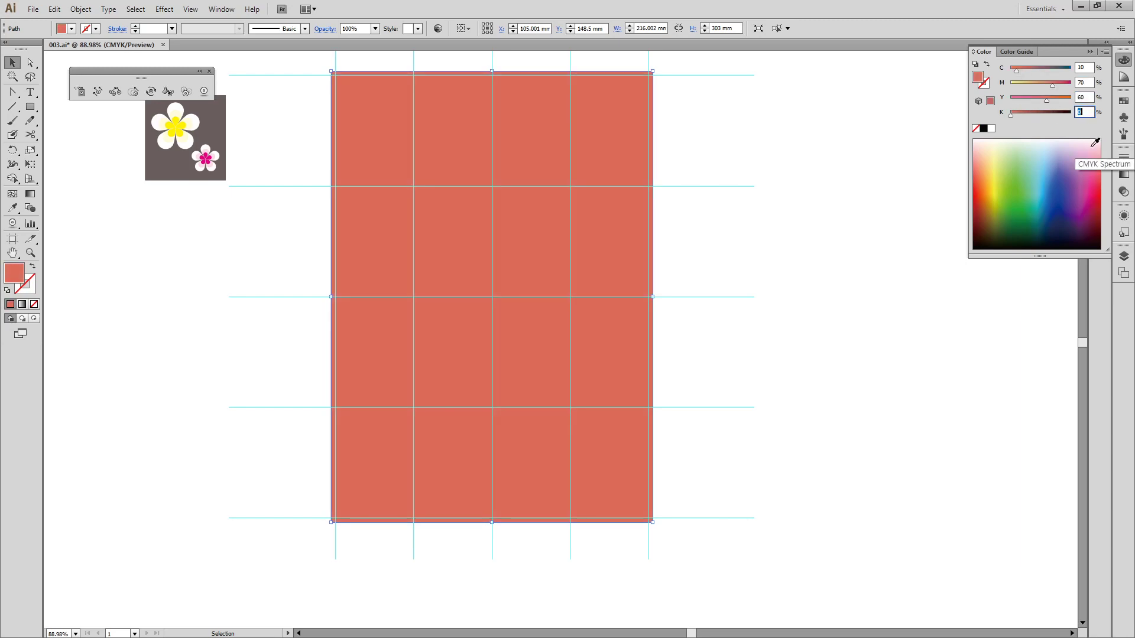
{"action": "left_click", "coordinate": [73, 179]}
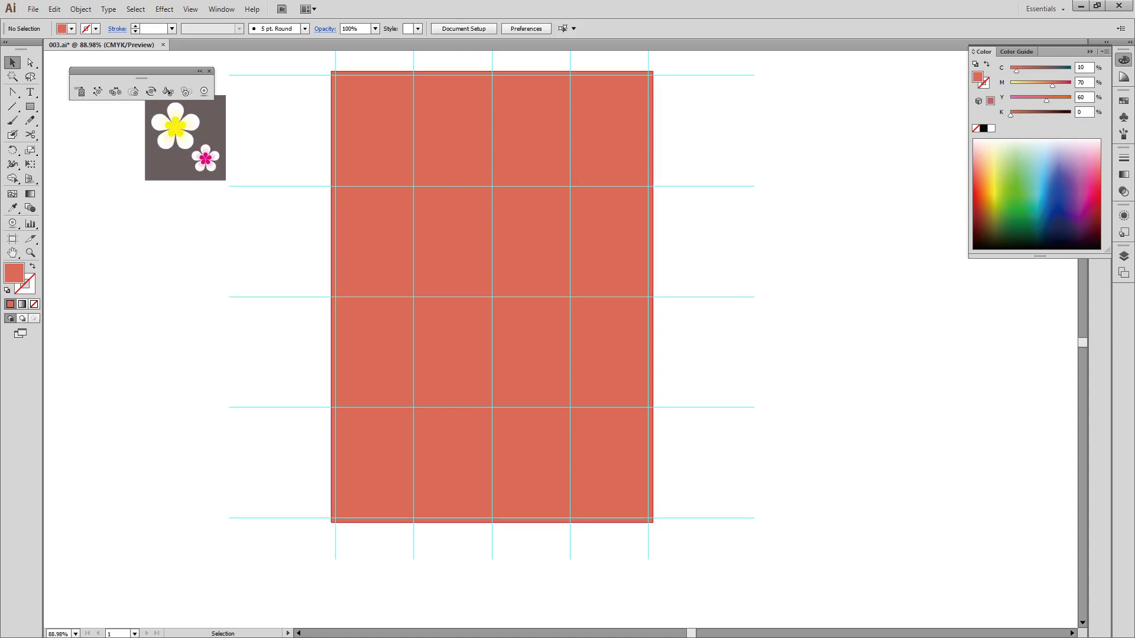
- Examine where the yellow inner area sits in the exam sheet's sample poster, mark it out roughly, and minimize Acrobat Reader
{"action": "key", "text": "alt+Tab"}
{"action": "scroll", "coordinate": [615, 419], "scroll_direction": "down", "scroll_amount": 3}
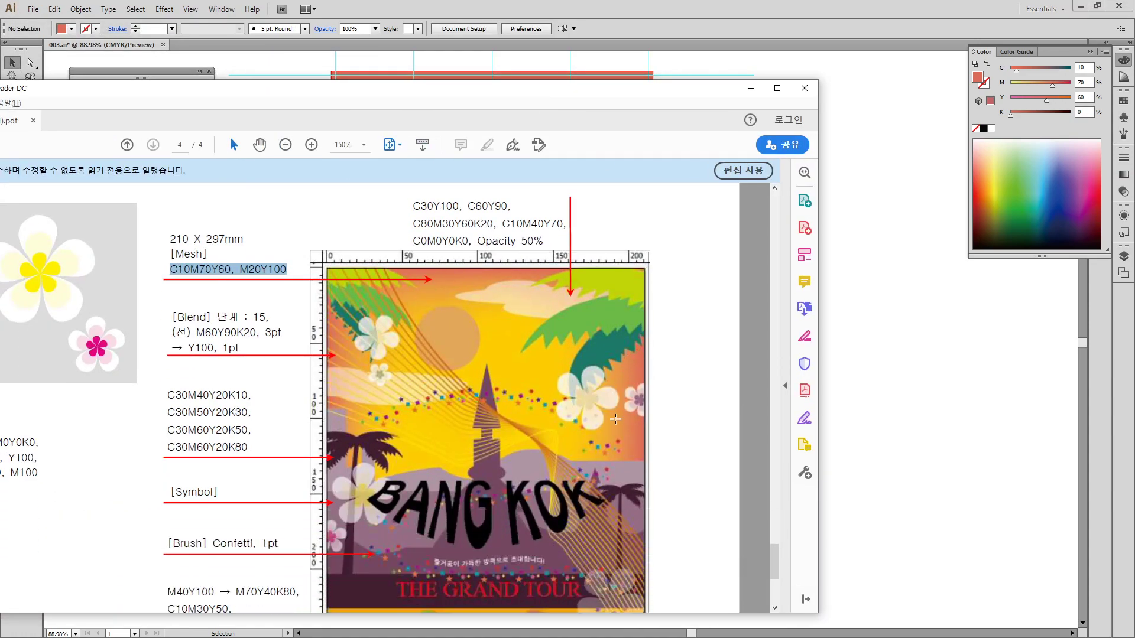
{"action": "left_click_drag", "start_coordinate": [701, 303], "coordinate": [717, 322]}
{"action": "mouse_move", "coordinate": [375, 306]}
{"action": "left_mouse_down"}
{"action": "mouse_move", "coordinate": [587, 312]}
{"action": "mouse_move", "coordinate": [588, 558]}
{"action": "left_mouse_up"}
{"action": "mouse_move", "coordinate": [377, 307]}
{"action": "left_mouse_down"}
{"action": "mouse_move", "coordinate": [387, 530]}
{"action": "mouse_move", "coordinate": [574, 571]}
{"action": "mouse_move", "coordinate": [586, 549]}
{"action": "left_mouse_up"}
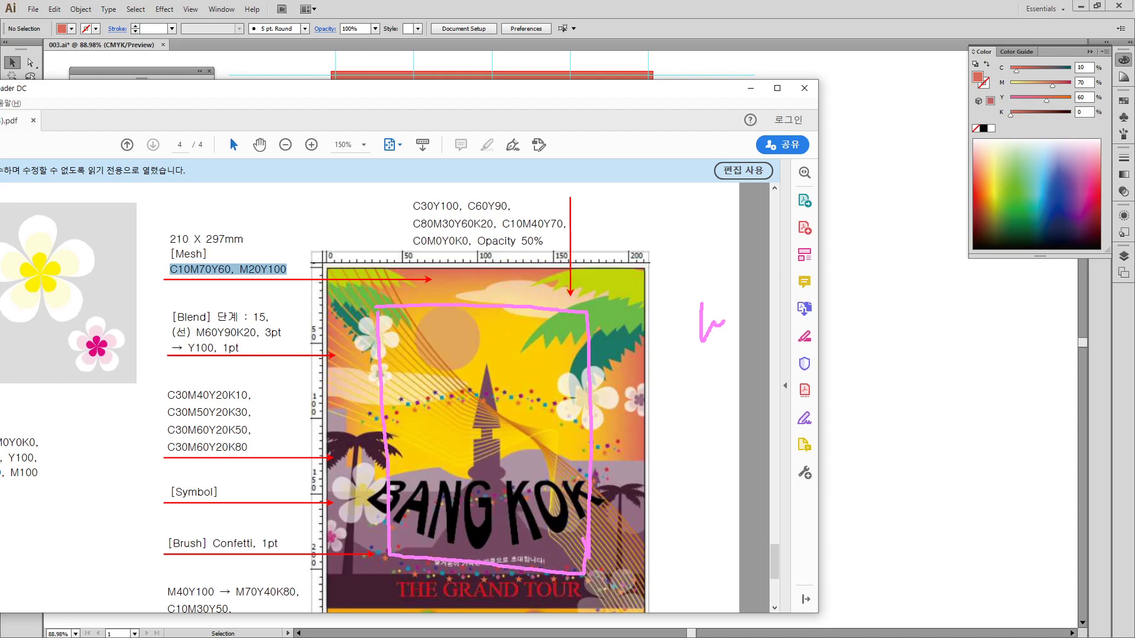
{"action": "key", "text": "Escape"}
{"action": "left_click", "coordinate": [750, 88]}
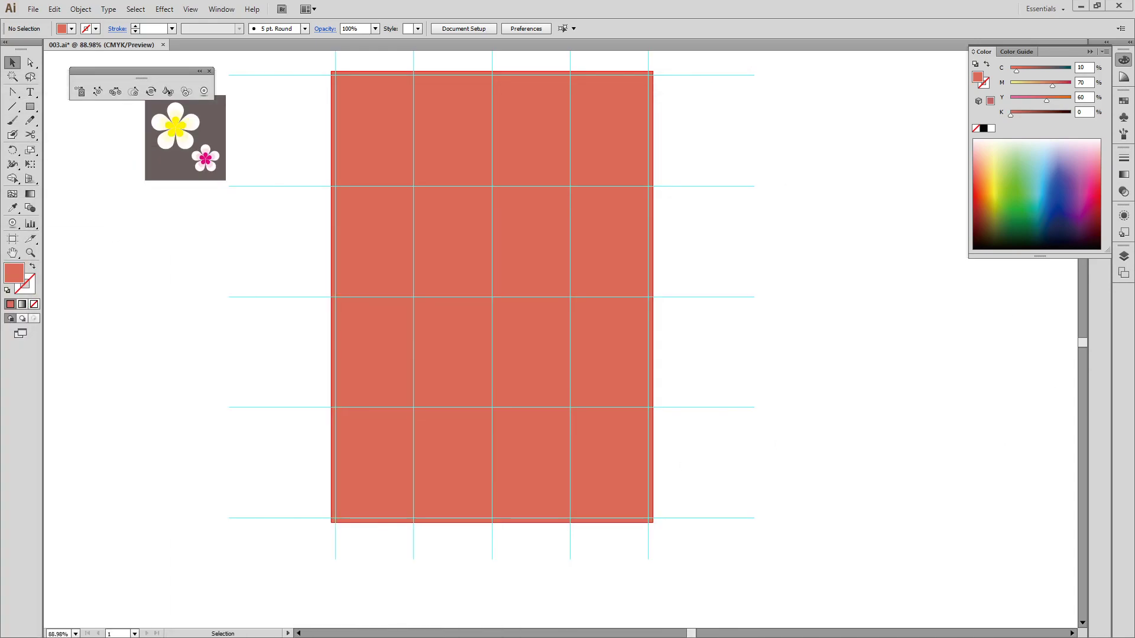
- Add mesh points to the background rectangle with the Mesh tool, forming two vertical and two horizontal mesh lines near its edges
{"action": "left_click", "coordinate": [476, 157]}
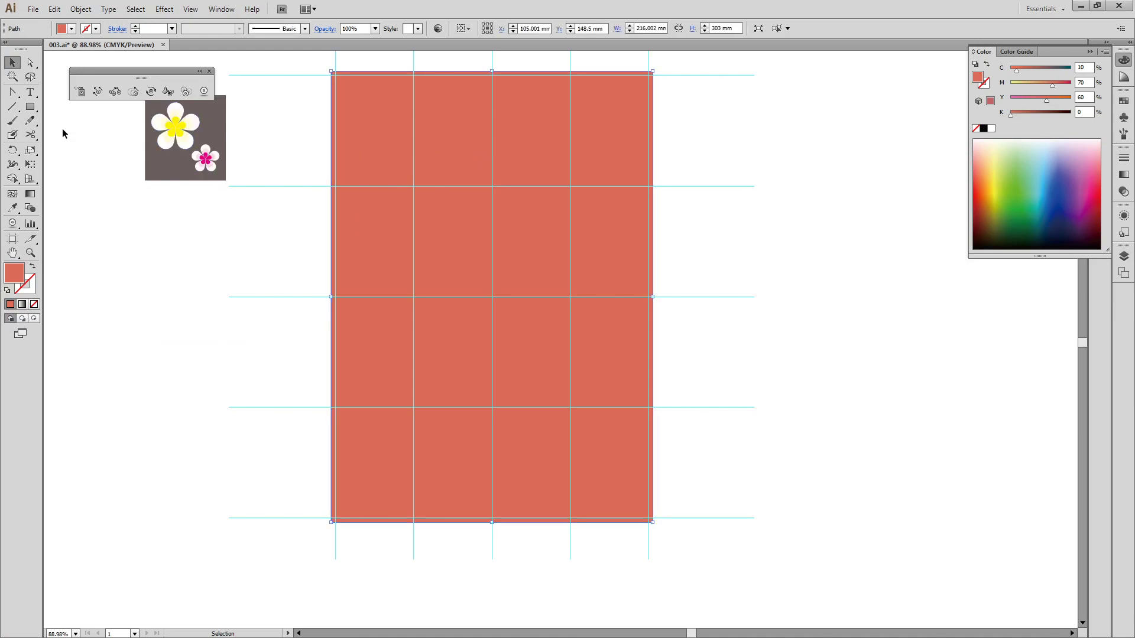
{"action": "left_click", "coordinate": [11, 194]}
{"action": "key", "text": "ctrl+y"}
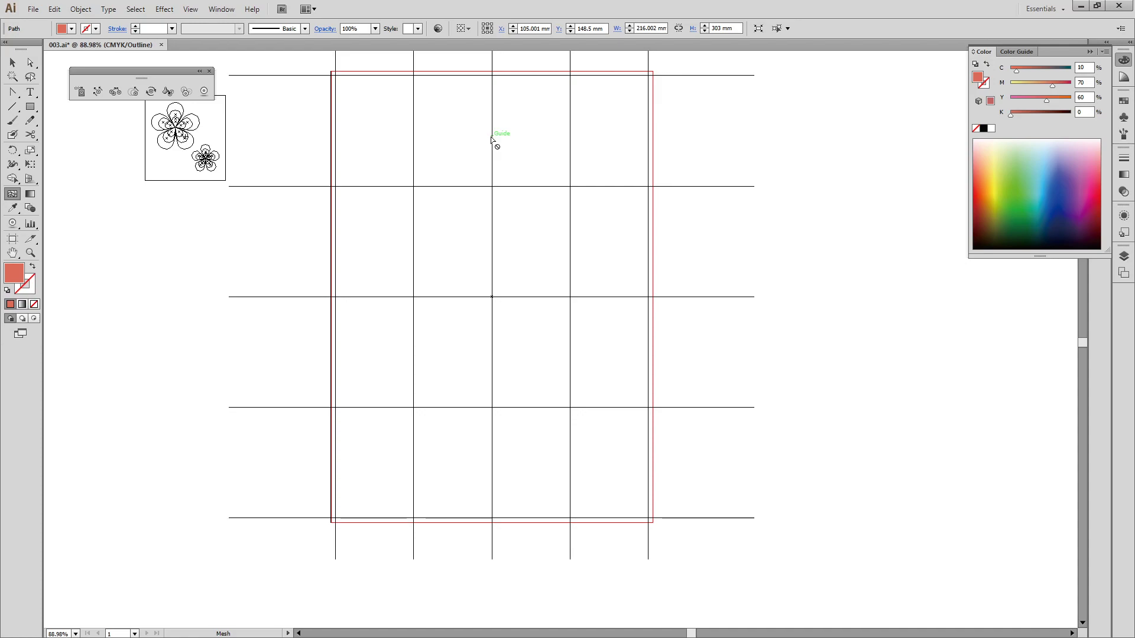
{"action": "key", "text": "ctrl+y"}
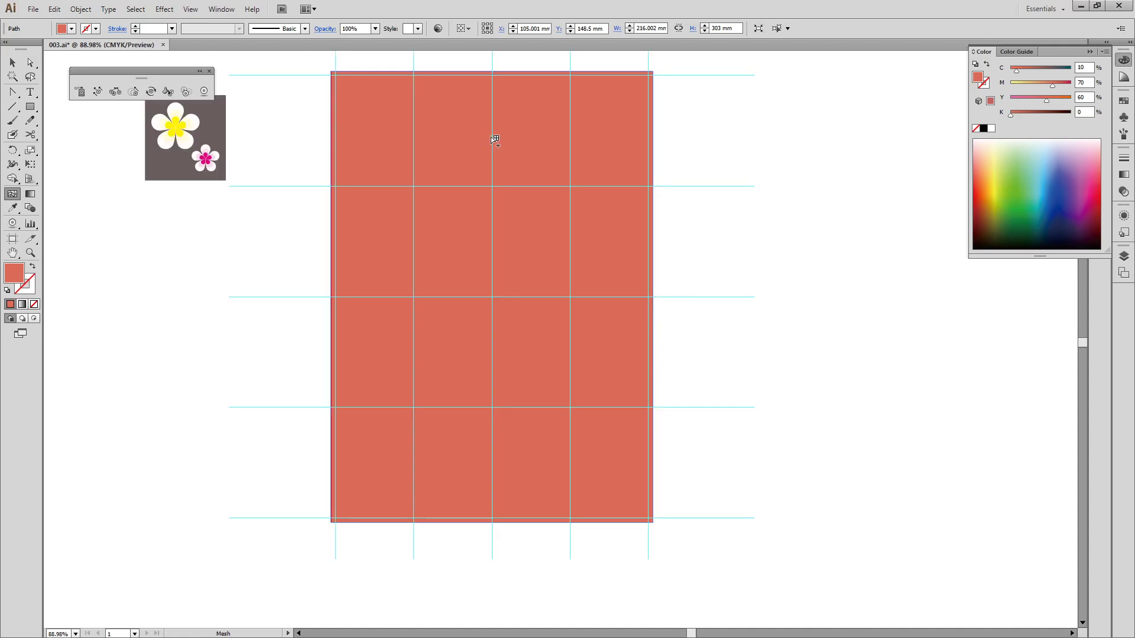
{"action": "left_click", "coordinate": [397, 140]}
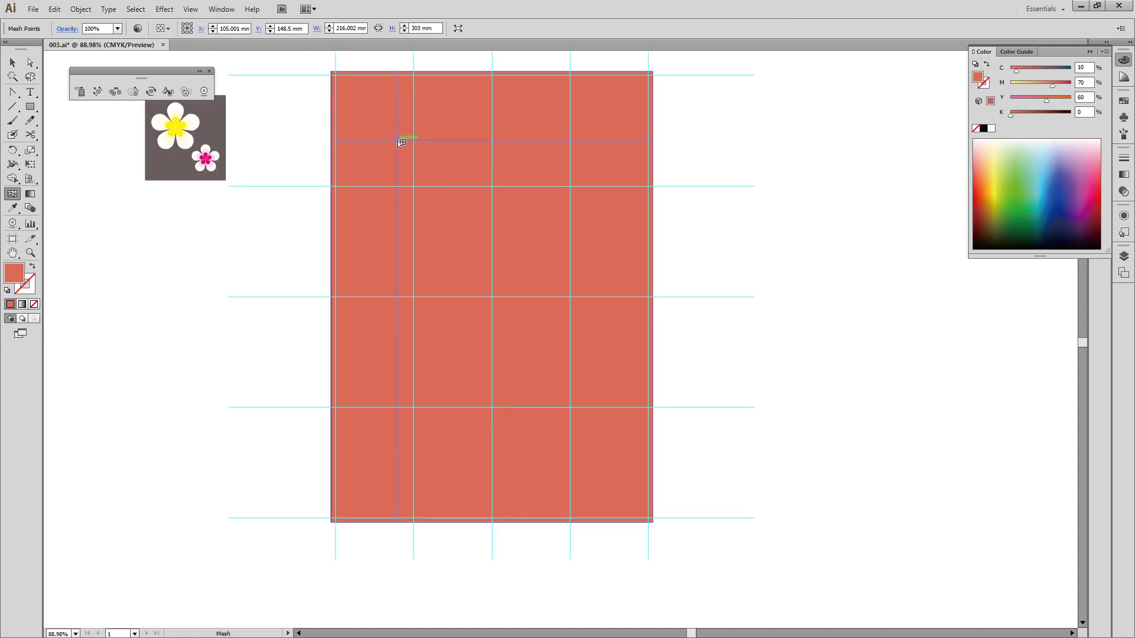
{"action": "left_click", "coordinate": [608, 140]}
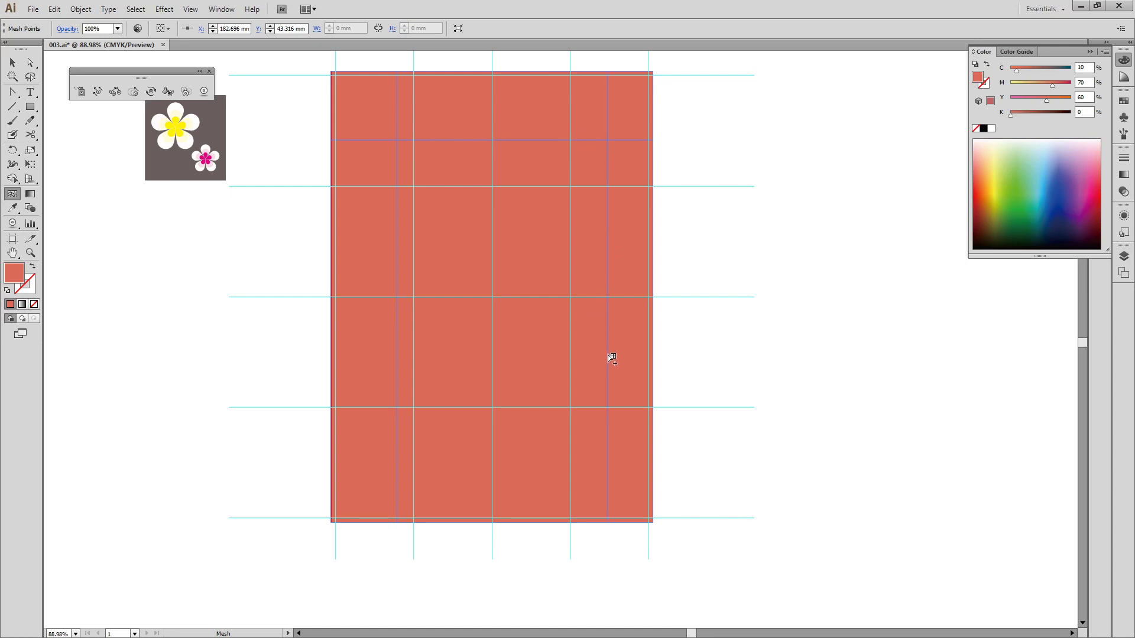
{"action": "left_click", "coordinate": [498, 243], "text": "ctrl"}
{"action": "left_click", "coordinate": [397, 368]}
{"action": "left_click", "coordinate": [671, 468]}
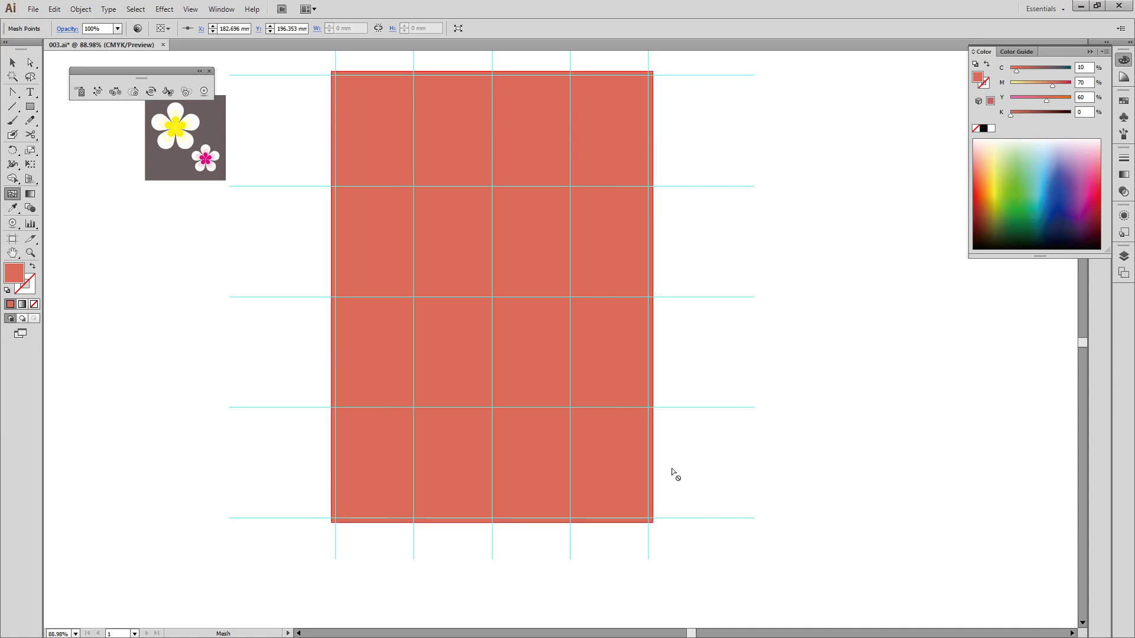
- Hide the guides and colour the four inner mesh points C0 M20 Y100, selecting them in Outline view
{"action": "key", "text": "ctrl+y"}
{"action": "left_click", "coordinate": [410, 112]}
{"action": "key", "text": "ctrl+shift+a"}
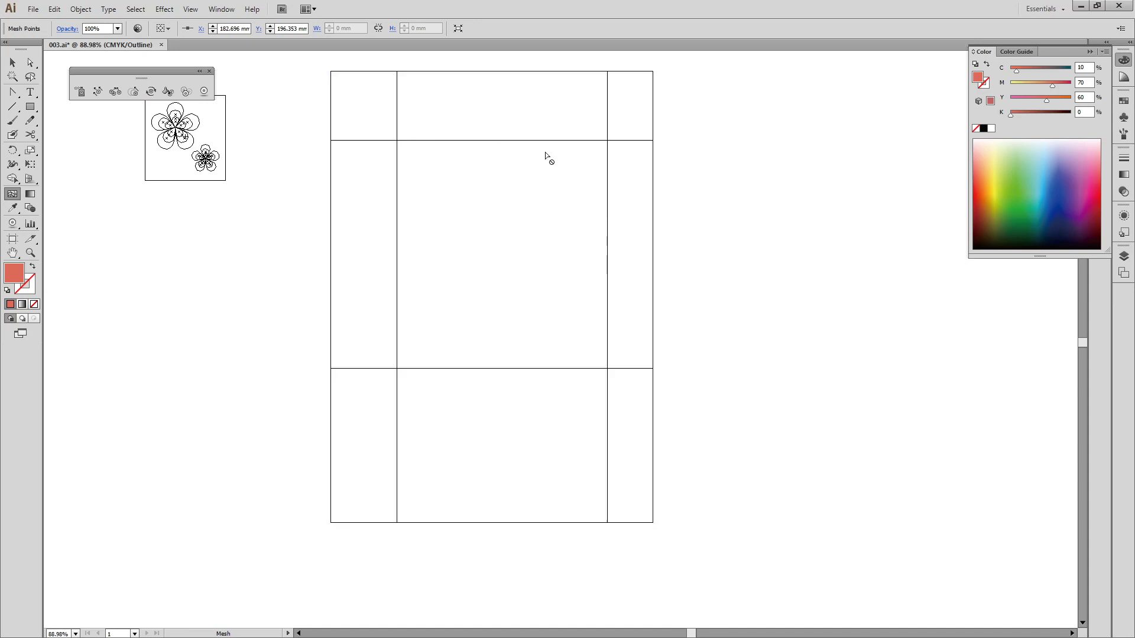
{"action": "key", "text": "a"}
{"action": "left_click_drag", "start_coordinate": [384, 125], "coordinate": [623, 393]}
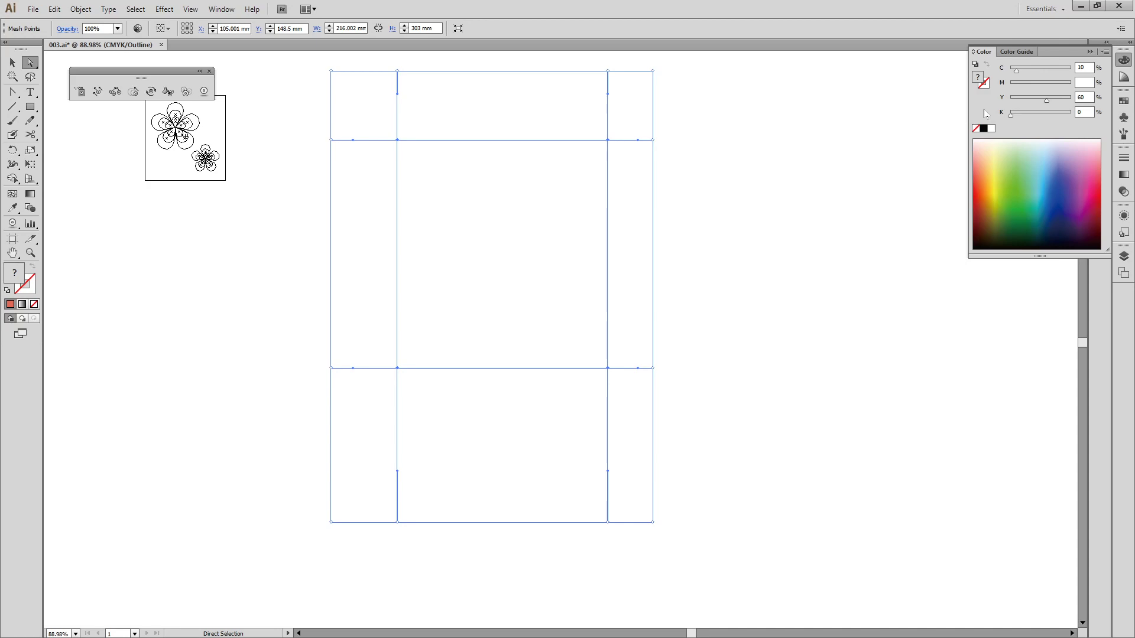
{"action": "left_click", "coordinate": [1088, 67]}
{"action": "type", "text": "0"}
{"action": "key", "text": "Tab"}
{"action": "type", "text": "12"}
{"action": "key", "text": "Tab"}
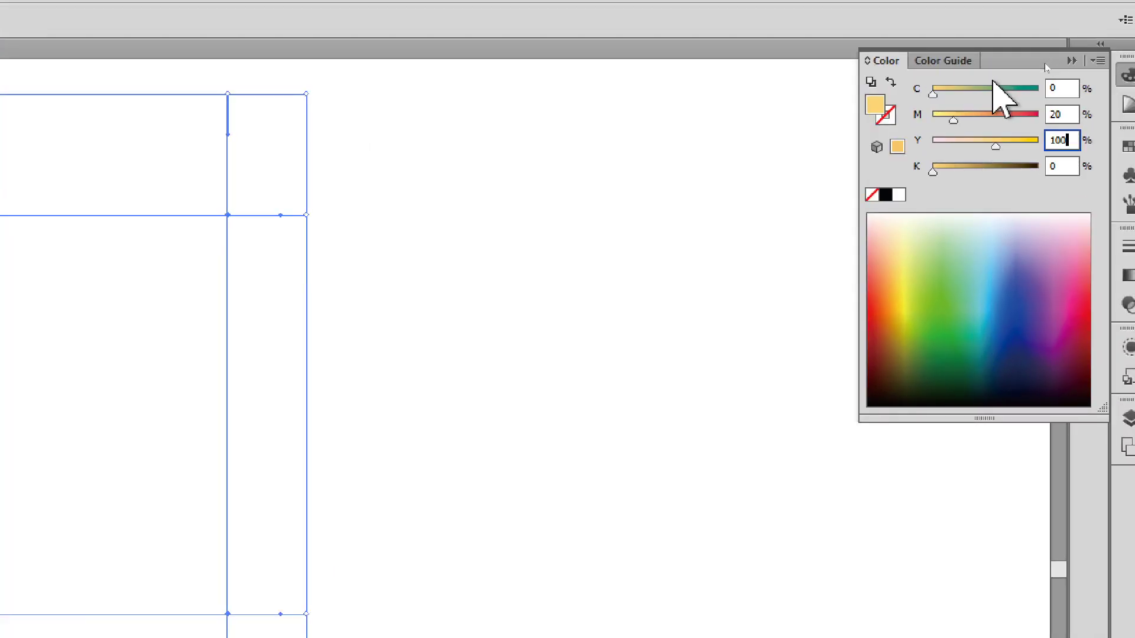
{"action": "key", "text": "Return"}
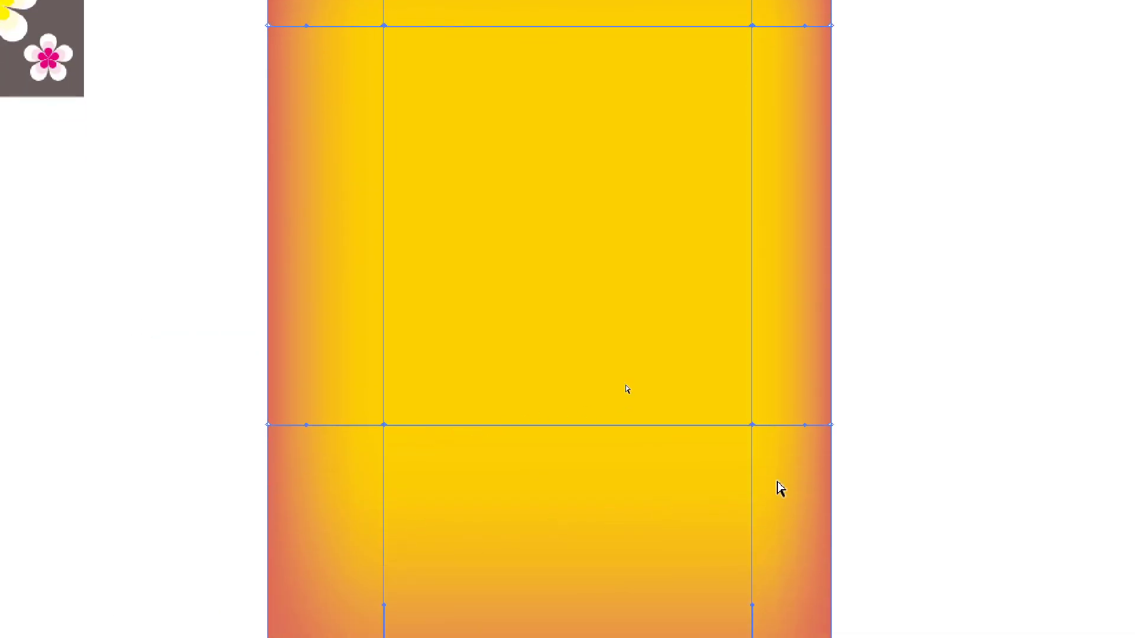
- In Outline view, move all points of the left vertical mesh line inward to widen the orange edge
{"action": "left_click", "coordinate": [348, 153]}
{"action": "key", "text": "ctrl+y"}
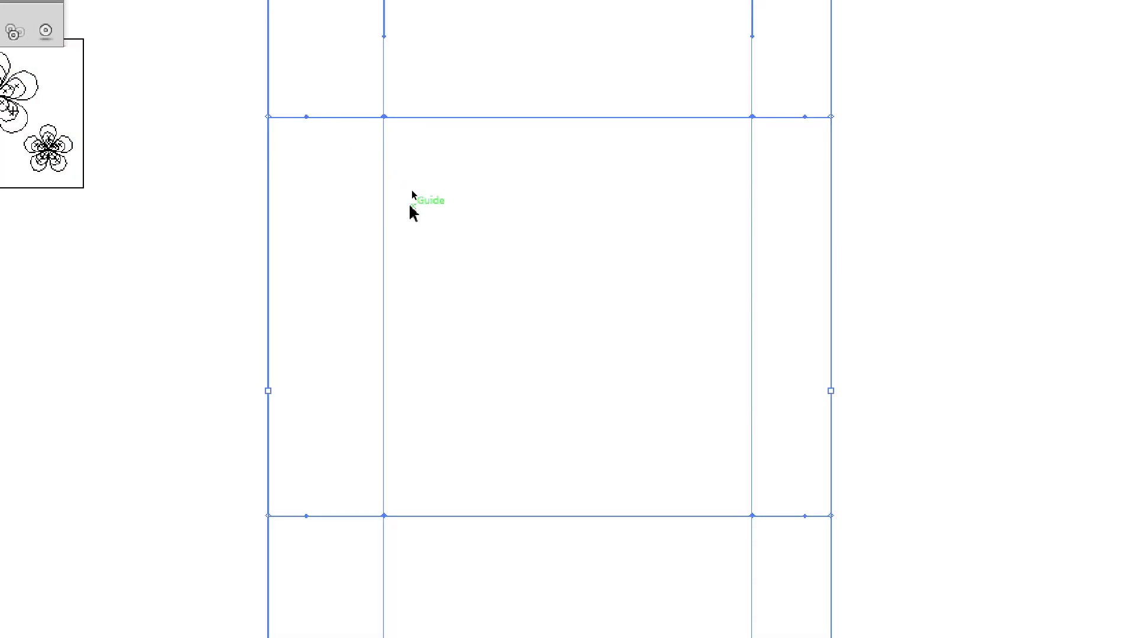
{"action": "key", "text": "ctrl+minus"}
{"action": "left_click", "coordinate": [469, 185]}
{"action": "left_click_drag", "start_coordinate": [429, 85], "coordinate": [480, 562]}
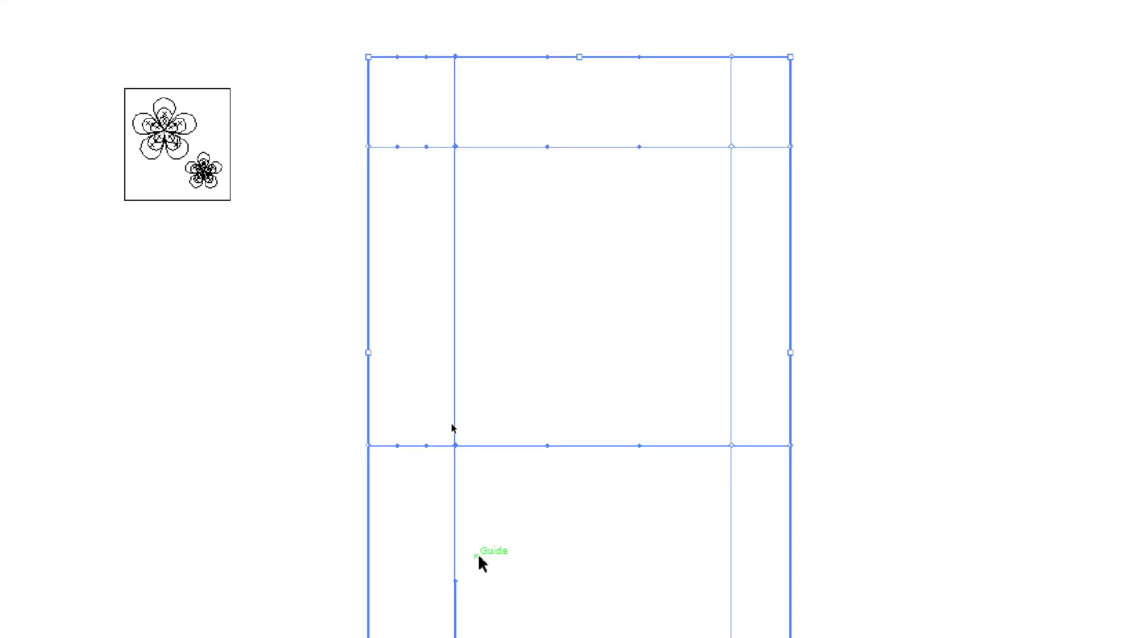
{"action": "left_click_drag", "start_coordinate": [435, 4], "coordinate": [488, 581]}
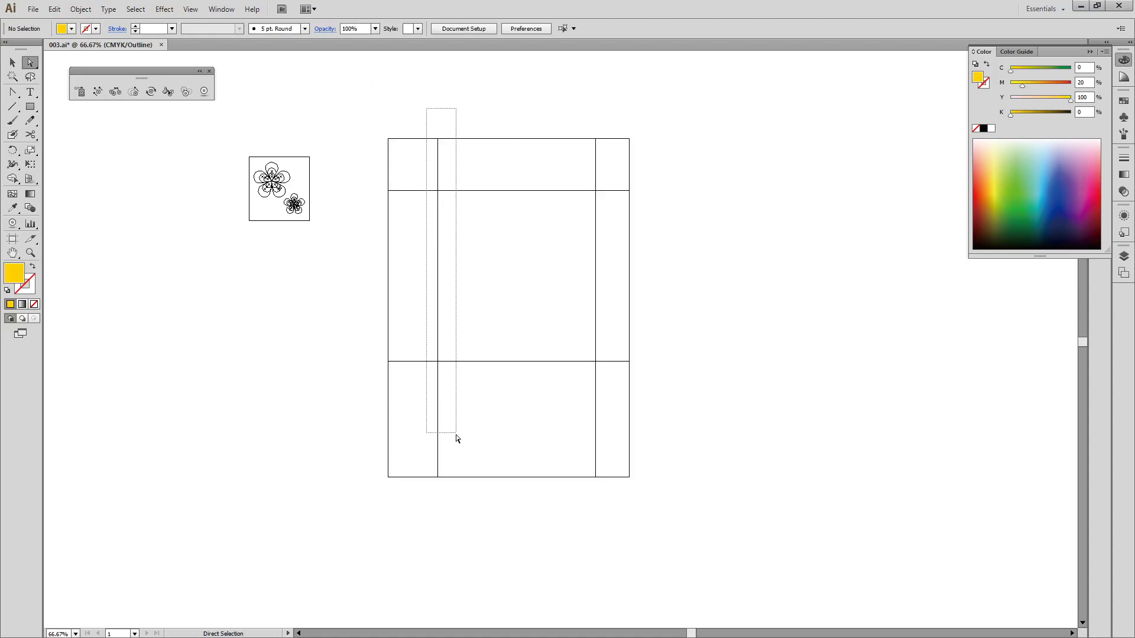
{"action": "left_click_drag", "start_coordinate": [457, 438], "coordinate": [455, 512]}
{"action": "key", "text": "Right"}
{"action": "key", "text": "Right"}
{"action": "key", "text": "Right"}
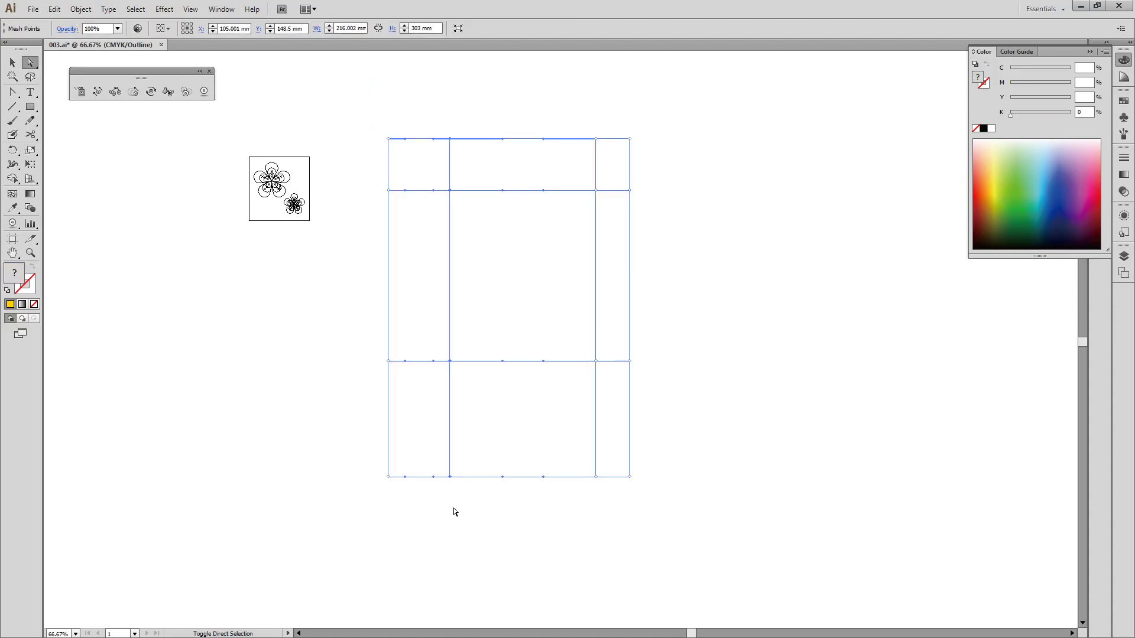
- Move all points of the right vertical mesh line inward so its margin matches the left one
{"action": "left_click_drag", "start_coordinate": [561, 110], "coordinate": [609, 559]}
{"action": "key", "text": "Left"}
{"action": "key", "text": "Left"}
{"action": "key", "text": "Left"}
{"action": "key", "text": "Left"}
{"action": "key", "text": "Left"}
{"action": "key", "text": "Left"}
{"action": "key", "text": "Left"}
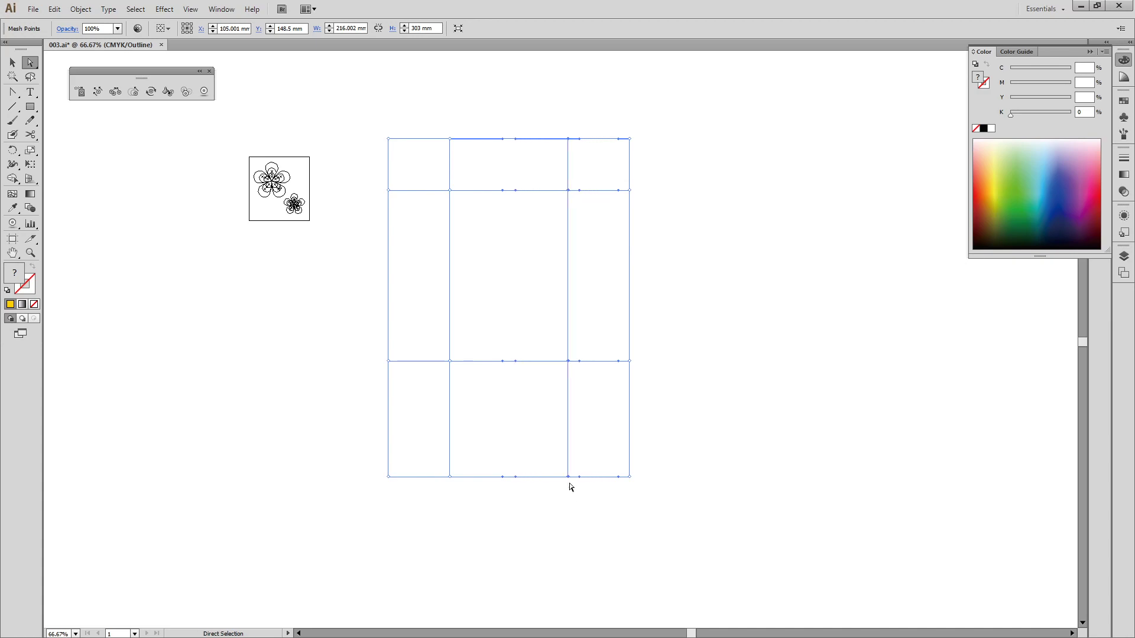
- Try shifting the two inner points of the right mesh line outward, preview the gradient and undo the shift
{"action": "left_click_drag", "start_coordinate": [544, 168], "coordinate": [586, 387]}
{"action": "key", "text": "Right"}
{"action": "key", "text": "Right"}
{"action": "key", "text": "Right"}
{"action": "key", "text": "Right"}
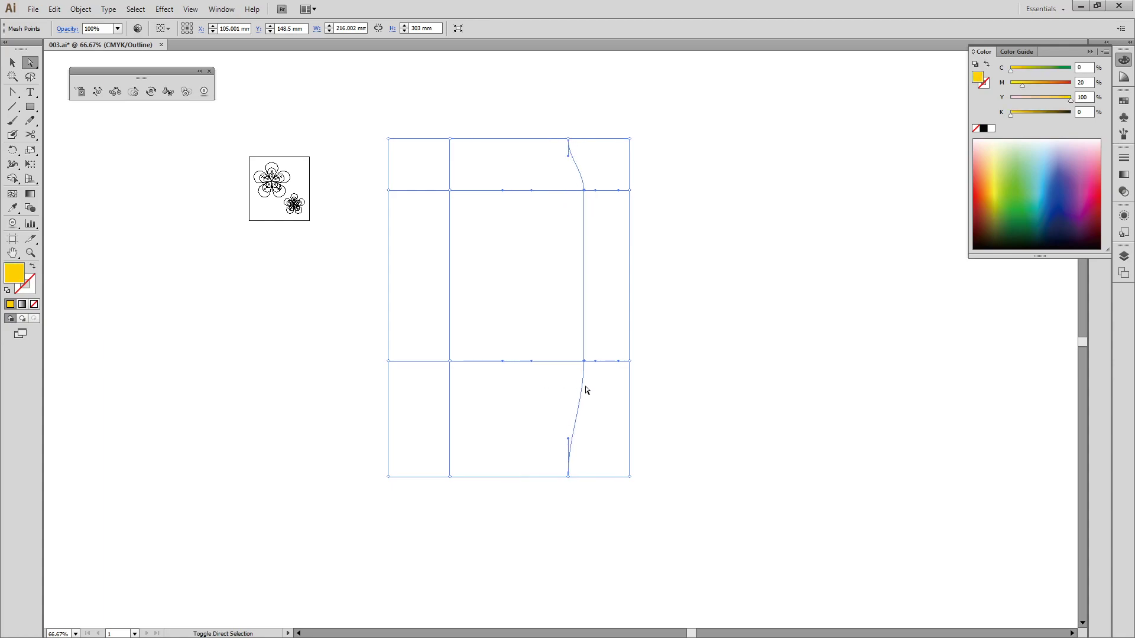
{"action": "key", "text": "ctrl+y"}
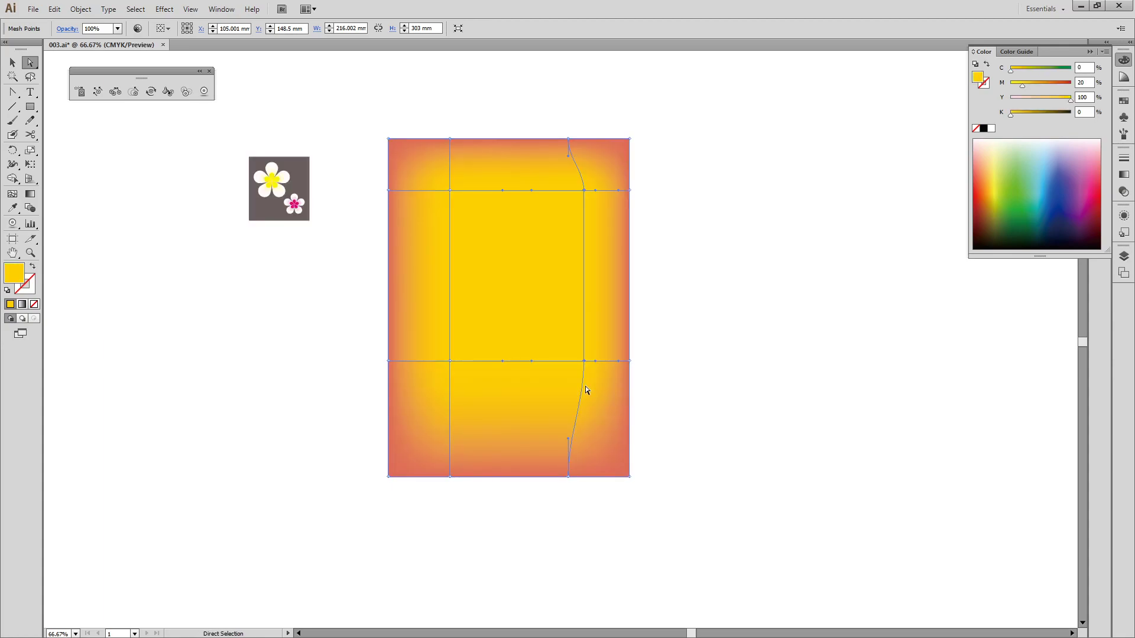
{"action": "key", "text": "ctrl+z"}
{"action": "key", "text": "ctrl+z"}
{"action": "key", "text": "ctrl+z"}
{"action": "key", "text": "ctrl+z"}
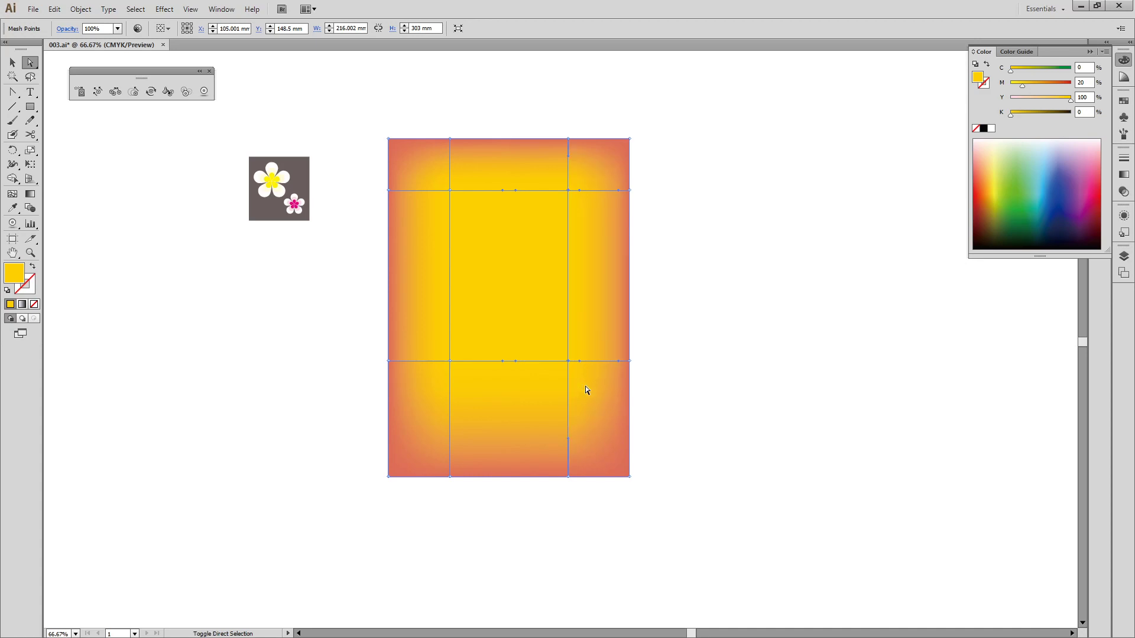
- Inspect the orange-to-yellow gradient mesh background with and without its mesh lines shown
{"action": "left_click", "coordinate": [810, 312]}
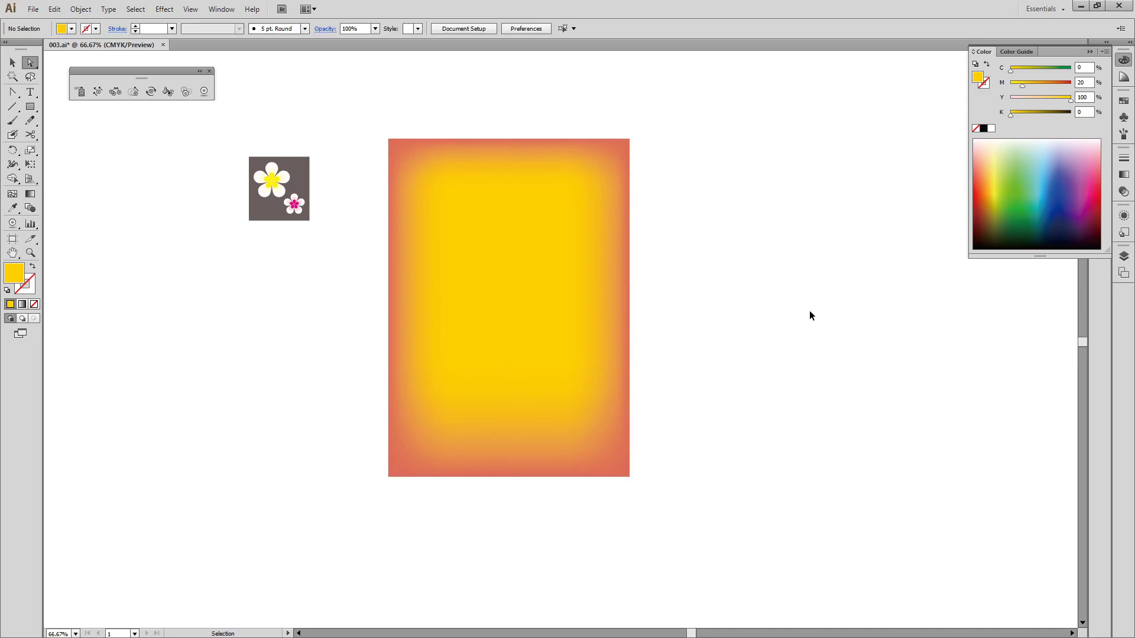
{"action": "key", "text": "v"}
{"action": "left_click", "coordinate": [560, 357]}
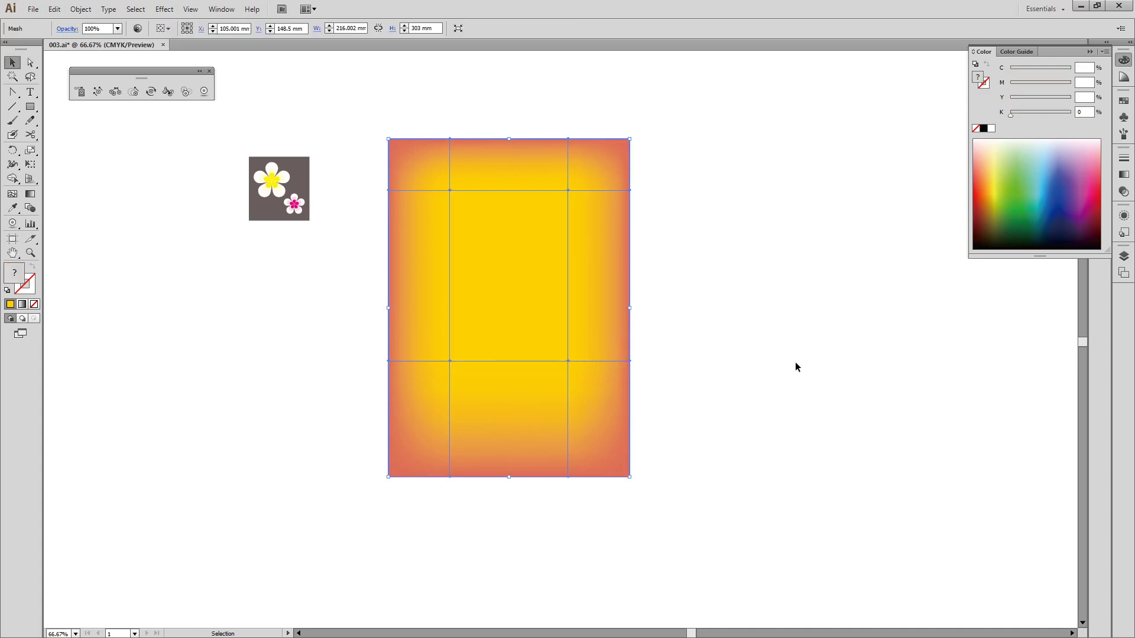
{"action": "left_click", "coordinate": [892, 409]}
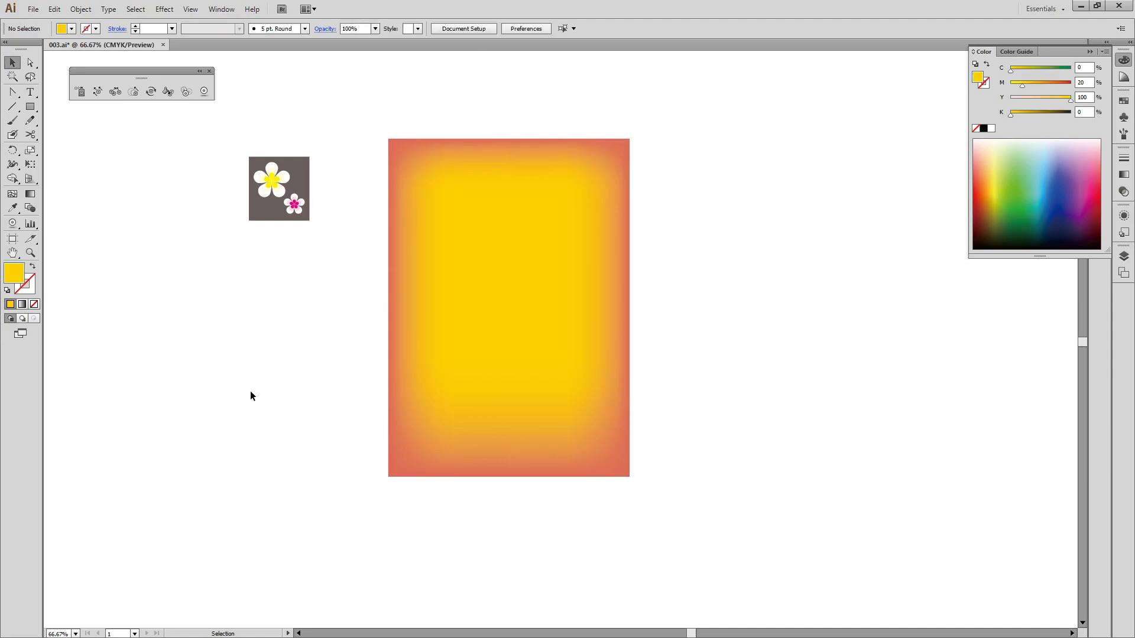
- Switch to Acrobat Reader and review the sample poster's remaining elements and their colour values below the Mesh specification
{"action": "key", "text": "alt+Tab"}
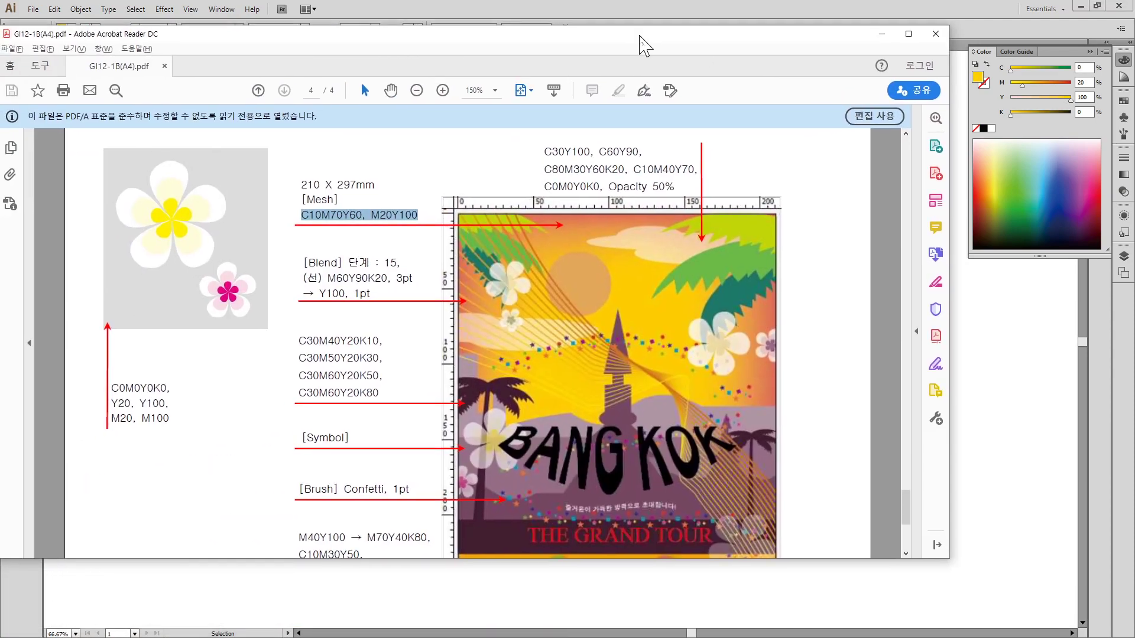
{"action": "scroll", "coordinate": [641, 378], "scroll_direction": "down", "scroll_amount": 3}
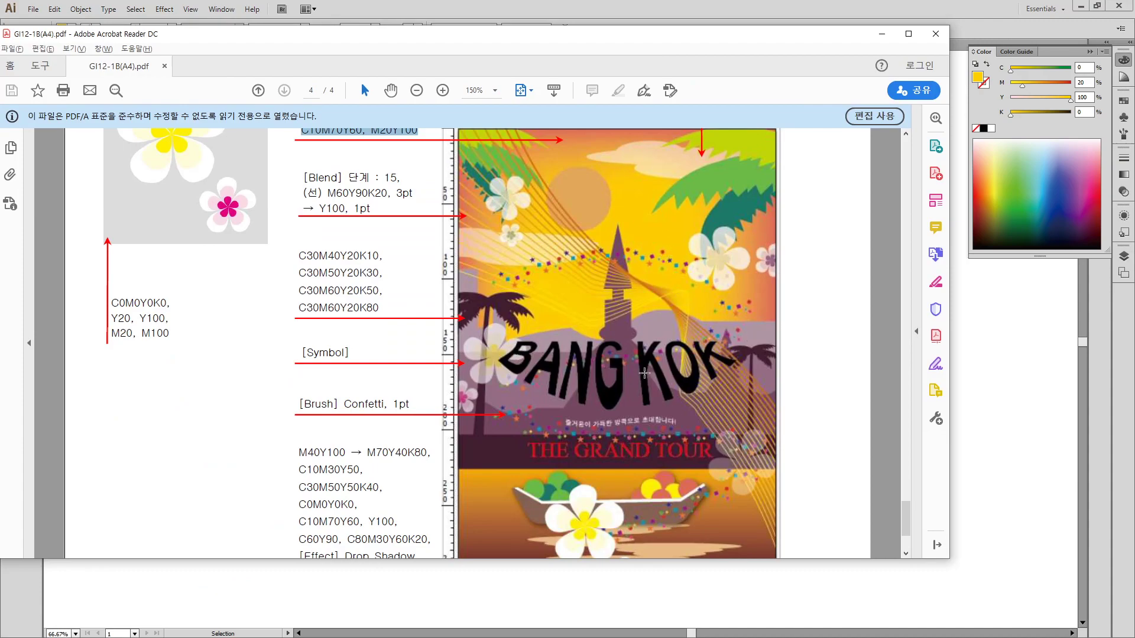
{"action": "scroll", "coordinate": [633, 378], "scroll_direction": "up", "scroll_amount": 1}
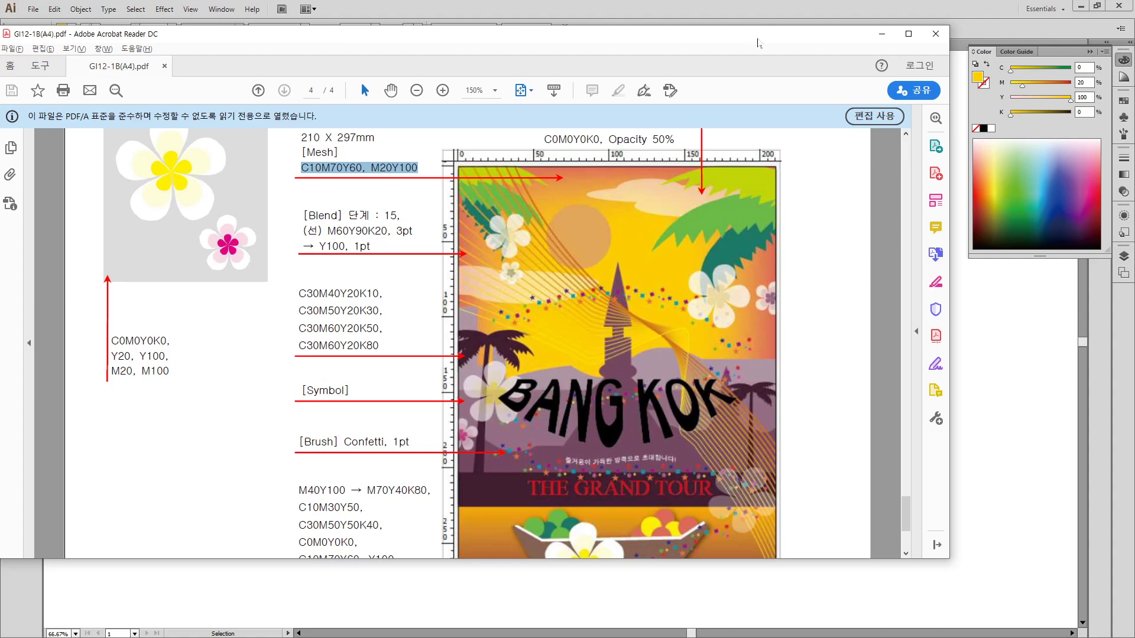
- Switch back to Illustrator, draw an ellipse about 231 × 147 mm beside the poster and change to outline view
{"action": "key", "text": "alt+Tab"}
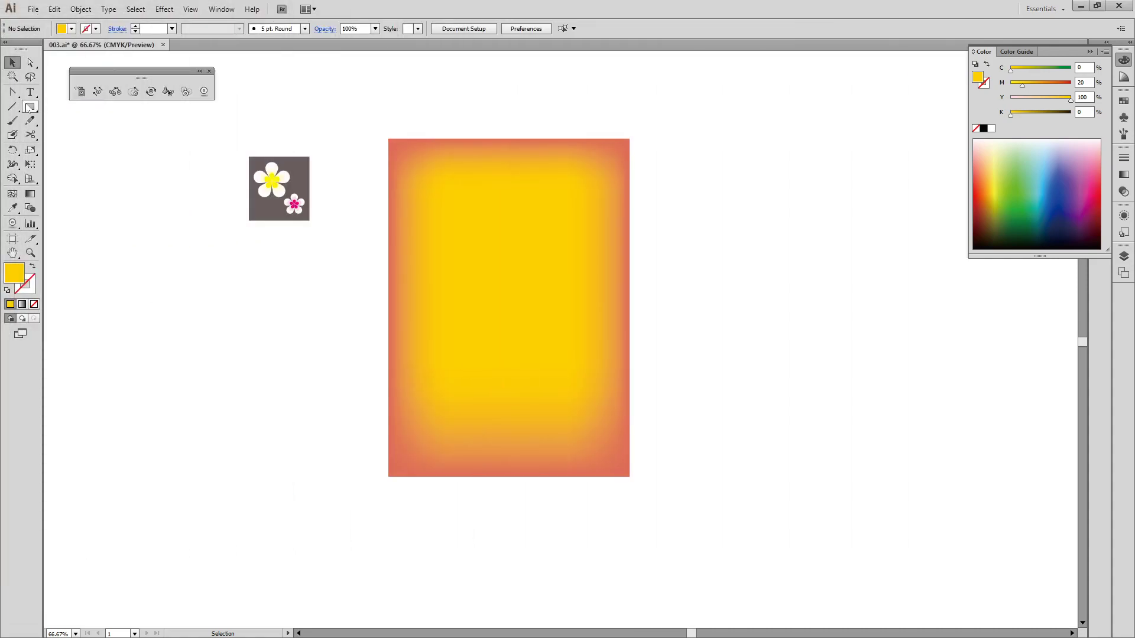
{"action": "left_click_drag", "start_coordinate": [29, 109], "coordinate": [114, 135]}
{"action": "scroll", "coordinate": [555, 296], "scroll_direction": "right", "scroll_amount": 5}
{"action": "left_click_drag", "start_coordinate": [547, 171], "coordinate": [805, 336]}
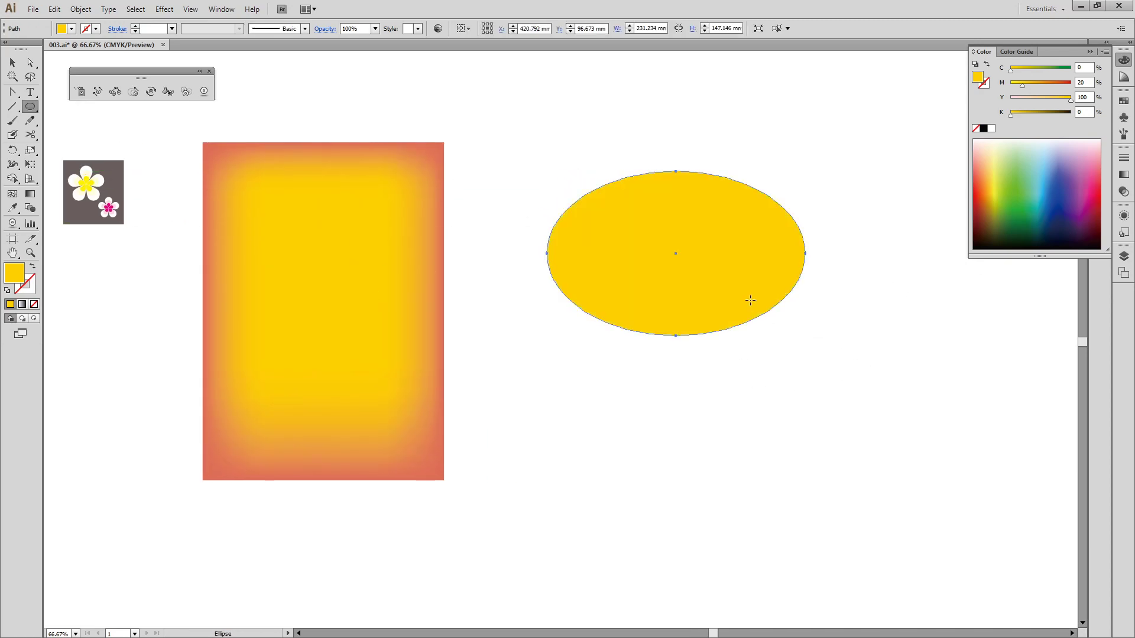
{"action": "key", "text": "v"}
{"action": "key", "text": "ctrl+y"}
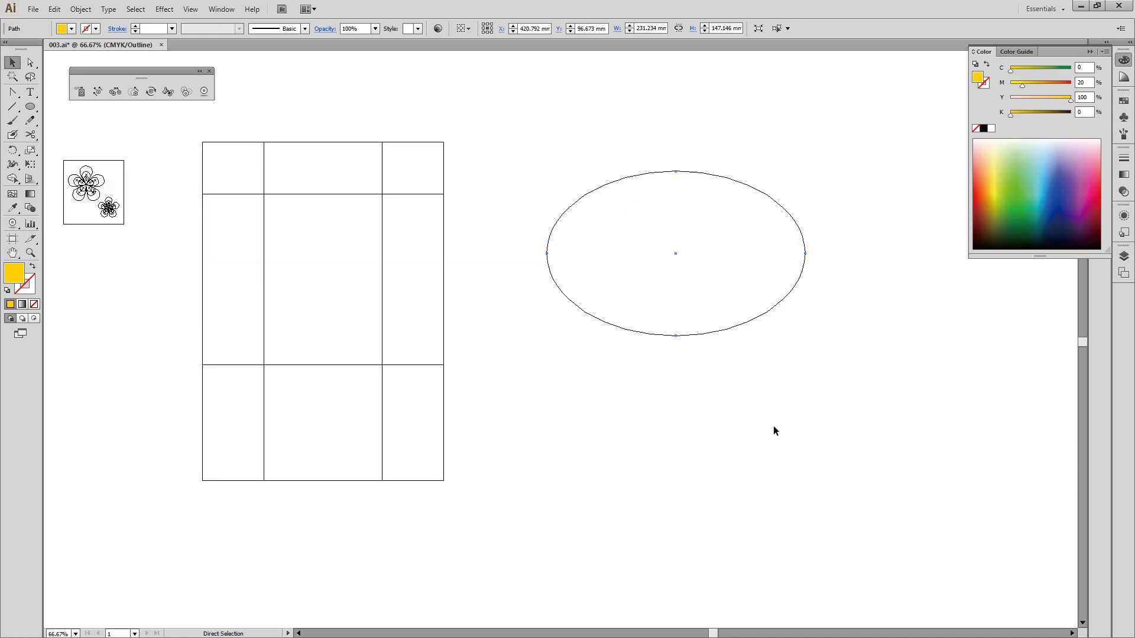
{"action": "left_click_drag", "start_coordinate": [745, 406], "coordinate": [668, 374]}
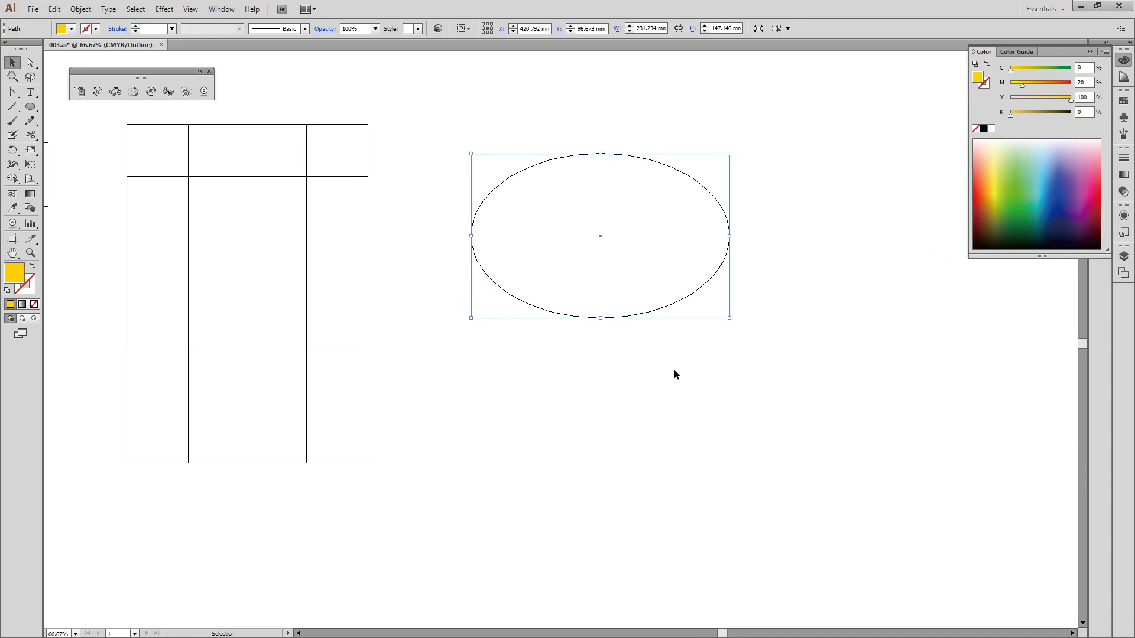
{"action": "left_click", "coordinate": [675, 371]}
- Try a zigzag Pen path across the middle of the ellipse and delete it
{"action": "key", "text": "p"}
{"action": "left_click", "coordinate": [452, 247]}
{"action": "left_click_drag", "start_coordinate": [488, 222], "coordinate": [520, 224]}
{"action": "left_click", "coordinate": [519, 219]}
{"action": "left_click", "coordinate": [527, 249]}
{"action": "left_click", "coordinate": [576, 223]}
{"action": "left_click", "coordinate": [578, 253]}
{"action": "left_click", "coordinate": [631, 229]}
{"action": "left_click", "coordinate": [645, 252]}
{"action": "left_click", "coordinate": [693, 236]}
{"action": "left_click", "coordinate": [711, 255]}
{"action": "left_click", "coordinate": [757, 240]}
{"action": "key", "text": "v"}
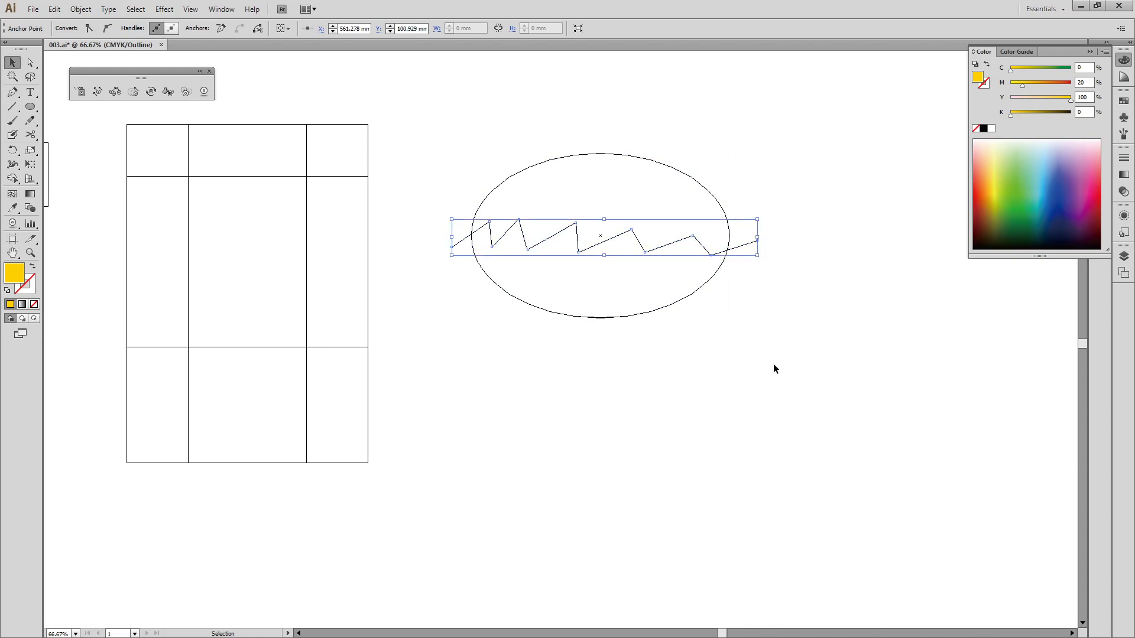
{"action": "left_click", "coordinate": [768, 297]}
{"action": "left_click", "coordinate": [745, 237]}
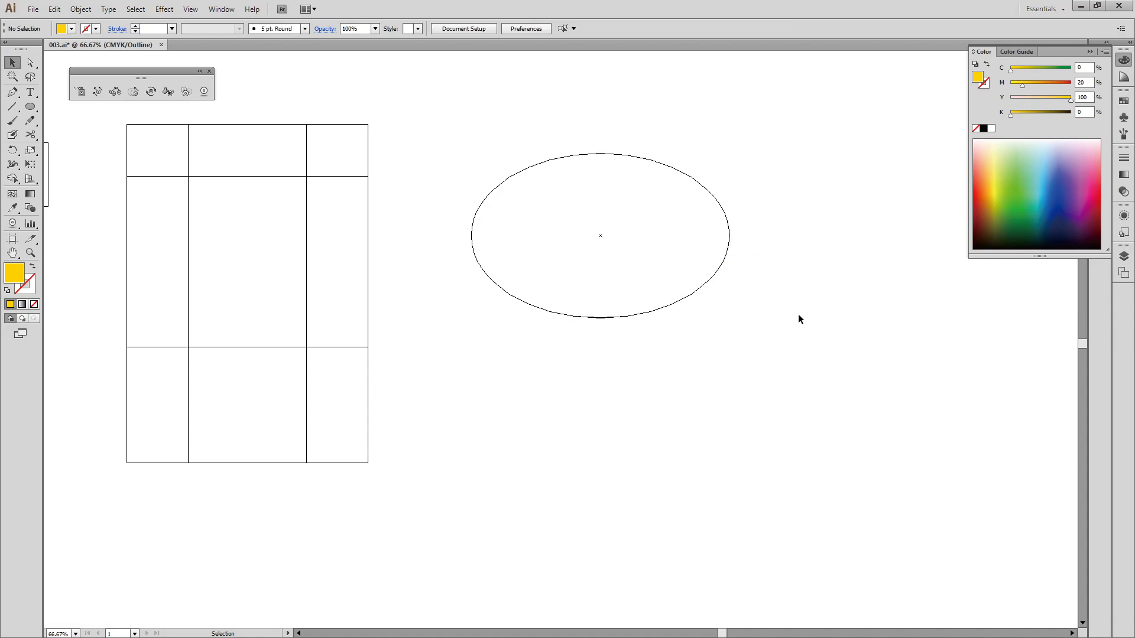
- Draw a tall, narrow rectangle between the poster and the ellipse and remove its upper-right anchor point to form a triangle
{"action": "left_click", "coordinate": [30, 106]}
{"action": "left_click", "coordinate": [77, 119]}
{"action": "left_click_drag", "start_coordinate": [381, 172], "coordinate": [418, 323]}
{"action": "key", "text": "p"}
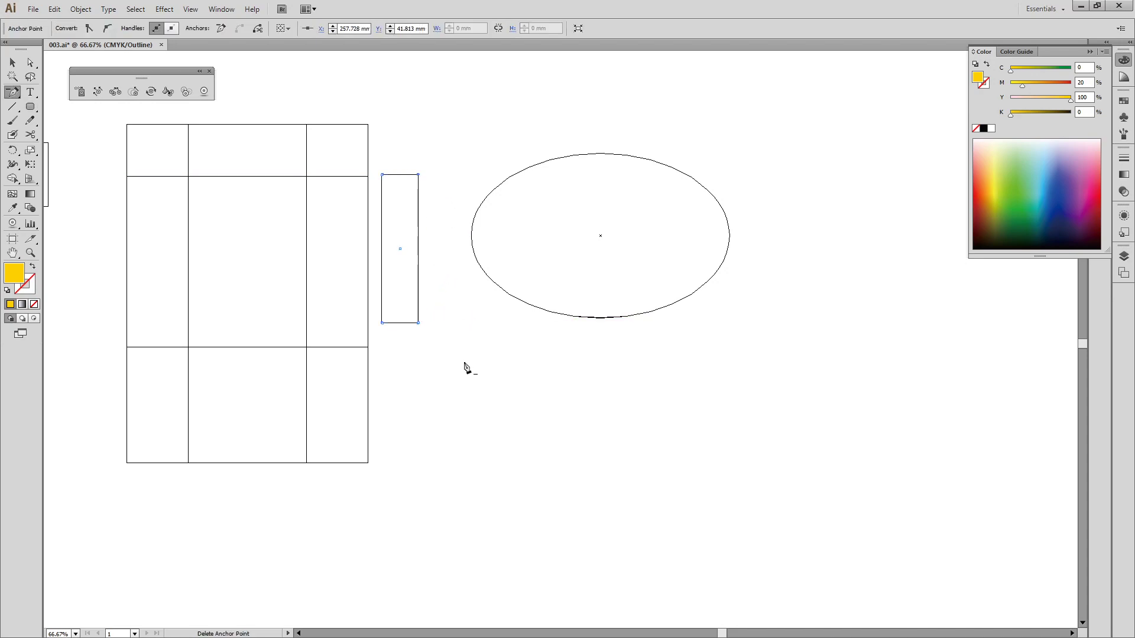
{"action": "left_click", "coordinate": [418, 176]}
- Shrink and tilt the triangle to about 67 × 57 mm and place it across the ellipse's left edge at mid-height
{"action": "key", "text": "v"}
{"action": "left_click_drag", "start_coordinate": [403, 323], "coordinate": [463, 279]}
{"action": "left_click", "coordinate": [463, 278]}
- Copy the triangle slightly to the right and repeat the copy until the overlapping row extends past the ellipse's right edge
{"action": "left_click_drag", "start_coordinate": [504, 242], "coordinate": [534, 241]}
{"action": "key", "text": "ctrl+d"}
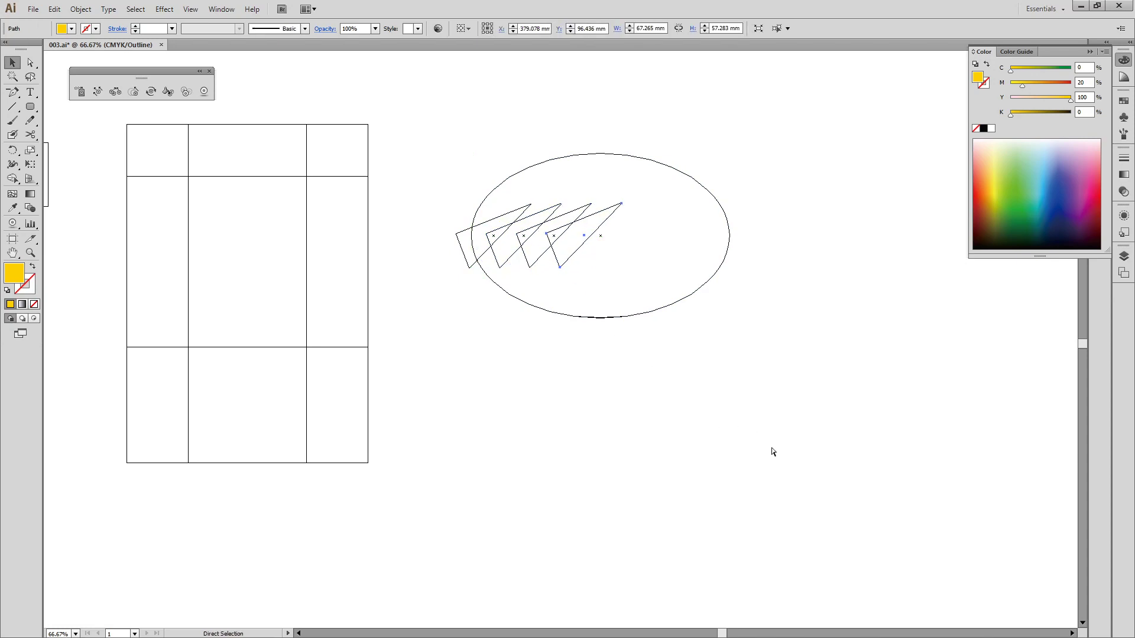
{"action": "key", "text": "ctrl+d"}
{"action": "key", "text": "ctrl+d"}
{"action": "key", "text": "ctrl+d"}
{"action": "key", "text": "ctrl+d"}
{"action": "key", "text": "ctrl+d"}
{"action": "key", "text": "ctrl+d"}
{"action": "key", "text": "ctrl+d"}
{"action": "key", "text": "ctrl+d"}
{"action": "key", "text": "ctrl+d"}
{"action": "key", "text": "ctrl+d"}
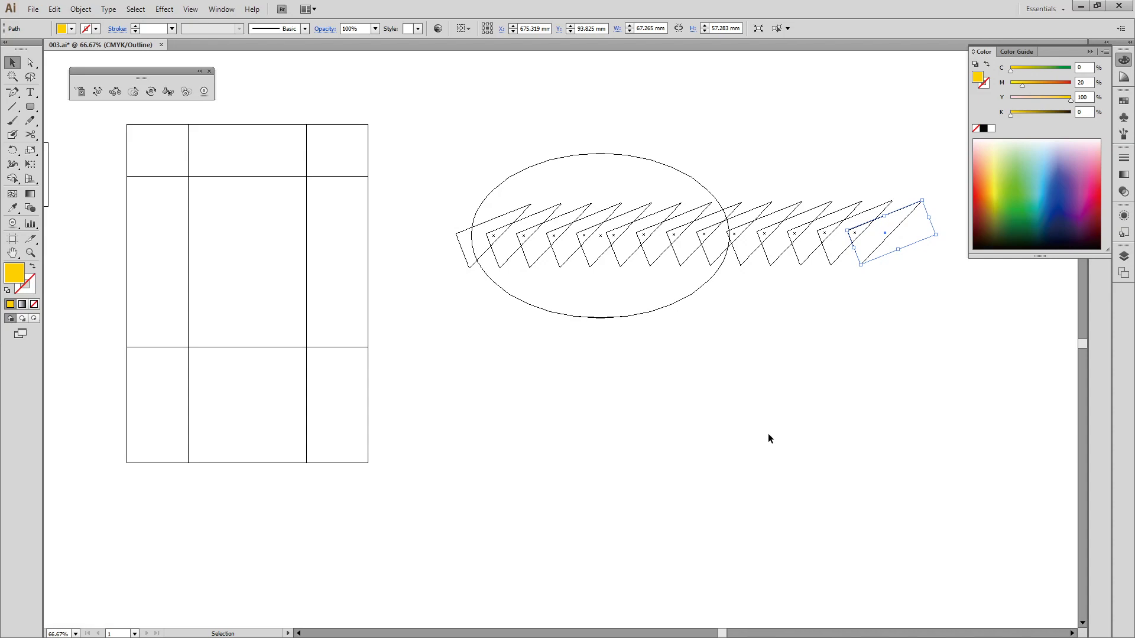
- Divide the ellipse with the row of triangles using Pathfinder and return to the preview view
{"action": "left_click_drag", "start_coordinate": [838, 368], "coordinate": [467, 165]}
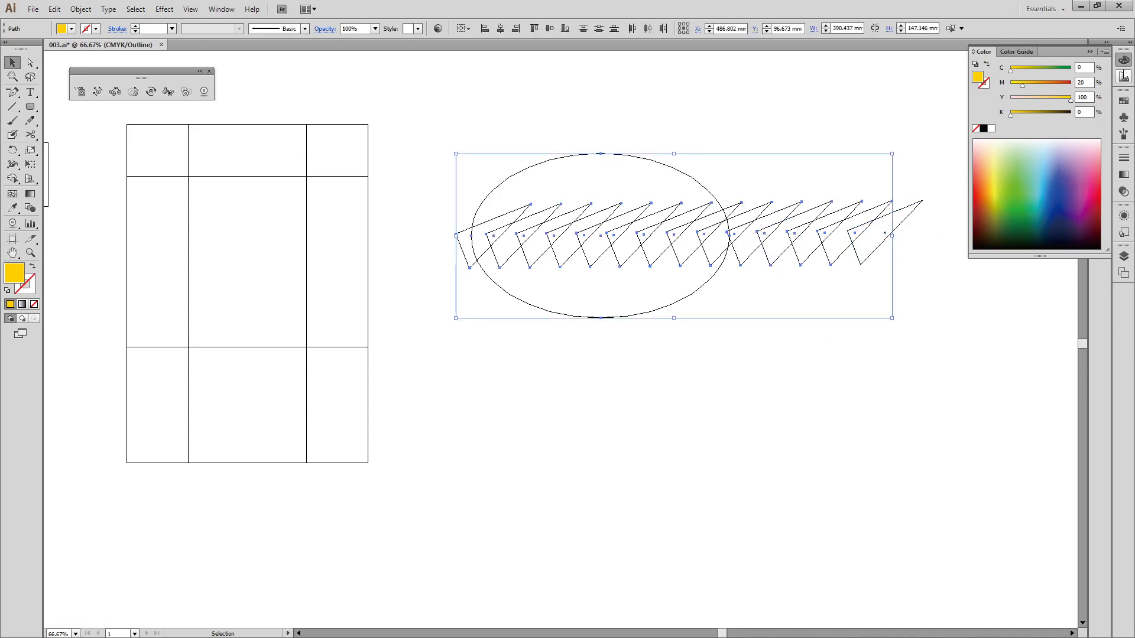
{"action": "left_click", "coordinate": [1123, 76]}
{"action": "left_click", "coordinate": [1100, 93]}
{"action": "left_click", "coordinate": [964, 108]}
{"action": "left_click", "coordinate": [699, 177]}
{"action": "left_click", "coordinate": [631, 239]}
{"action": "key", "text": "ctrl+y"}
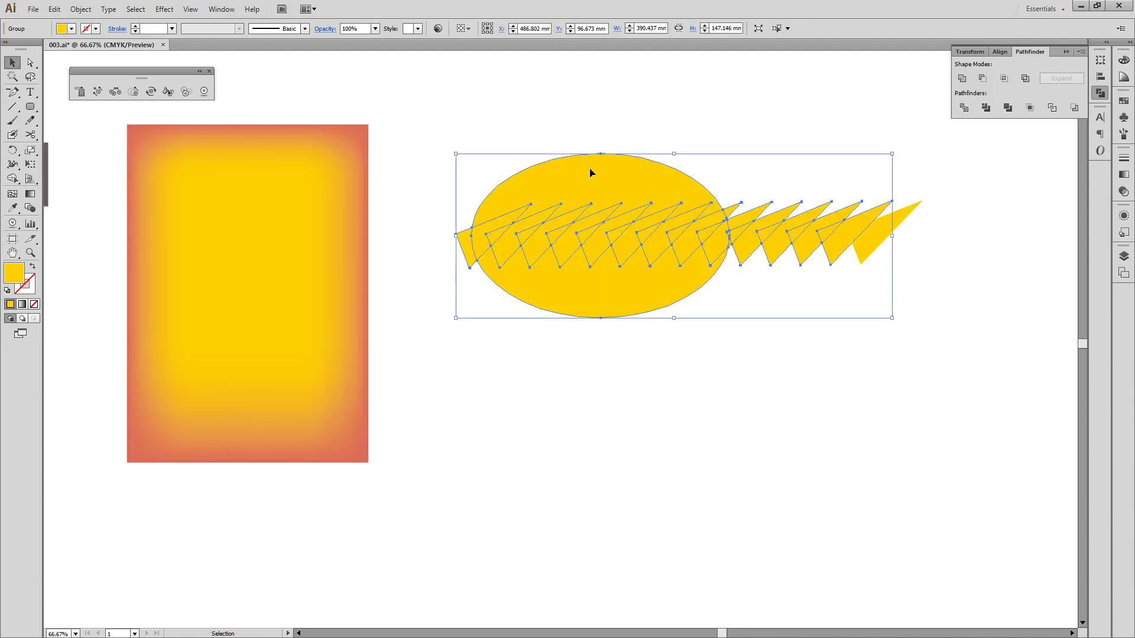
- Delete the lower ellipse pieces and leftover triangles, keeping only the upper part with the jagged lower edge
{"action": "left_click", "coordinate": [697, 342]}
{"action": "left_click", "coordinate": [562, 157]}
{"action": "left_click", "coordinate": [684, 223], "text": "ctrl"}
{"action": "key", "text": "Delete"}
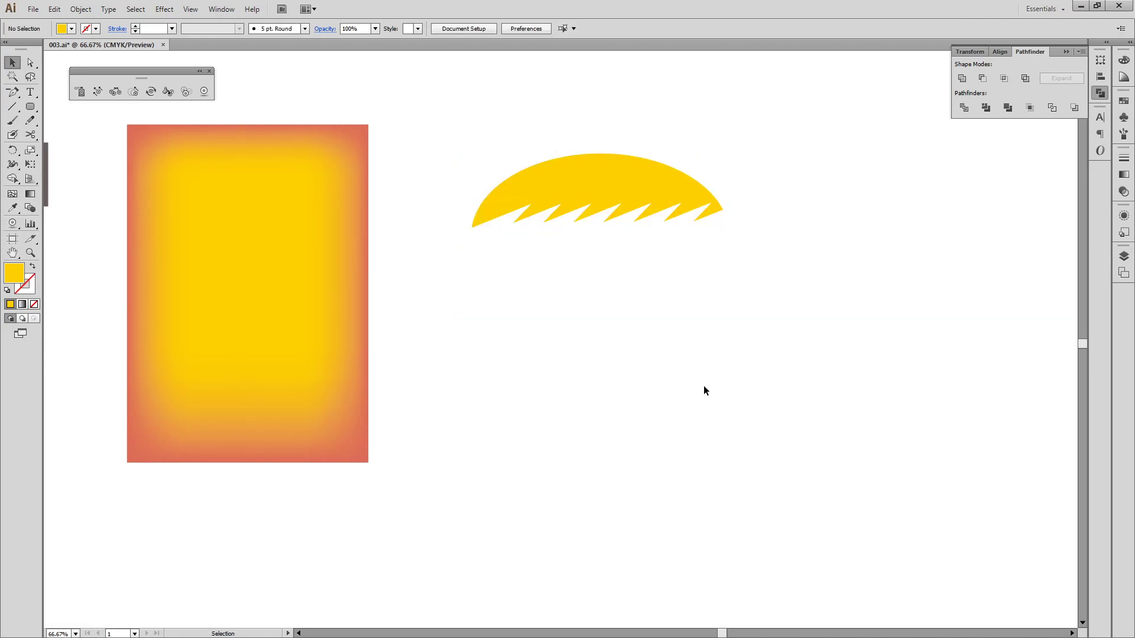
- Move the inner point of the leaf's first notch up and to the left to widen the notch at its left tip
{"action": "key", "text": "ctrl+space"}
{"action": "left_click_drag", "start_coordinate": [427, 147], "coordinate": [734, 295]}
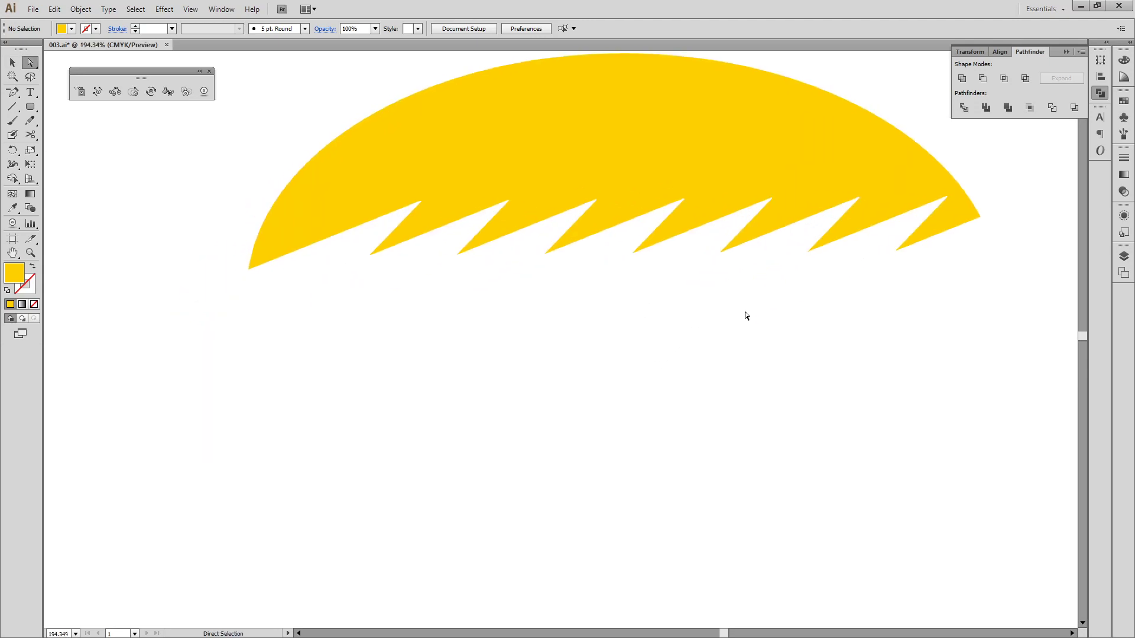
{"action": "key", "text": "ctrl+y"}
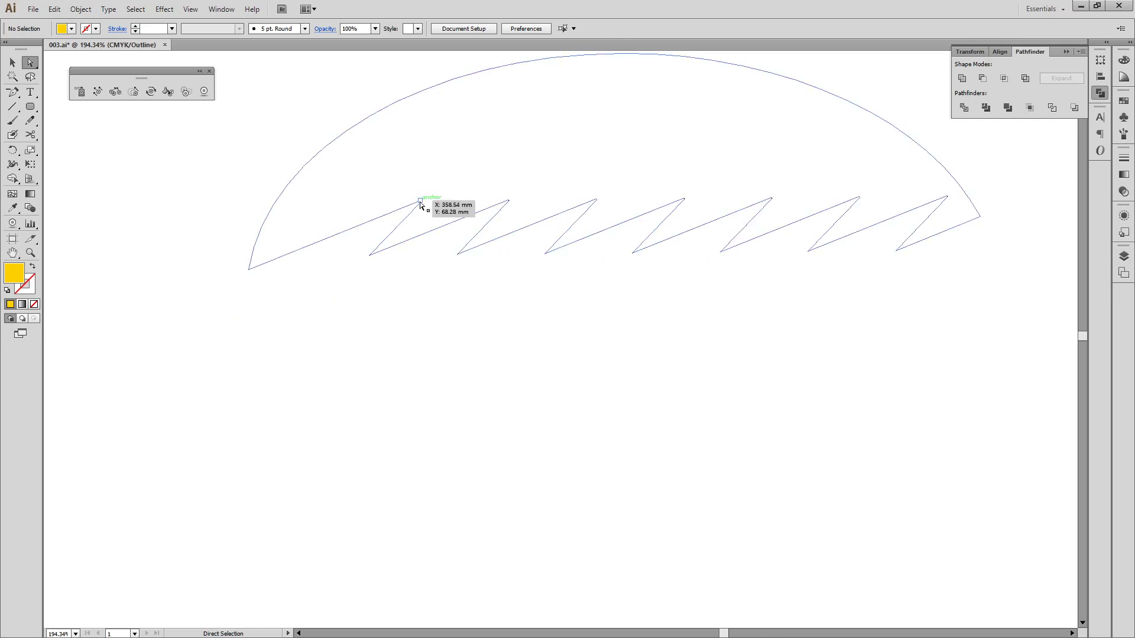
{"action": "left_click_drag", "start_coordinate": [416, 203], "coordinate": [383, 190]}
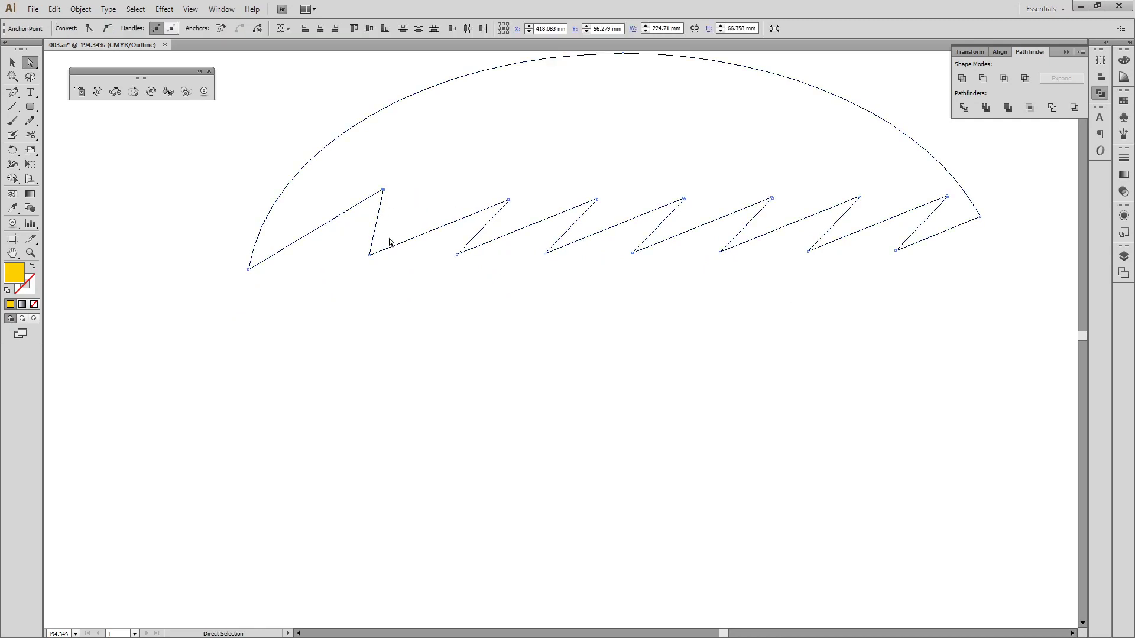
{"action": "left_click", "coordinate": [405, 291]}
{"action": "key", "text": "ctrl+y"}
{"action": "key", "text": "v"}
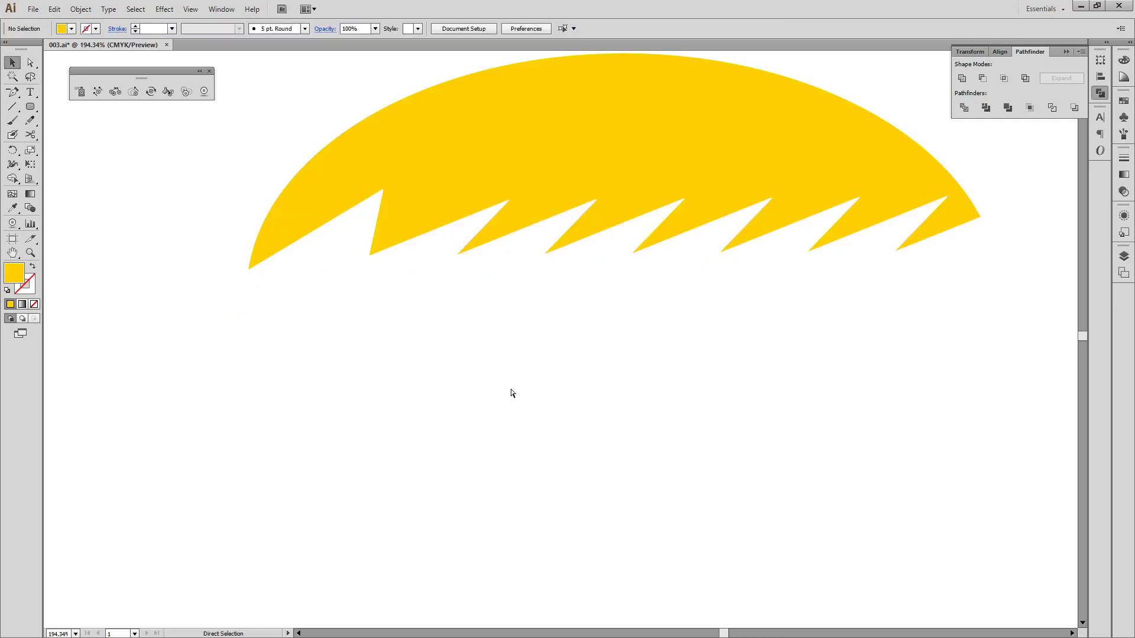
- Rotate two copies of the leaf counterclockwise around its right end to form a three-leaf fan
{"action": "key", "text": "ctrl+1"}
{"action": "left_click_drag", "start_coordinate": [526, 389], "coordinate": [513, 354]}
{"action": "left_click", "coordinate": [622, 198]}
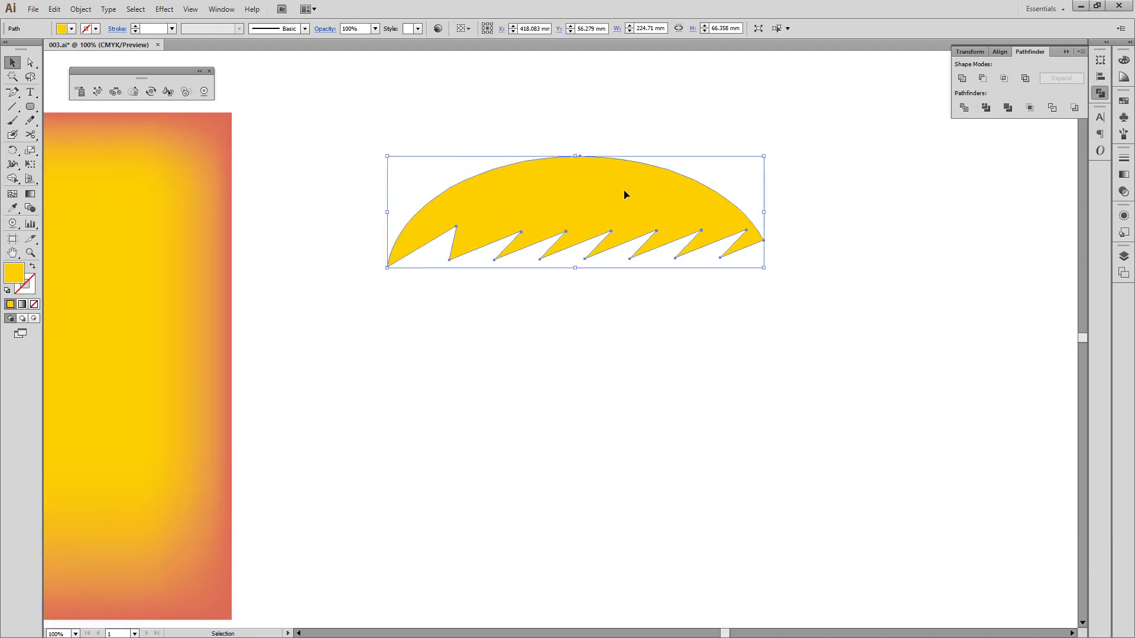
{"action": "key", "text": "r"}
{"action": "left_click_drag", "start_coordinate": [448, 369], "coordinate": [511, 465]}
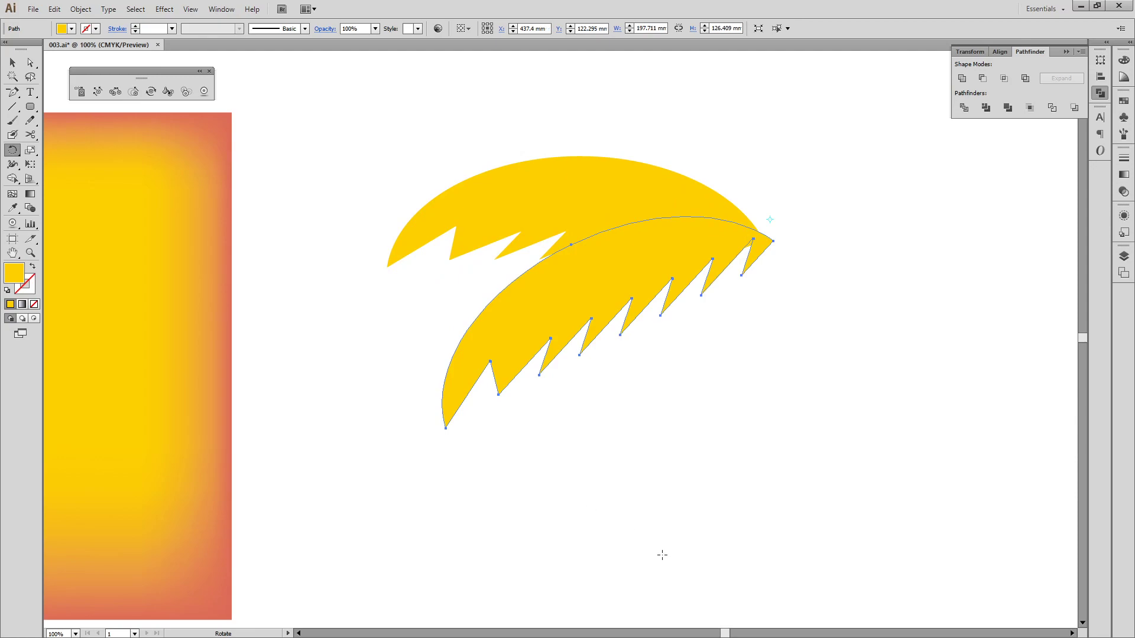
{"action": "key", "text": "ctrl+d"}
{"action": "key", "text": "v"}
{"action": "left_click", "coordinate": [949, 435]}
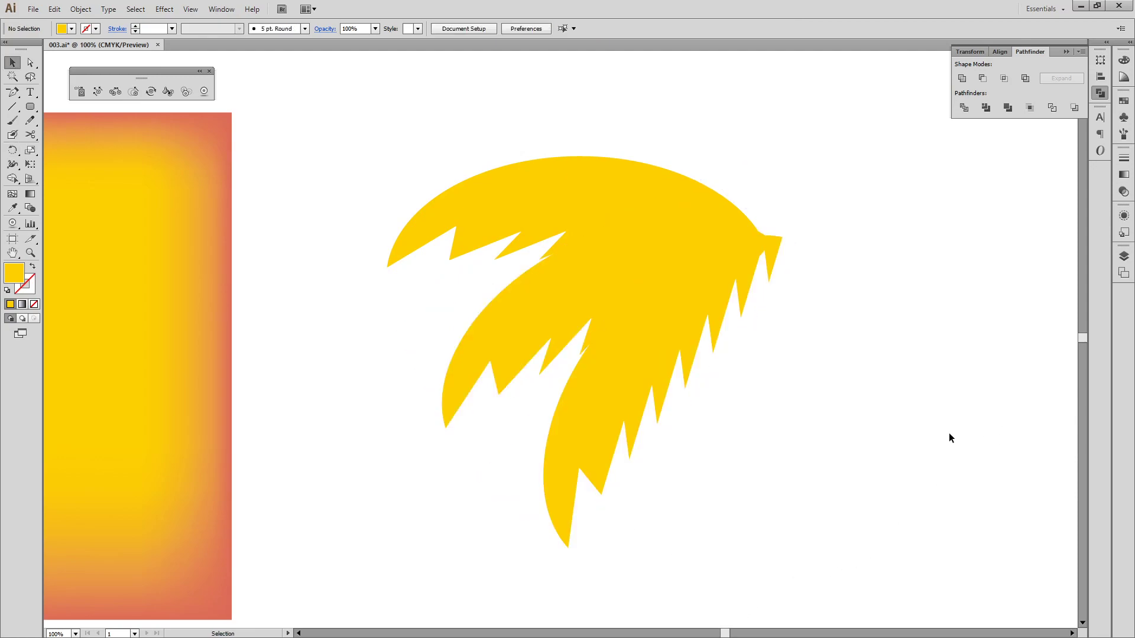
- Fill the lower leaf with dark green, the middle leaf with olive green and the upper leaf with C22 M0 Y100 K0
{"action": "left_click", "coordinate": [631, 403]}
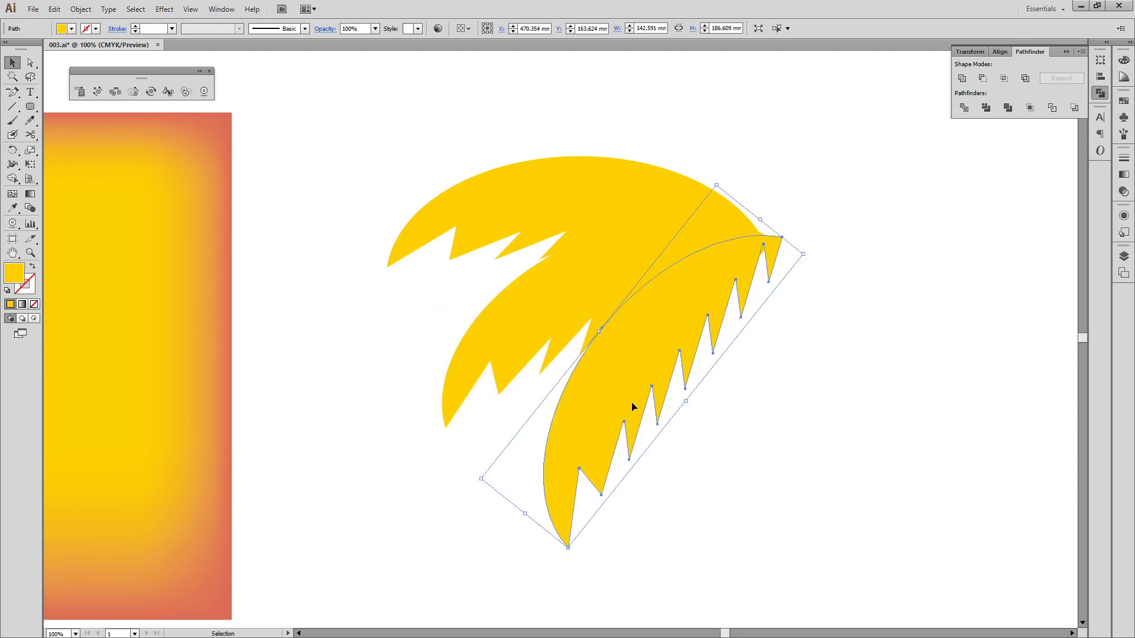
{"action": "left_click", "coordinate": [1122, 60]}
{"action": "left_click", "coordinate": [1064, 68]}
{"action": "left_click", "coordinate": [549, 310]}
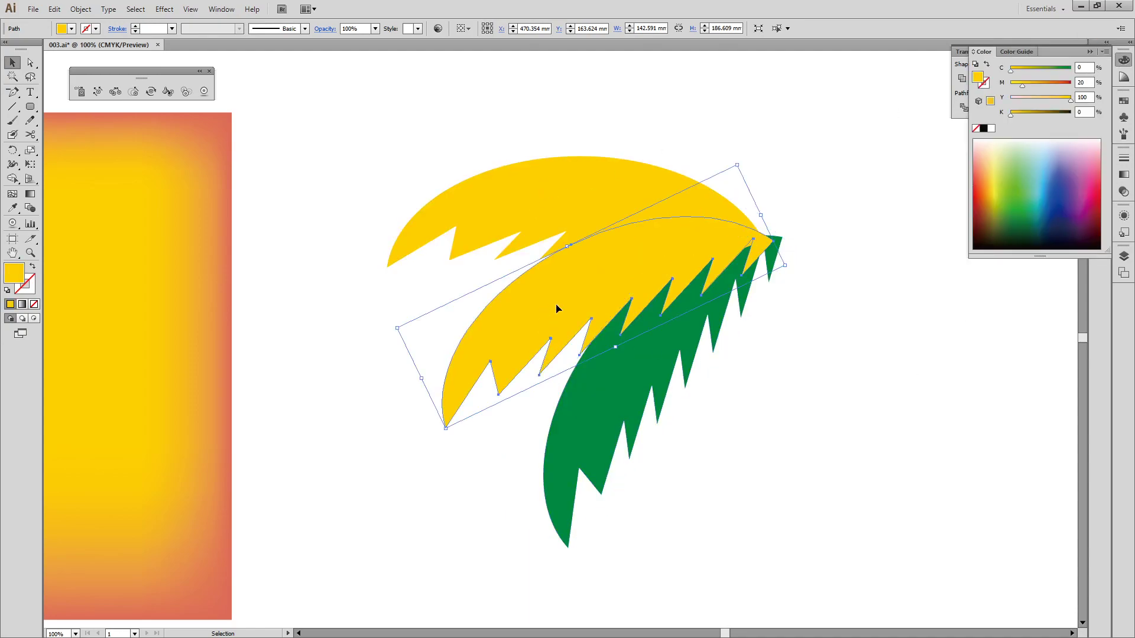
{"action": "left_click", "coordinate": [1046, 71]}
{"action": "left_click", "coordinate": [649, 200]}
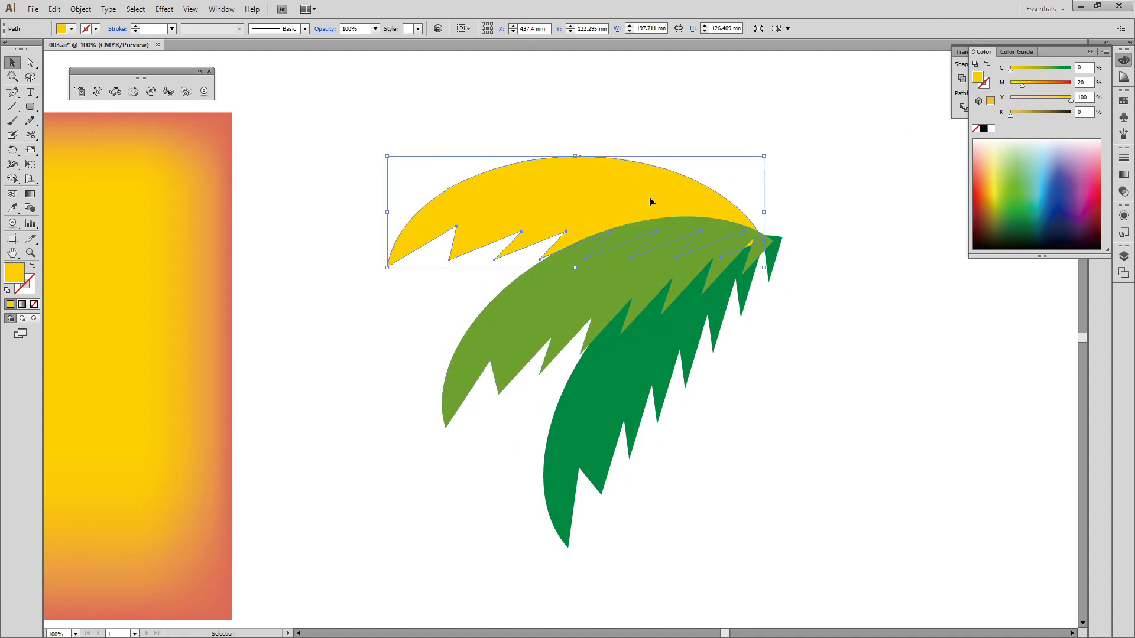
{"action": "mouse_move", "coordinate": [1011, 71]}
{"action": "left_mouse_down"}
{"action": "mouse_move", "coordinate": [1023, 70]}
{"action": "mouse_move", "coordinate": [1010, 88]}
{"action": "left_mouse_up"}
- Group the three palm leaves into one object
{"action": "left_click", "coordinate": [813, 456]}
{"action": "key", "text": "ctrl+a"}
{"action": "key", "text": "ctrl+g"}
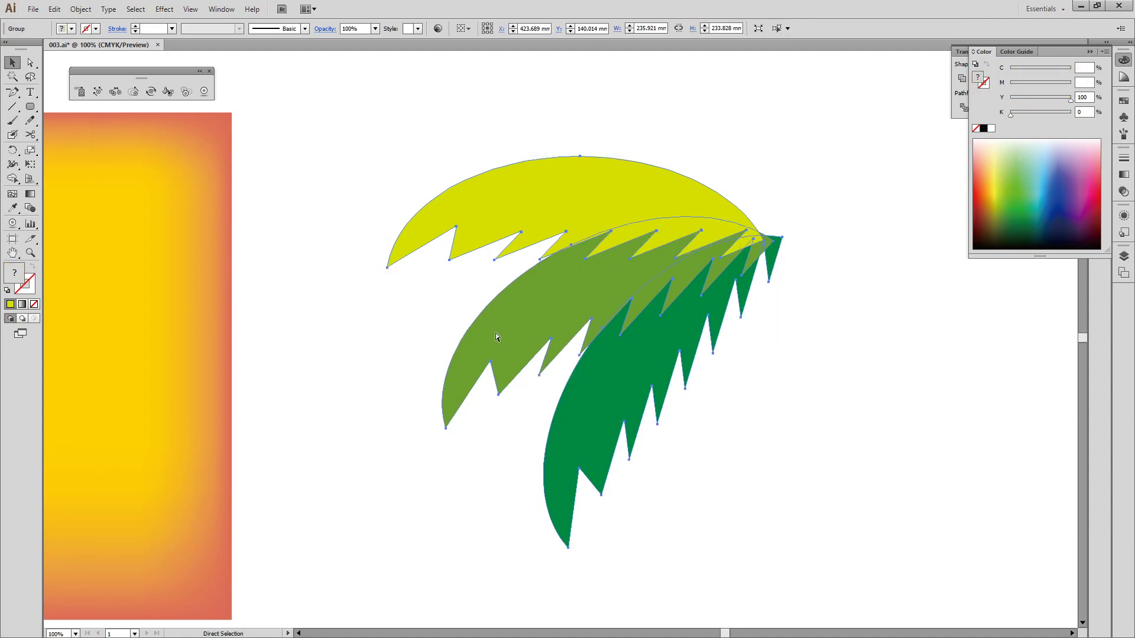
- Move the palm leaf group over the poster's upper-right corner and scale it to about 92 × 91 mm
{"action": "key", "text": "ctrl+minus"}
{"action": "key", "text": "ctrl+minus"}
{"action": "left_click_drag", "start_coordinate": [652, 424], "coordinate": [820, 313]}
{"action": "left_click_drag", "start_coordinate": [738, 234], "coordinate": [562, 201]}
{"action": "left_click_drag", "start_coordinate": [239, 113], "coordinate": [786, 465]}
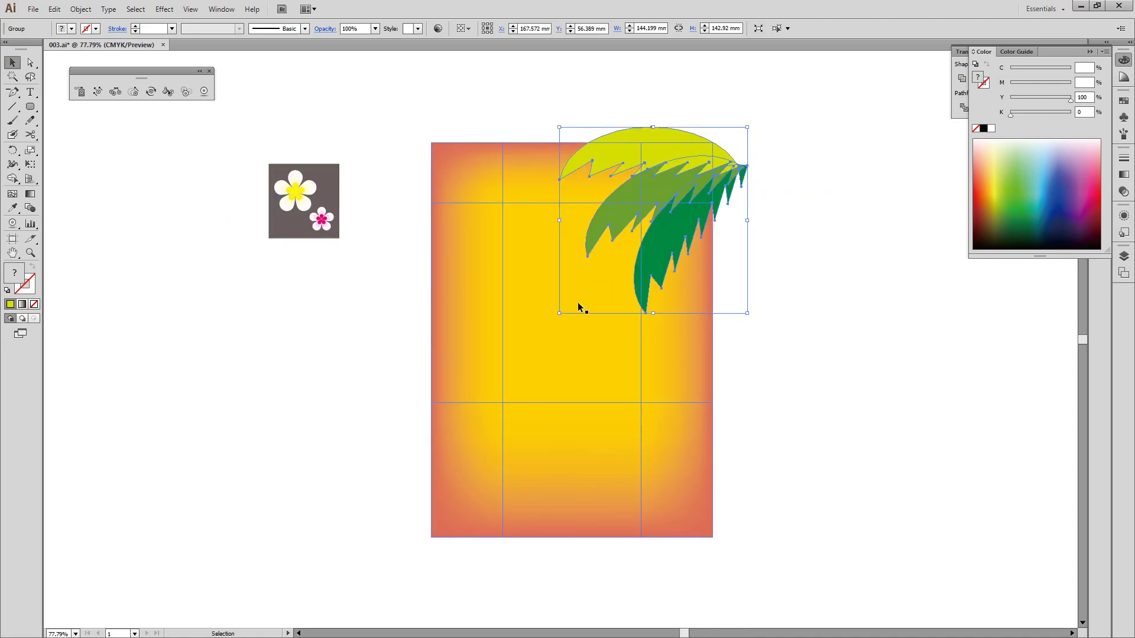
{"action": "left_click_drag", "start_coordinate": [562, 313], "coordinate": [628, 244]}
{"action": "left_click_drag", "start_coordinate": [697, 153], "coordinate": [696, 178]}
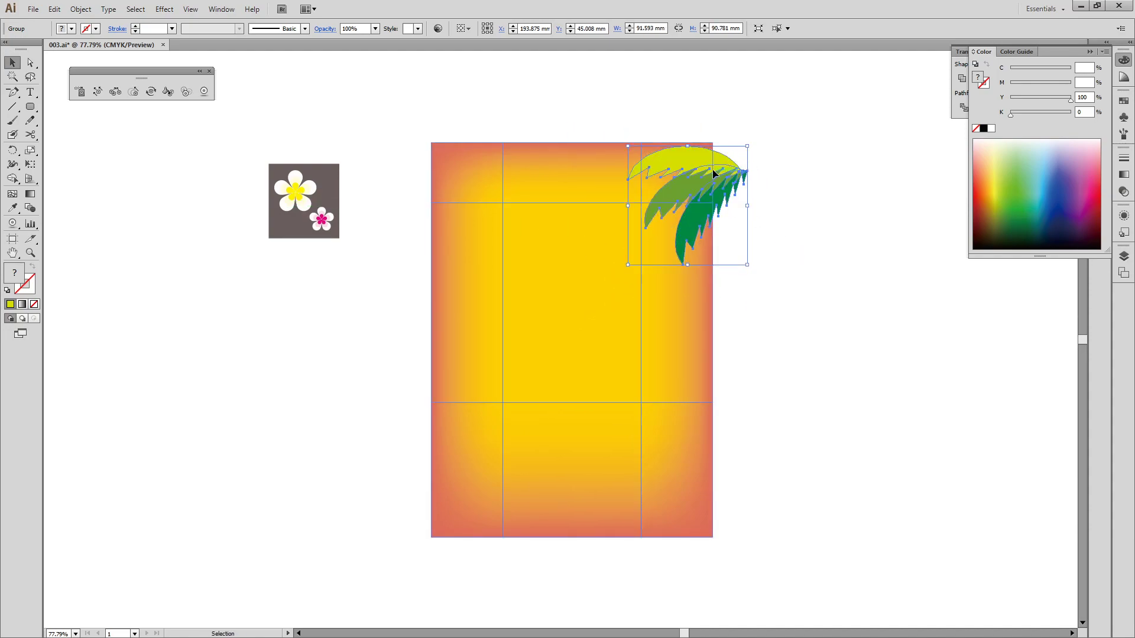
- Reflect a copy of the palm leaf group across a vertical axis through the middle of the poster
{"action": "key", "text": "o"}
{"action": "left_click", "coordinate": [572, 193], "text": "alt"}
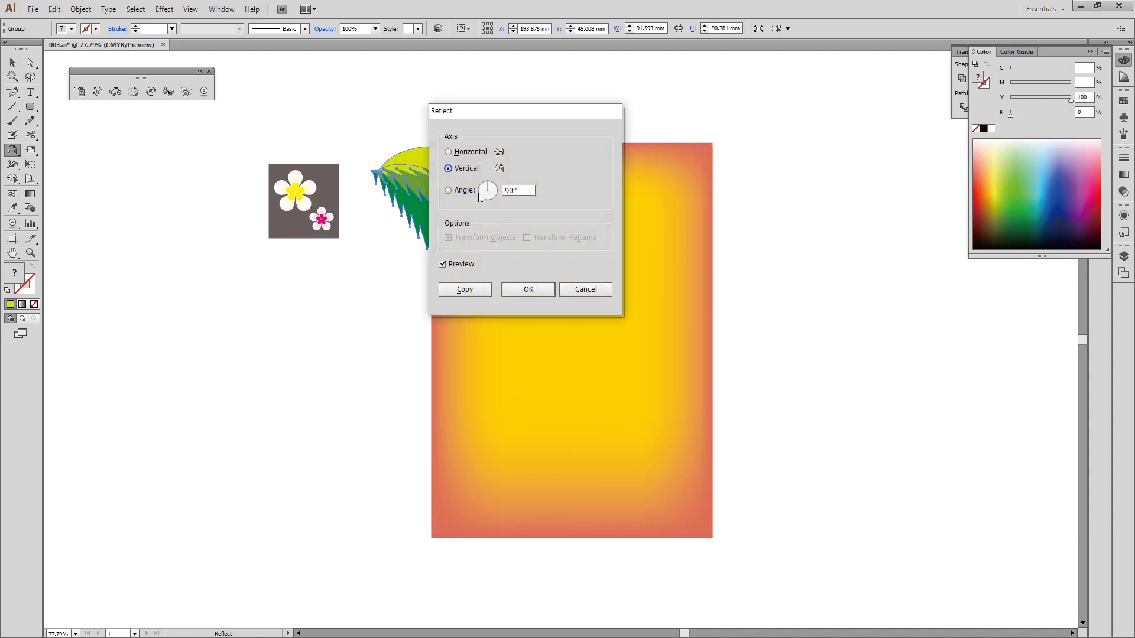
{"action": "left_click", "coordinate": [464, 289]}
{"action": "key", "text": "v"}
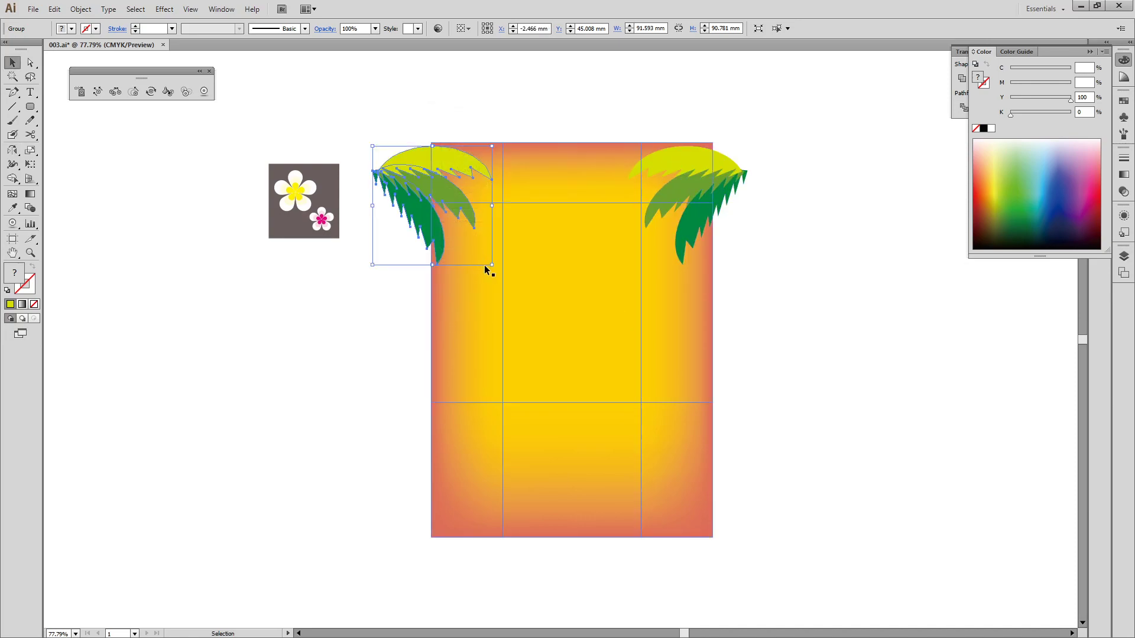
- Shrink the mirrored leaf group to about 58 × 57 mm and move it over the poster's upper-left corner
{"action": "left_click_drag", "start_coordinate": [491, 263], "coordinate": [425, 215]}
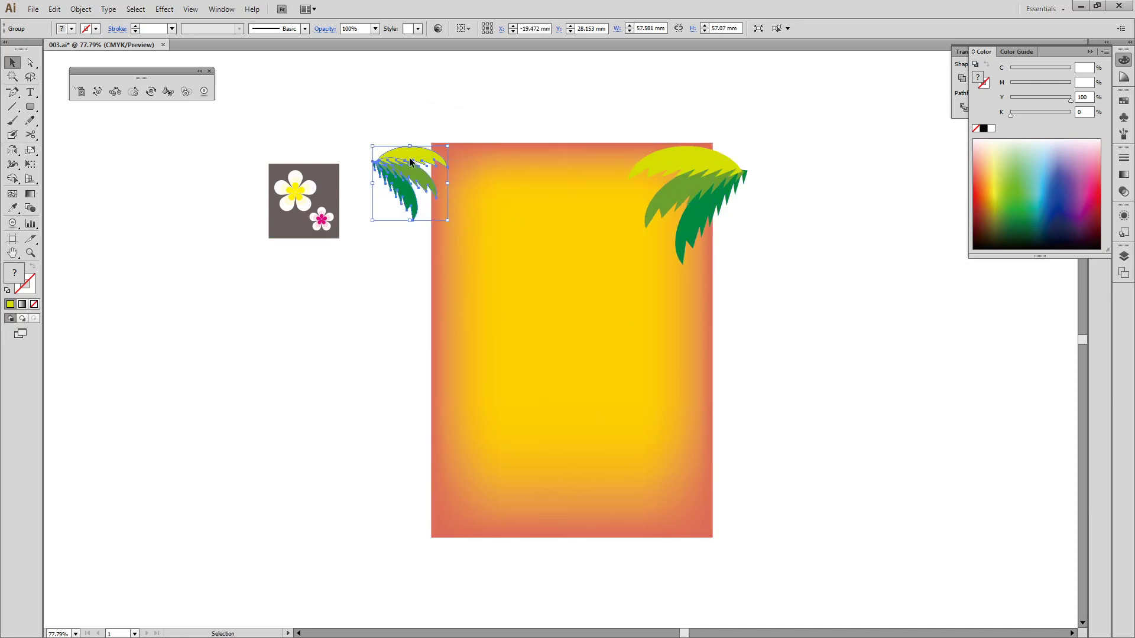
{"action": "left_click_drag", "start_coordinate": [431, 164], "coordinate": [469, 164]}
{"action": "left_click", "coordinate": [387, 244]}
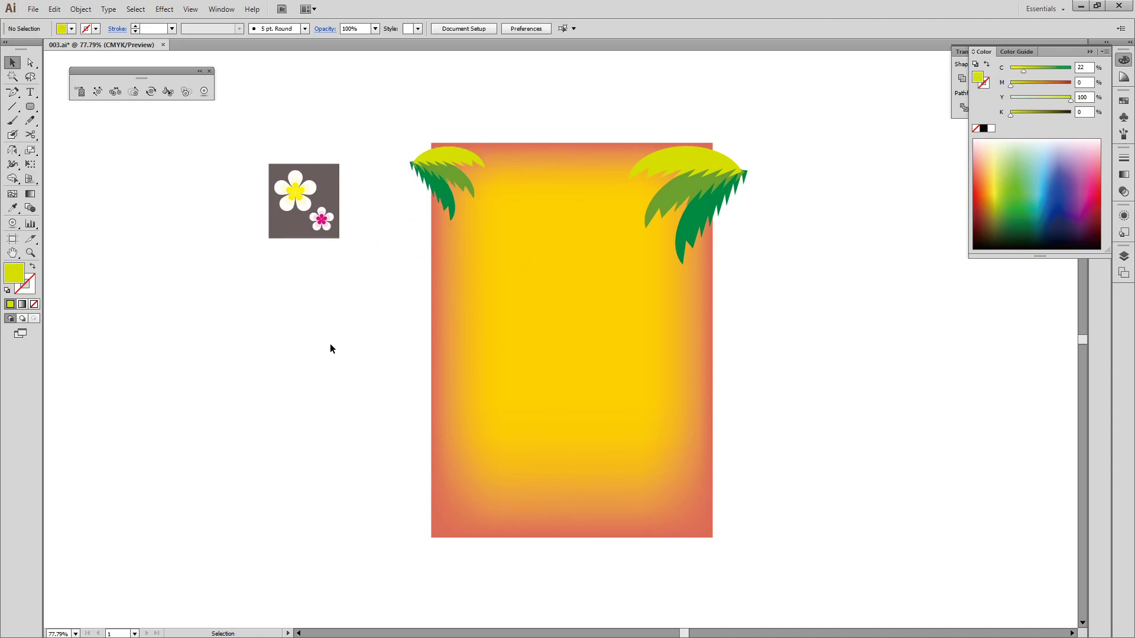
- Show the guides and rulers around the poster and close the floating tool panel
{"action": "key", "text": "ctrl+semicolon"}
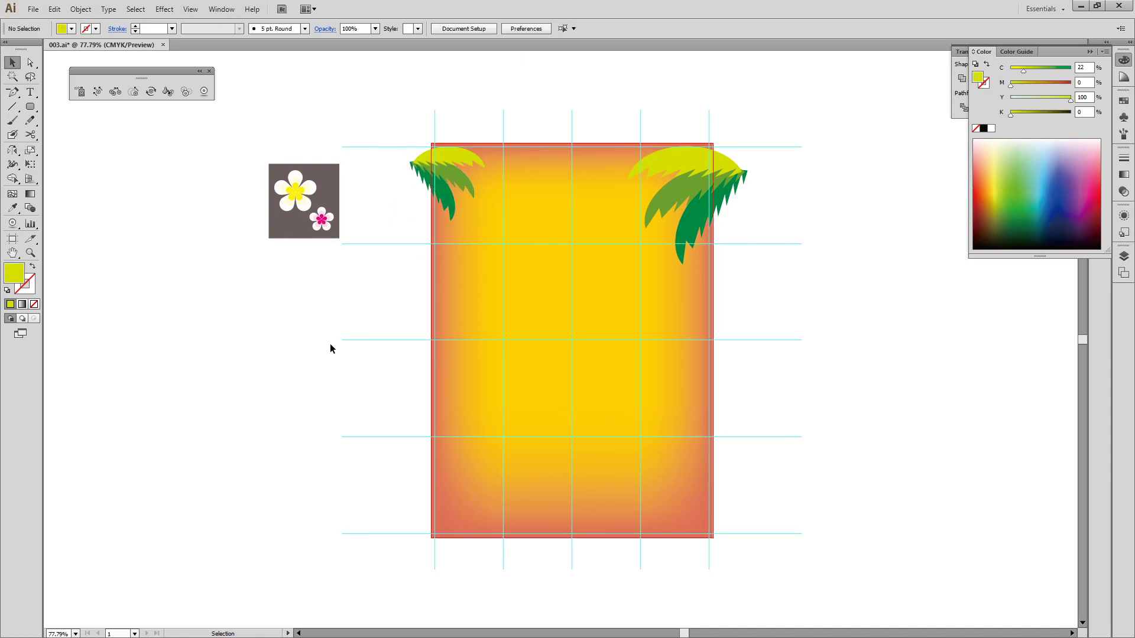
{"action": "left_click", "coordinate": [706, 208]}
{"action": "left_click_drag", "start_coordinate": [345, 101], "coordinate": [812, 539]}
{"action": "key", "text": "ctrl+r"}
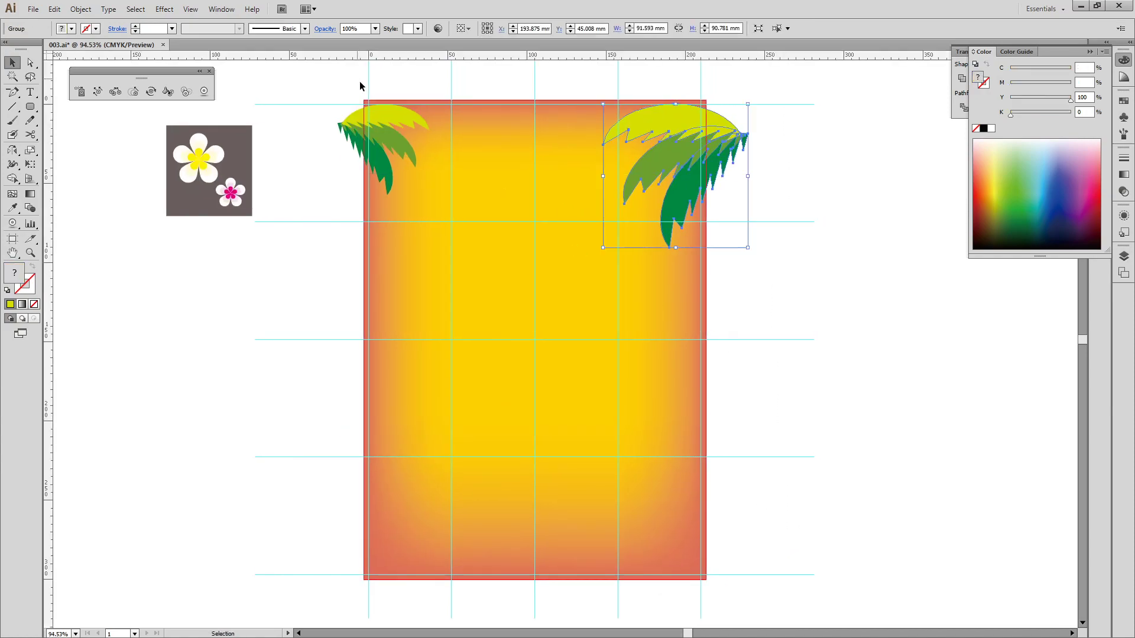
{"action": "left_click", "coordinate": [208, 72]}
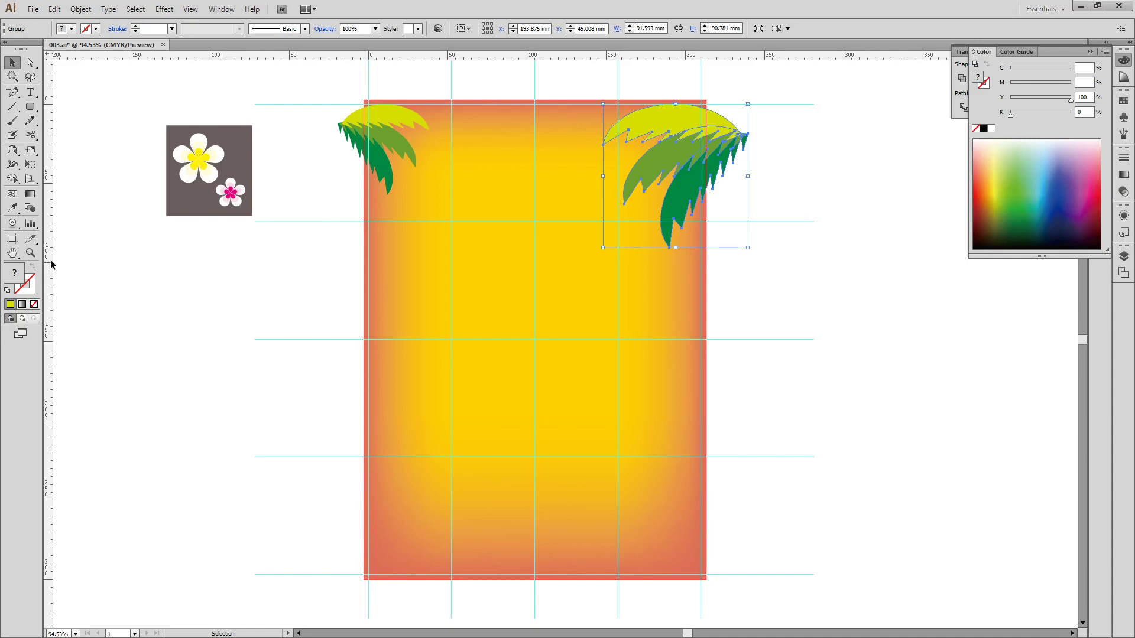
{"action": "left_click", "coordinate": [792, 265]}
- Show the video rulers along the poster's artboard
{"action": "left_click", "coordinate": [189, 9]}
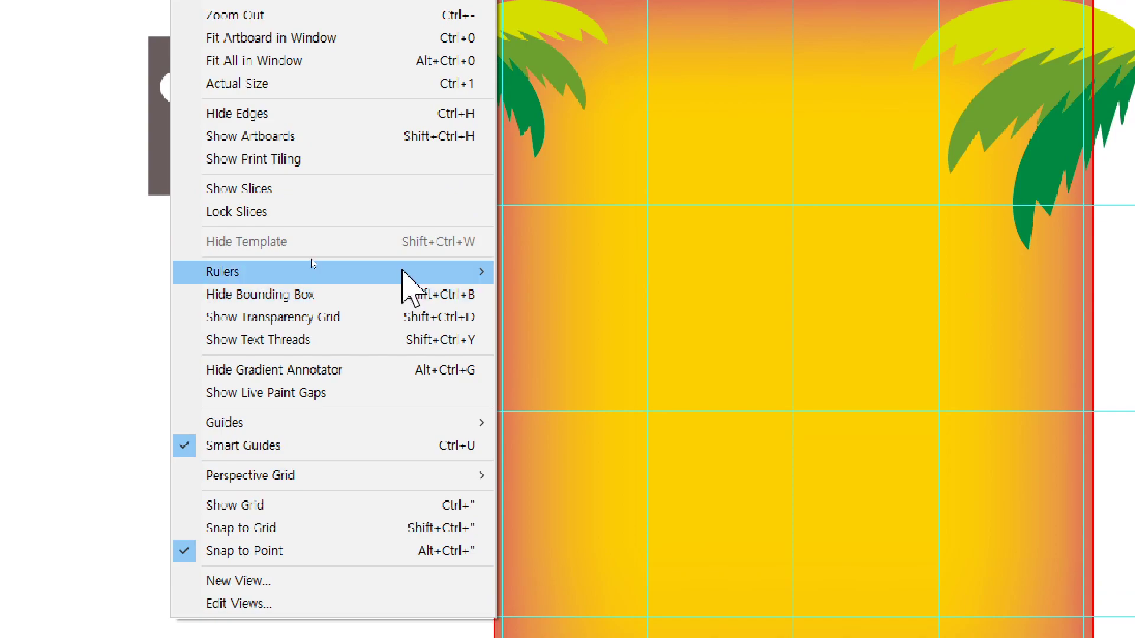
{"action": "mouse_move", "coordinate": [404, 271]}
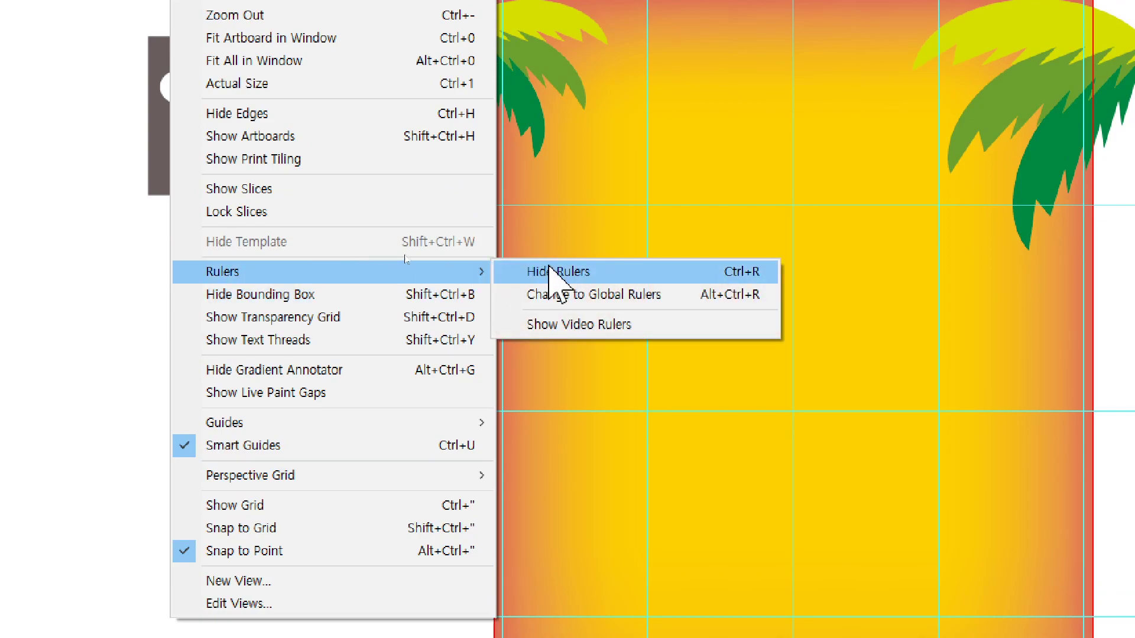
{"action": "left_click", "coordinate": [574, 322]}
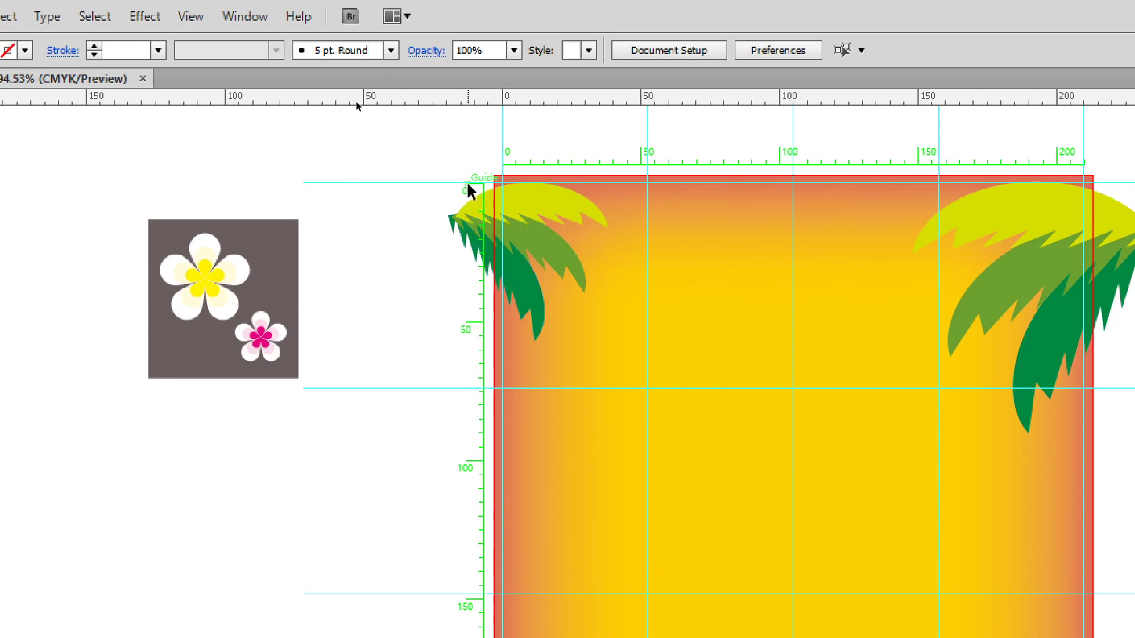
- Draw five overlapping ellipses as a cloud cluster about 175 × 41 mm, overlapping the poster's upper-right palm leaves
{"action": "left_click", "coordinate": [778, 251]}
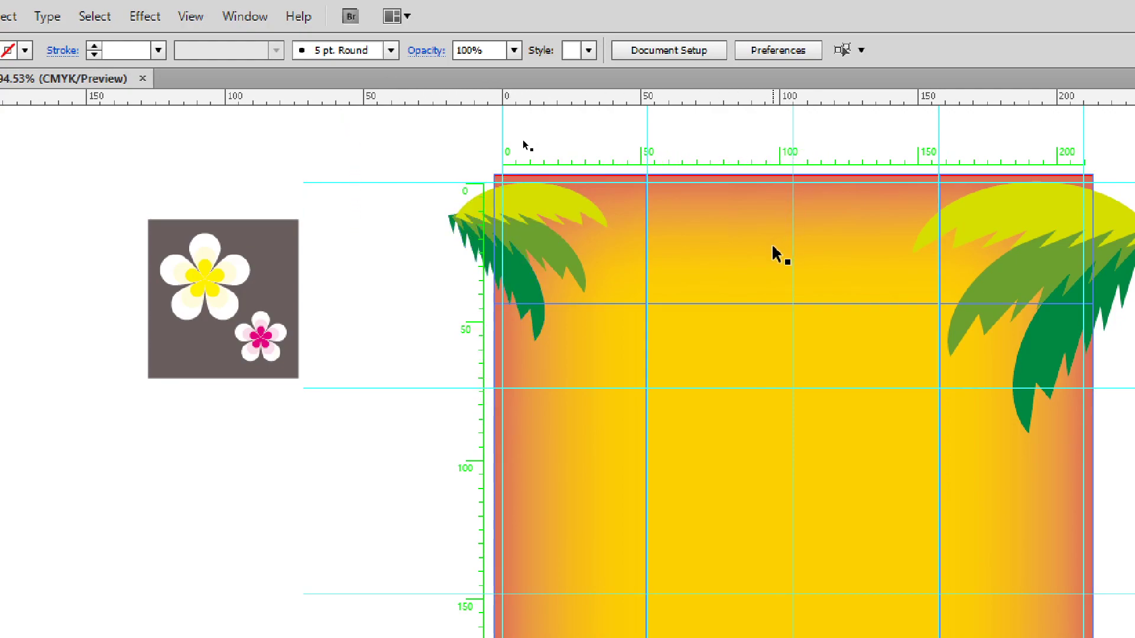
{"action": "key", "text": "ctrl+shift+a"}
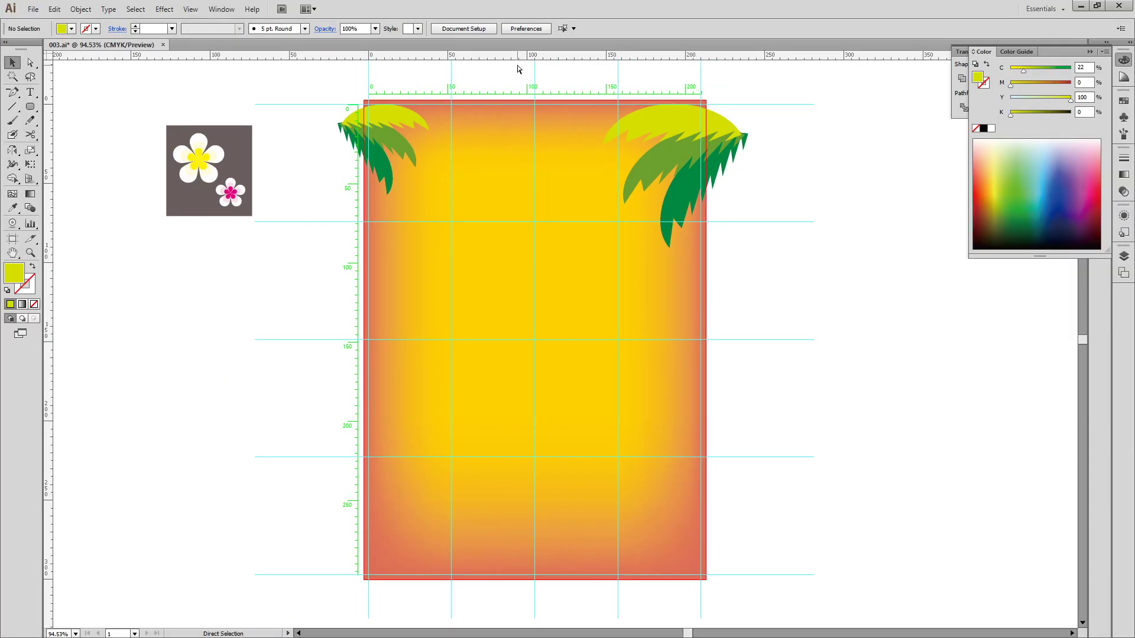
{"action": "left_click_drag", "start_coordinate": [717, 278], "coordinate": [570, 302]}
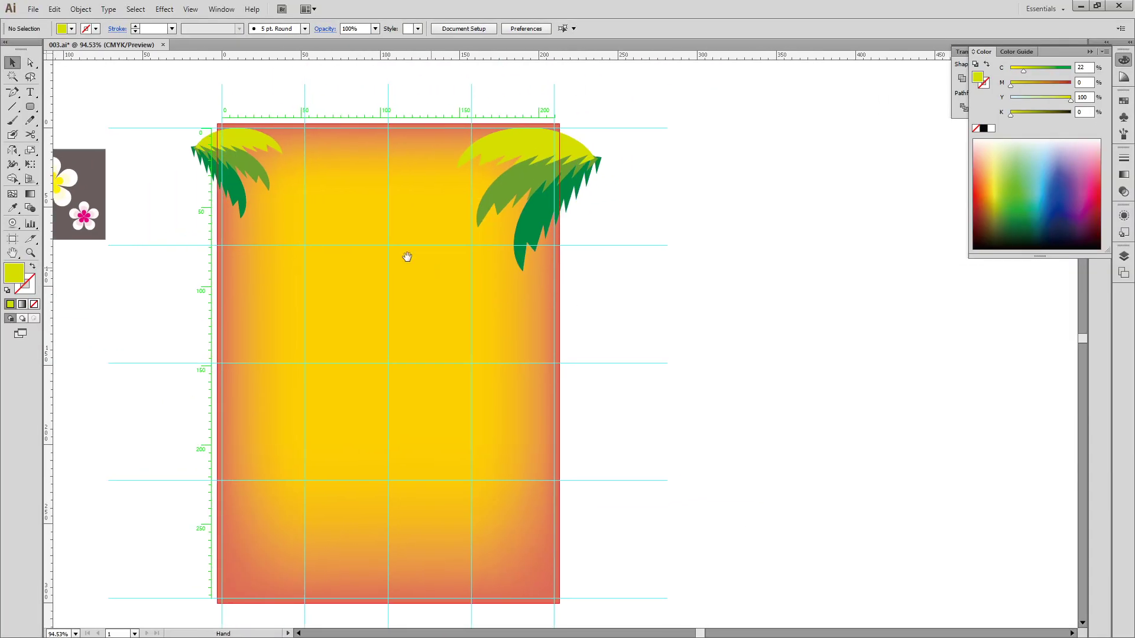
{"action": "left_click_drag", "start_coordinate": [195, 128], "coordinate": [662, 545]}
{"action": "left_click_drag", "start_coordinate": [585, 168], "coordinate": [520, 213]}
{"action": "left_click_drag", "start_coordinate": [30, 106], "coordinate": [87, 140]}
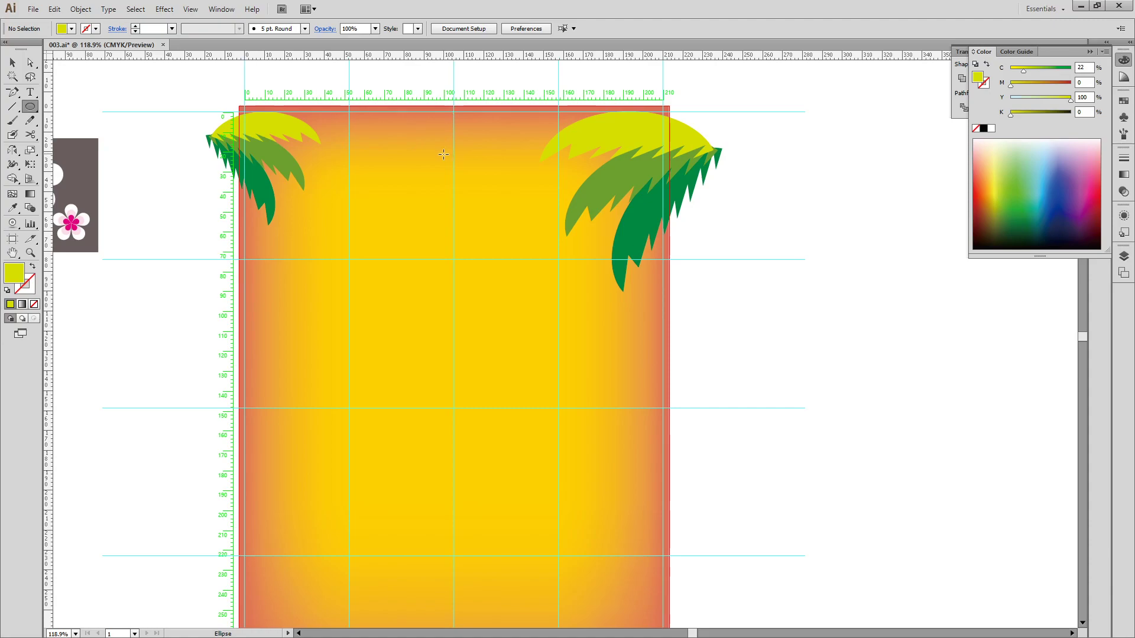
{"action": "left_click_drag", "start_coordinate": [437, 147], "coordinate": [539, 184]}
{"action": "mouse_move", "coordinate": [368, 175]}
{"action": "left_mouse_down"}
{"action": "mouse_move", "coordinate": [507, 192]}
{"action": "mouse_move", "coordinate": [584, 229]}
{"action": "left_mouse_up"}
{"action": "left_click_drag", "start_coordinate": [565, 176], "coordinate": [718, 229]}
- Select all five ellipses and unite them into a single cloud shape
{"action": "key", "text": "v"}
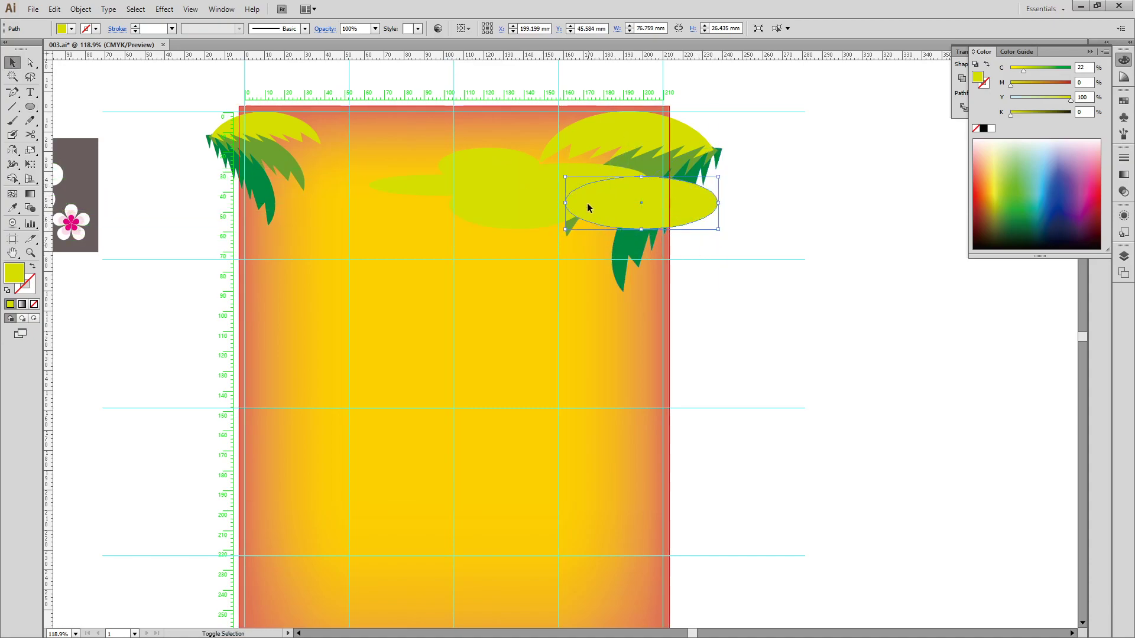
{"action": "left_click", "coordinate": [557, 178], "text": "shift"}
{"action": "left_click", "coordinate": [451, 195], "text": "shift"}
{"action": "left_click", "coordinate": [408, 185], "text": "shift"}
{"action": "left_click", "coordinate": [461, 162], "text": "shift"}
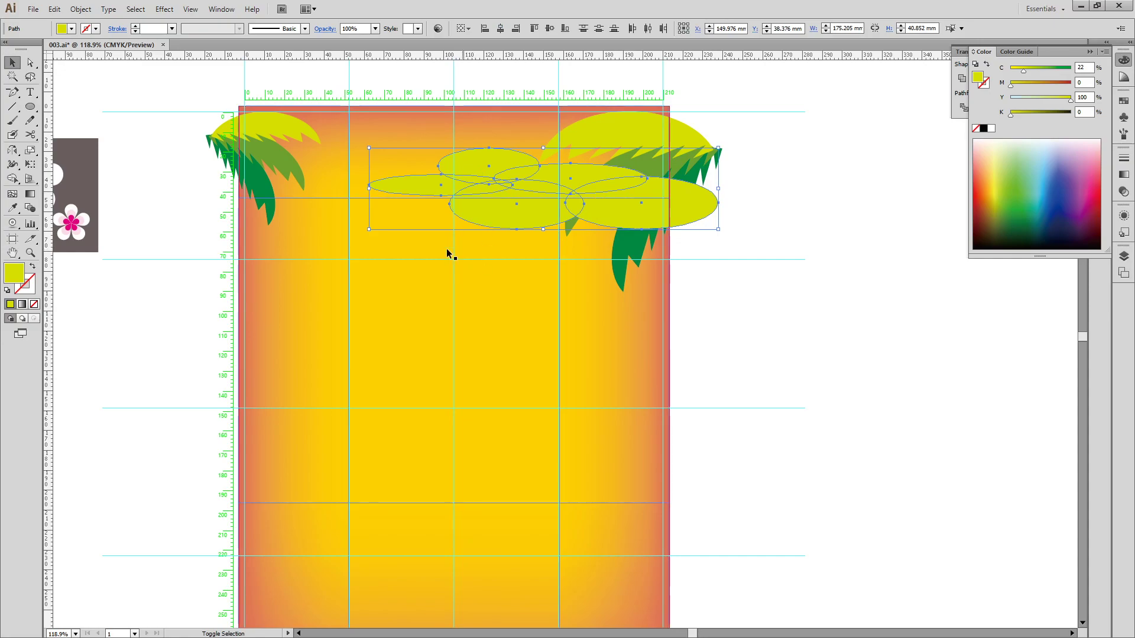
{"action": "left_click", "coordinate": [957, 93]}
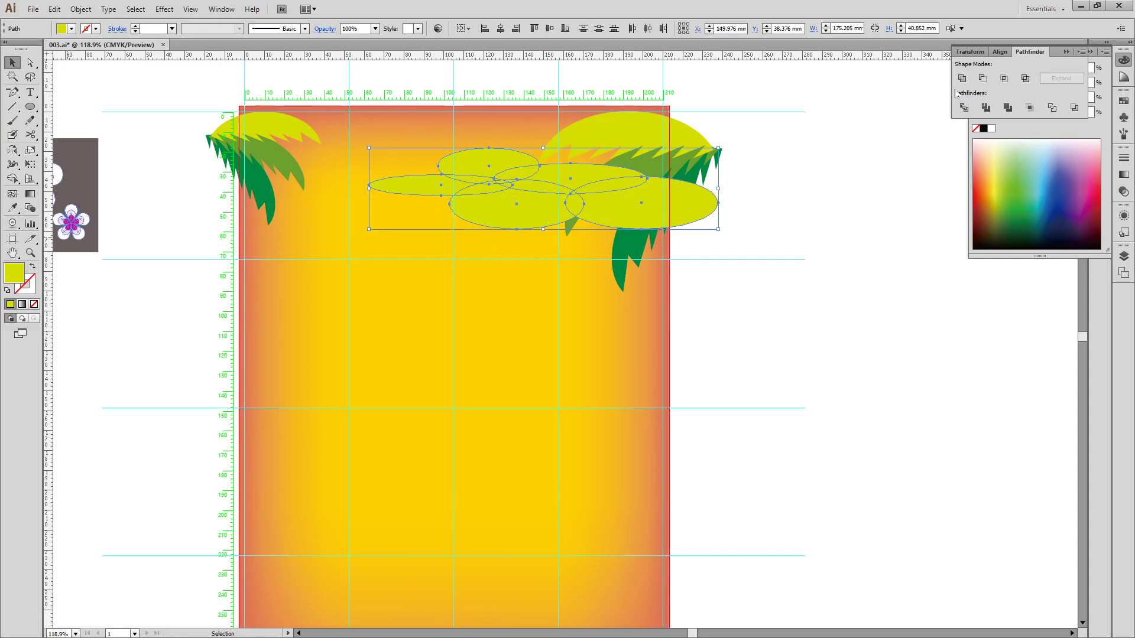
{"action": "left_click", "coordinate": [961, 78]}
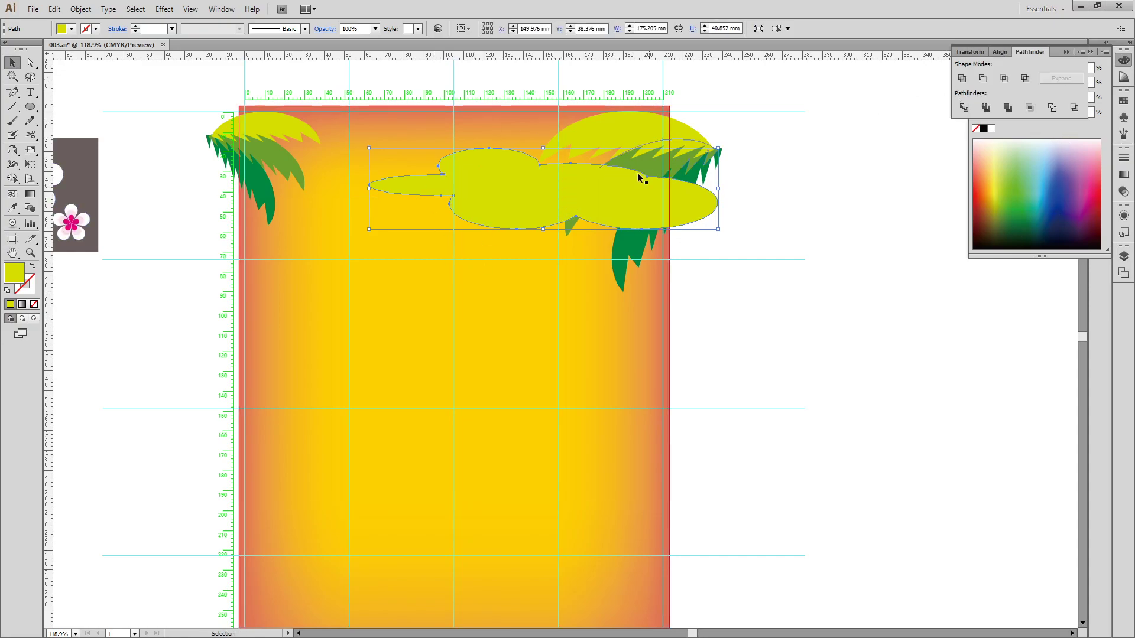
- Send the cloud and the mesh background behind the palm leaves, and fill the cloud with white
{"action": "left_click", "coordinate": [623, 347], "text": "shift"}
{"action": "key", "text": "ctrl+shift+bracketleft"}
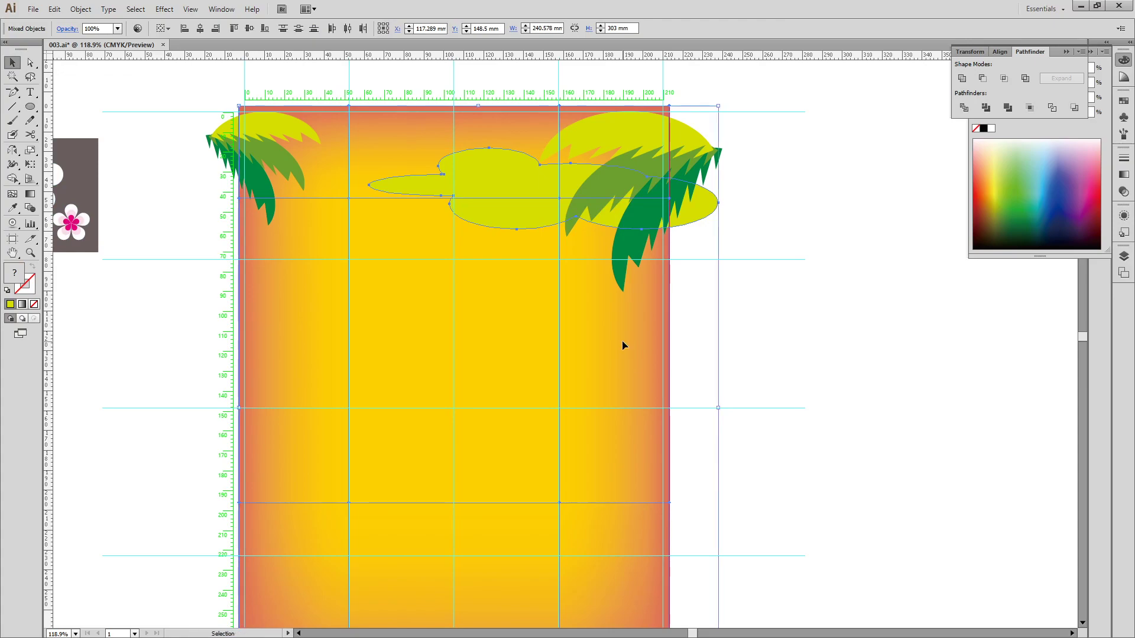
{"action": "left_click", "coordinate": [782, 347]}
{"action": "left_click", "coordinate": [538, 210]}
{"action": "left_click", "coordinate": [991, 129]}
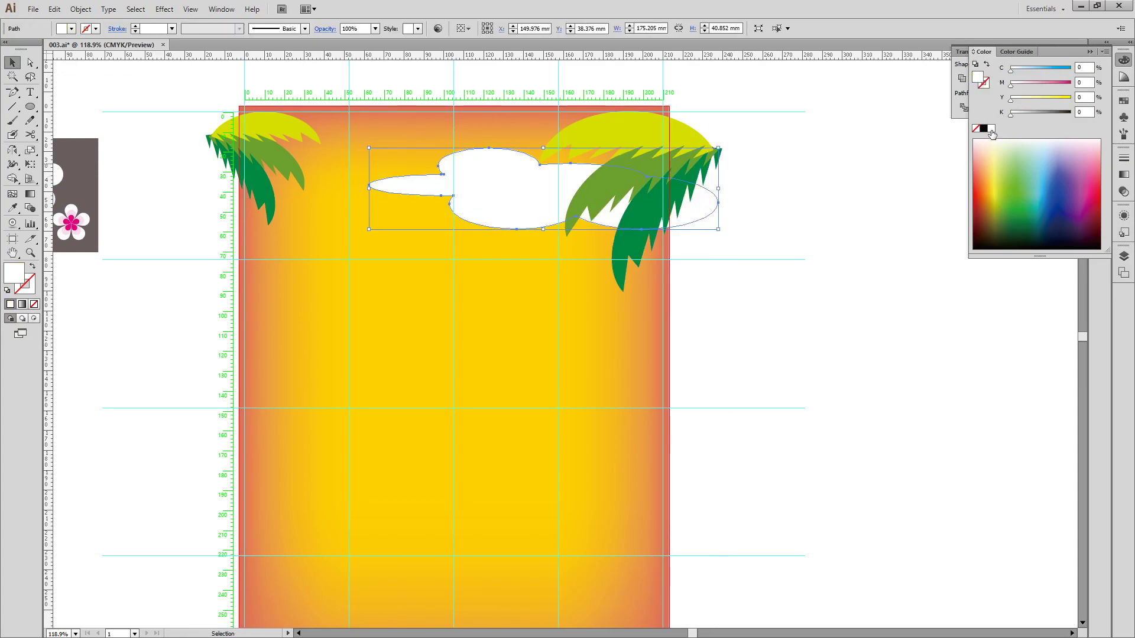
- Set the cloud's opacity to 50% and move it slightly up and to the right
{"action": "left_click", "coordinate": [1123, 191]}
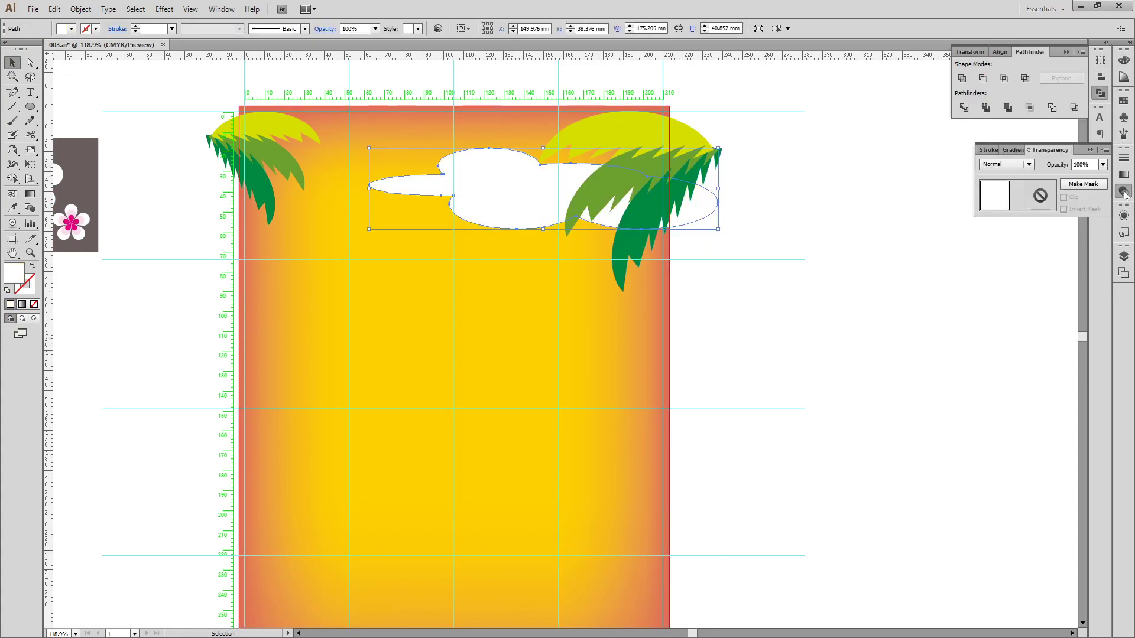
{"action": "left_click", "coordinate": [1080, 165]}
{"action": "type", "text": "50"}
{"action": "key", "text": "Return"}
{"action": "key", "text": "c"}
{"action": "key", "text": "v"}
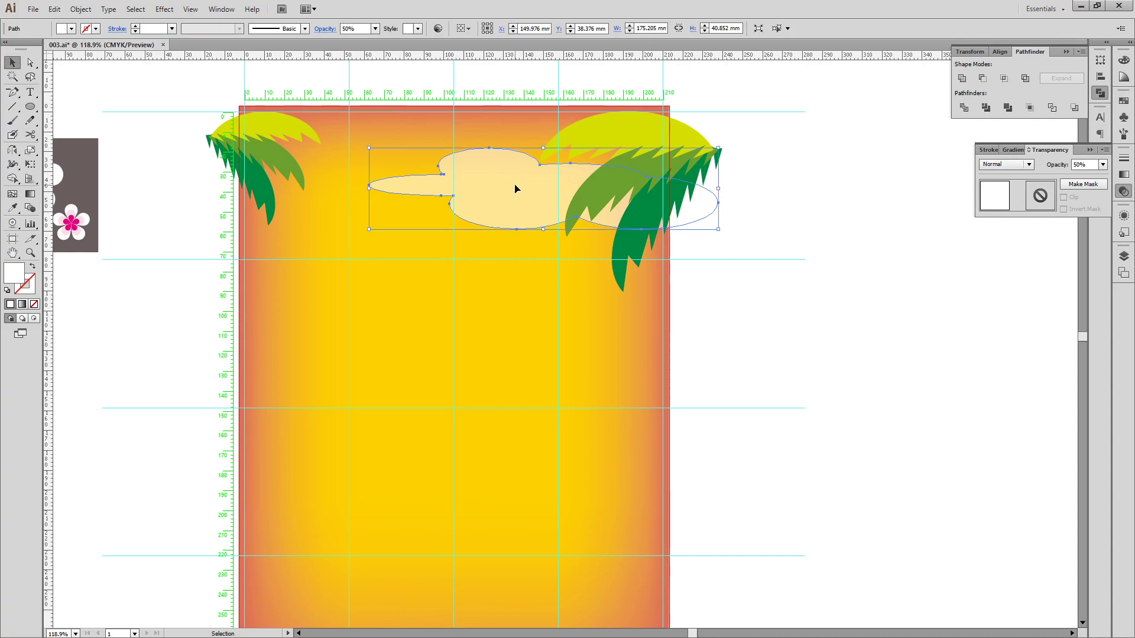
{"action": "left_click_drag", "start_coordinate": [518, 189], "coordinate": [533, 180]}
{"action": "left_click", "coordinate": [842, 290]}
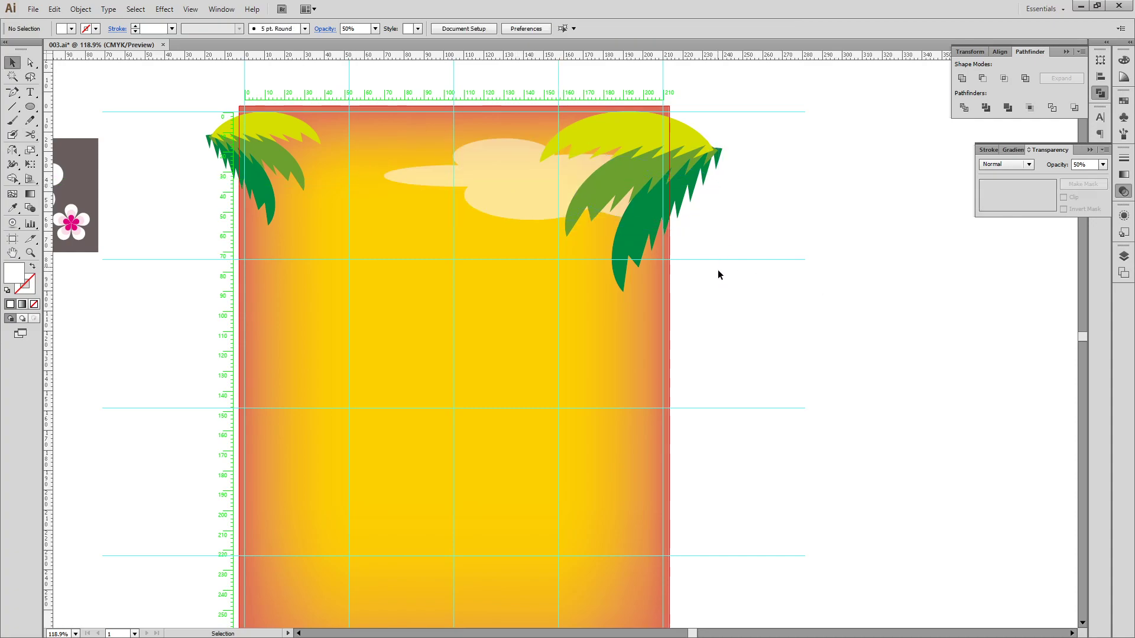
- Enlarge the upper-right palm leaf group to about 115 × 114 mm and shift it slightly down and left
{"action": "left_click", "coordinate": [625, 253]}
{"action": "left_click_drag", "start_coordinate": [721, 293], "coordinate": [768, 338]}
{"action": "left_click_drag", "start_coordinate": [695, 267], "coordinate": [667, 278]}
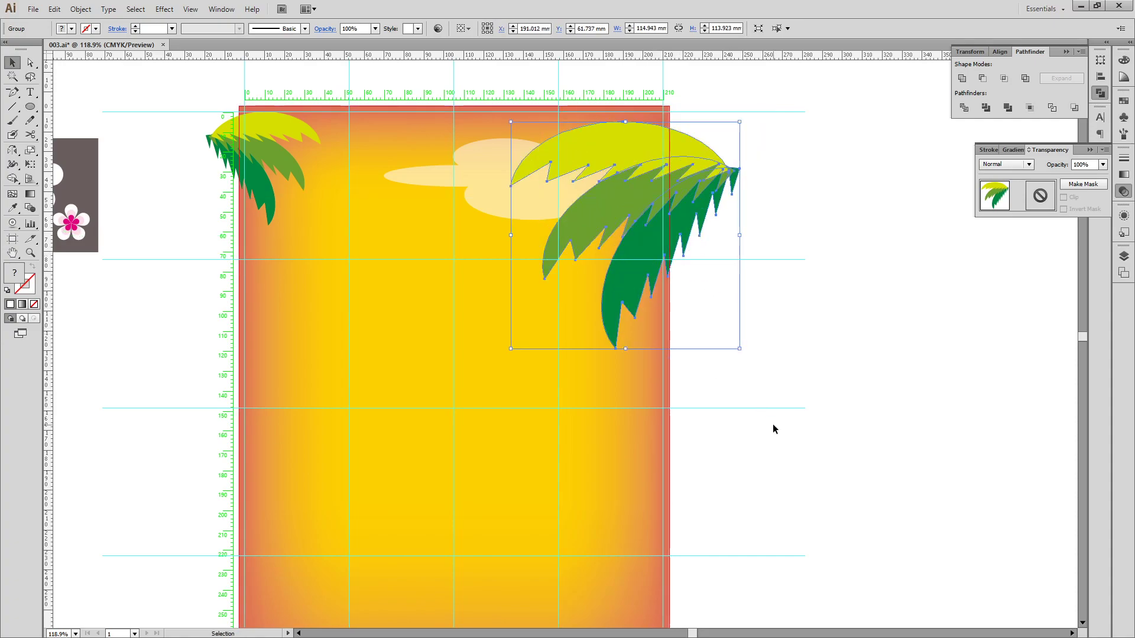
- Place a copy of the cloud lower on the poster, extending past its left edge
{"action": "left_click_drag", "start_coordinate": [531, 213], "coordinate": [213, 277]}
{"action": "left_click", "coordinate": [175, 387]}
{"action": "left_click_drag", "start_coordinate": [172, 443], "coordinate": [185, 401]}
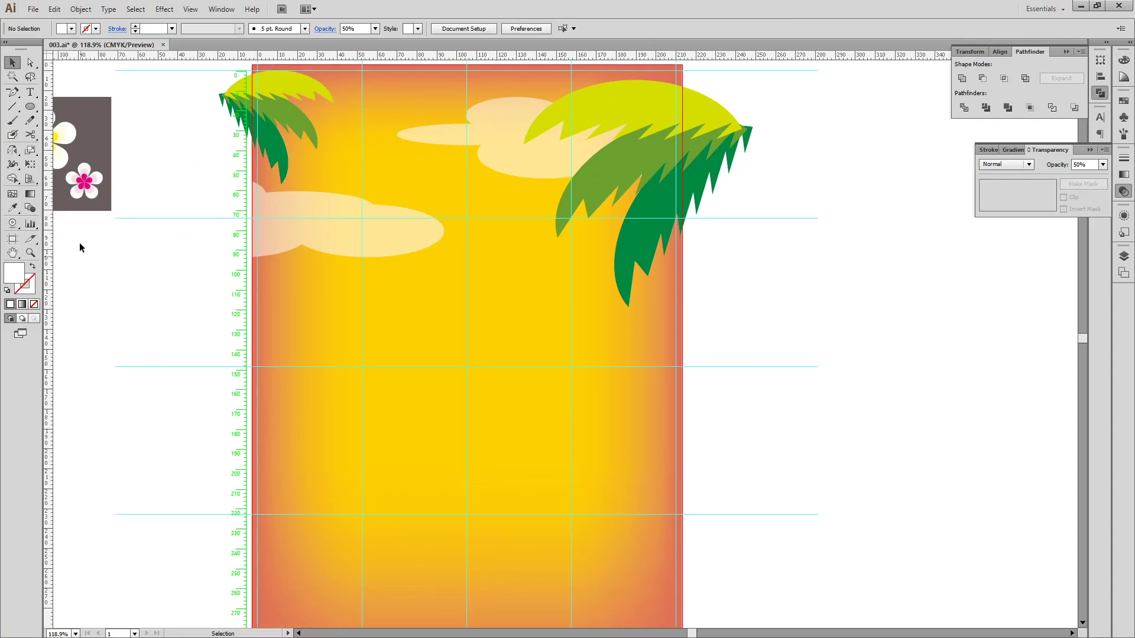
- Draw a sun circle about 43 mm in diameter between the two clouds and show its fill colour values
{"action": "left_click", "coordinate": [30, 107]}
{"action": "left_click_drag", "start_coordinate": [373, 157], "coordinate": [415, 200]}
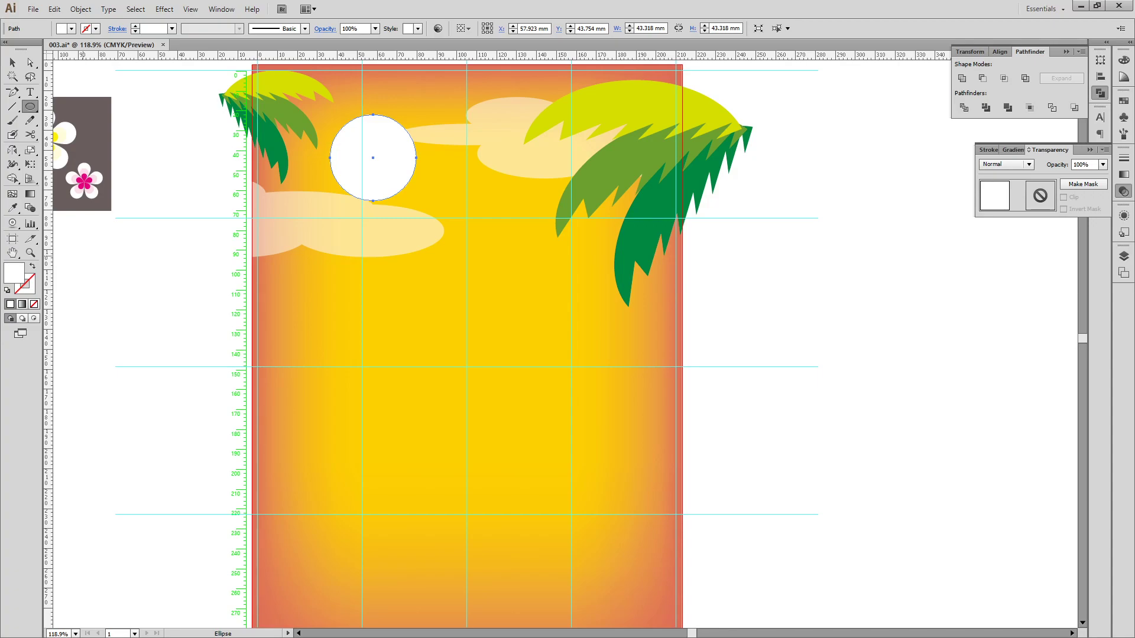
{"action": "left_click", "coordinate": [1124, 60]}
- Fill the sun circle with C30 Y100
{"action": "left_click", "coordinate": [1082, 68]}
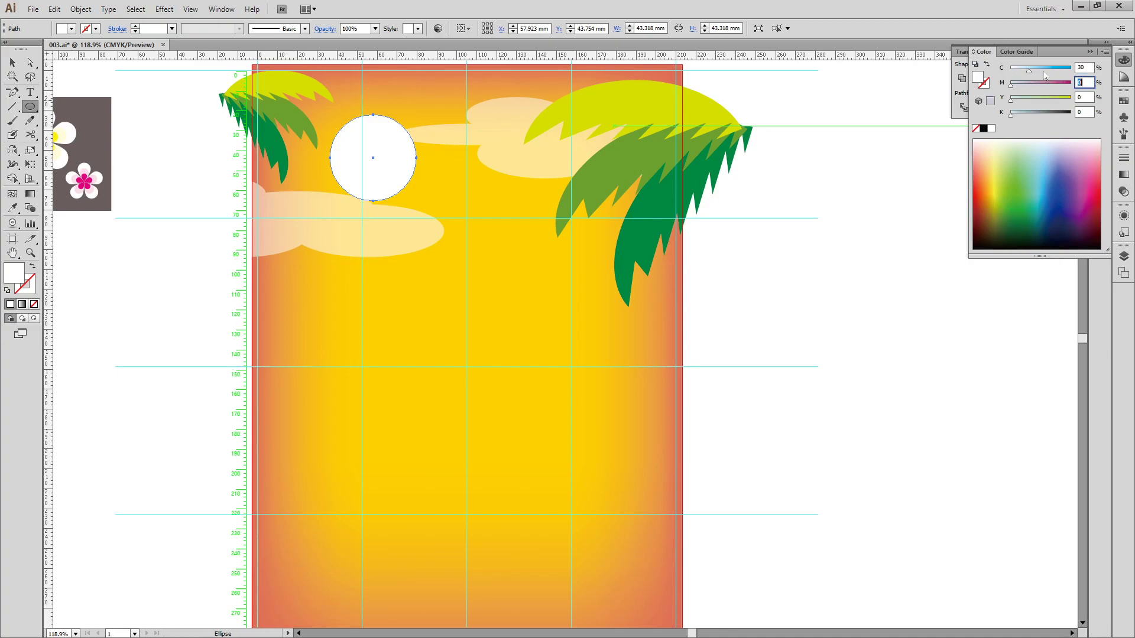
{"action": "key", "text": "Tab"}
{"action": "key", "text": "Tab"}
{"action": "key", "text": "Return"}
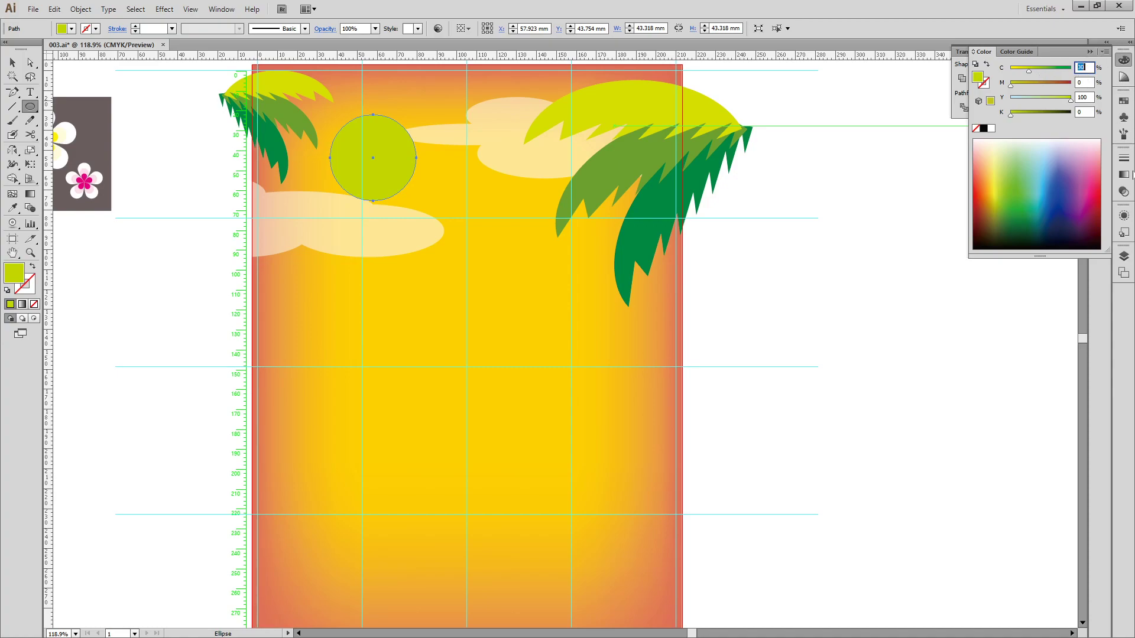
- Set the sun circle's fill to C10 M40 Y70 and deselect it
{"action": "key", "text": "Tab"}
{"action": "type", "text": "40"}
{"action": "key", "text": "Tab"}
{"action": "type", "text": "70"}
{"action": "key", "text": "Tab"}
{"action": "key", "text": "v"}
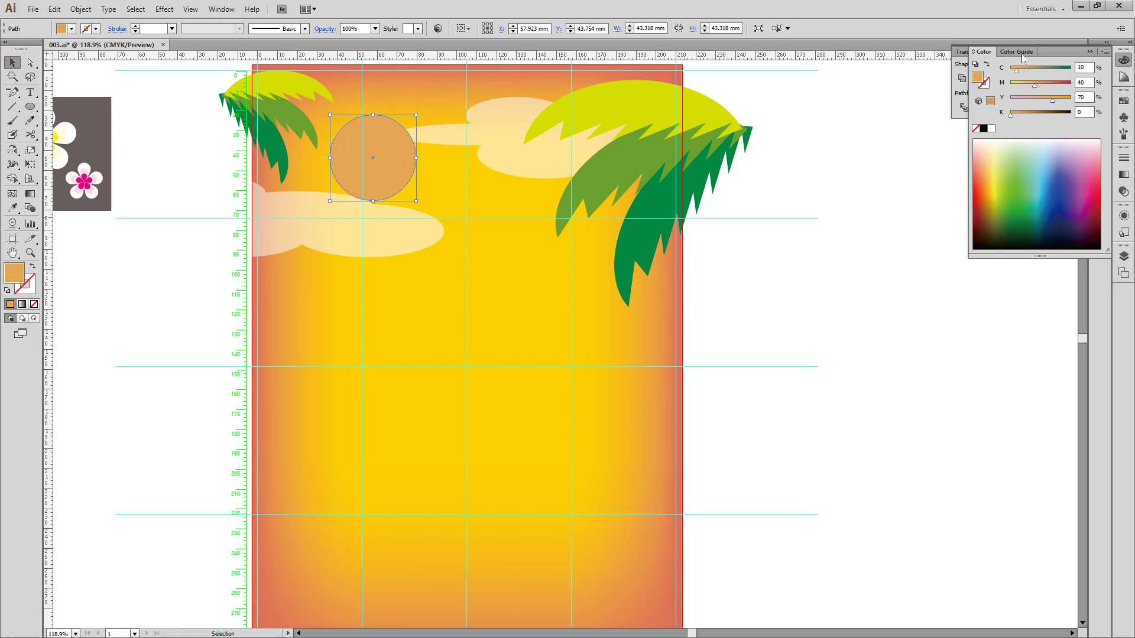
{"action": "left_click", "coordinate": [917, 248]}
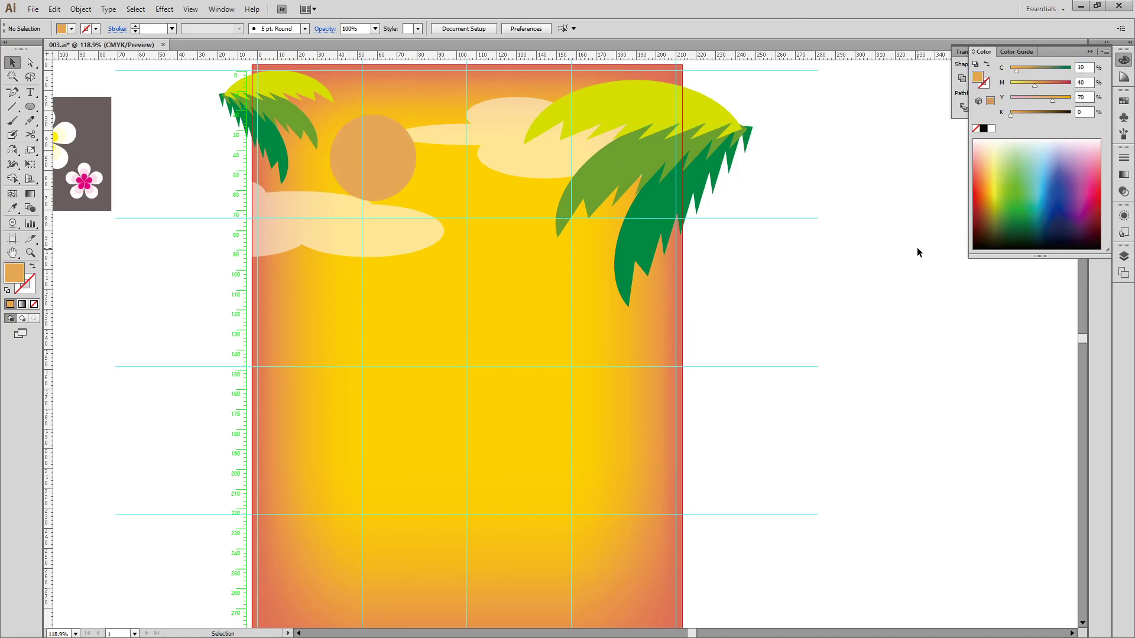
- Shrink the left cloud slightly and move it lower, and shift the sun circle down and to the right
{"action": "left_click", "coordinate": [373, 239]}
{"action": "left_click_drag", "start_coordinate": [444, 217], "coordinate": [387, 248]}
{"action": "left_click_drag", "start_coordinate": [382, 173], "coordinate": [418, 203]}
{"action": "left_click_drag", "start_coordinate": [393, 253], "coordinate": [452, 264]}
{"action": "left_click", "coordinate": [911, 383]}
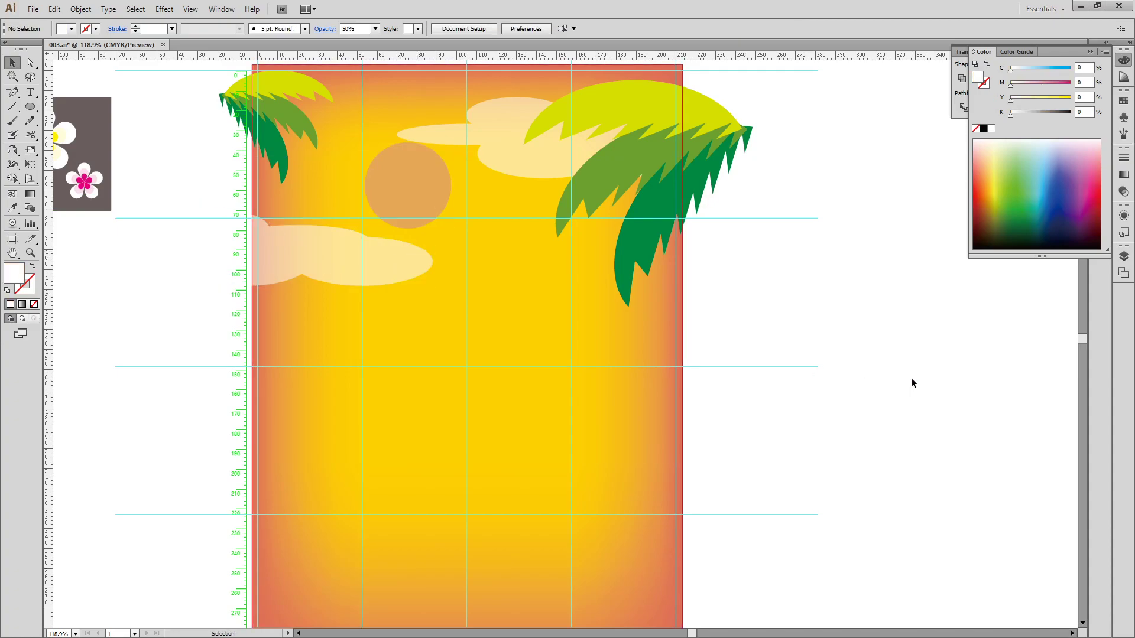
- Group the two clouds, the sun circle and both palm leaf groups together, leaving out the mesh background
{"action": "scroll", "coordinate": [703, 319], "scroll_direction": "down", "scroll_amount": 3}
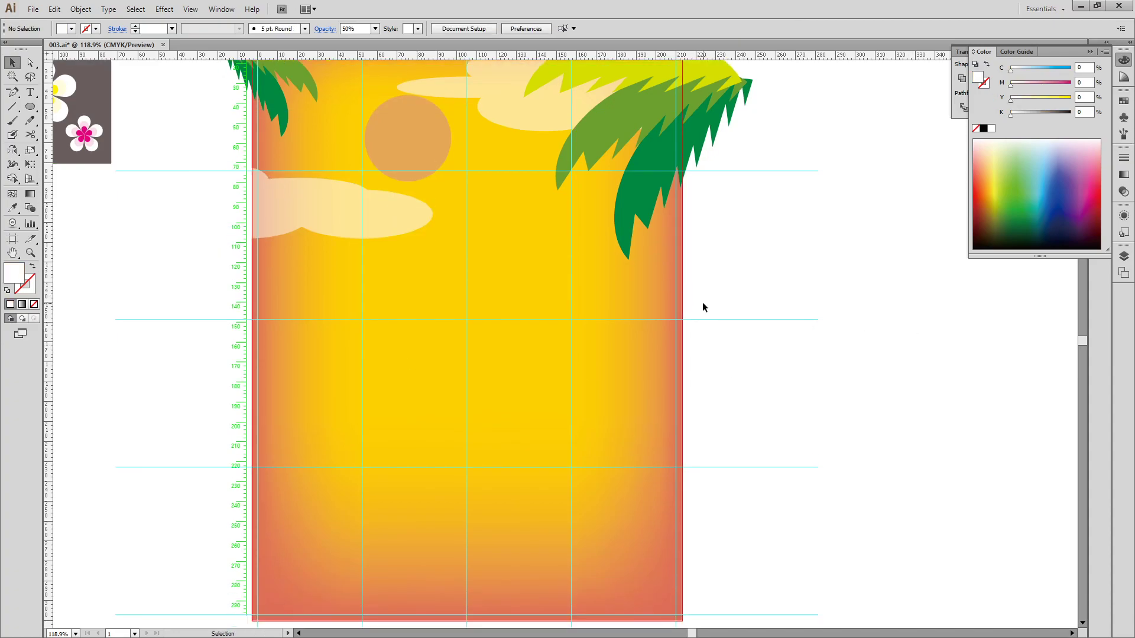
{"action": "scroll", "coordinate": [733, 226], "scroll_direction": "up", "scroll_amount": 2}
{"action": "left_click", "coordinate": [237, 215]}
{"action": "left_click", "coordinate": [266, 137], "text": "shift"}
{"action": "left_click", "coordinate": [440, 125], "text": "shift"}
{"action": "left_click", "coordinate": [523, 115], "text": "shift"}
{"action": "left_click", "coordinate": [594, 107], "text": "shift"}
{"action": "left_click", "coordinate": [677, 155], "text": "shift"}
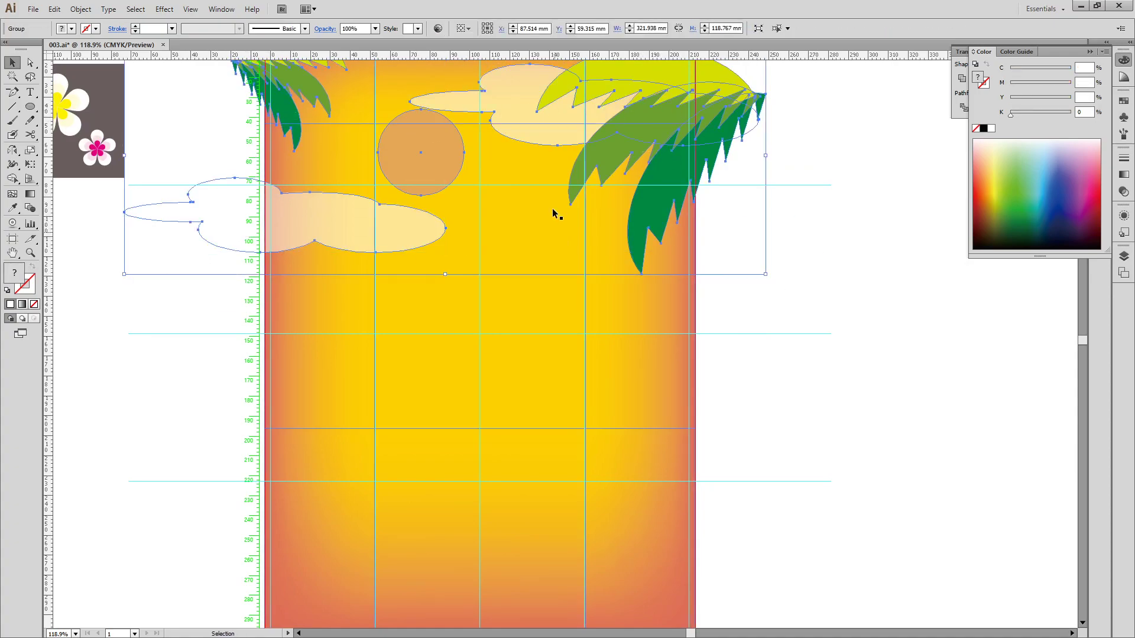
{"action": "left_click", "coordinate": [792, 275]}
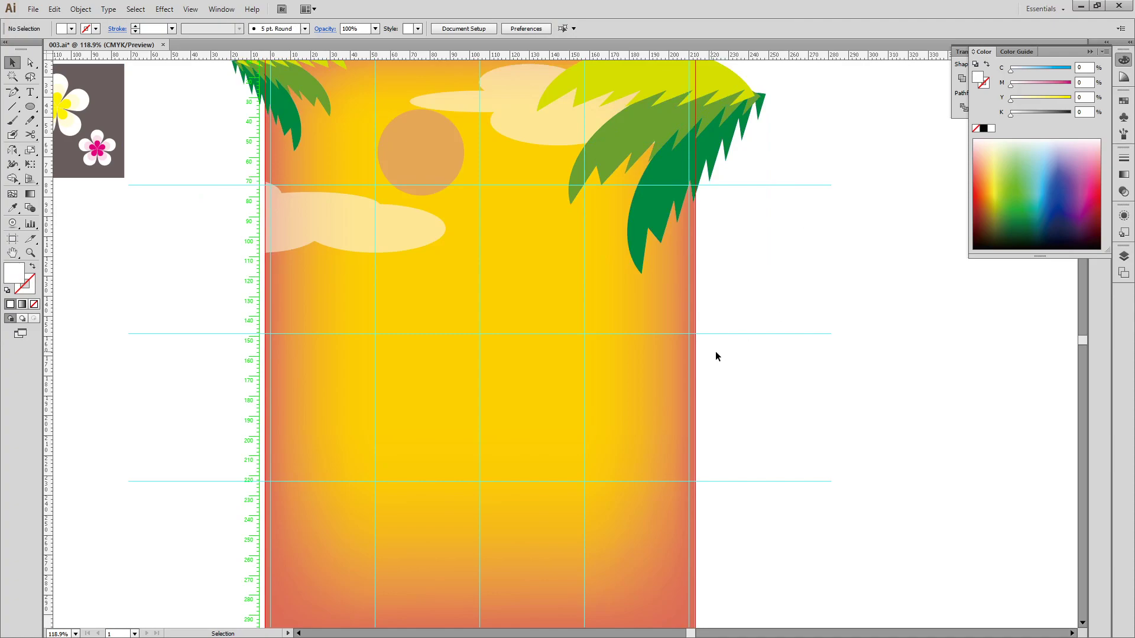
- Switch to the exam sheet PDF to examine the mountain layout and colour values, and return to Illustrator
{"action": "scroll", "coordinate": [526, 311], "scroll_direction": "down", "scroll_amount": 3}
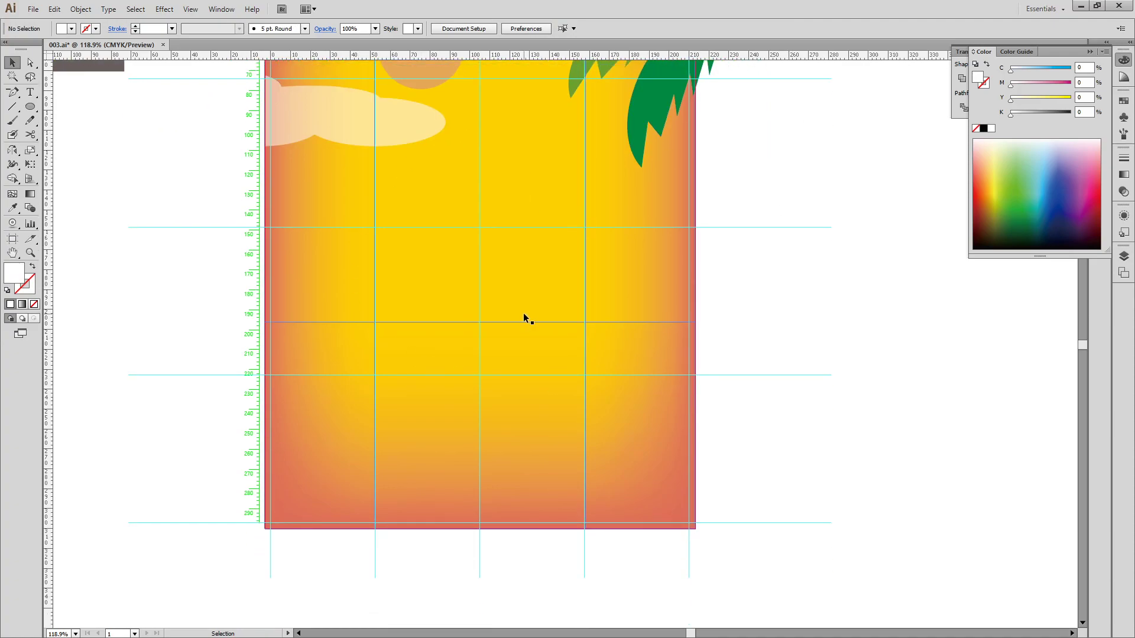
{"action": "key", "text": "alt+Tab"}
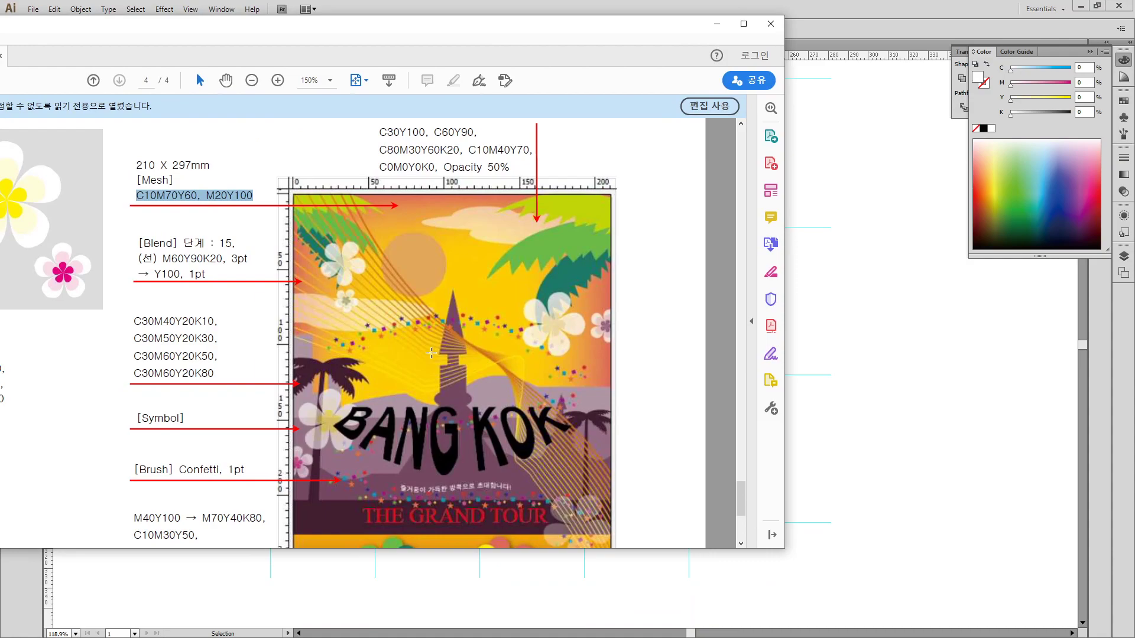
{"action": "scroll", "coordinate": [337, 336], "scroll_direction": "down", "scroll_amount": 3}
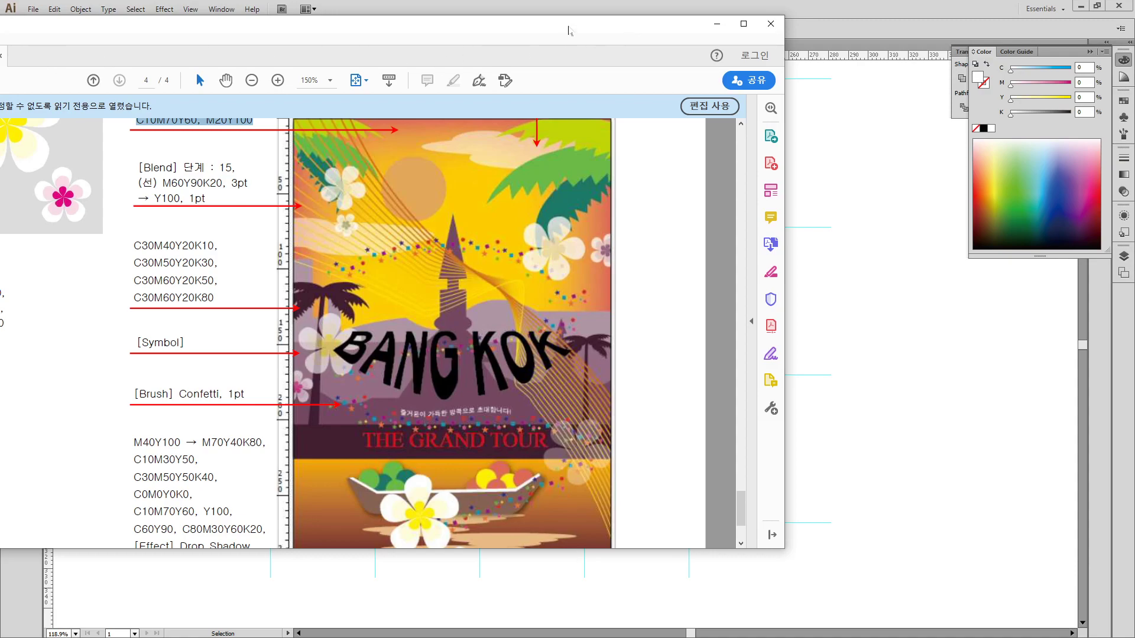
{"action": "key", "text": "alt+Tab"}
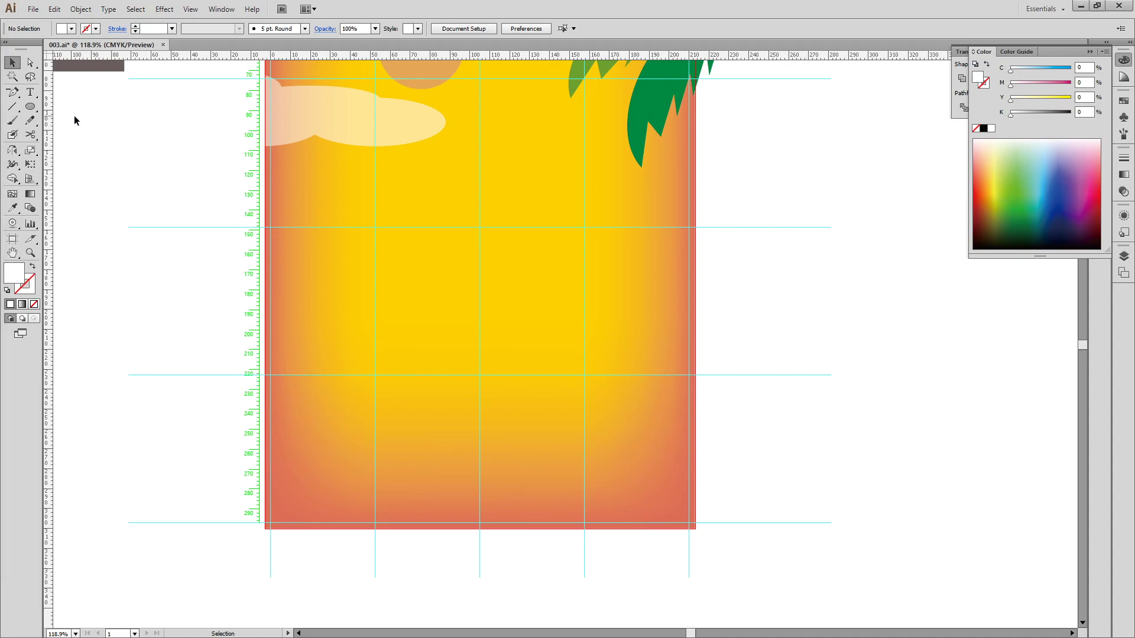
- Draw a closed, straight-sided mountain range silhouette with the Pen tool, about 313 × 107 mm, extending past both poster edges
{"action": "key", "text": "p"}
{"action": "left_click", "coordinate": [239, 264]}
{"action": "left_click", "coordinate": [308, 201]}
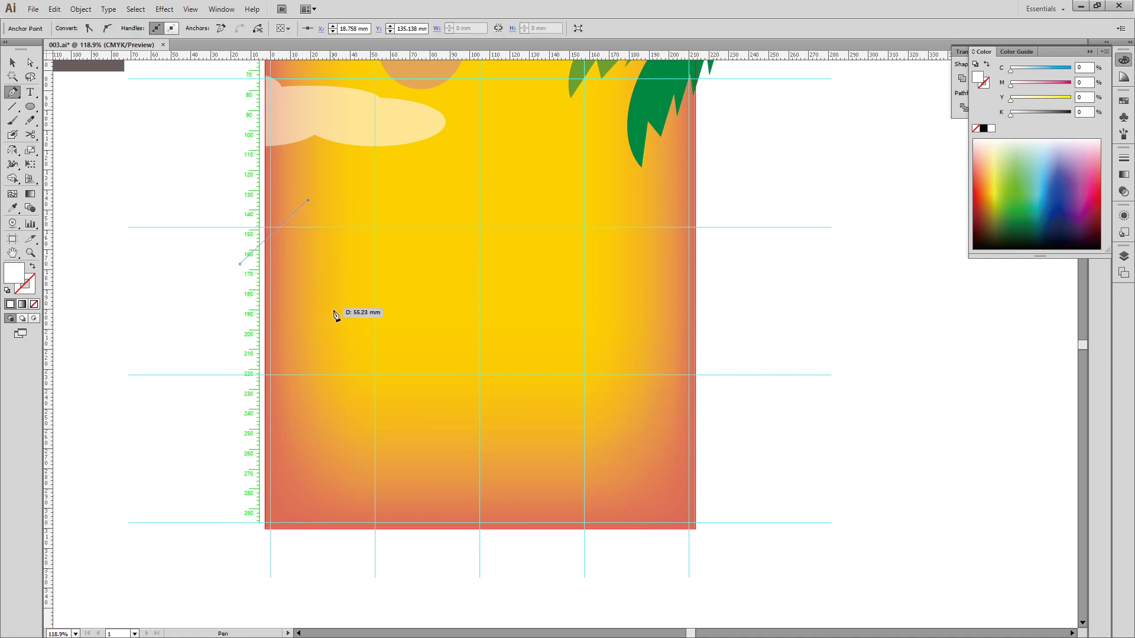
{"action": "left_click", "coordinate": [334, 310]}
{"action": "left_click", "coordinate": [395, 367]}
{"action": "left_click", "coordinate": [467, 316]}
{"action": "left_click", "coordinate": [532, 351]}
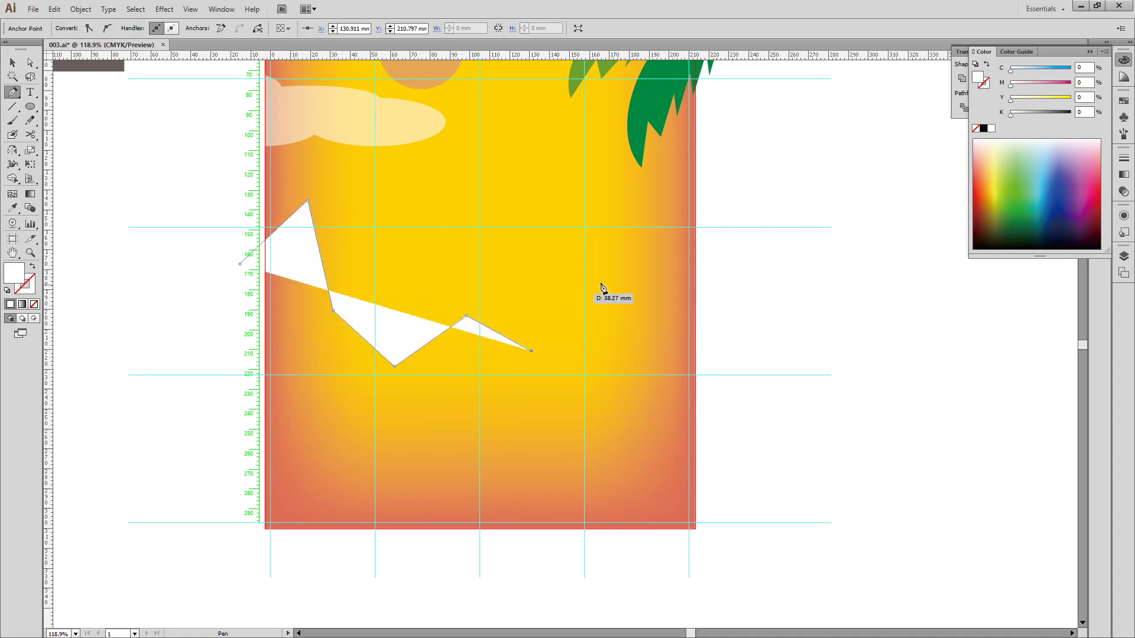
{"action": "left_click", "coordinate": [604, 278]}
{"action": "left_click", "coordinate": [664, 287]}
{"action": "left_click", "coordinate": [714, 344]}
{"action": "left_click", "coordinate": [828, 340]}
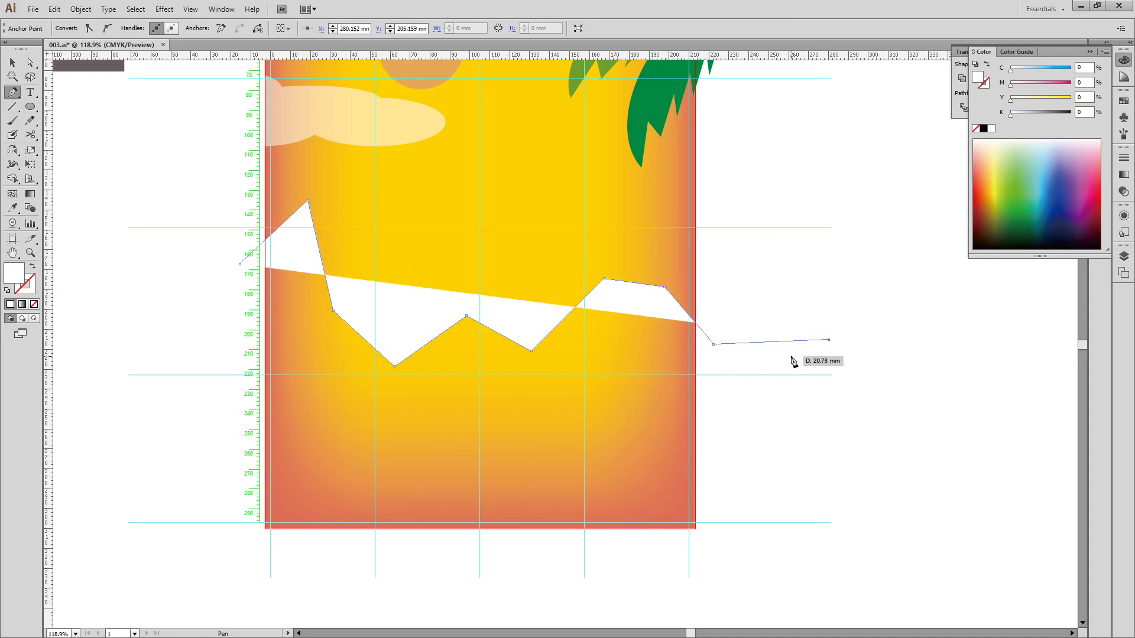
{"action": "left_click", "coordinate": [815, 414]}
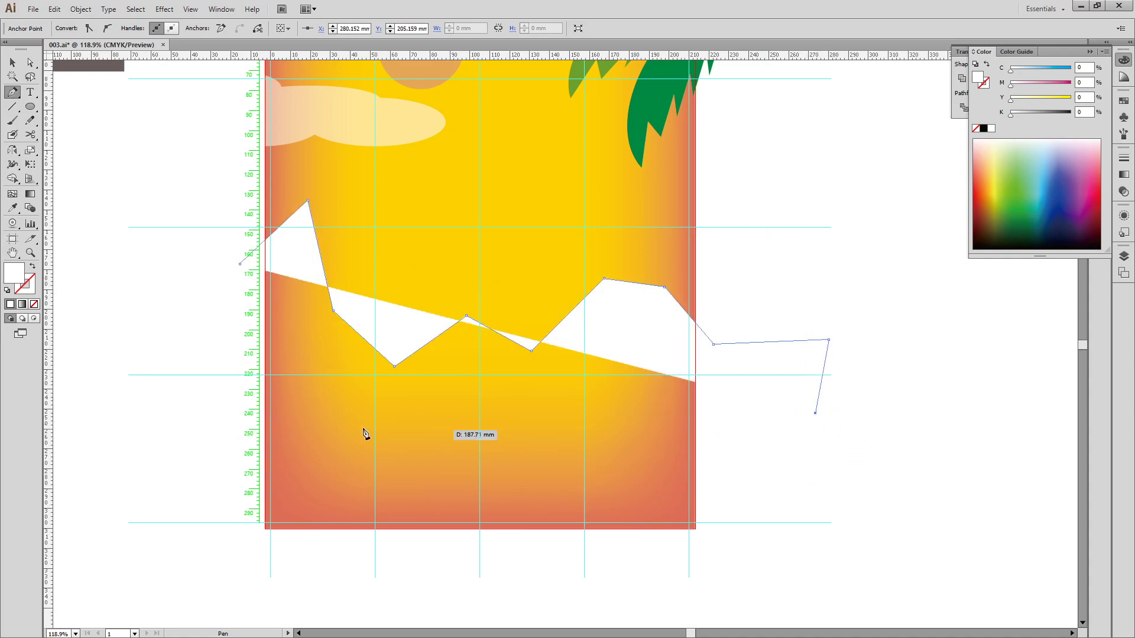
{"action": "left_click", "coordinate": [204, 413]}
{"action": "left_click", "coordinate": [240, 264]}
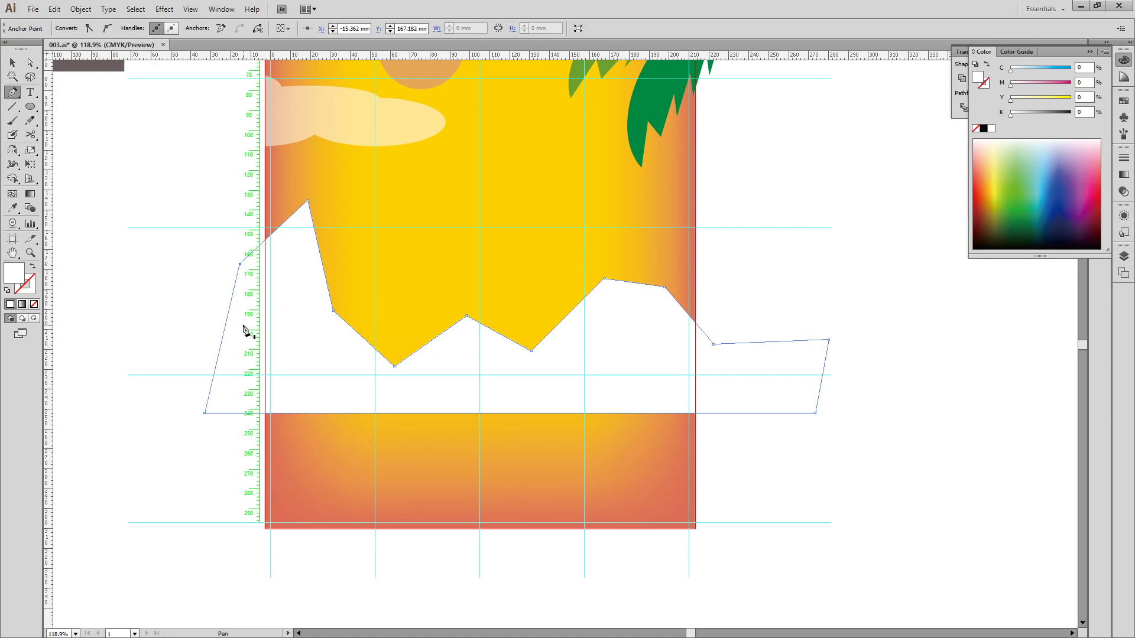
- Move the mountain silhouette up so its flat base sits just above the lower-middle horizontal guide
{"action": "key", "text": "v"}
{"action": "left_click", "coordinate": [828, 278]}
{"action": "left_click_drag", "start_coordinate": [743, 371], "coordinate": [732, 326]}
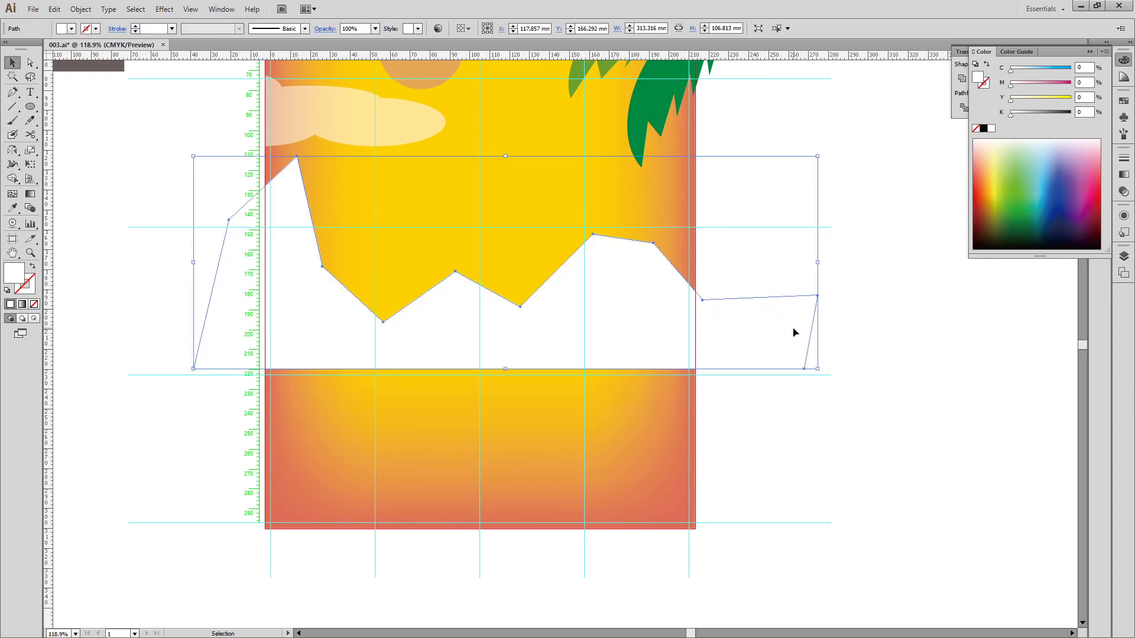
- Fill the mountain range silhouette with C30 M40 Y20 K10 and deselect it
{"action": "left_click", "coordinate": [1086, 68]}
{"action": "type", "text": "30"}
{"action": "key", "text": "Tab"}
{"action": "type", "text": "40"}
{"action": "key", "text": "Tab"}
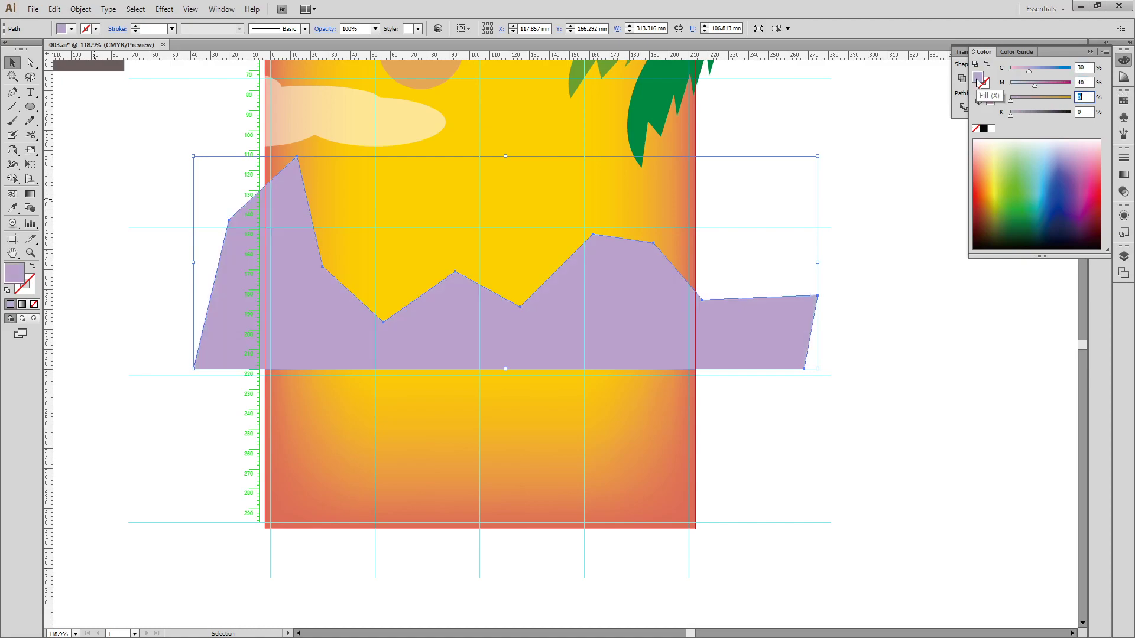
{"action": "key", "text": "Tab"}
{"action": "key", "text": "Return"}
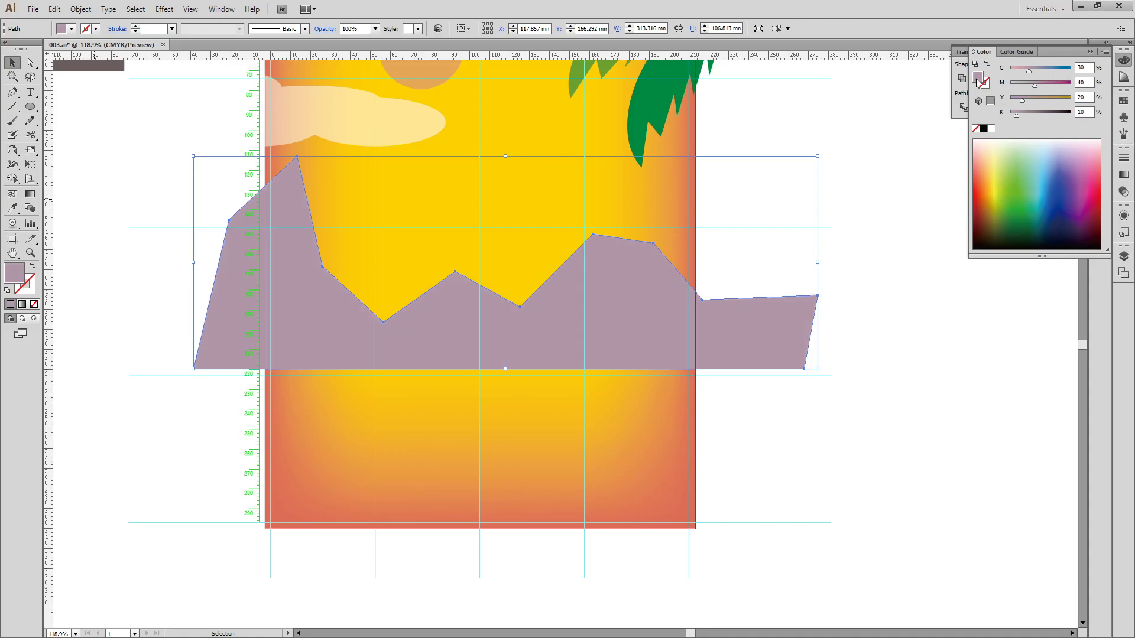
{"action": "left_click", "coordinate": [905, 131]}
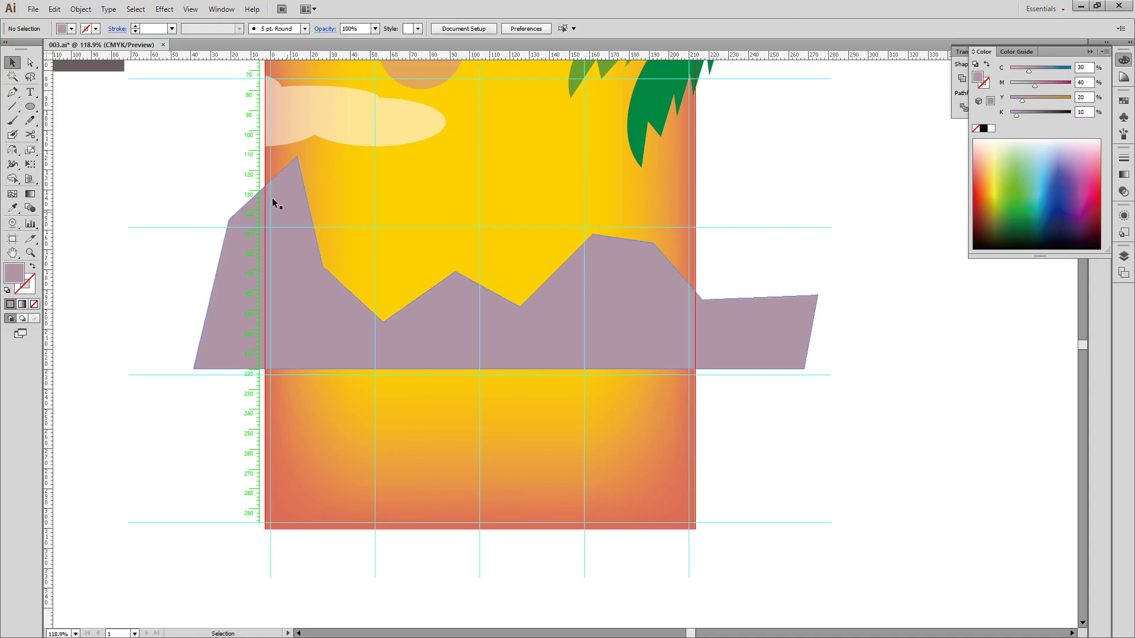
- Draw a second closed mountain silhouette about 331 × 65 mm with the Pen tool, with a curved slope down at the right side of the poster
{"action": "left_click", "coordinate": [13, 92]}
{"action": "left_click", "coordinate": [234, 263]}
{"action": "left_click", "coordinate": [310, 246]}
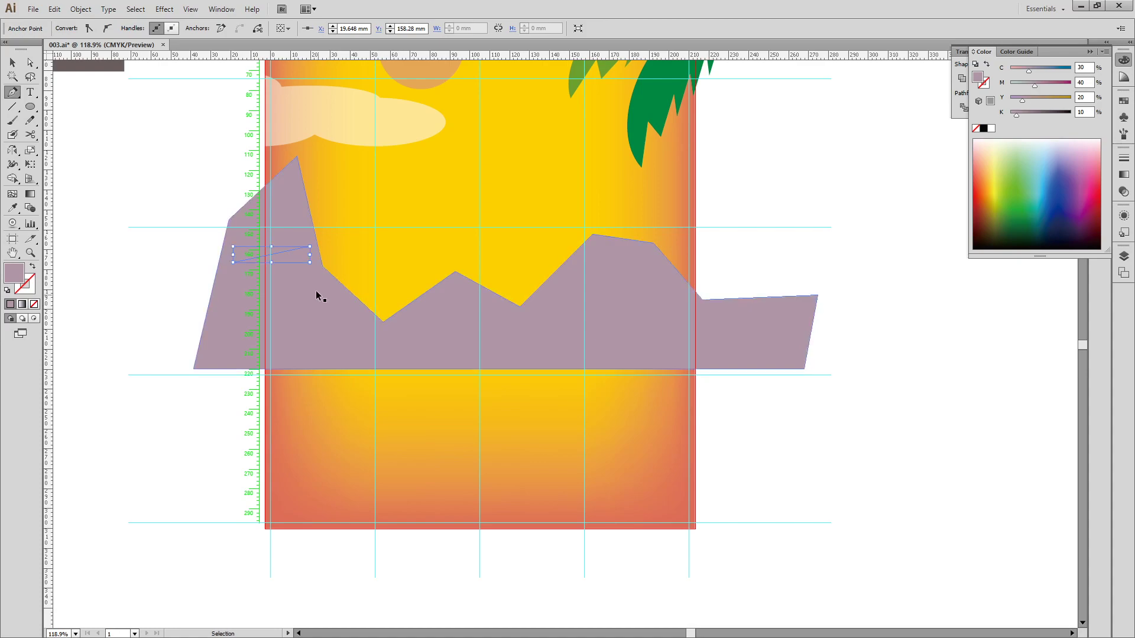
{"action": "key", "text": "ctrl+z"}
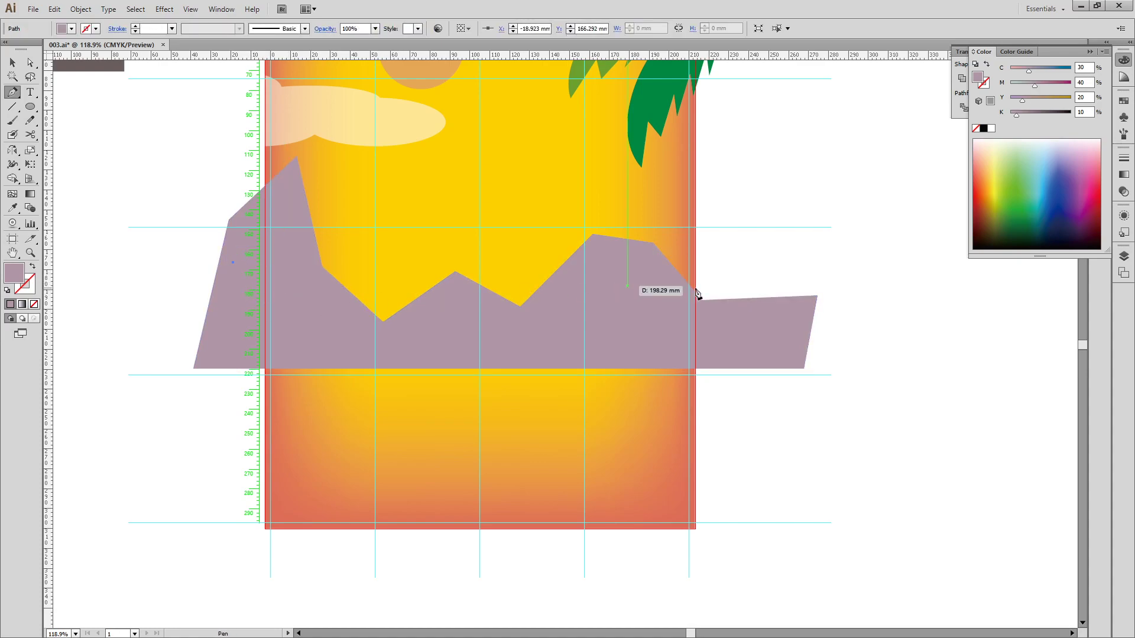
{"action": "left_click", "coordinate": [597, 258]}
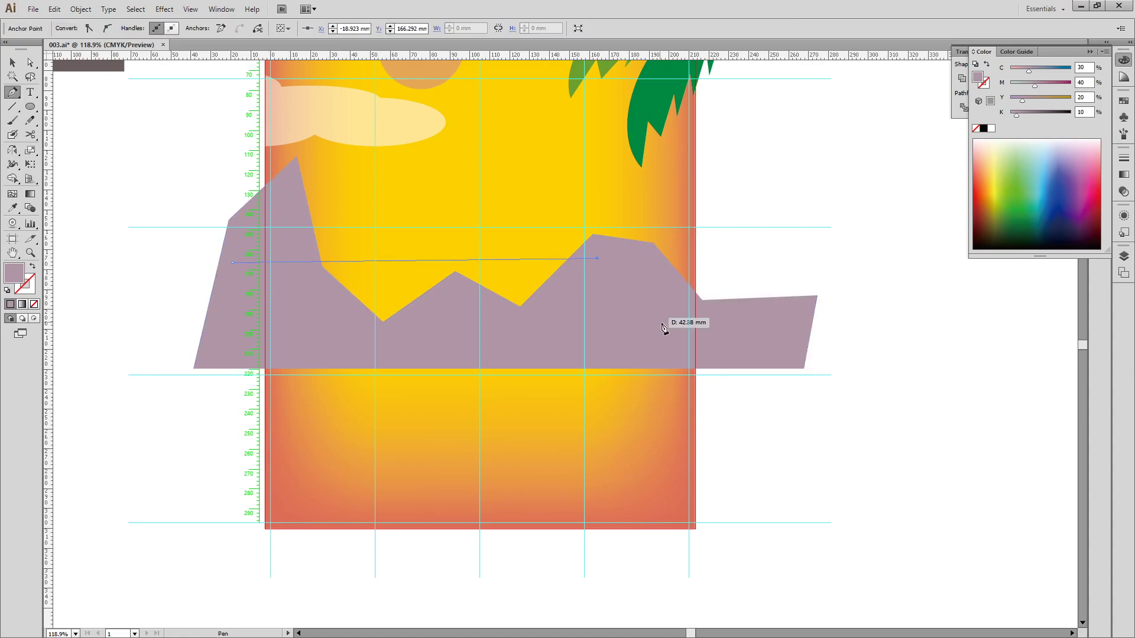
{"action": "left_click_drag", "start_coordinate": [690, 344], "coordinate": [716, 338]}
{"action": "left_click", "coordinate": [800, 335]}
{"action": "left_click", "coordinate": [873, 372]}
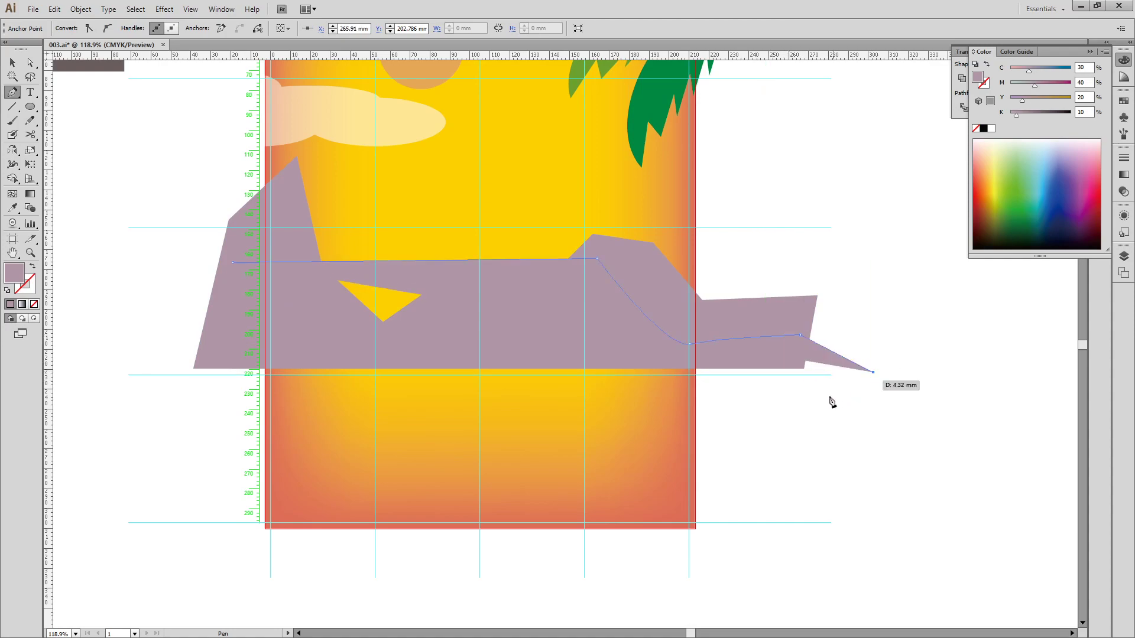
{"action": "left_click", "coordinate": [769, 380]}
{"action": "left_click", "coordinate": [213, 388]}
{"action": "left_click", "coordinate": [232, 262]}
- Move the back mountain range up and pull its tall left peak down
{"action": "key", "text": "v"}
{"action": "left_click_drag", "start_coordinate": [278, 226], "coordinate": [278, 169]}
{"action": "key", "text": "ctrl+shift+a"}
{"action": "key", "text": "a"}
{"action": "left_click", "coordinate": [297, 101]}
{"action": "left_click_drag", "start_coordinate": [297, 101], "coordinate": [293, 158]}
- Lower the back range slightly, adjust its left shoulder point, and shift the second silhouette down and to the left
{"action": "key", "text": "v"}
{"action": "left_click", "coordinate": [76, 303]}
{"action": "left_click_drag", "start_coordinate": [226, 205], "coordinate": [226, 236]}
{"action": "key", "text": "a"}
{"action": "left_click", "coordinate": [229, 194]}
{"action": "left_click_drag", "start_coordinate": [229, 193], "coordinate": [228, 209]}
{"action": "left_click_drag", "start_coordinate": [626, 355], "coordinate": [591, 385]}
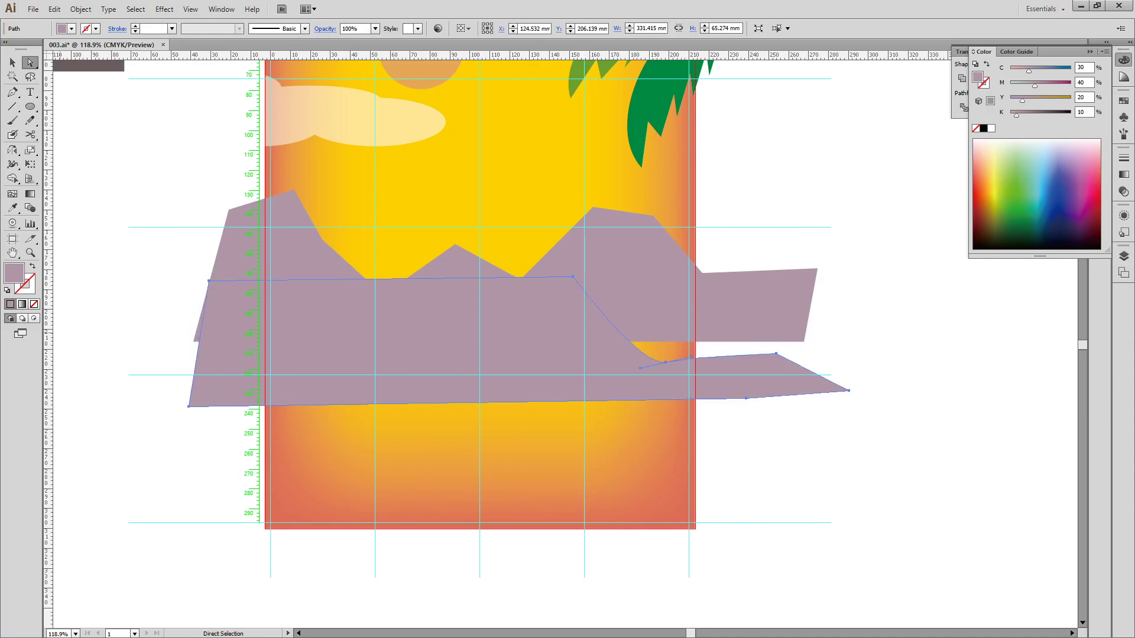
- Fill the second mountain silhouette with C30 M50 Y20 K30 and deselect it
{"action": "left_click_drag", "start_coordinate": [1087, 67], "coordinate": [1029, 71]}
{"action": "key", "text": "Tab"}
{"action": "type", "text": "50"}
{"action": "key", "text": "Tab"}
{"action": "key", "text": "Tab"}
{"action": "key", "text": "Return"}
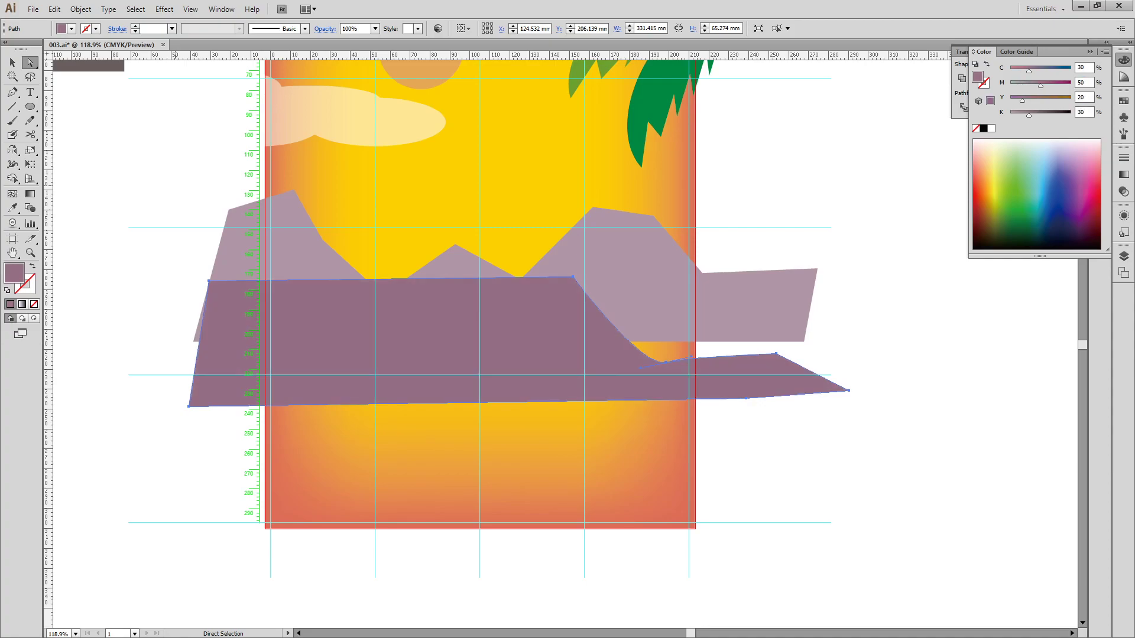
{"action": "left_click", "coordinate": [820, 401]}
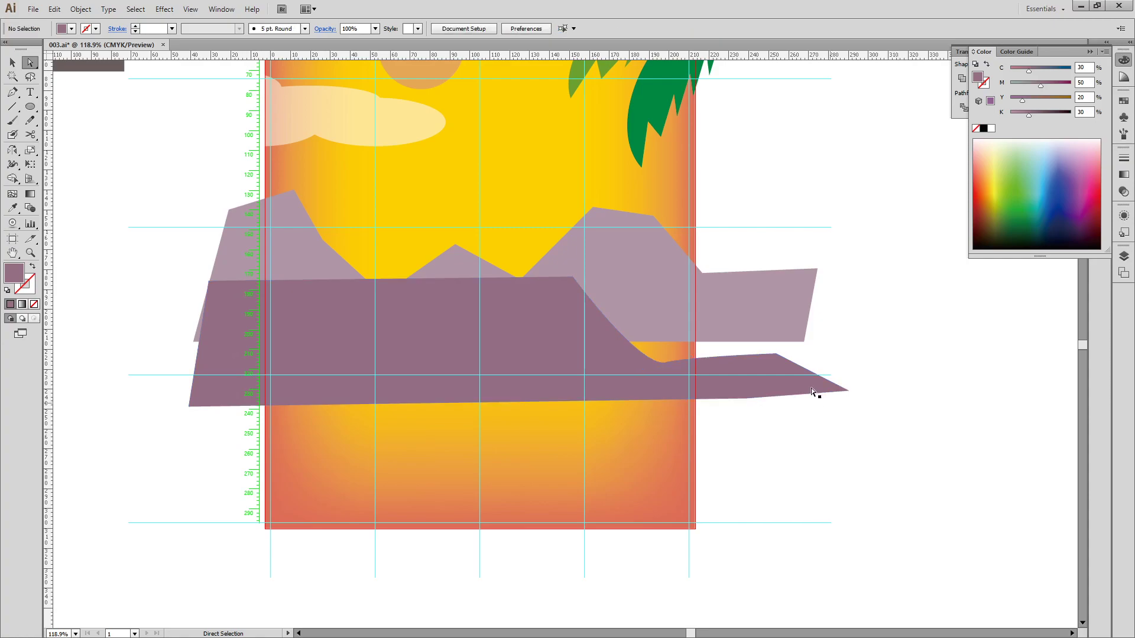
- Pull the back range's two bottom corners down behind the second range, and add an anchor point forming a shallow dip in the second range's top edge
{"action": "left_click_drag", "start_coordinate": [805, 344], "coordinate": [804, 394]}
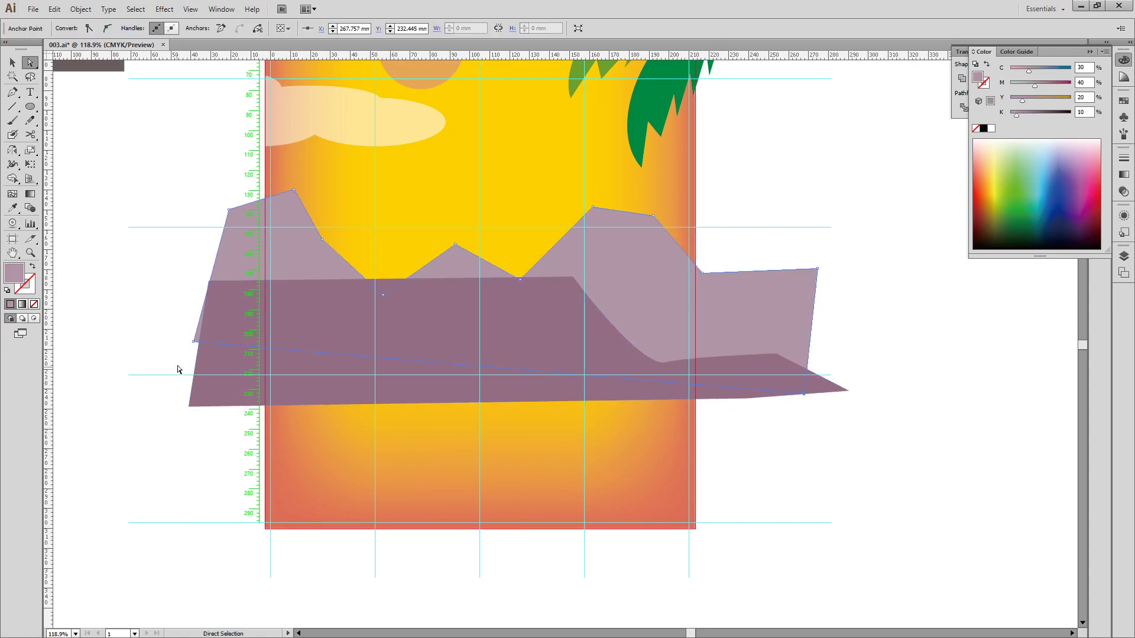
{"action": "left_click_drag", "start_coordinate": [195, 345], "coordinate": [190, 372]}
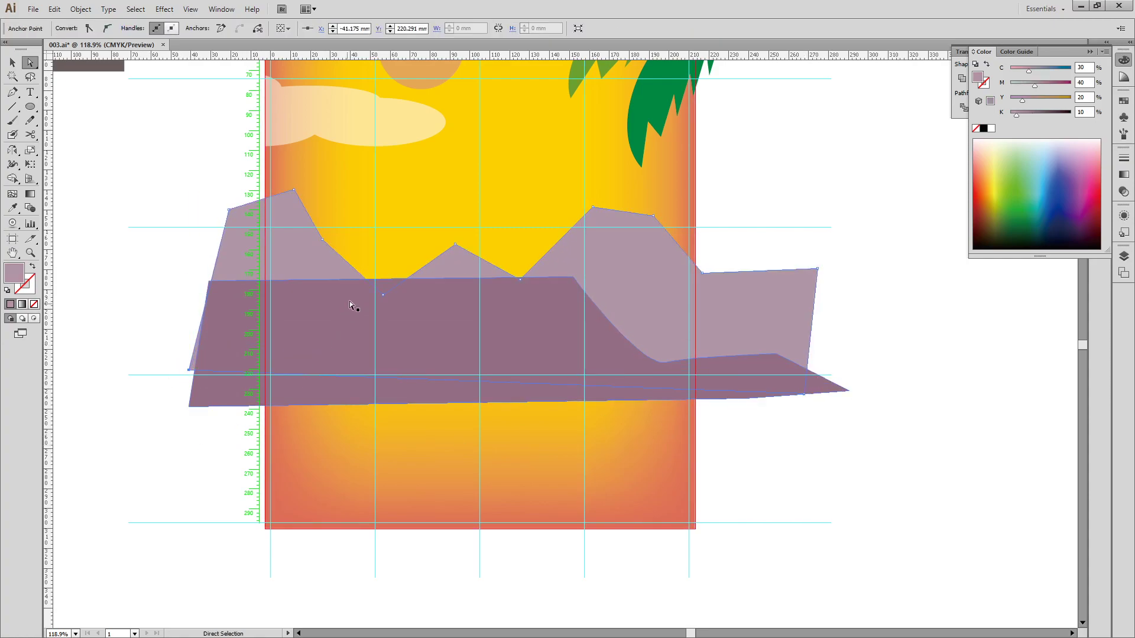
{"action": "left_click", "coordinate": [390, 284]}
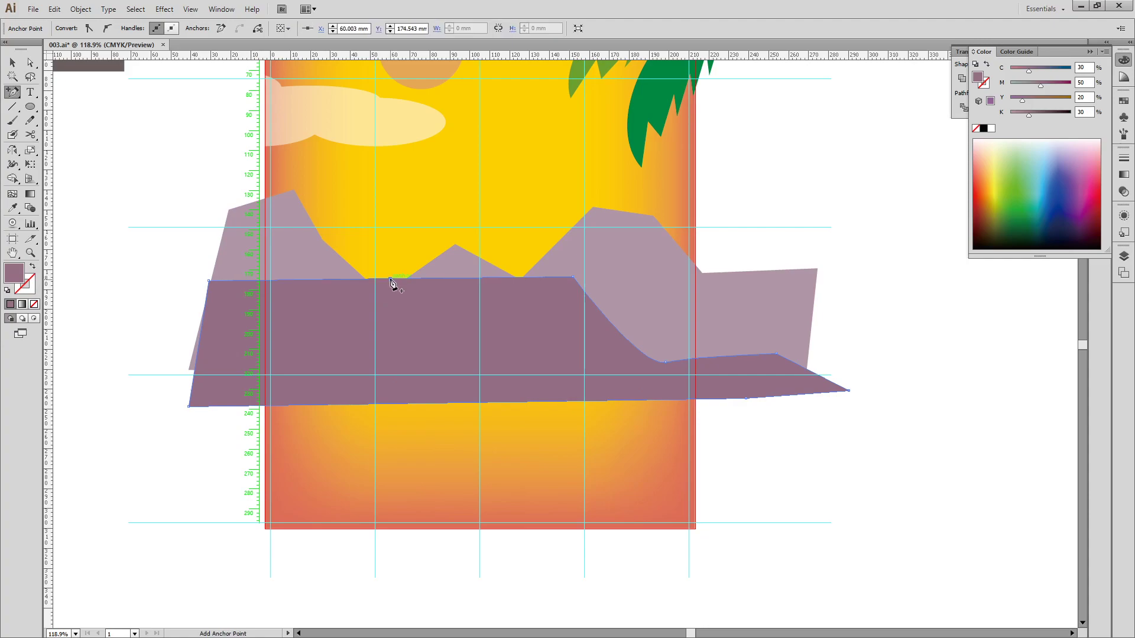
{"action": "left_click_drag", "start_coordinate": [390, 282], "coordinate": [327, 310]}
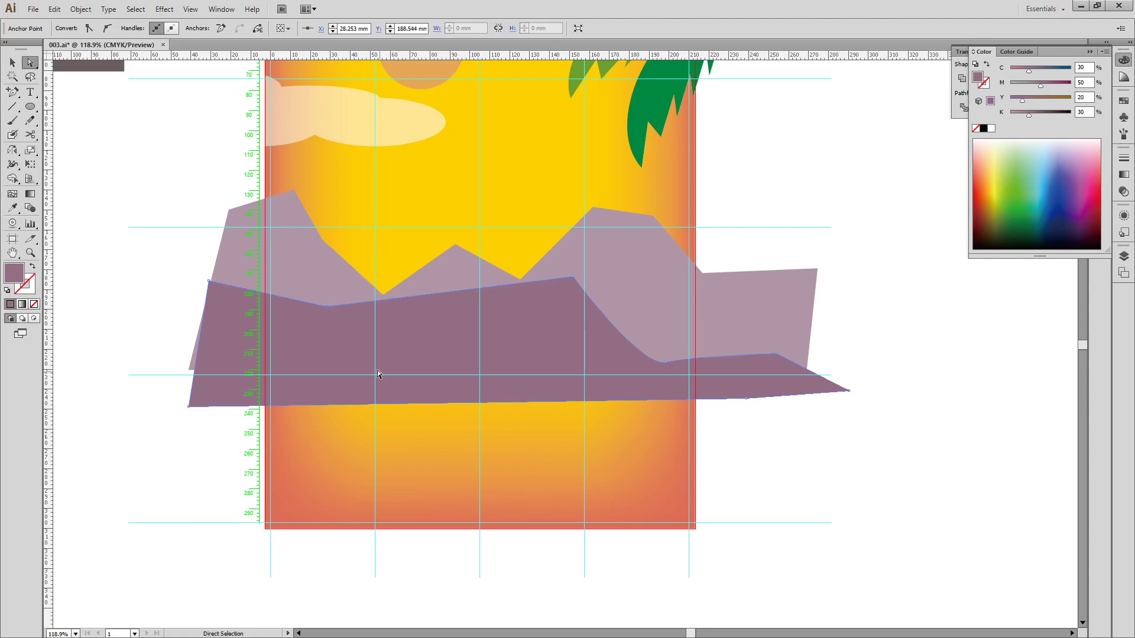
{"action": "left_click", "coordinate": [754, 431]}
{"action": "key", "text": "v"}
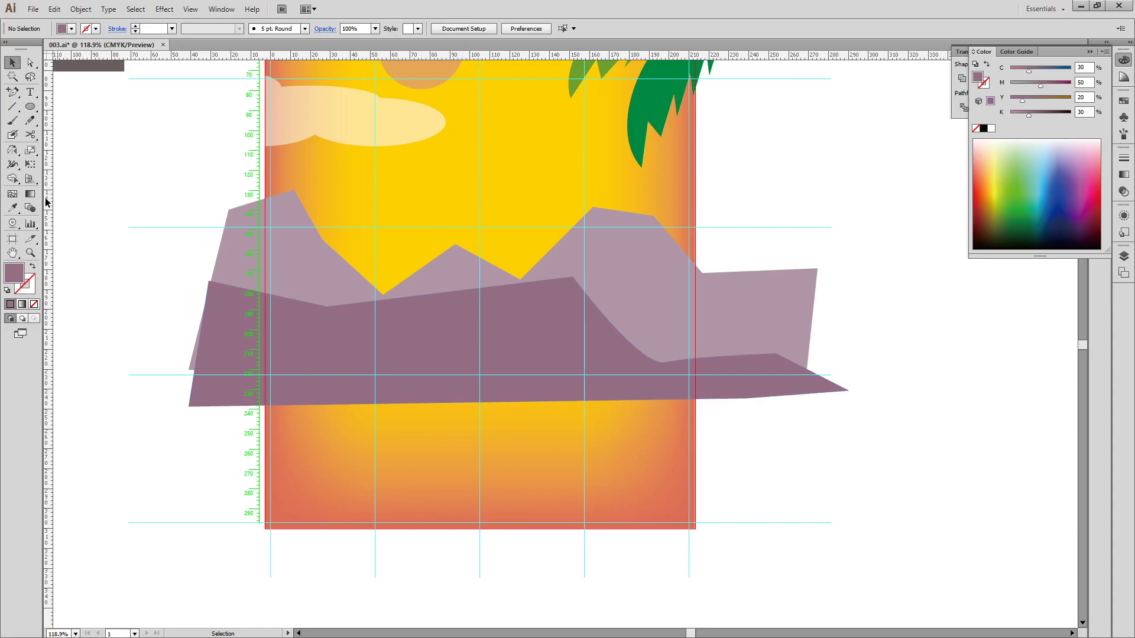
- Draw a third, lower mountain silhouette with the Pen tool, about 355 × 49 mm, extending past both poster edges
{"action": "left_click", "coordinate": [12, 92]}
{"action": "left_click_drag", "start_coordinate": [165, 388], "coordinate": [244, 313]}
{"action": "left_click", "coordinate": [296, 363]}
{"action": "left_click", "coordinate": [338, 339]}
{"action": "left_click", "coordinate": [470, 356]}
{"action": "left_click", "coordinate": [530, 328]}
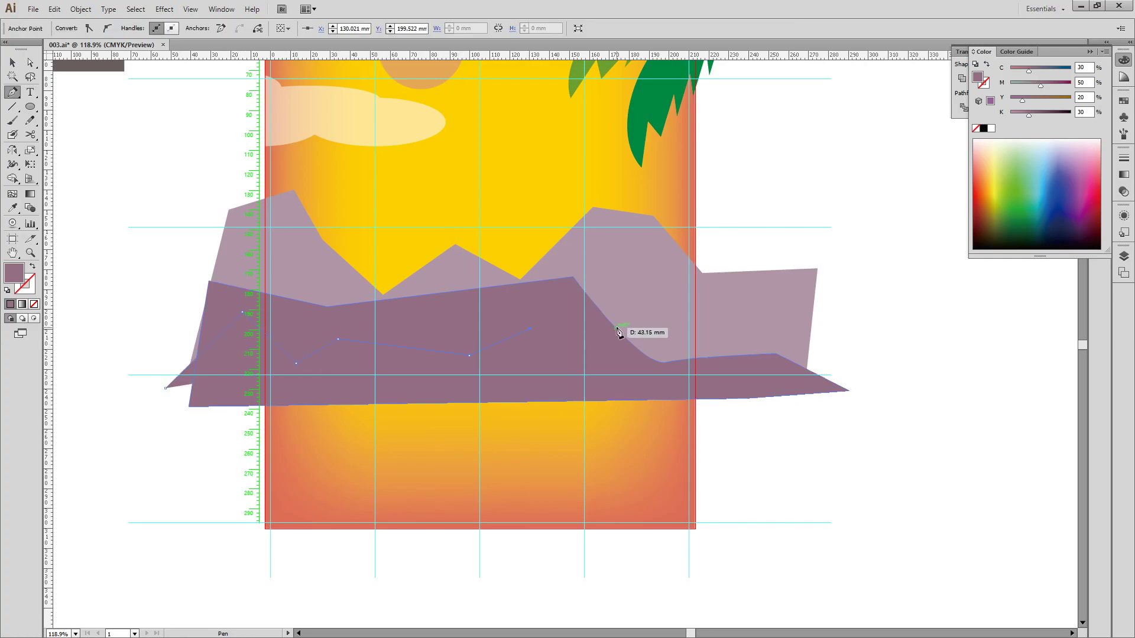
{"action": "left_click", "coordinate": [604, 350]}
{"action": "left_click", "coordinate": [664, 371]}
{"action": "left_click", "coordinate": [795, 364]}
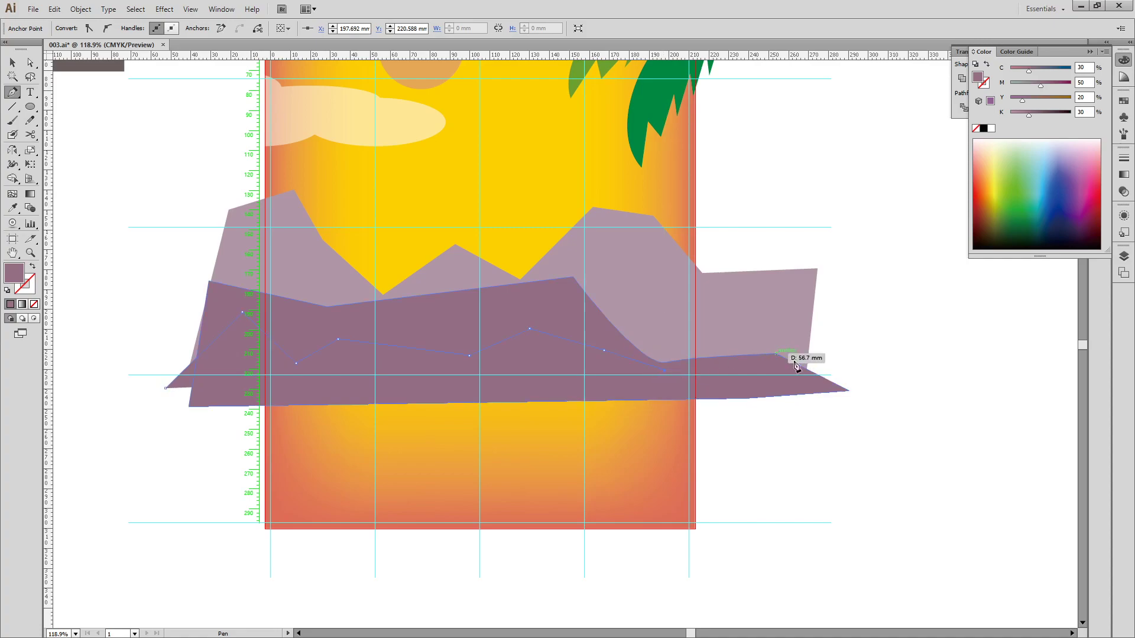
{"action": "left_click", "coordinate": [849, 351]}
{"action": "left_click", "coordinate": [863, 371]}
{"action": "left_click", "coordinate": [847, 391]}
{"action": "left_click", "coordinate": [155, 409]}
{"action": "key", "text": "v"}
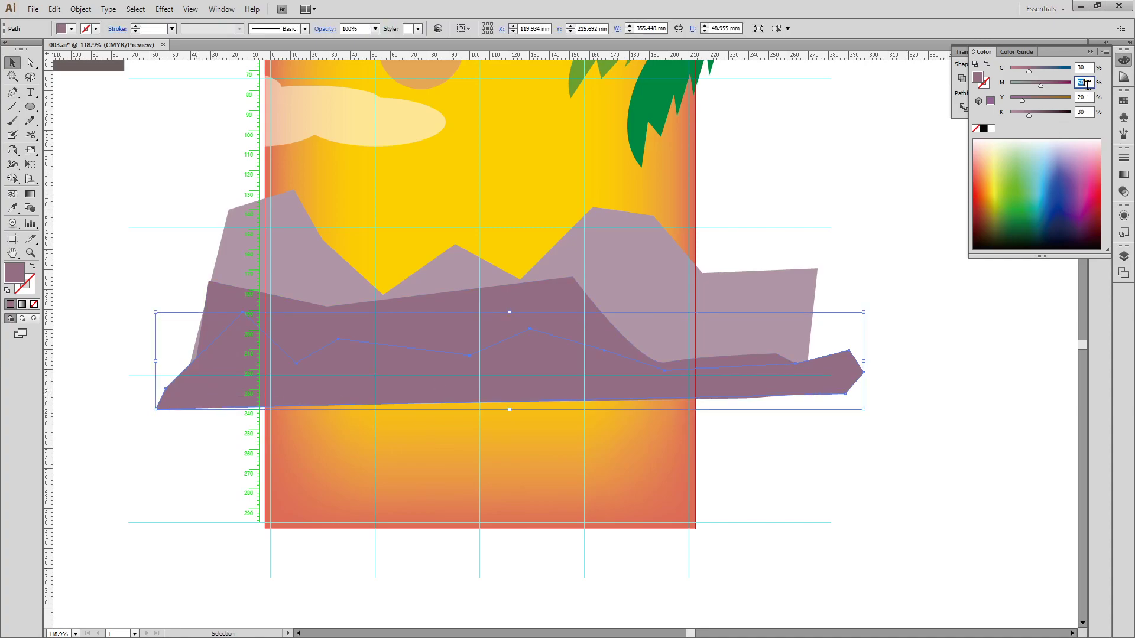
- Fill the third mountain silhouette with C30 M60 Y20 K50 and deselect it
{"action": "key", "text": "Tab"}
{"action": "key", "text": "Tab"}
{"action": "type", "text": "50"}
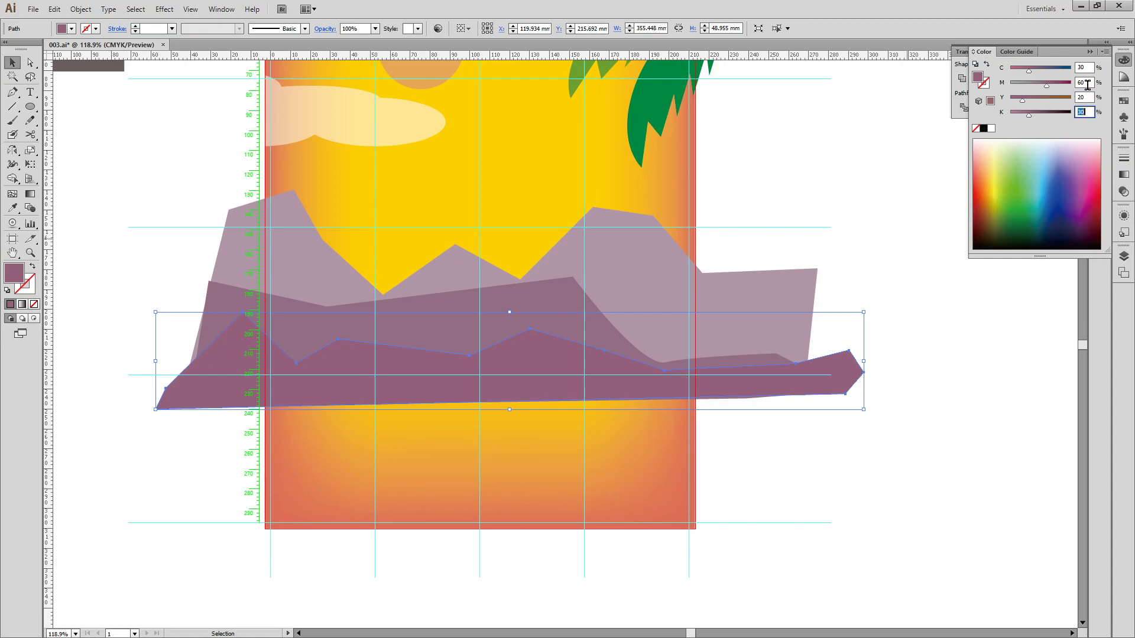
{"action": "key", "text": "Return"}
{"action": "left_click", "coordinate": [982, 293]}
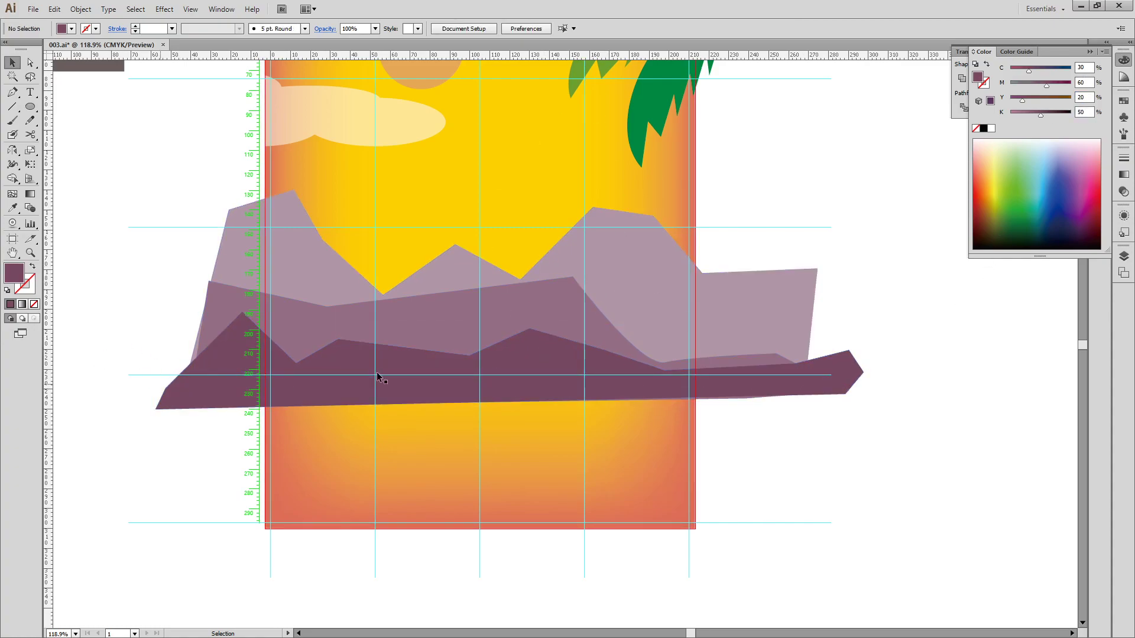
- Draw a rectangle about 380 × 28 mm across the mountains' base and move it down so its top edge meets the lower-middle guide
{"action": "left_click", "coordinate": [30, 107]}
{"action": "left_click_drag", "start_coordinate": [29, 111], "coordinate": [71, 106]}
{"action": "left_click_drag", "start_coordinate": [172, 361], "coordinate": [929, 417]}
{"action": "key", "text": "v"}
{"action": "left_click_drag", "start_coordinate": [869, 382], "coordinate": [853, 413]}
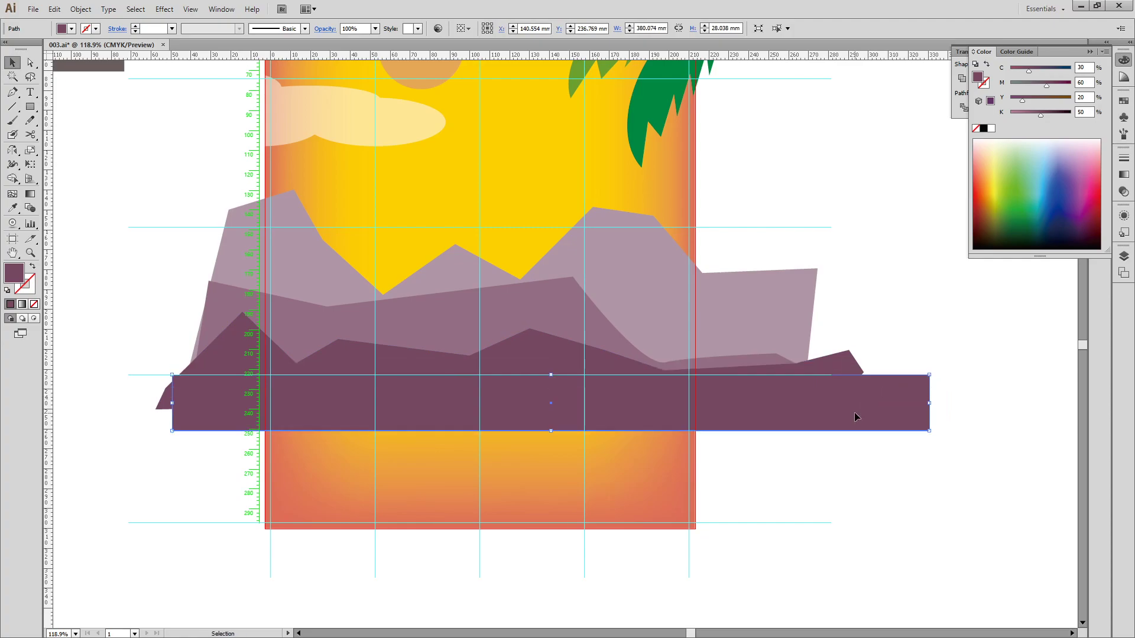
- Fill the rectangular band with C30 M60 Y20 K80 and deselect it
{"action": "left_click", "coordinate": [1083, 67]}
{"action": "type", "text": "3"}
{"action": "key", "text": "Return"}
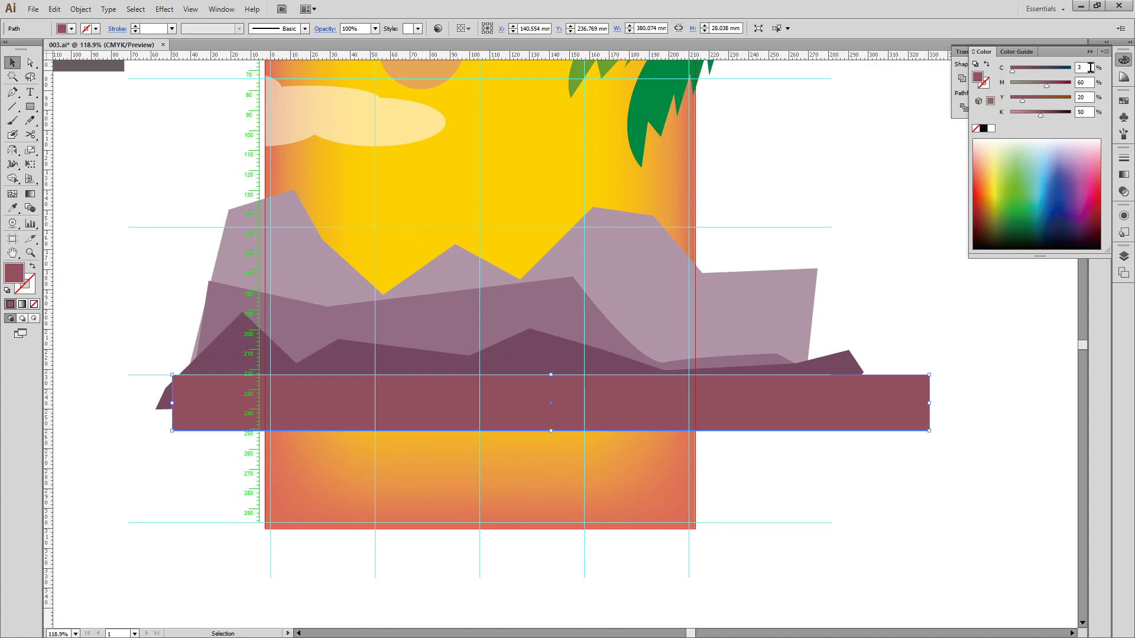
{"action": "key", "text": "Tab"}
{"action": "key", "text": "Tab"}
{"action": "key", "text": "Tab"}
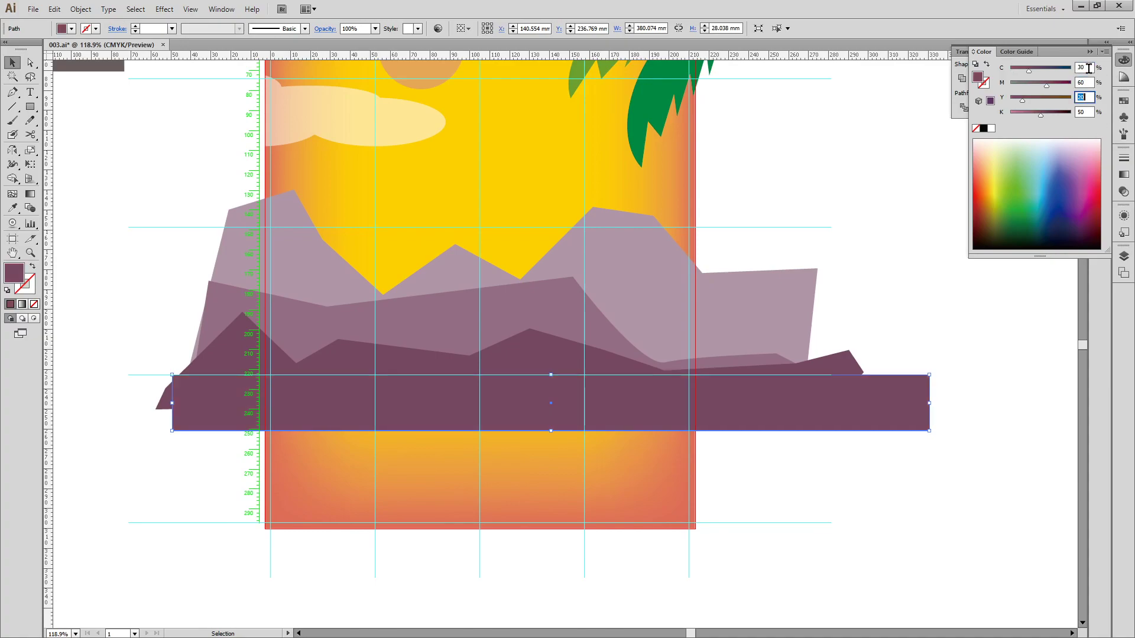
{"action": "type", "text": "80"}
{"action": "key", "text": "Return"}
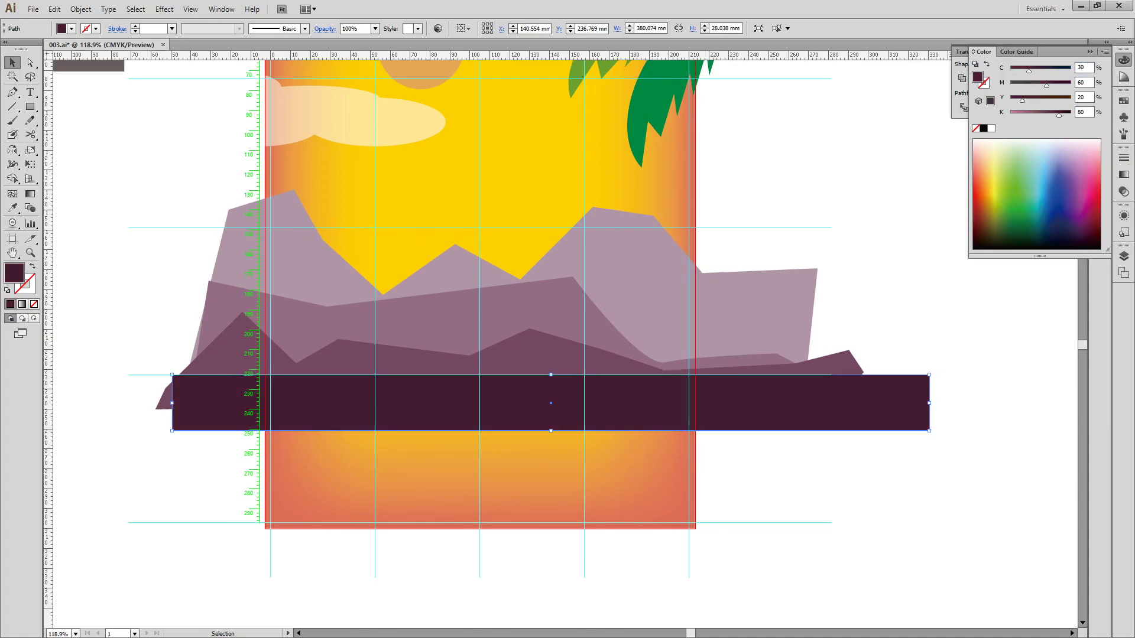
{"action": "left_click", "coordinate": [903, 216]}
- Select the three mountain ranges and the dark band, move them up so the band straddles the lower-middle guide, and group them
{"action": "left_click_drag", "start_coordinate": [865, 470], "coordinate": [735, 256]}
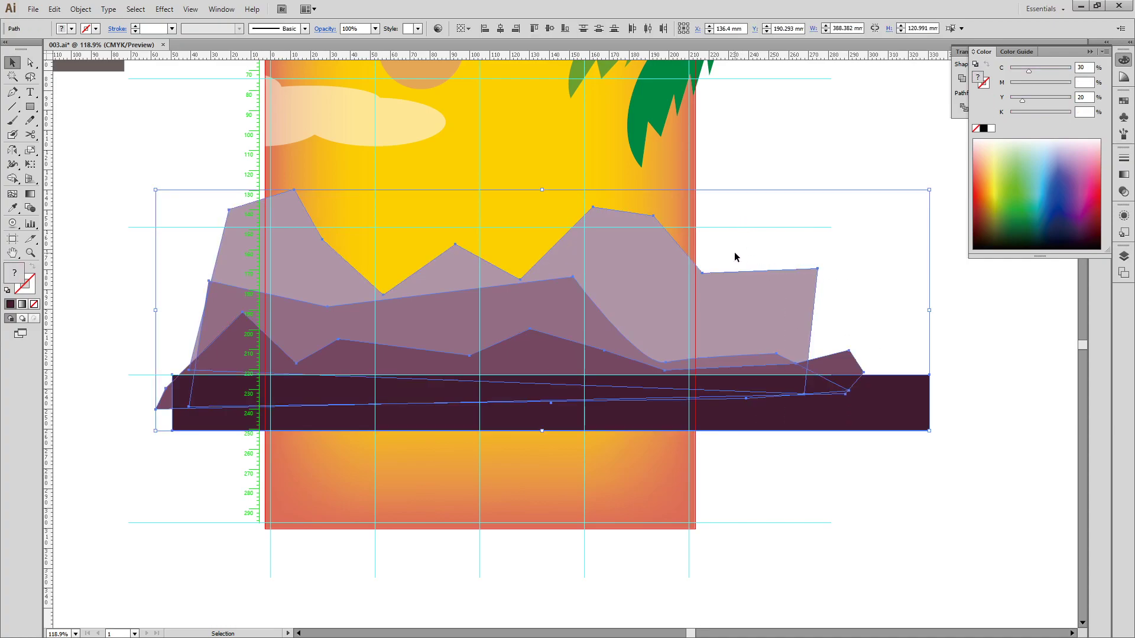
{"action": "left_click_drag", "start_coordinate": [838, 408], "coordinate": [799, 366]}
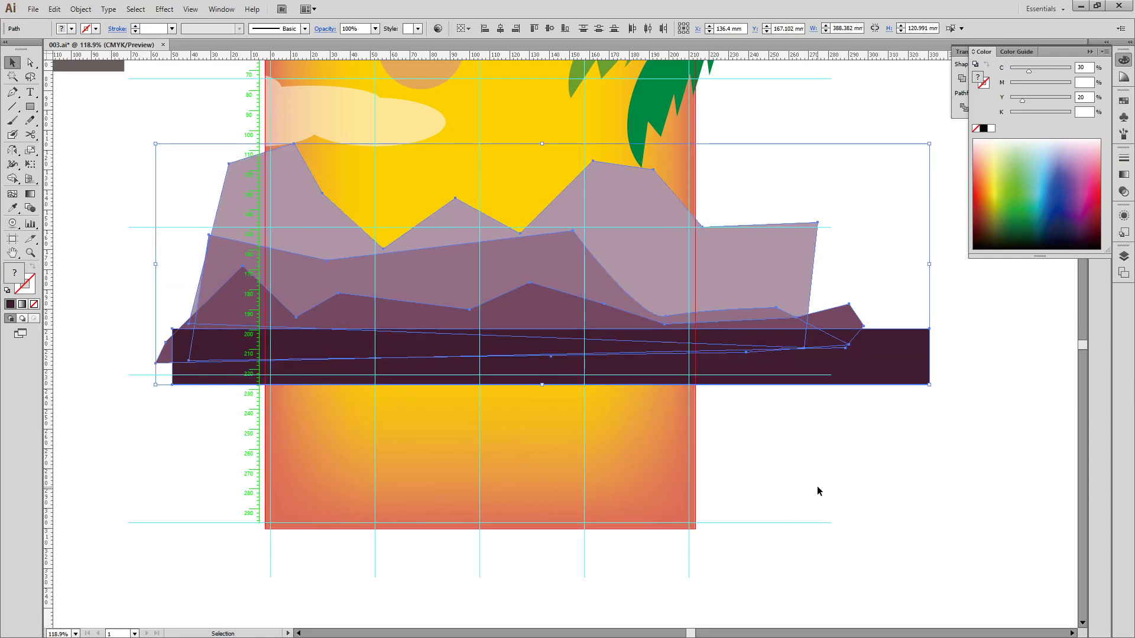
{"action": "key", "text": "ctrl+g"}
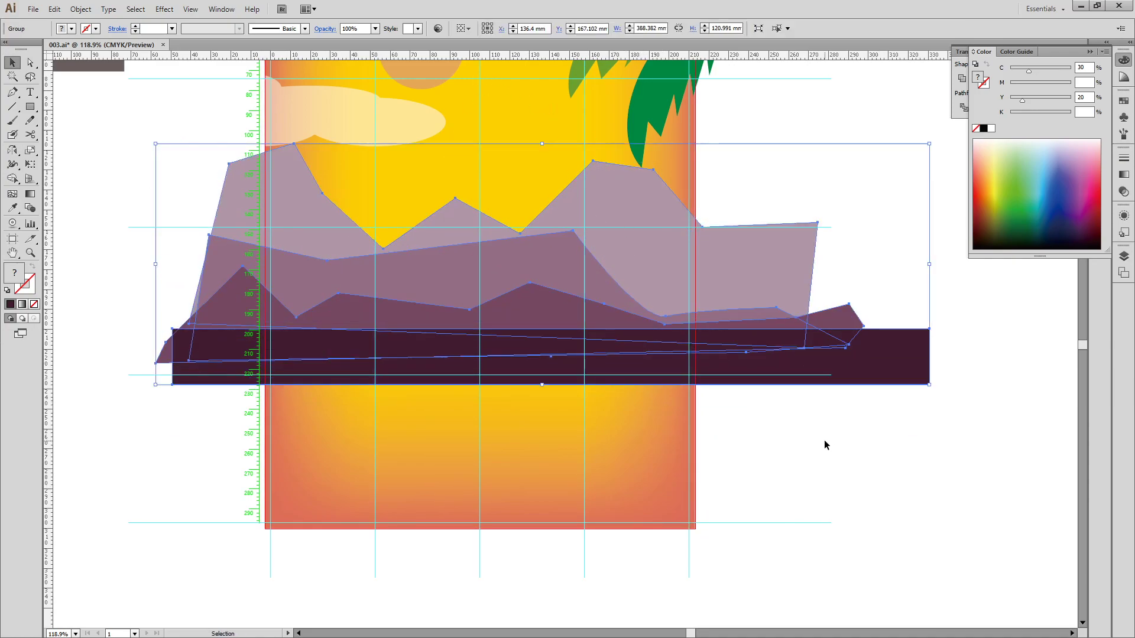
{"action": "left_click", "coordinate": [827, 439]}
- Switch to the exam sheet PDF to examine the gradient colours for the poster's lower area, and return to Illustrator
{"action": "scroll", "coordinate": [828, 439], "scroll_direction": "down", "scroll_amount": 5}
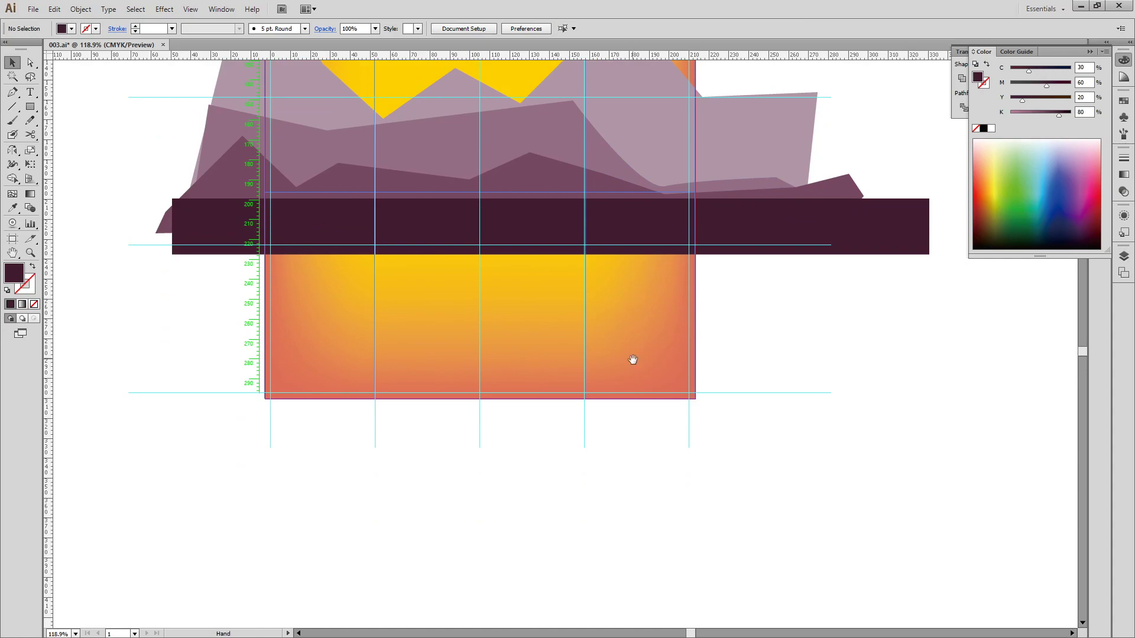
{"action": "left_click_drag", "start_coordinate": [632, 359], "coordinate": [650, 317]}
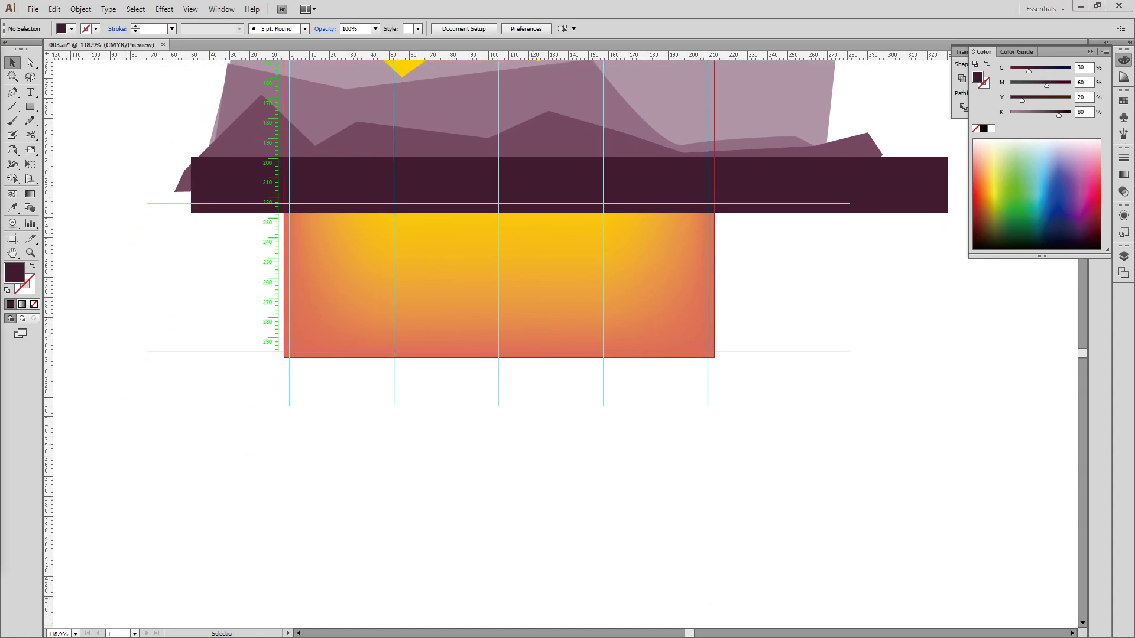
{"action": "key", "text": "alt+Tab"}
{"action": "double_click", "coordinate": [261, 446]}
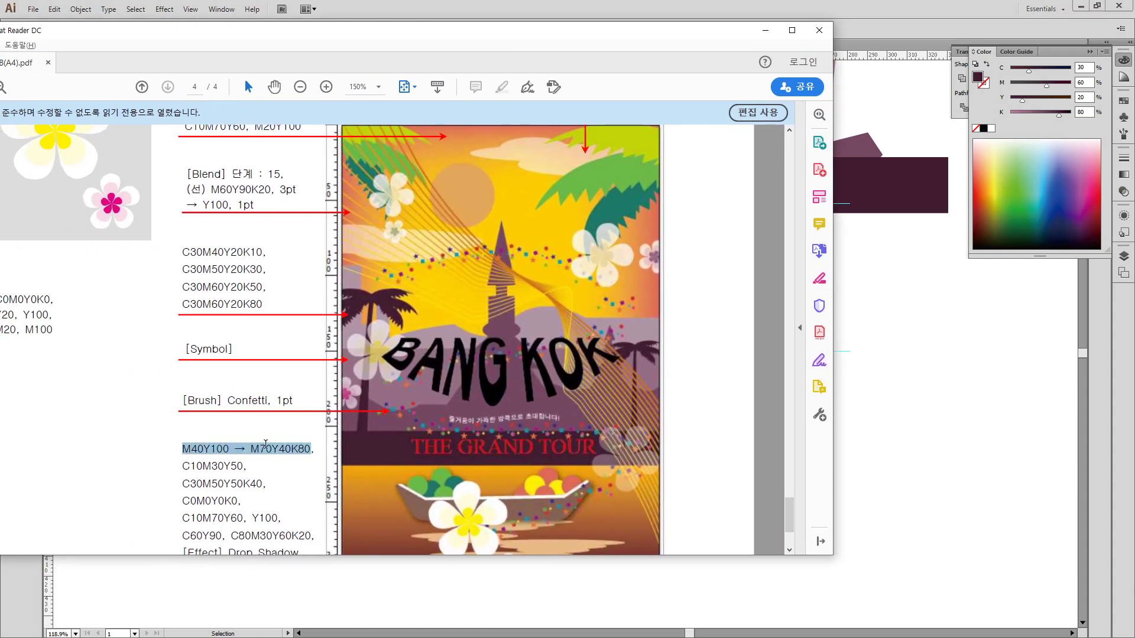
{"action": "key", "text": "alt+Tab"}
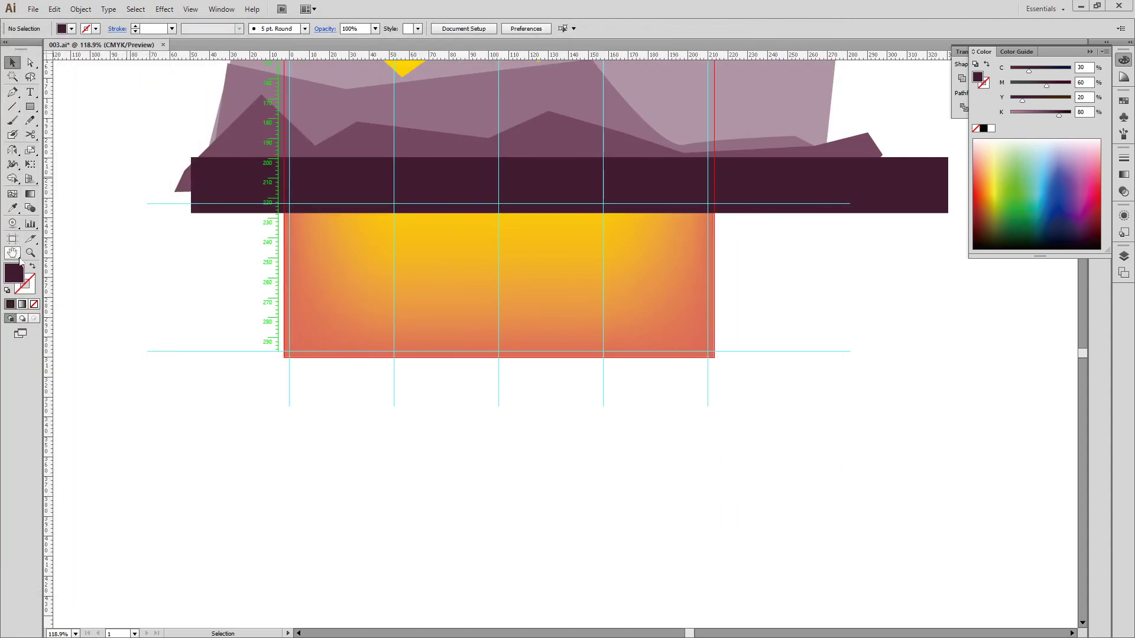
- Draw a rectangle about 220 × 82 mm from the lower-middle guide down past the poster's bottom edge, covering the poster's full width
{"action": "scroll", "coordinate": [147, 256], "scroll_direction": "down", "scroll_amount": 1}
{"action": "key", "text": "m"}
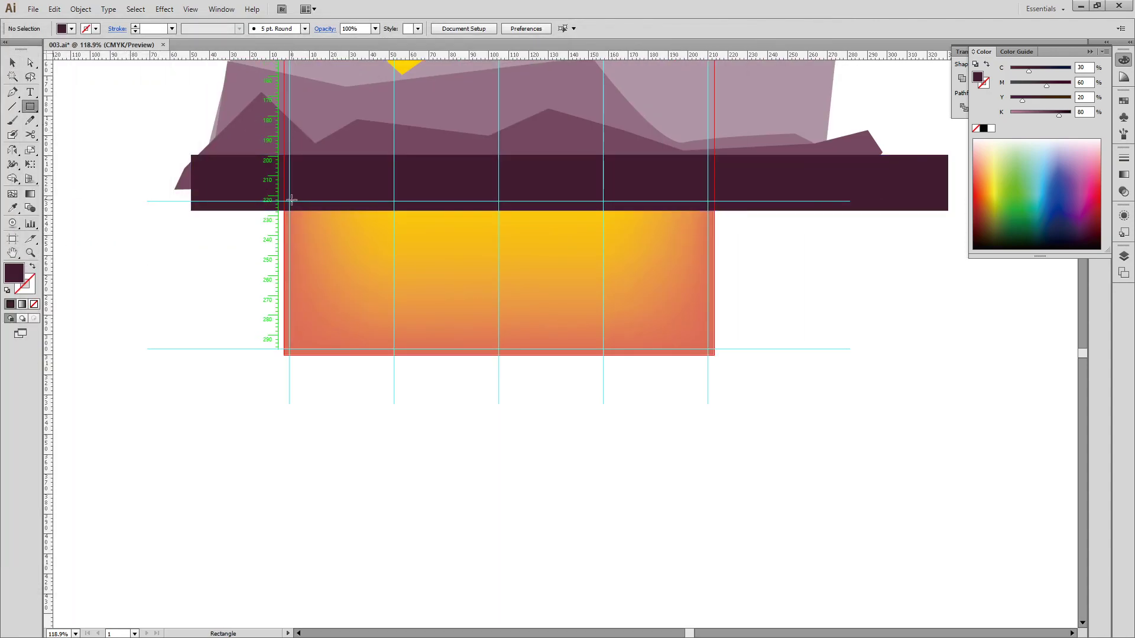
{"action": "mouse_move", "coordinate": [282, 203]}
{"action": "left_mouse_down"}
{"action": "mouse_move", "coordinate": [659, 236]}
{"action": "mouse_move", "coordinate": [722, 367]}
{"action": "left_mouse_up"}
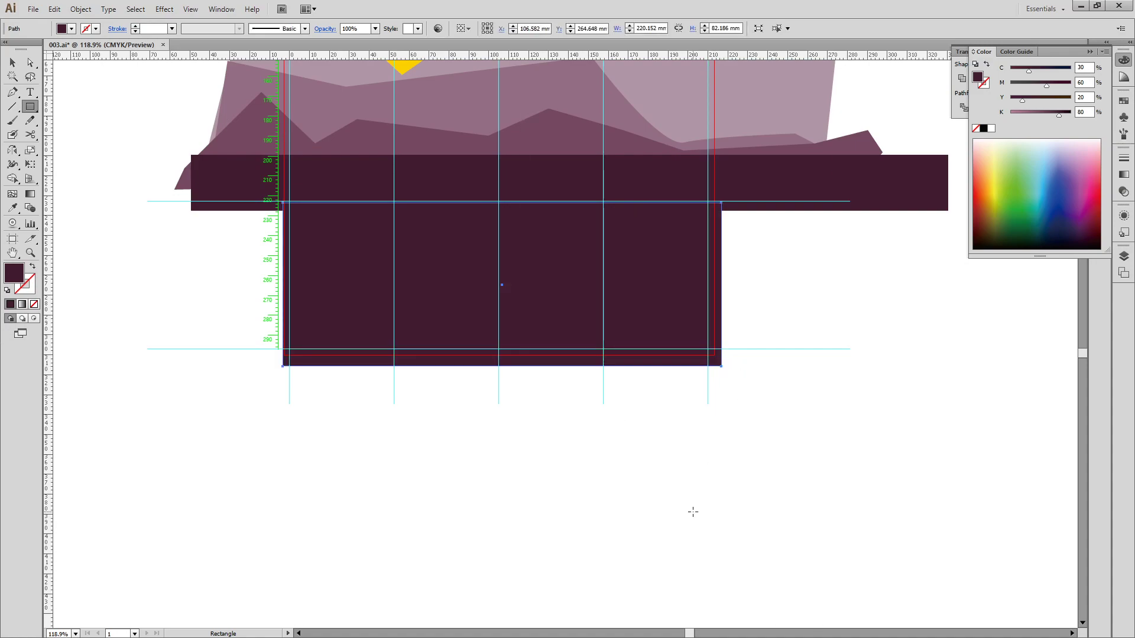
{"action": "key", "text": "v"}
- Fill the lower rectangle with a linear gradient from orange (C0 M50 Y100 K0) to dark brown
{"action": "left_click", "coordinate": [1124, 174]}
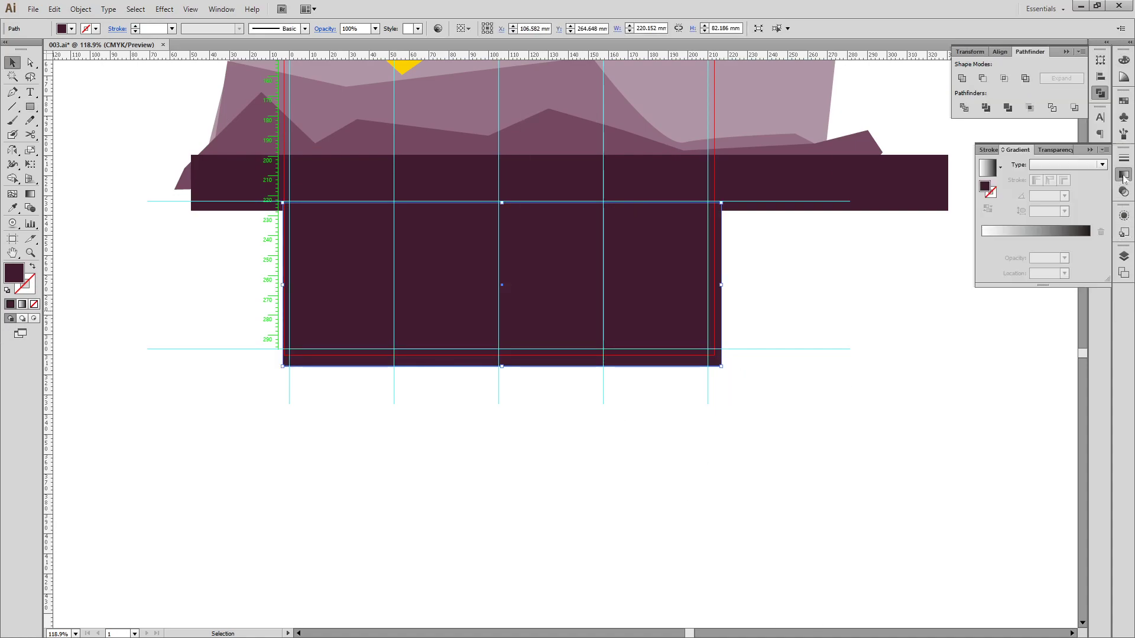
{"action": "left_click", "coordinate": [1021, 232]}
{"action": "left_click", "coordinate": [981, 242]}
{"action": "double_click", "coordinate": [981, 242]}
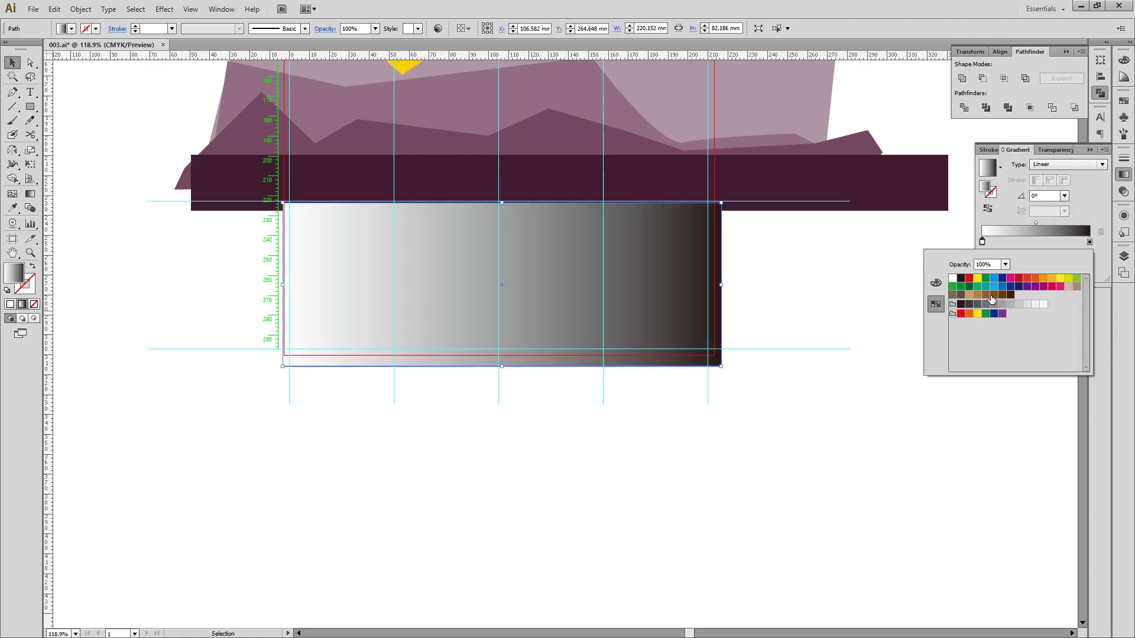
{"action": "left_click", "coordinate": [1043, 281]}
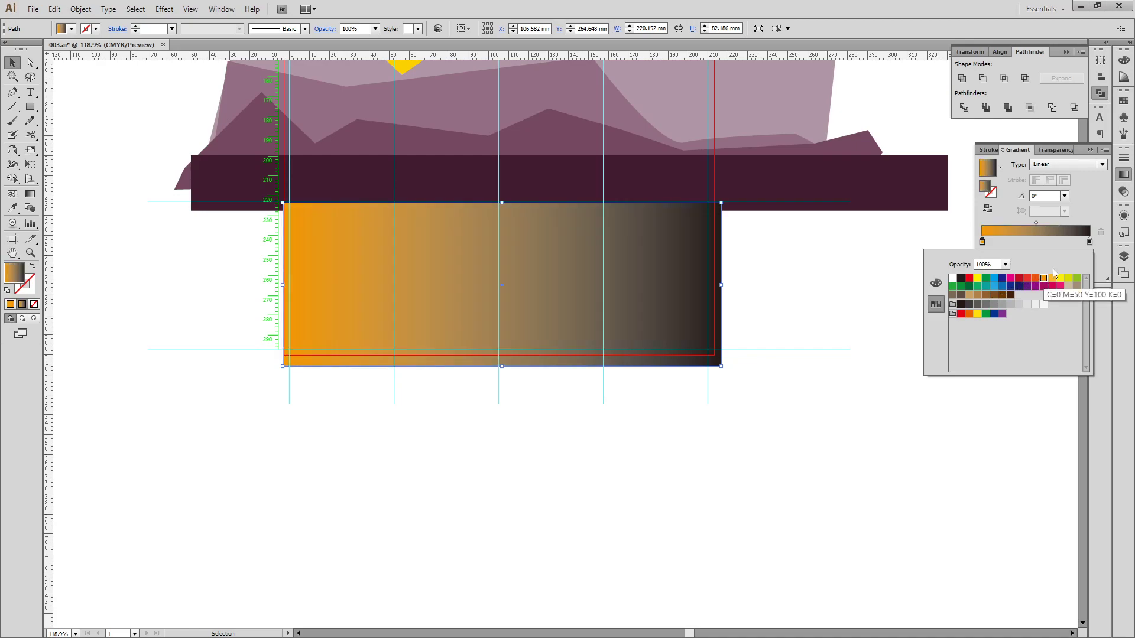
{"action": "double_click", "coordinate": [1090, 243]}
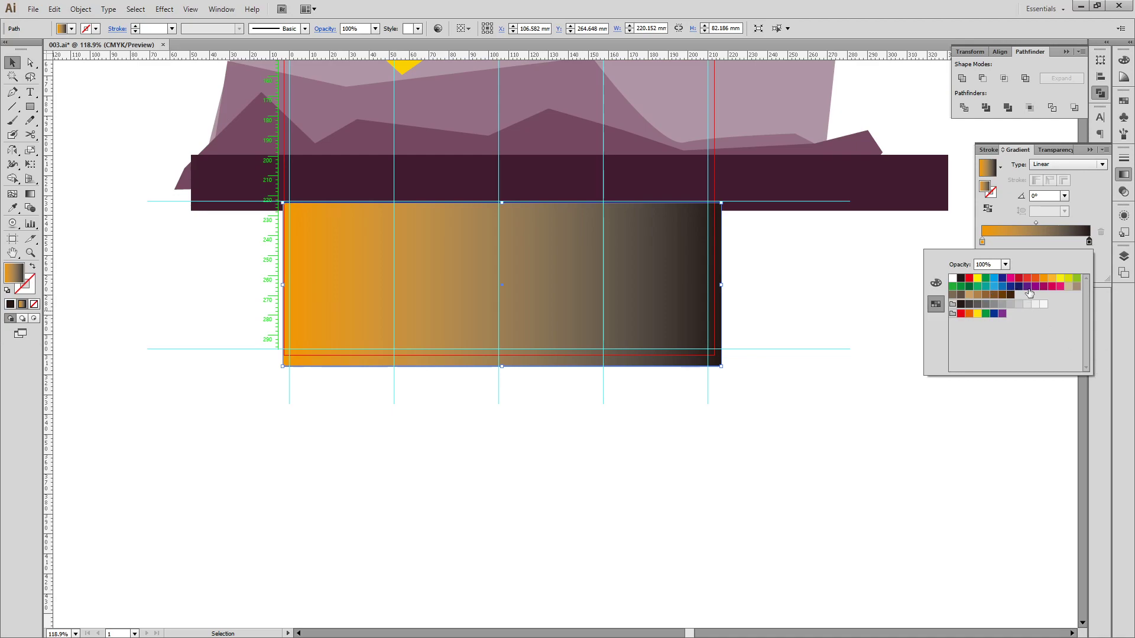
{"action": "left_click", "coordinate": [1003, 295]}
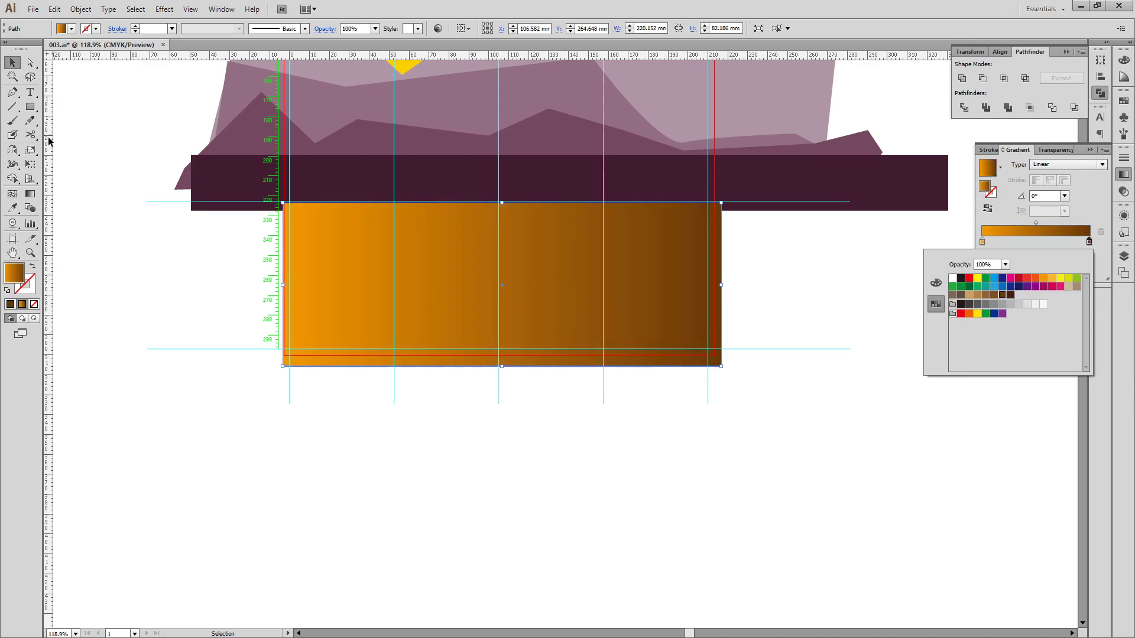
- Set the lower rectangle's gradient to run vertically at -90°, with orange at its upper edge and brown at its lower edge
{"action": "left_click", "coordinate": [514, 236]}
{"action": "key", "text": "g"}
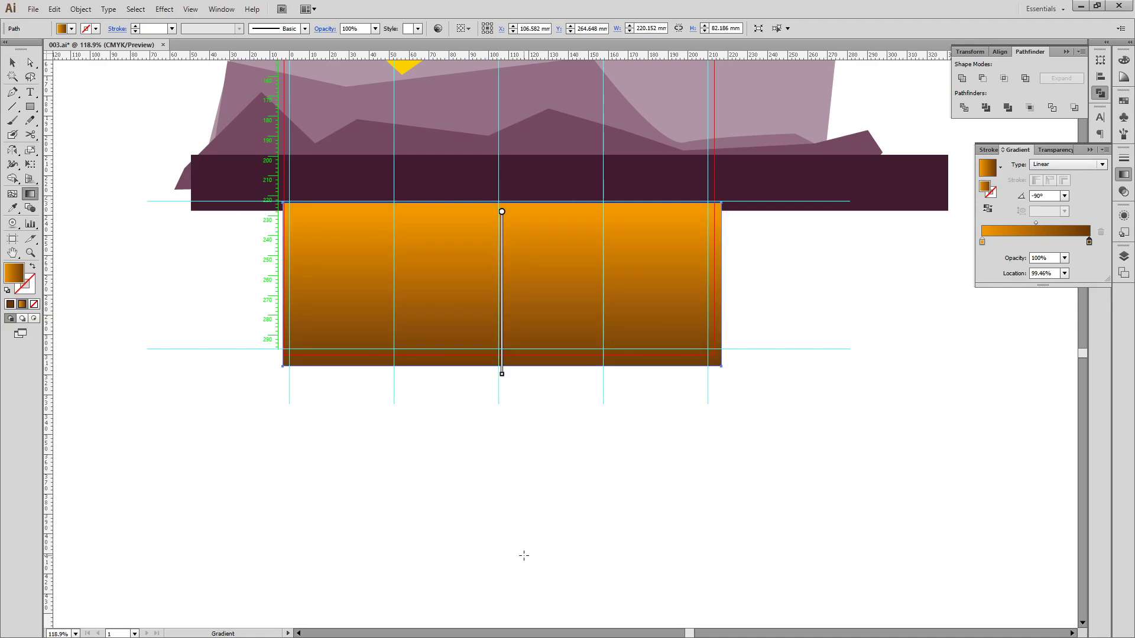
{"action": "key", "text": "v"}
{"action": "left_click", "coordinate": [575, 542]}
- Stretch the gradient rectangle's left edge outward beyond the poster's left side and deselect it
{"action": "left_click", "coordinate": [367, 275]}
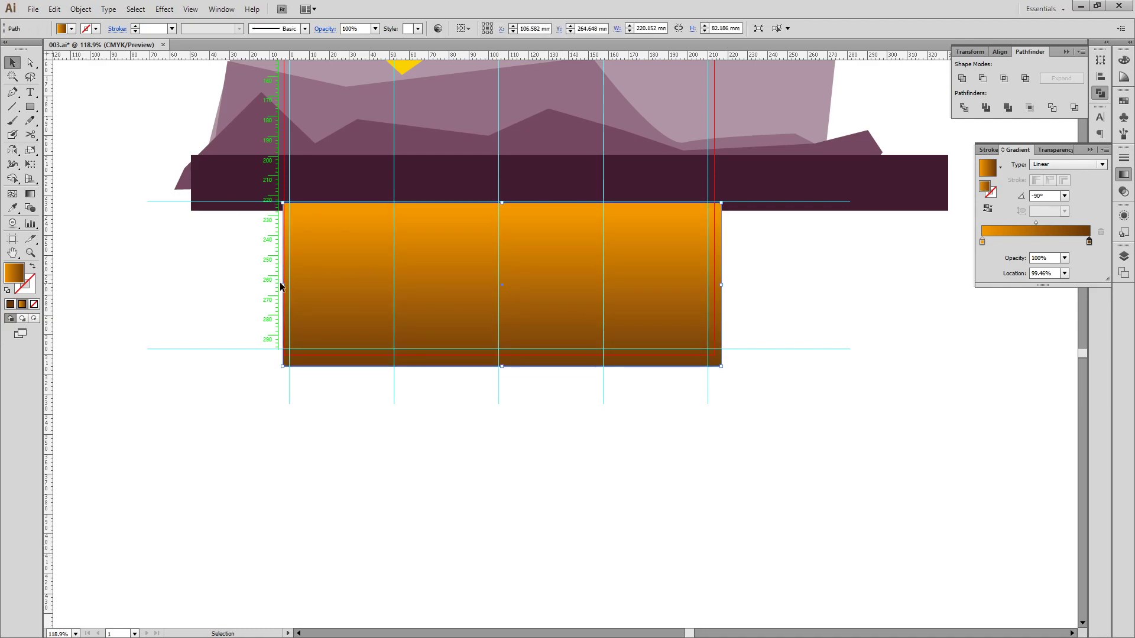
{"action": "left_click_drag", "start_coordinate": [283, 284], "coordinate": [269, 287]}
{"action": "left_click", "coordinate": [807, 243]}
{"action": "left_click_drag", "start_coordinate": [806, 242], "coordinate": [849, 453]}
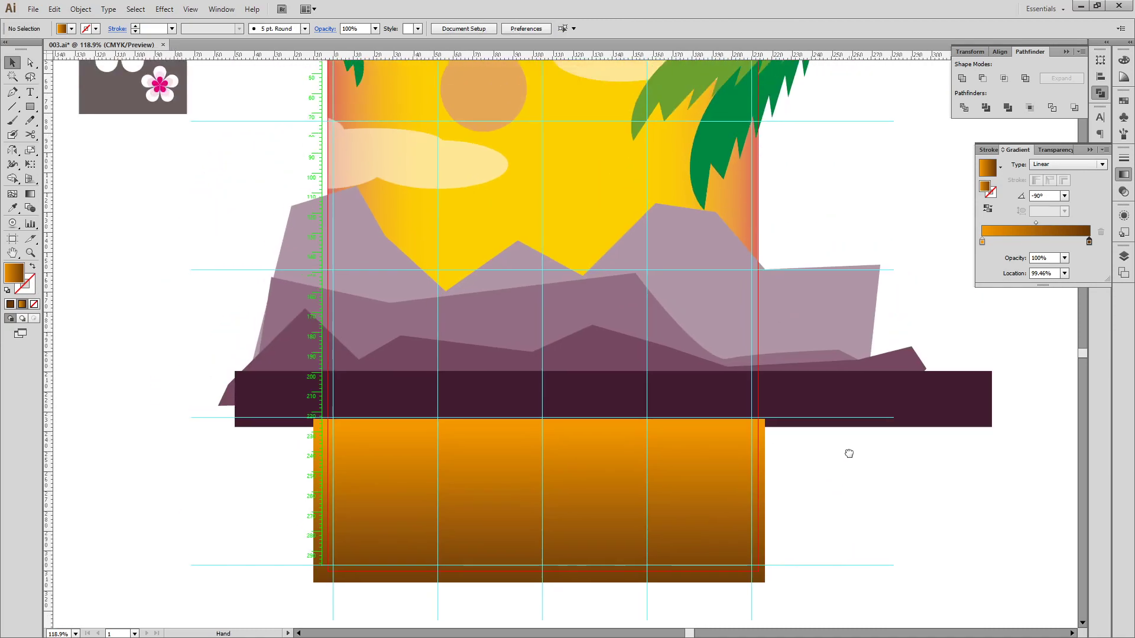
{"action": "key", "text": "ctrl+1"}
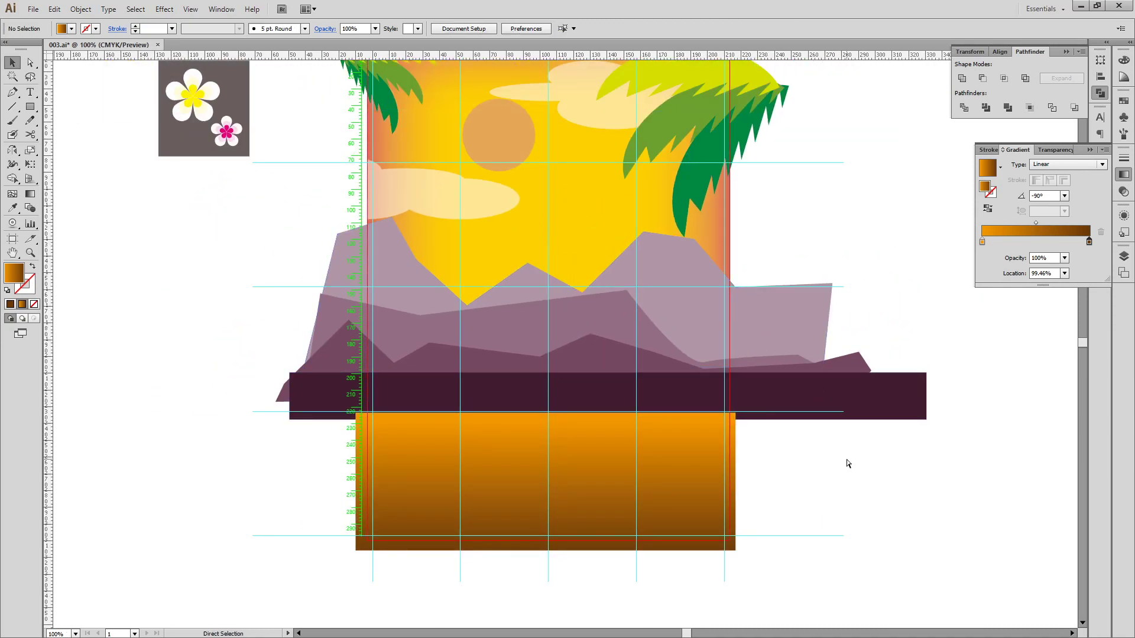
{"action": "key", "text": "ctrl+minus"}
{"action": "left_click_drag", "start_coordinate": [821, 492], "coordinate": [380, 139]}
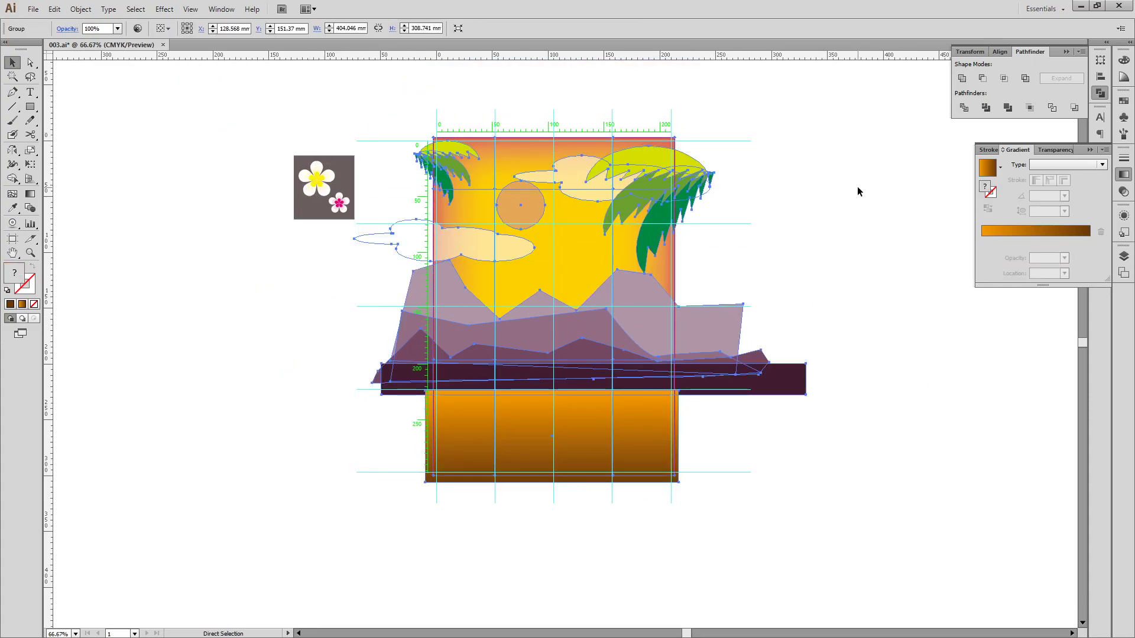
{"action": "left_click", "coordinate": [860, 201]}
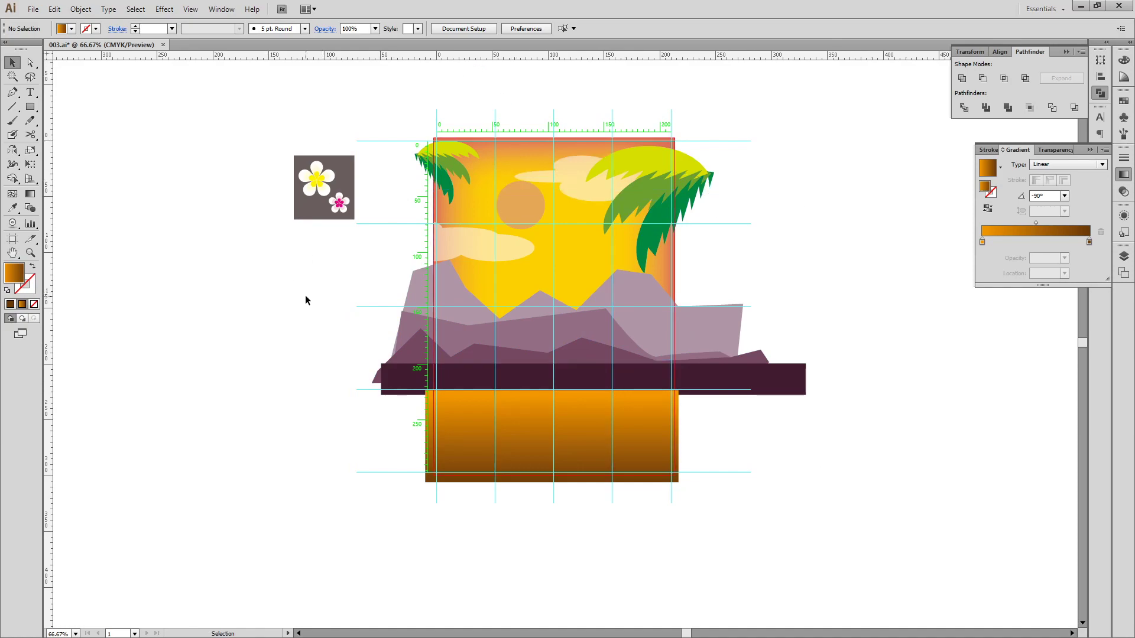
- Hide the guides and the video rulers around the poster, leaving the document grid off
{"action": "key", "text": "a"}
{"action": "key", "text": "ctrl+semicolon"}
{"action": "key", "text": "ctrl+apostrophe"}
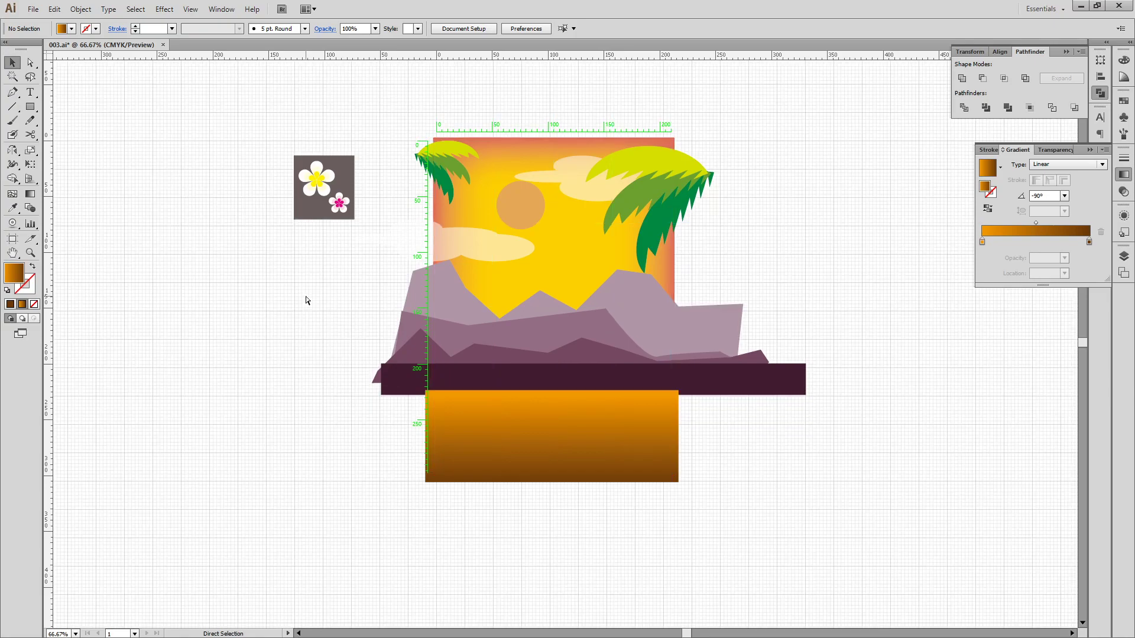
{"action": "key", "text": "ctrl+apostrophe"}
{"action": "key", "text": "v"}
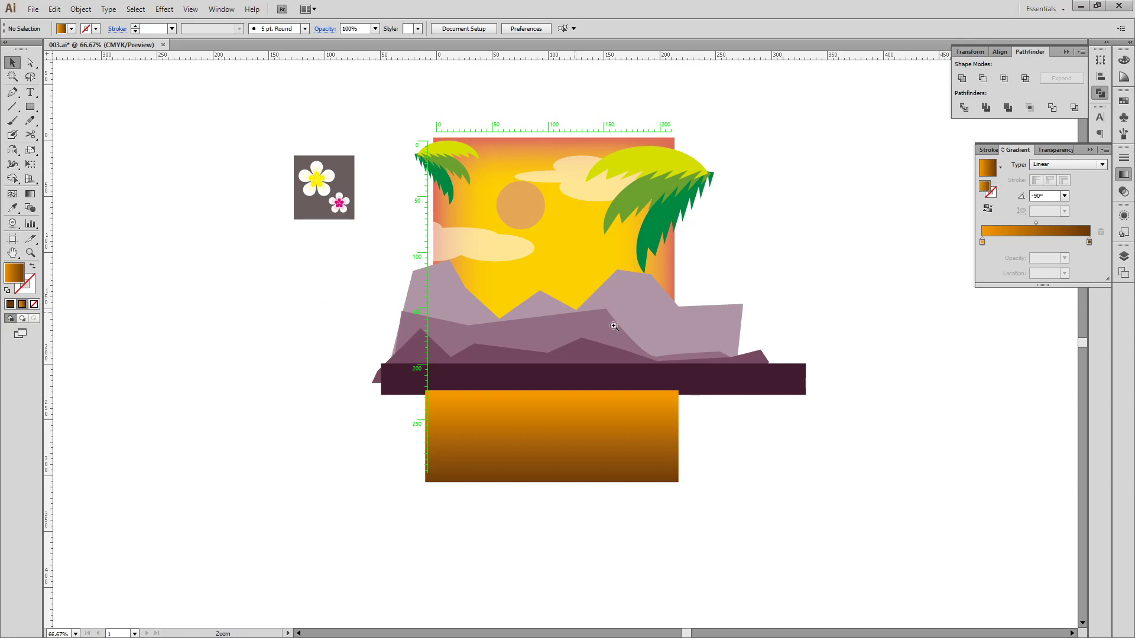
{"action": "key", "text": "ctrl+1"}
{"action": "left_click", "coordinate": [190, 9]}
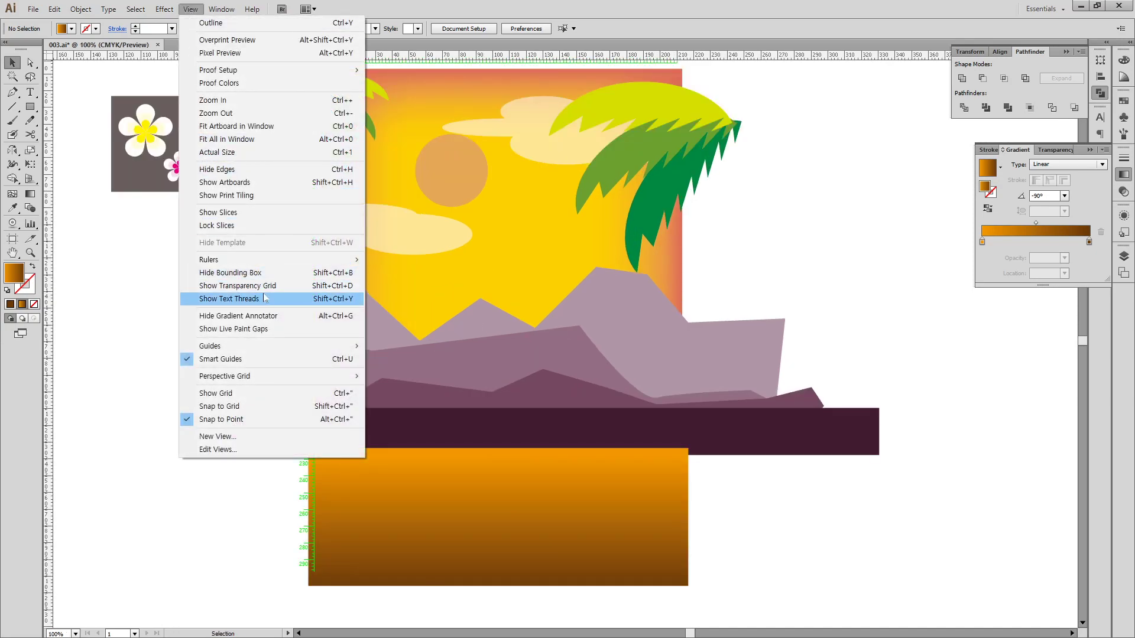
{"action": "mouse_move", "coordinate": [280, 261]}
{"action": "left_click", "coordinate": [400, 289]}
{"action": "scroll", "coordinate": [823, 276], "scroll_direction": "up", "scroll_amount": 2}
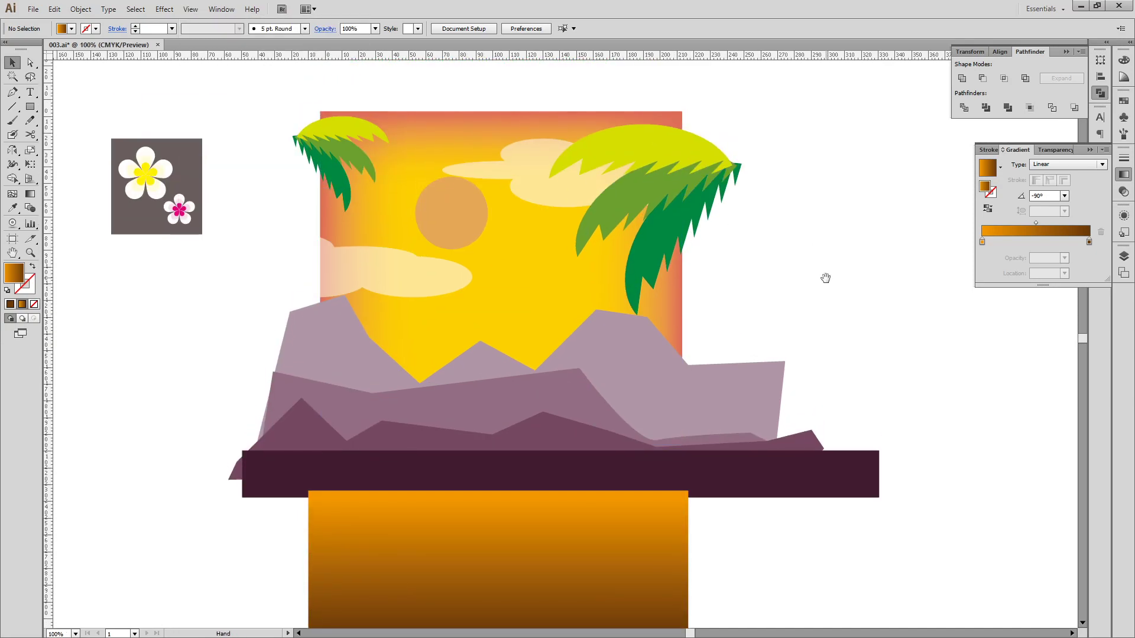
- Create a 210 × 297 mm rectangle in the empty area to the right of the artwork
{"action": "left_click", "coordinate": [27, 107]}
{"action": "left_click_drag", "start_coordinate": [25, 108], "coordinate": [82, 109]}
{"action": "scroll", "coordinate": [615, 157], "scroll_direction": "right", "scroll_amount": 3}
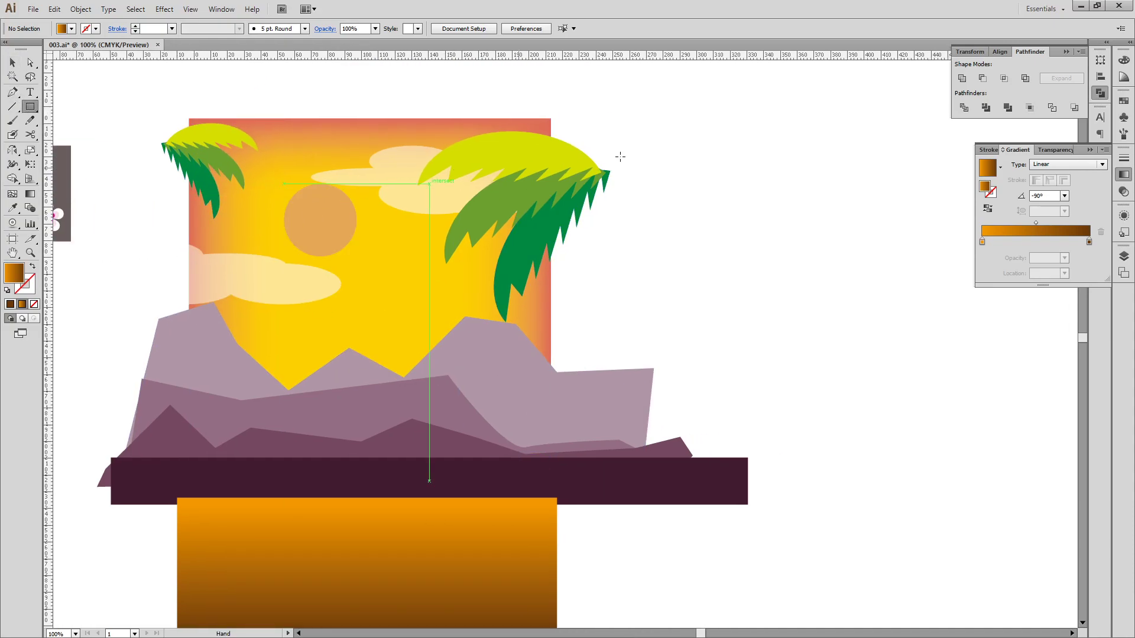
{"action": "left_click", "coordinate": [649, 146]}
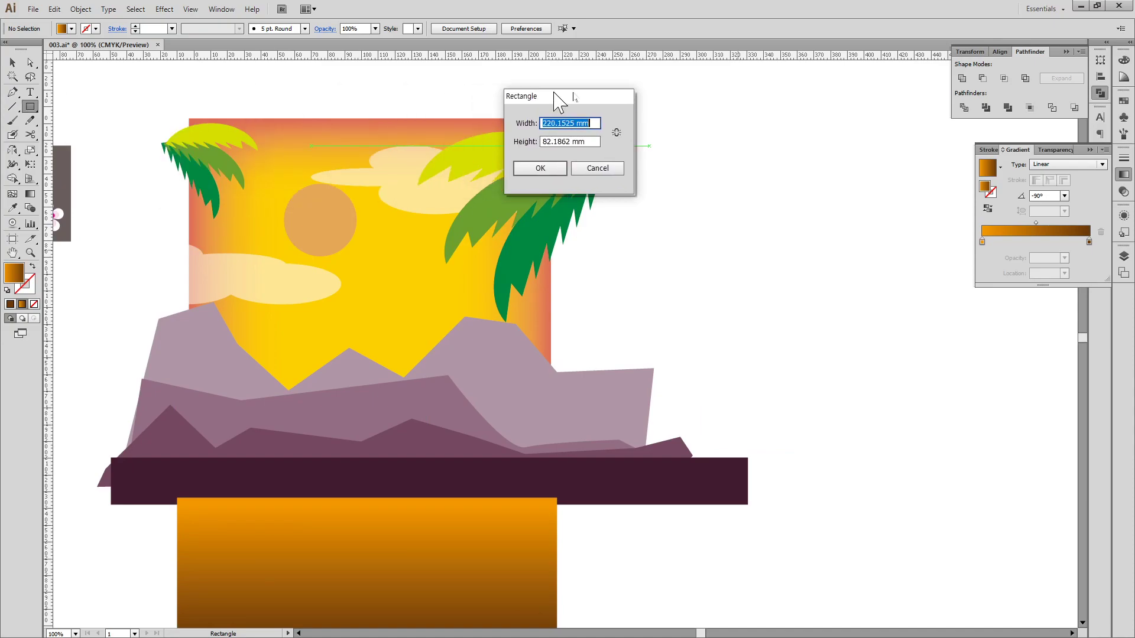
{"action": "type", "text": "210"}
{"action": "key", "text": "Tab"}
{"action": "type", "text": "297"}
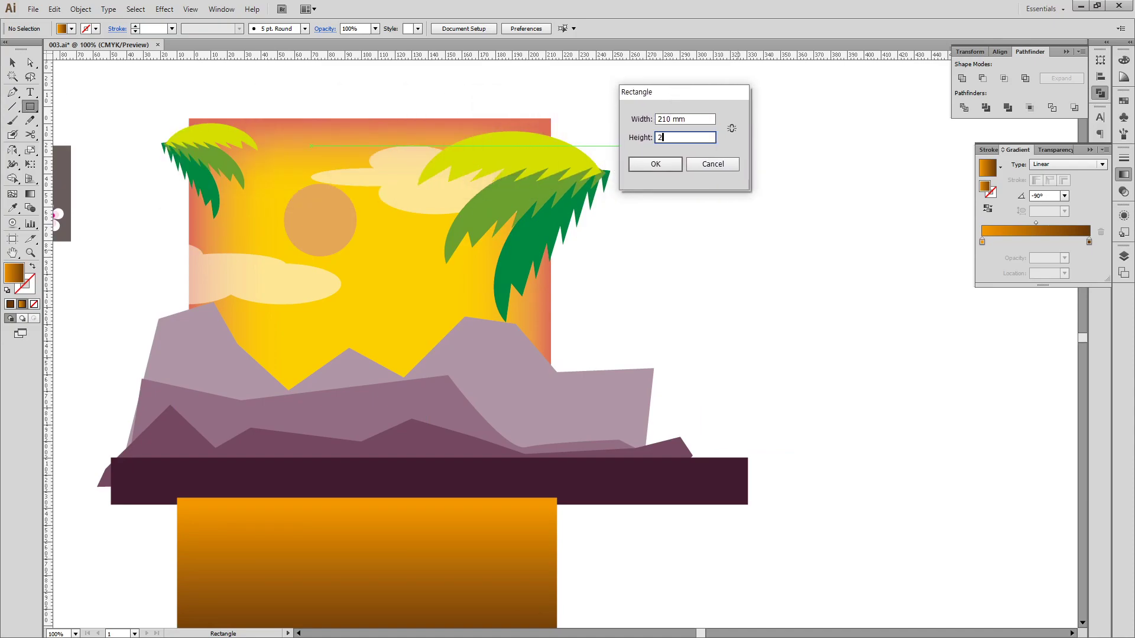
{"action": "key", "text": "Return"}
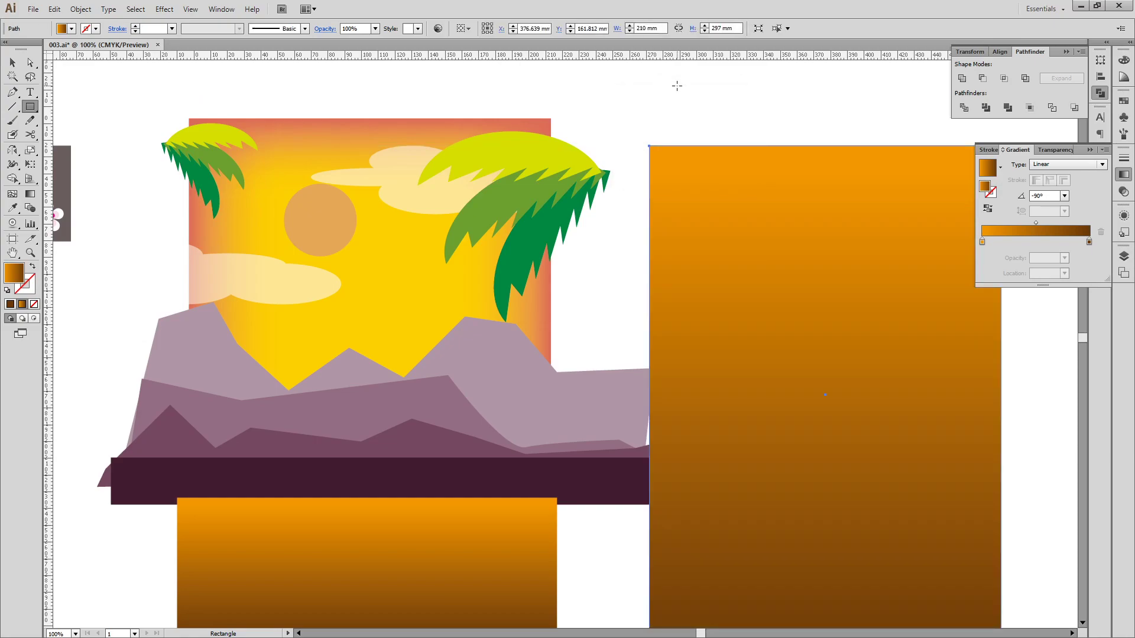
- Reset the 210 × 297 mm rectangle to the default fill and stroke, and centre it horizontally and vertically on the artboard
{"action": "key", "text": "v"}
{"action": "key", "text": "d"}
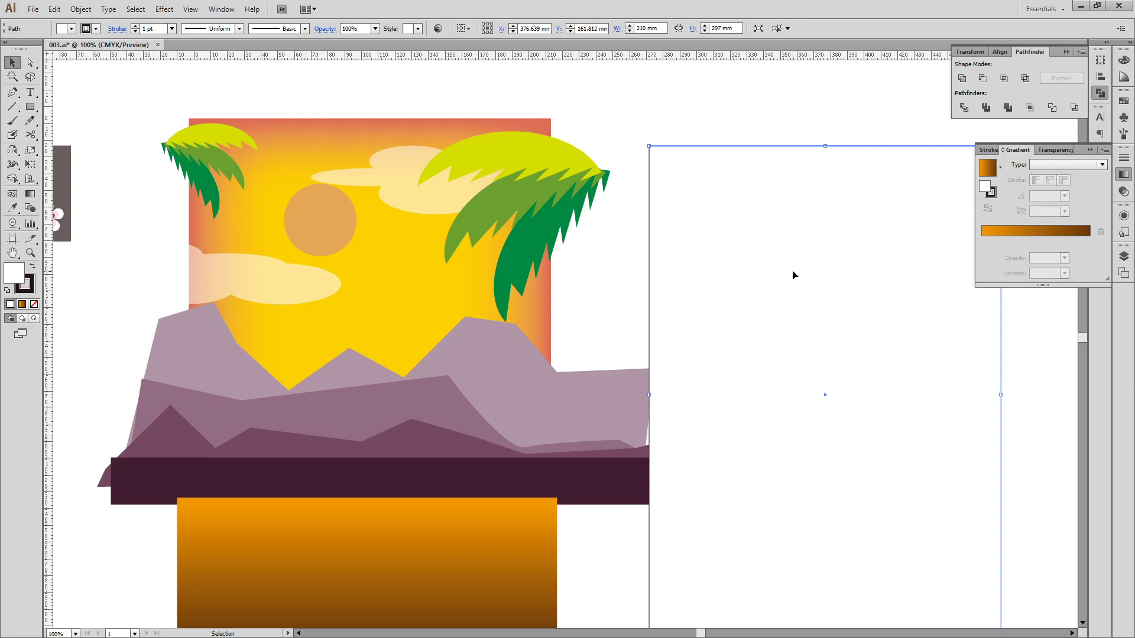
{"action": "left_click", "coordinate": [999, 52]}
{"action": "left_click", "coordinate": [1071, 144]}
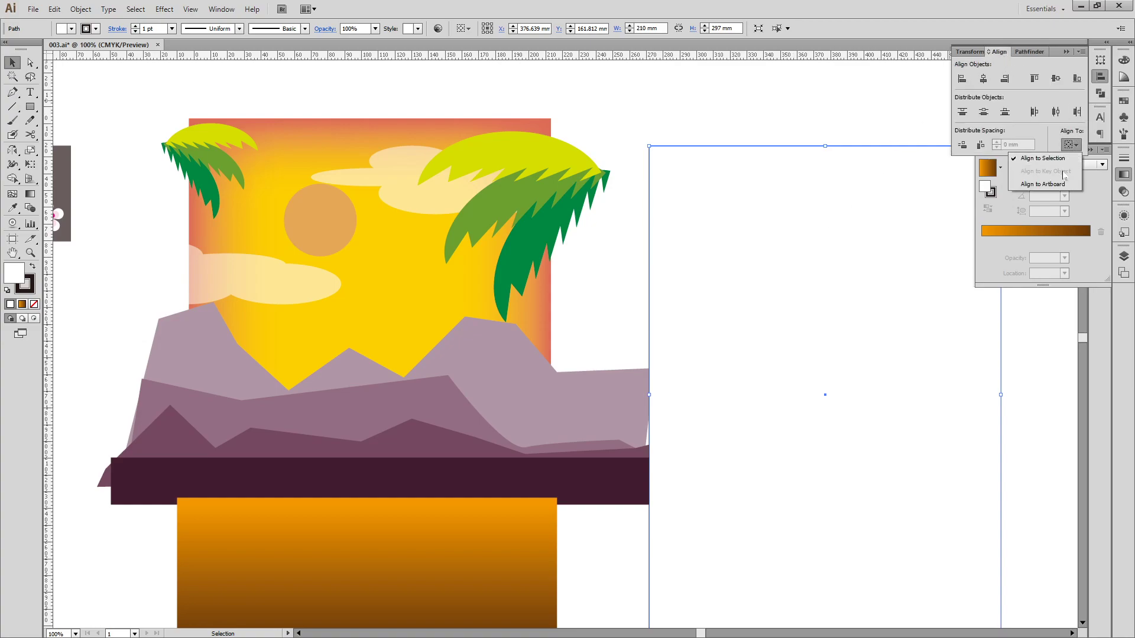
{"action": "left_click", "coordinate": [1043, 183]}
{"action": "left_click", "coordinate": [984, 80]}
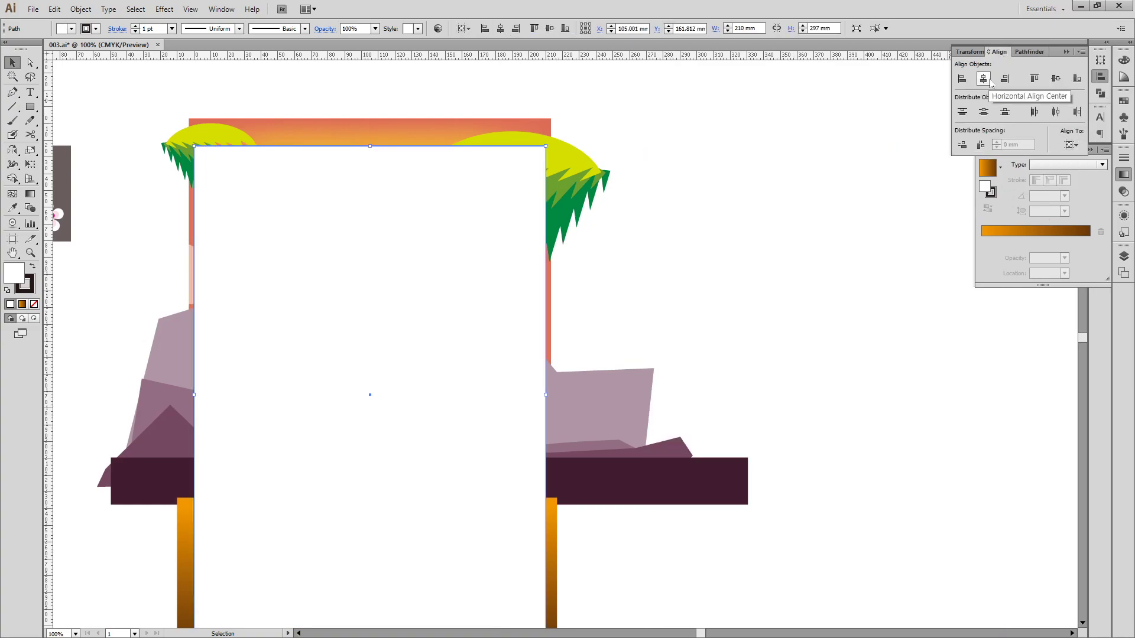
{"action": "left_click", "coordinate": [1055, 78]}
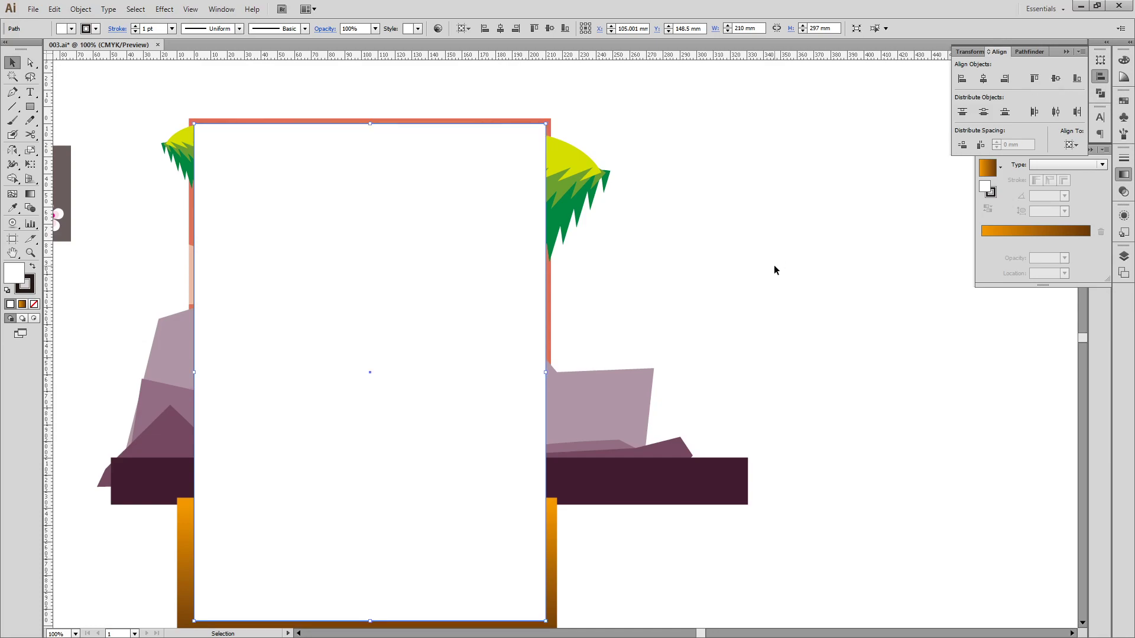
- Clip all poster artwork except the flower tile with the 210 × 297 mm rectangle as a clipping mask, and check it in outline view
{"action": "key", "text": "ctrl+minus"}
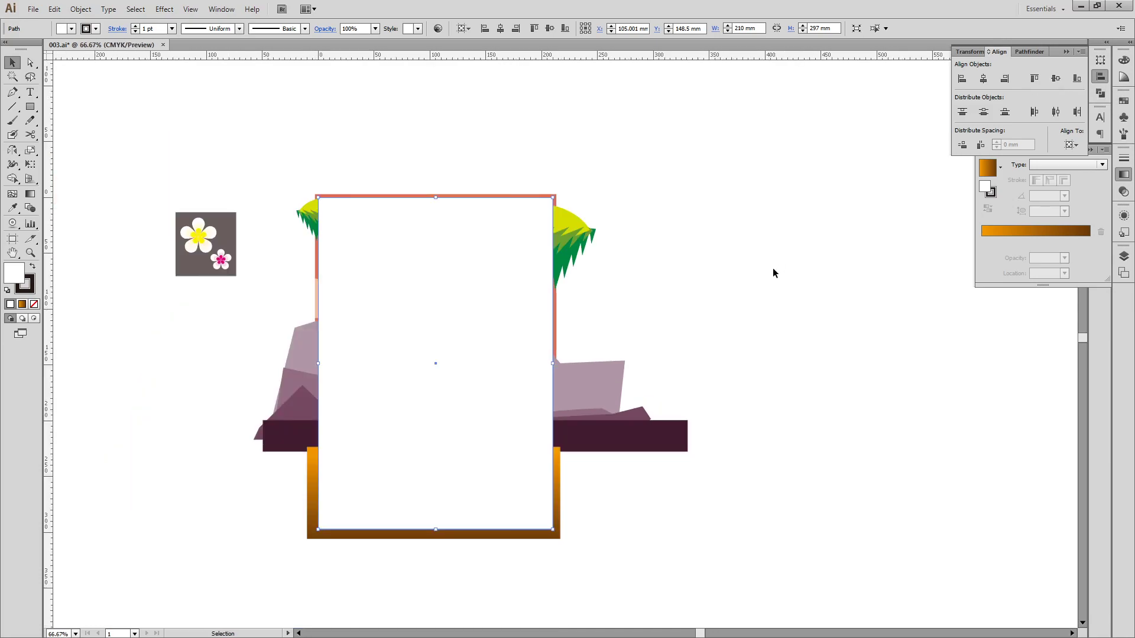
{"action": "left_click_drag", "start_coordinate": [770, 313], "coordinate": [832, 244]}
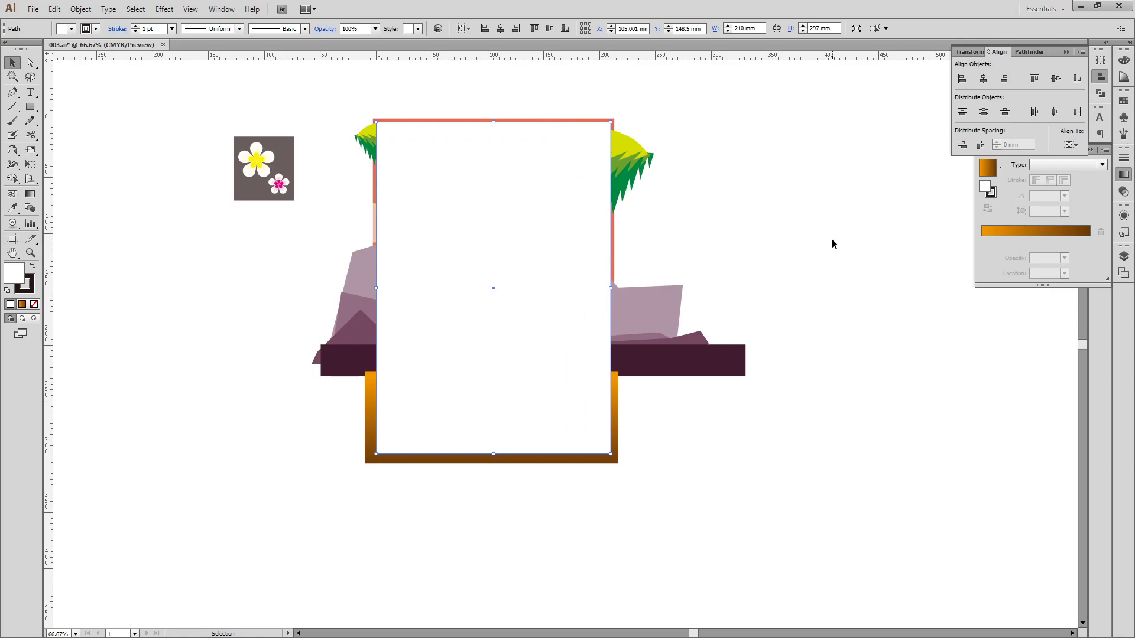
{"action": "key", "text": "ctrl+minus"}
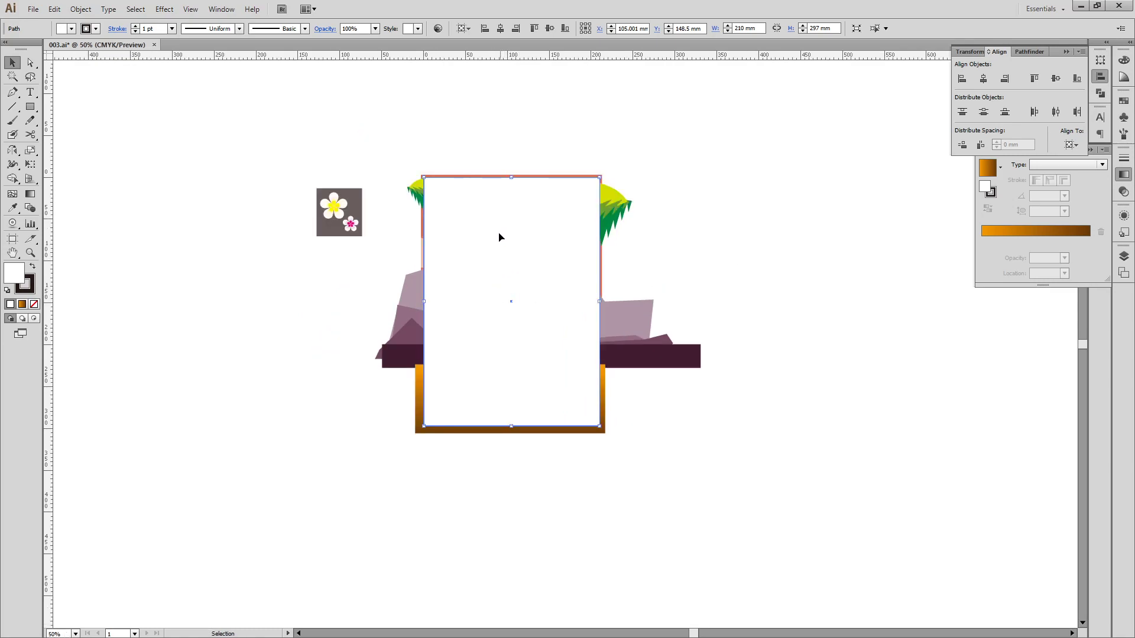
{"action": "left_click_drag", "start_coordinate": [406, 119], "coordinate": [791, 539]}
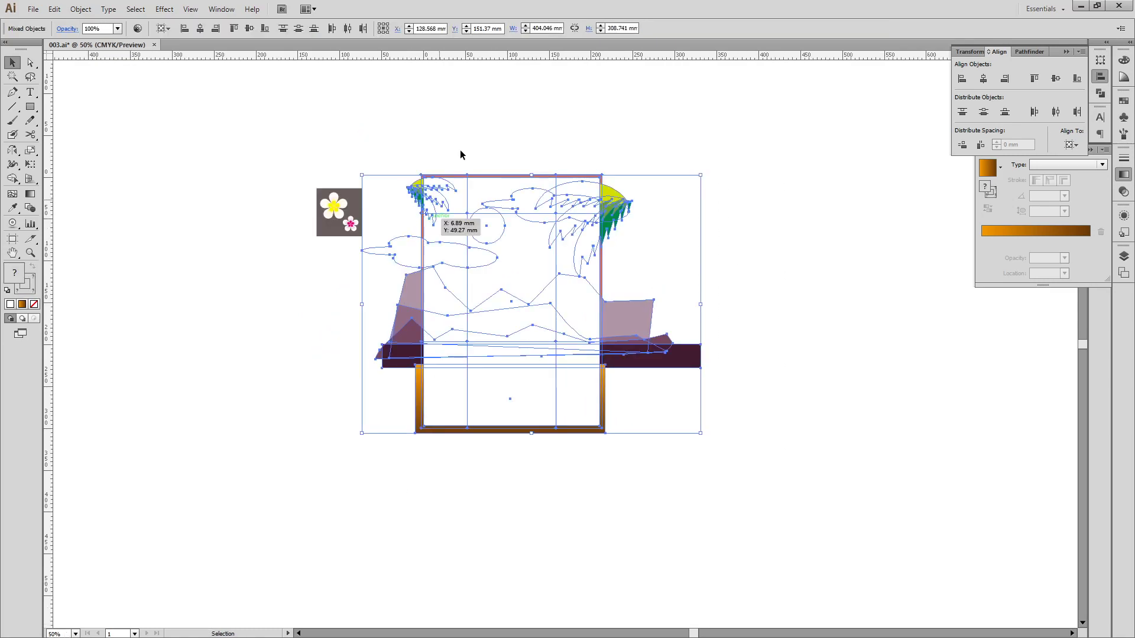
{"action": "left_click", "coordinate": [80, 9]}
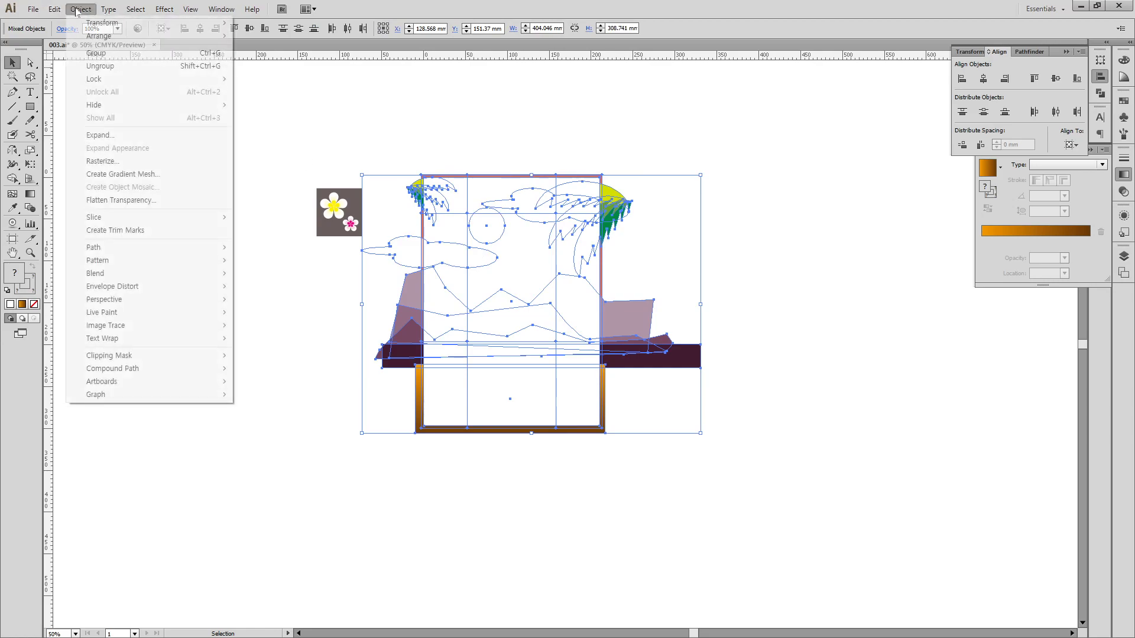
{"action": "mouse_move", "coordinate": [146, 358]}
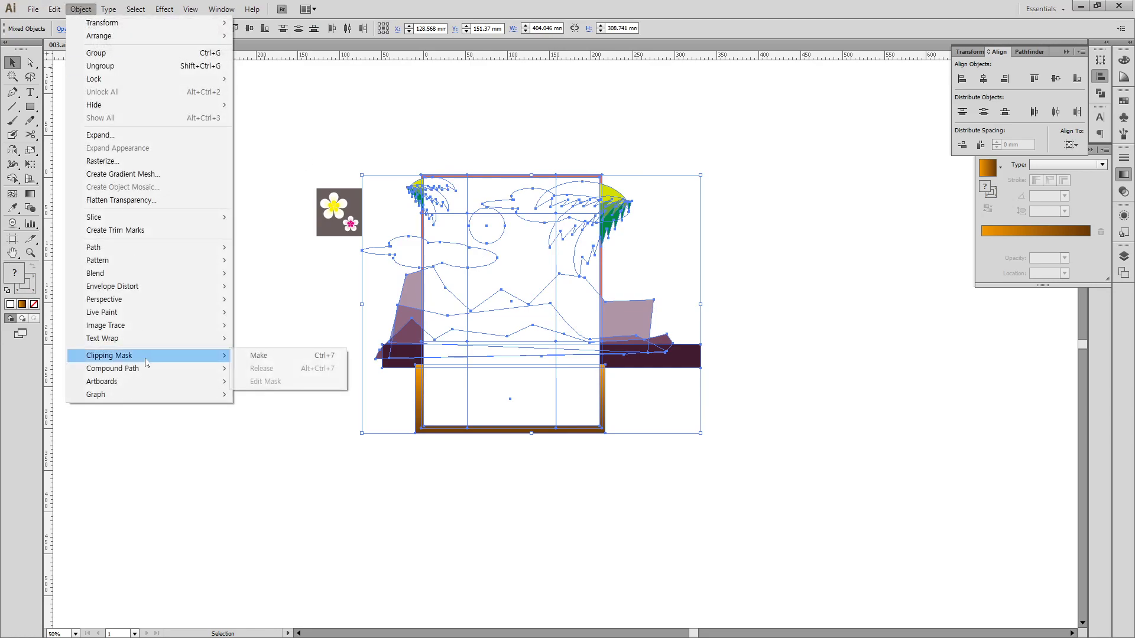
{"action": "left_click", "coordinate": [260, 357]}
{"action": "left_click", "coordinate": [400, 516]}
{"action": "key", "text": "z"}
{"action": "left_click_drag", "start_coordinate": [392, 129], "coordinate": [647, 527]}
{"action": "key", "text": "ctrl+y"}
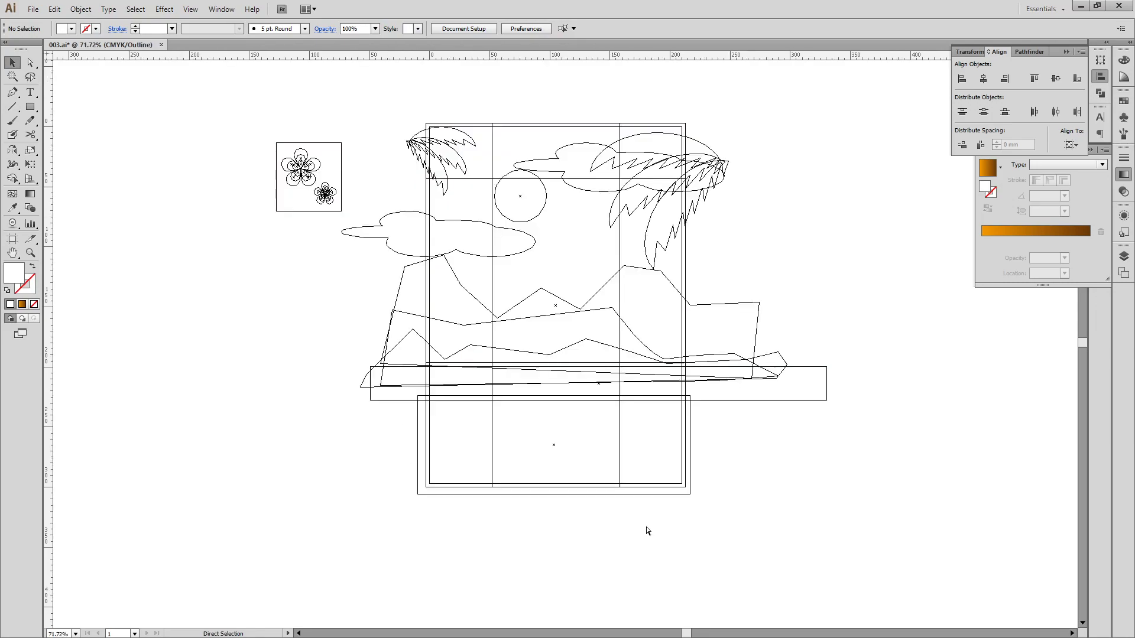
{"action": "key", "text": "ctrl+y"}
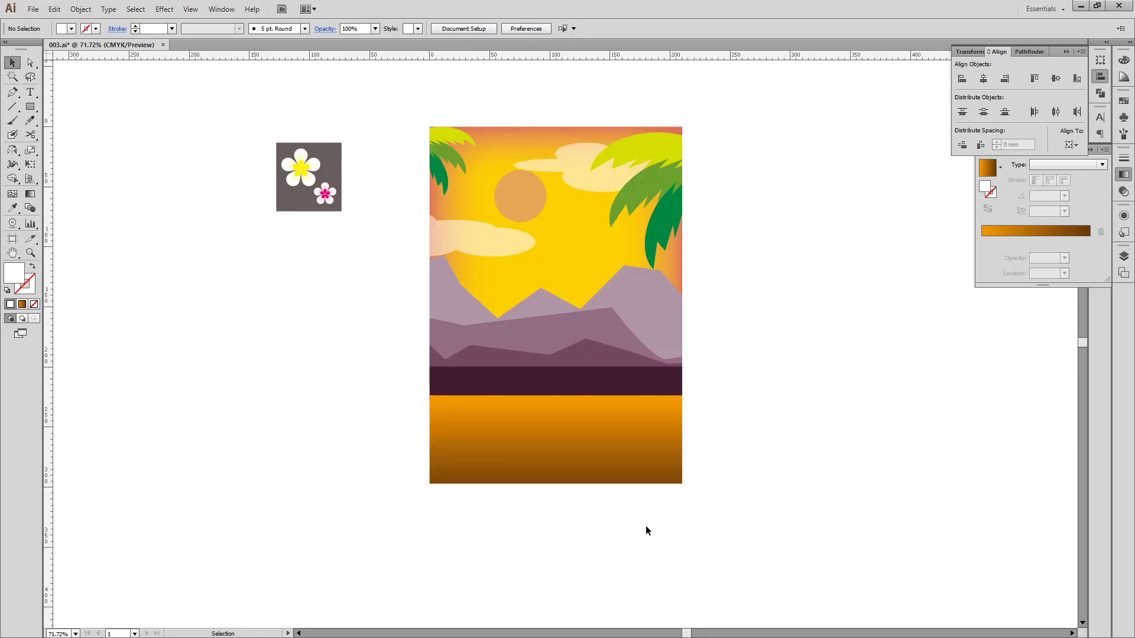